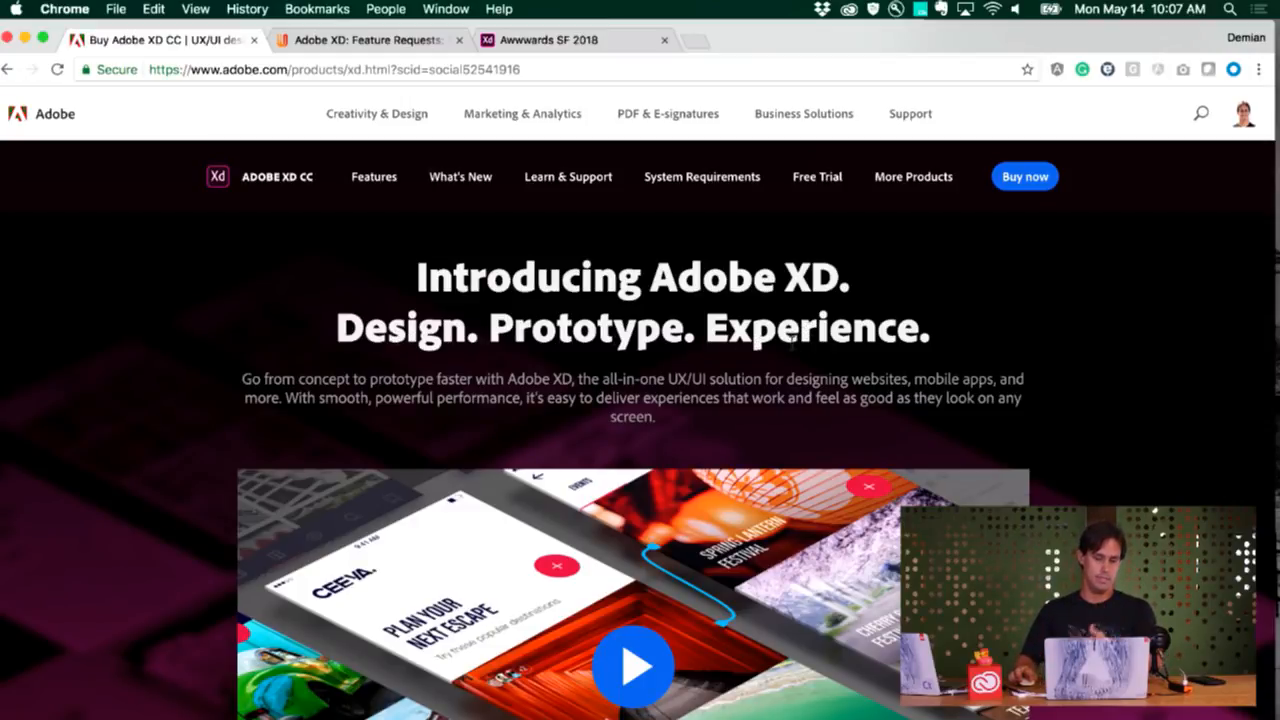
Open the lynda.com course "Adobe XD CC Essential Training: Design" in a new browser tab
scroll(792, 345, down, 5)
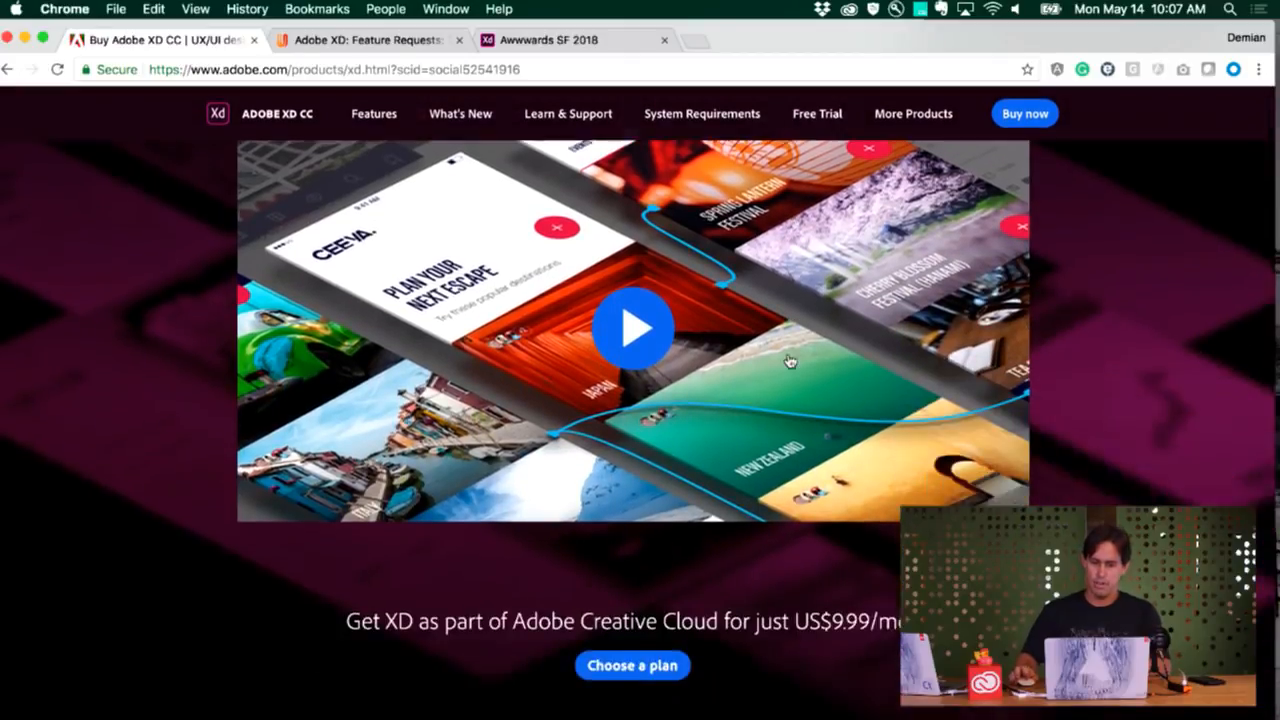
scroll(790, 361, down, 5)
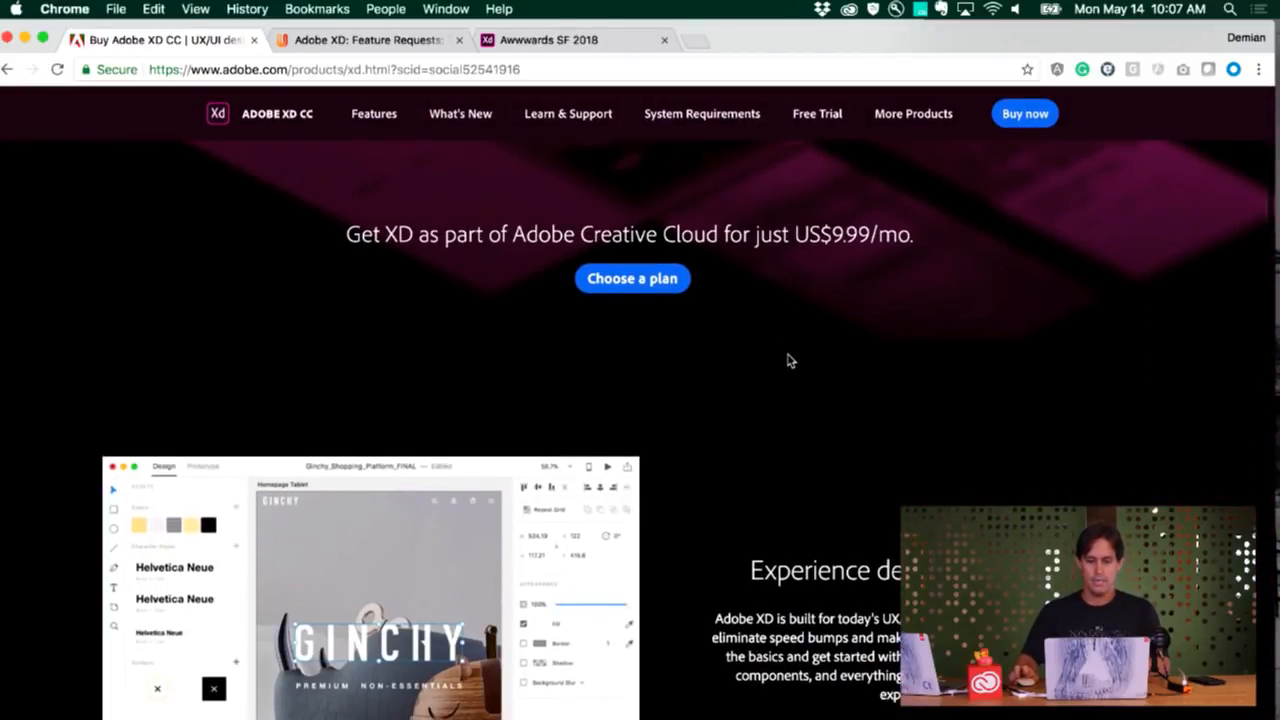
key(super+t)
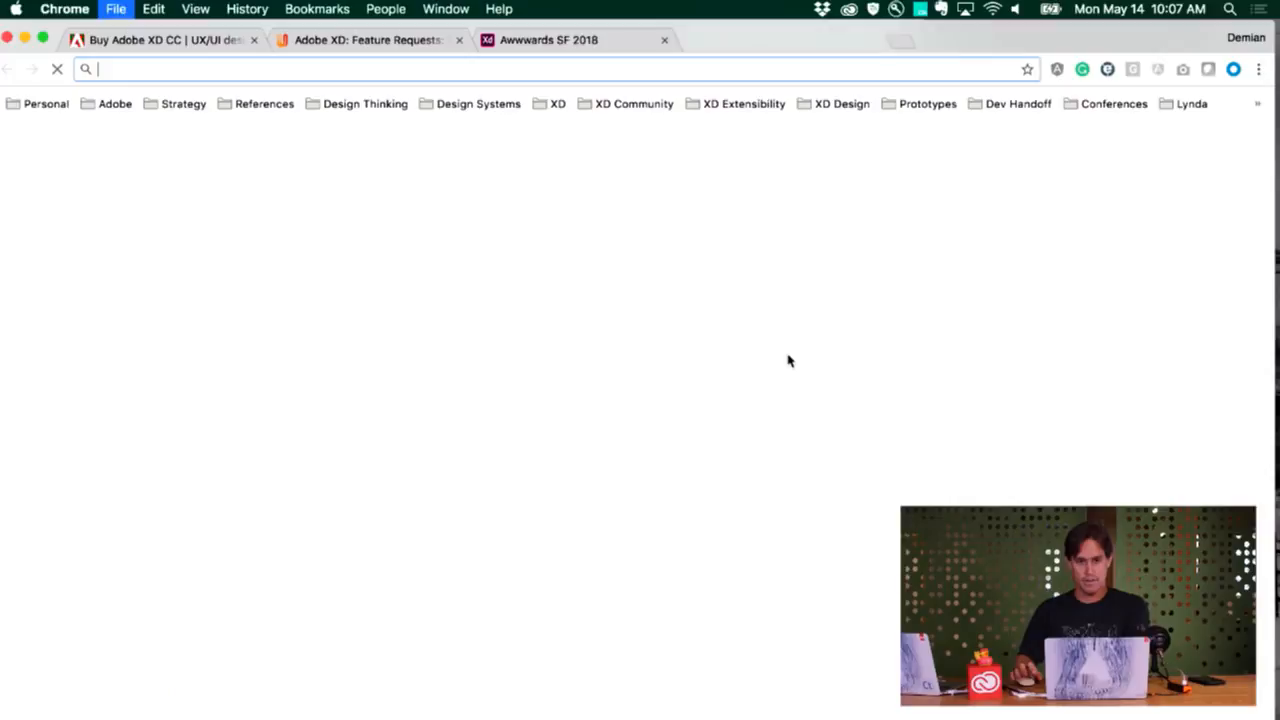
text(ly)
key(Down)
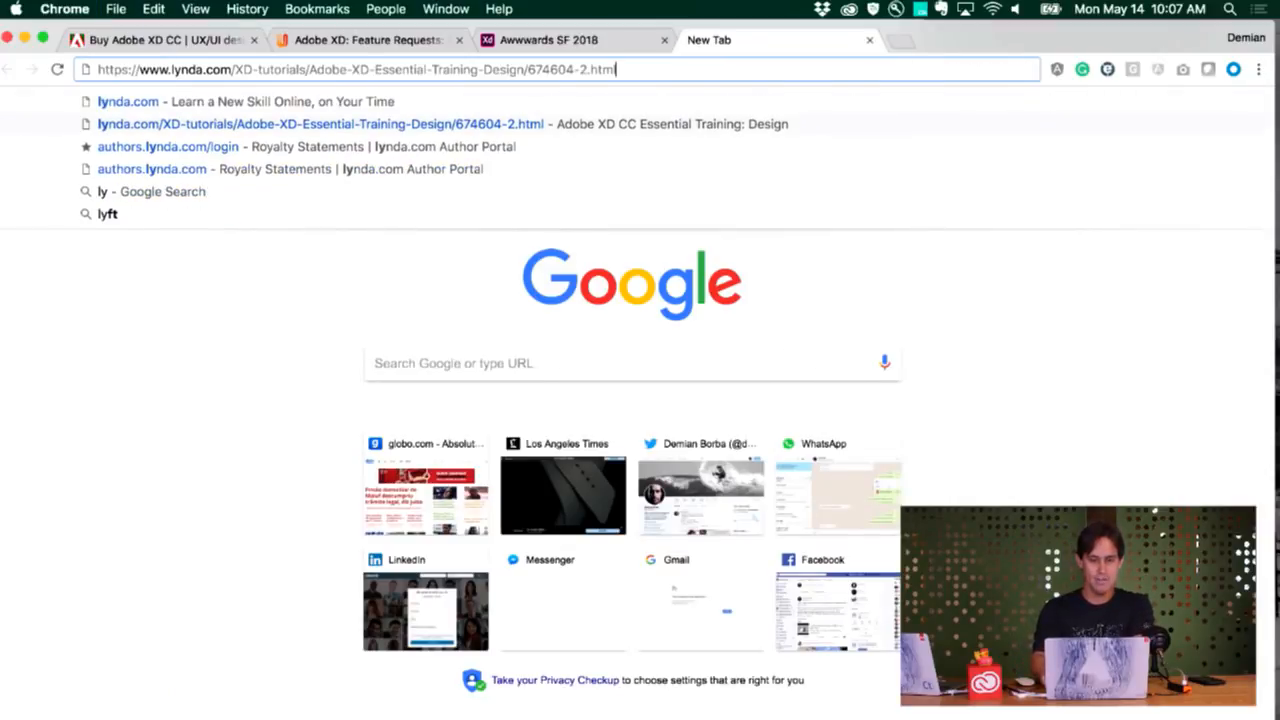
key(Return)
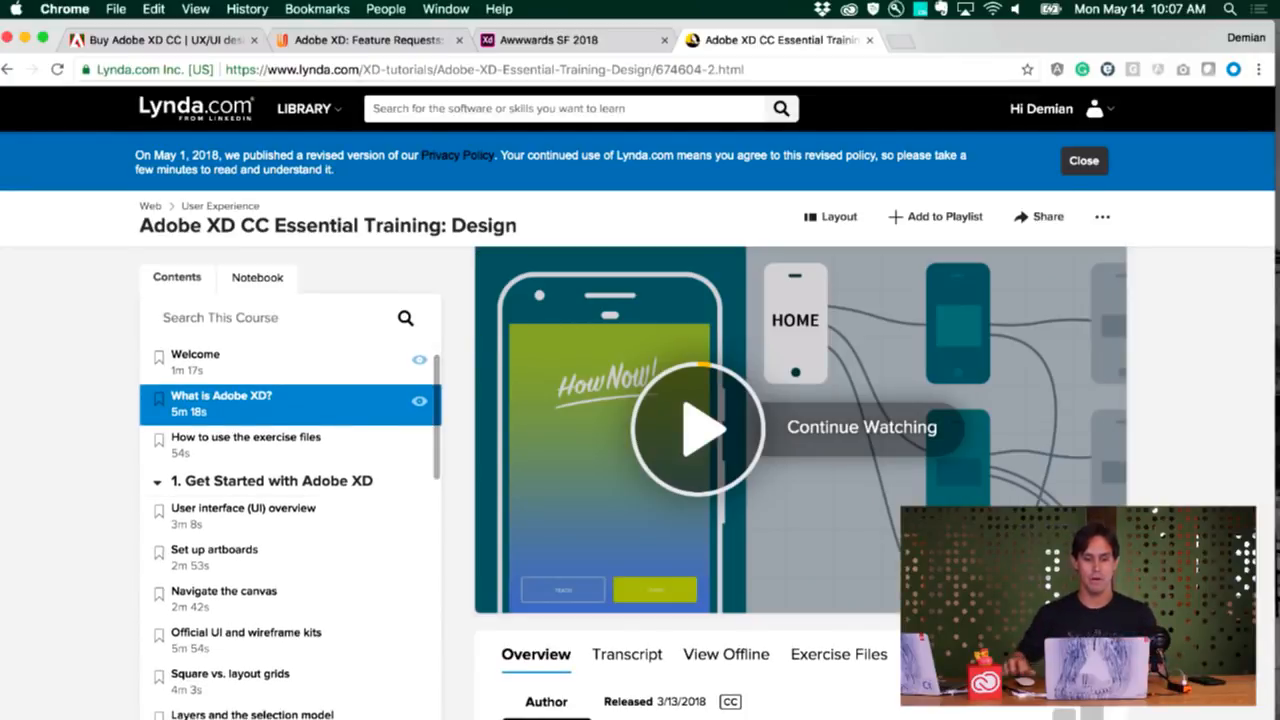
Look over the course's overview, including its description, release date, skill level and duration
scroll(878, 473, down, 4)
scroll(878, 473, down, 4)
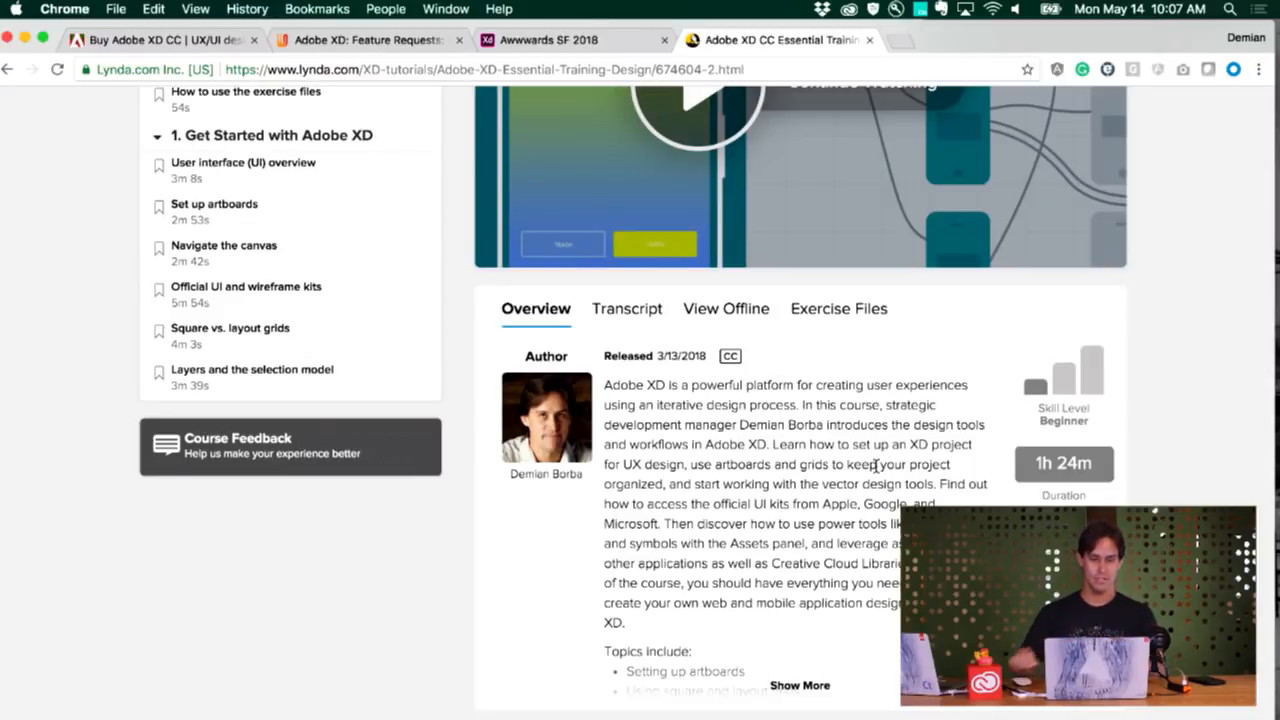
scroll(928, 478, up, 1)
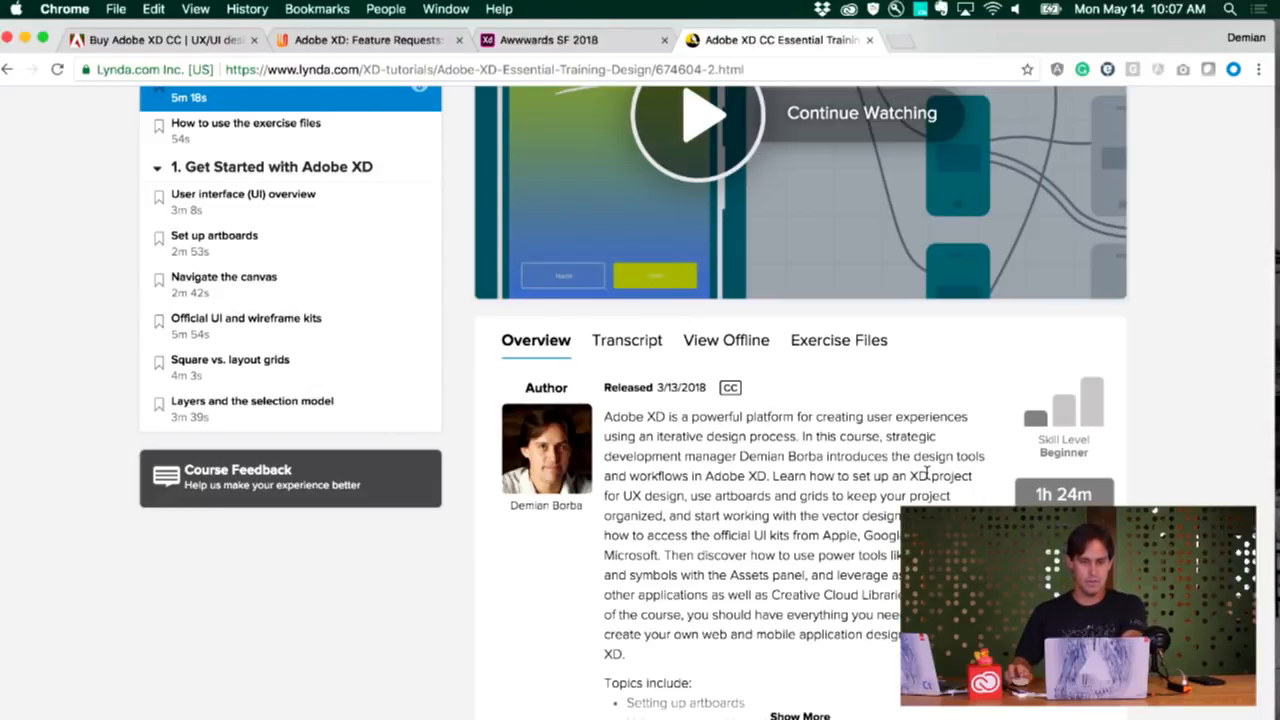
Switch to the Reel (Demo) document in Adobe XD and hide the assets list to free up the canvas
key(super+Tab)
key(super+Tab)
key(super+Tab)
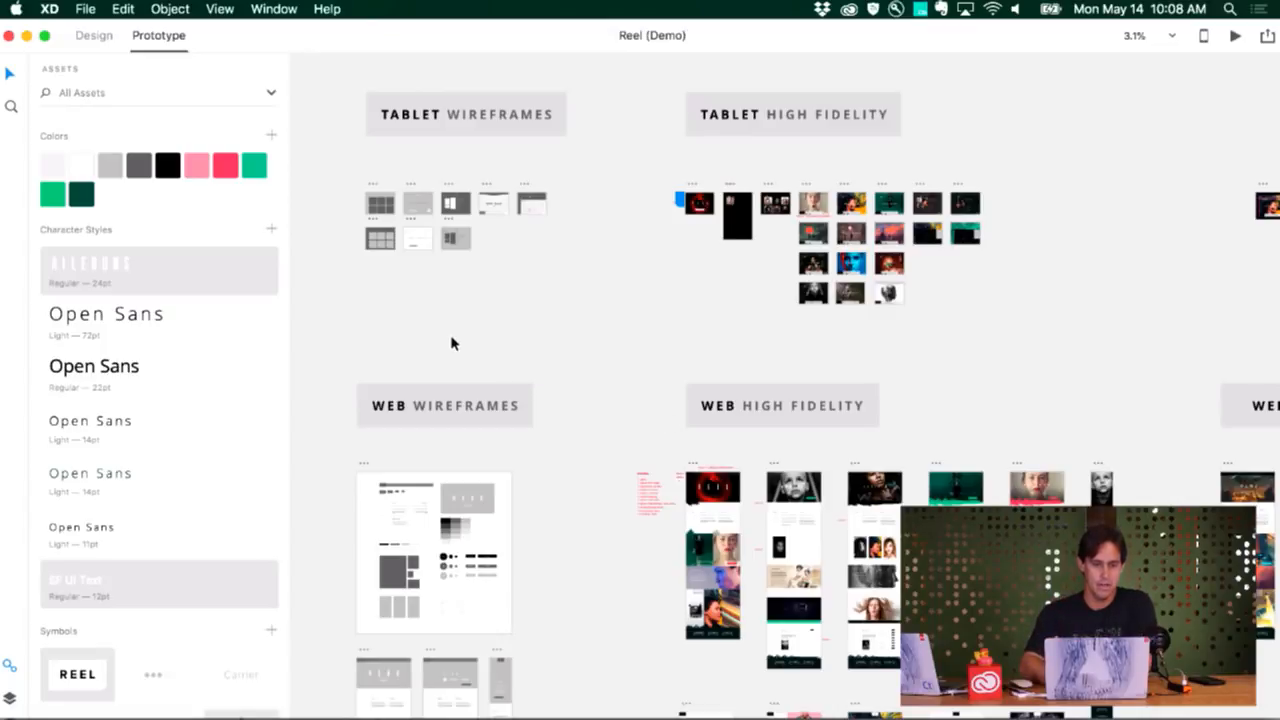
click(8, 668)
Examine the artboards in the Mobile Wireframes section of the canvas
scroll(246, 408, up, 5)
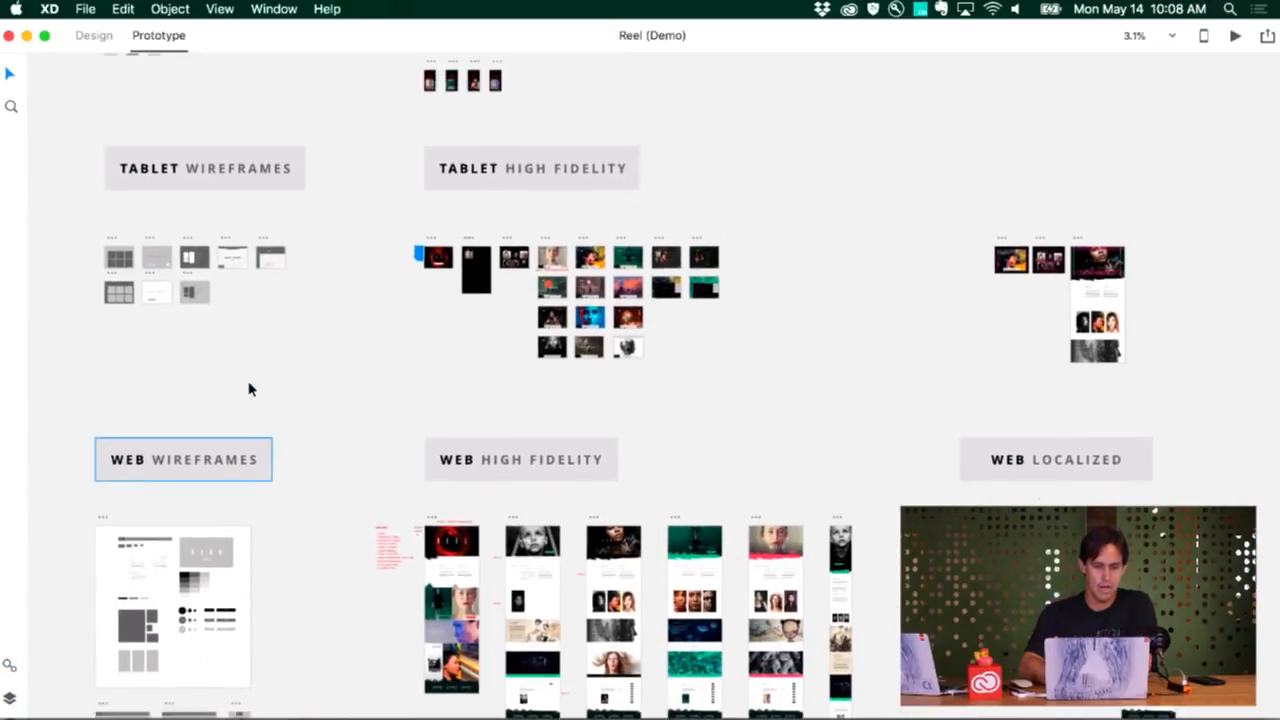
scroll(175, 234, up, 5)
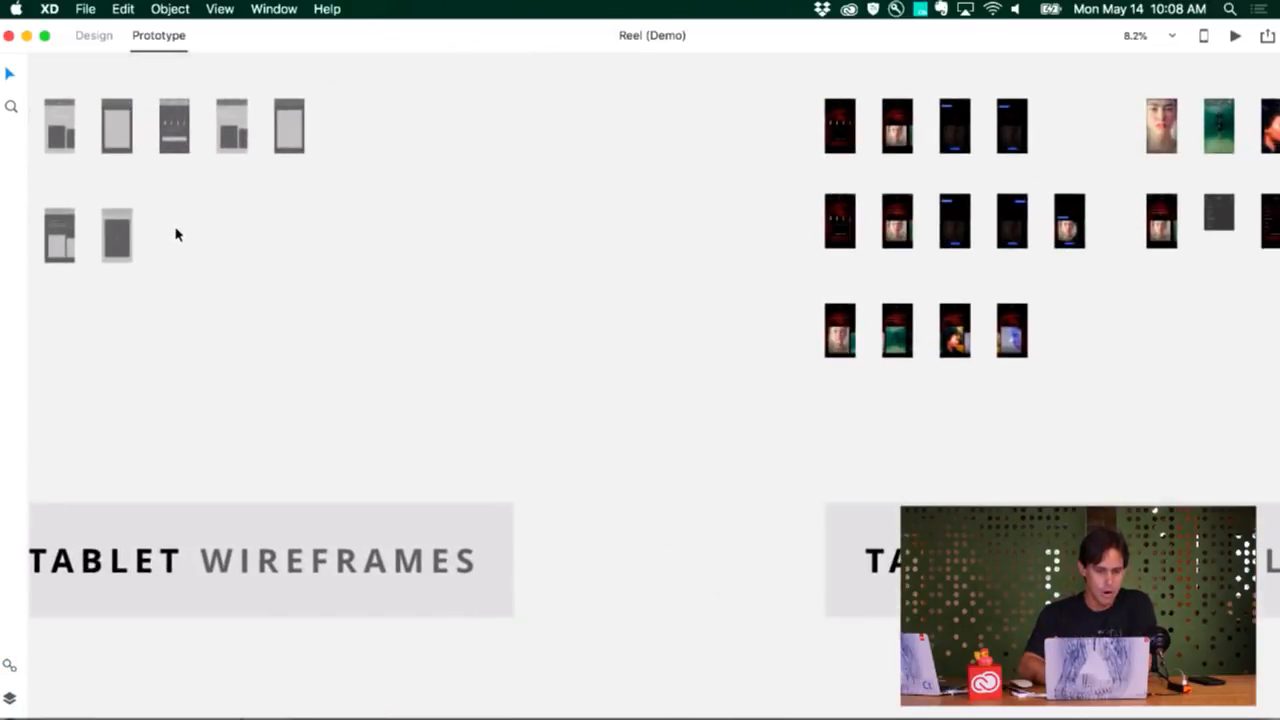
scroll(175, 234, up, 4)
scroll(175, 234, left, 4)
scroll(175, 234, up, 5)
scroll(175, 234, right, 3)
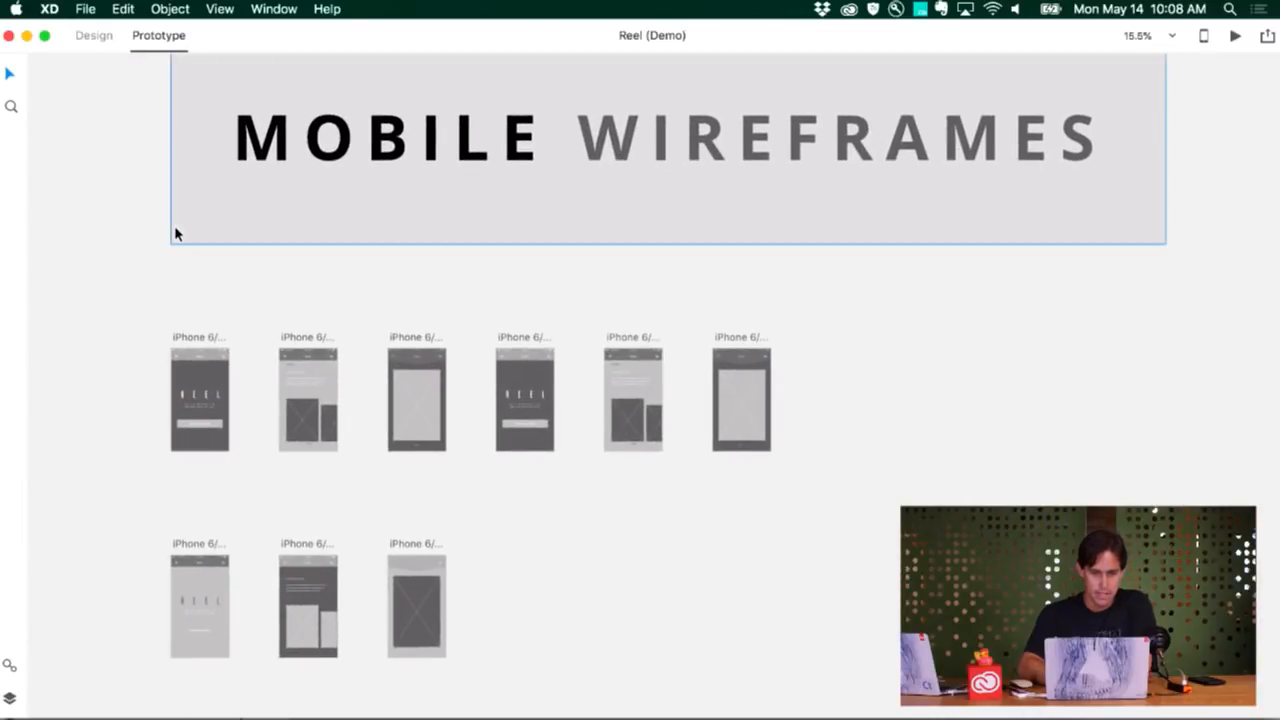
scroll(174, 260, down, 3)
scroll(252, 360, up, 2)
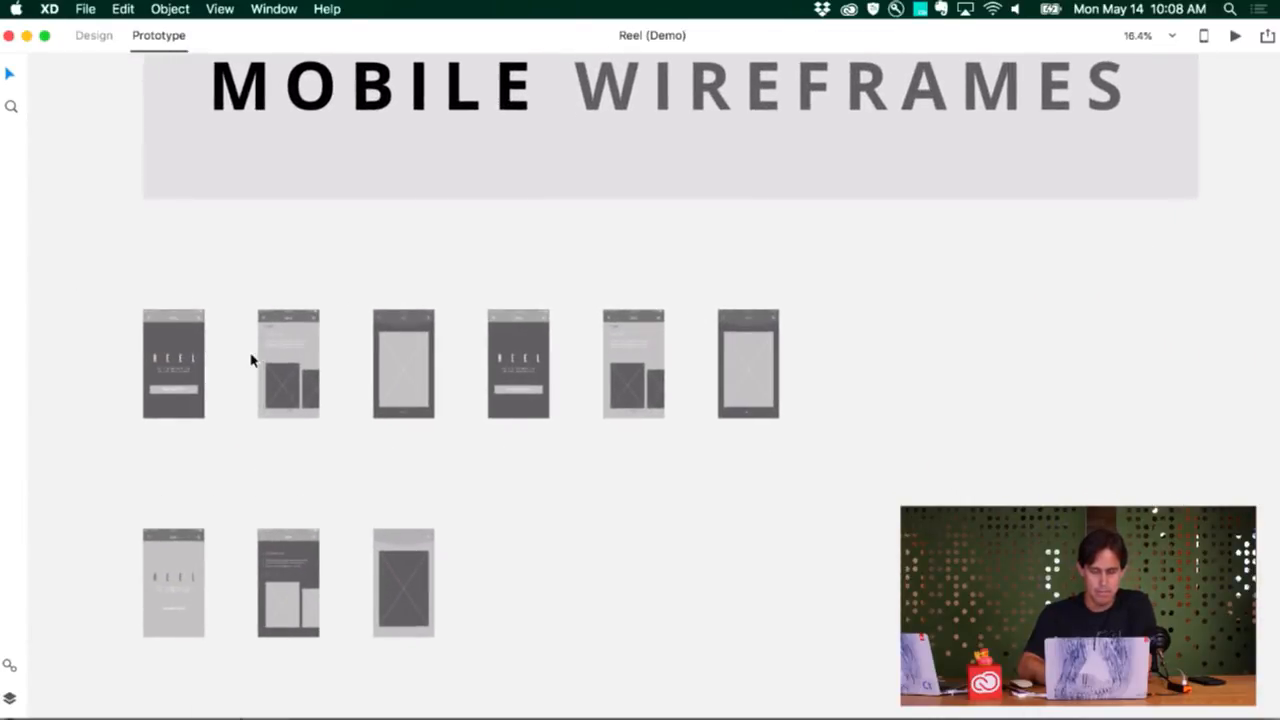
Examine both rows of artboards in the Tablet Wireframes section
scroll(252, 360, down, 3)
scroll(252, 360, down, 3)
scroll(252, 360, down, 5)
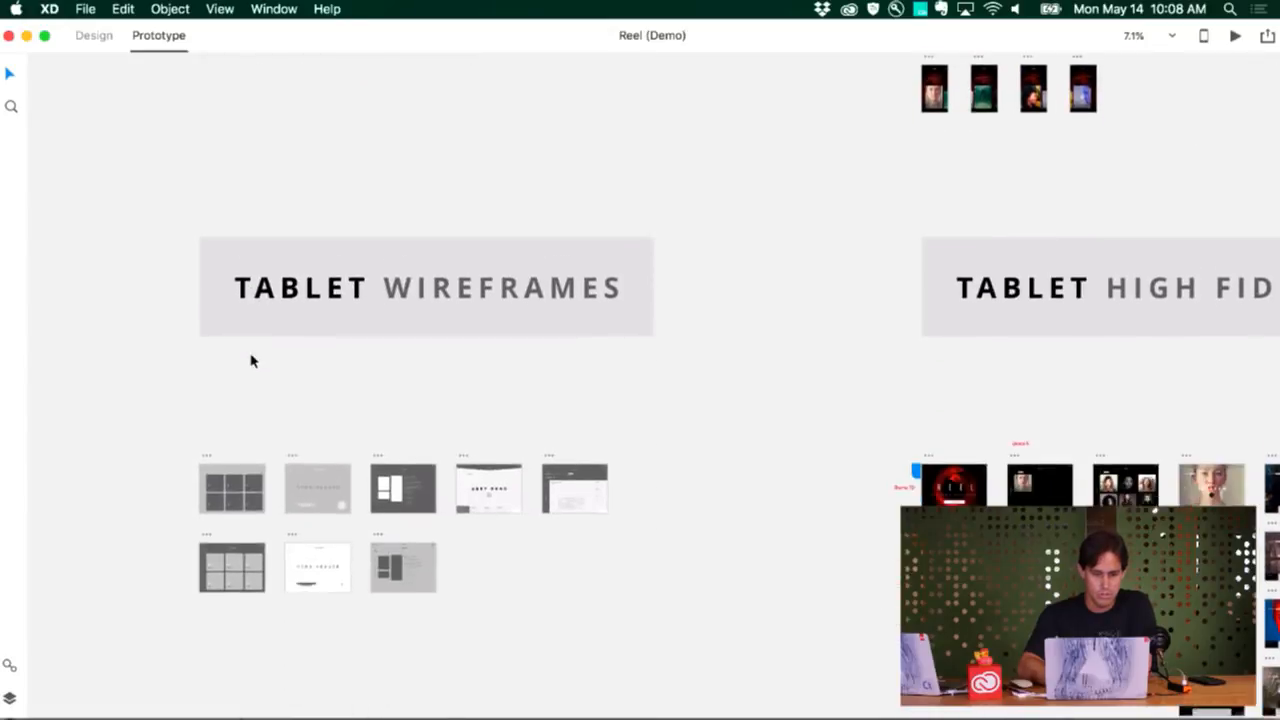
scroll(252, 361, down, 1)
scroll(252, 361, up, 5)
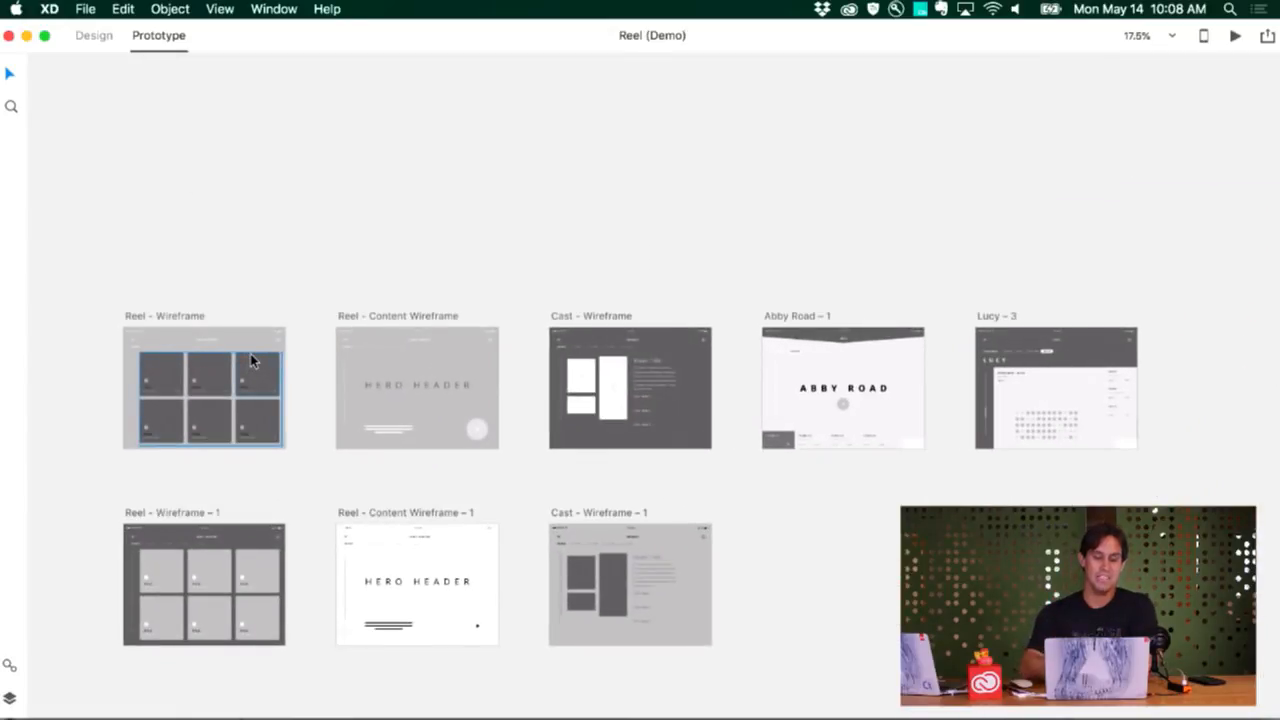
scroll(250, 360, down, 2)
scroll(250, 360, down, 10)
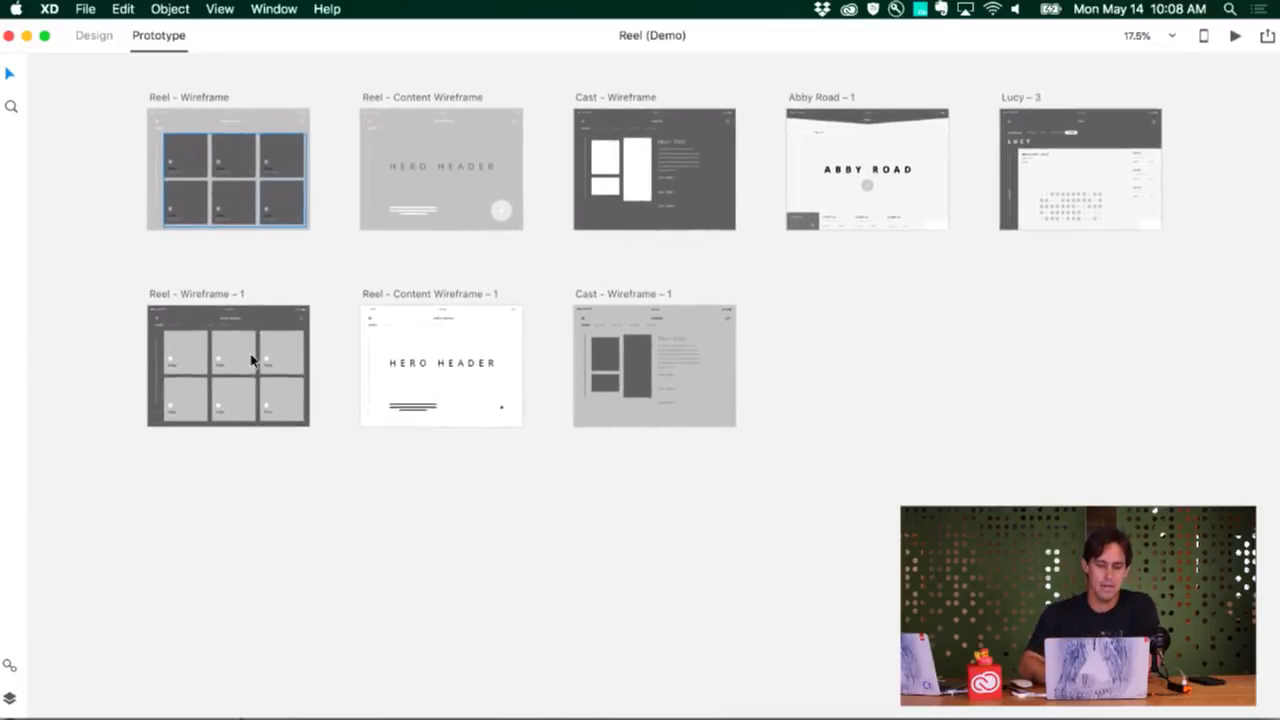
Examine the Web Wireframes section, from the component sheet down to the three page layouts
scroll(252, 361, down, 5)
scroll(252, 361, down, 4)
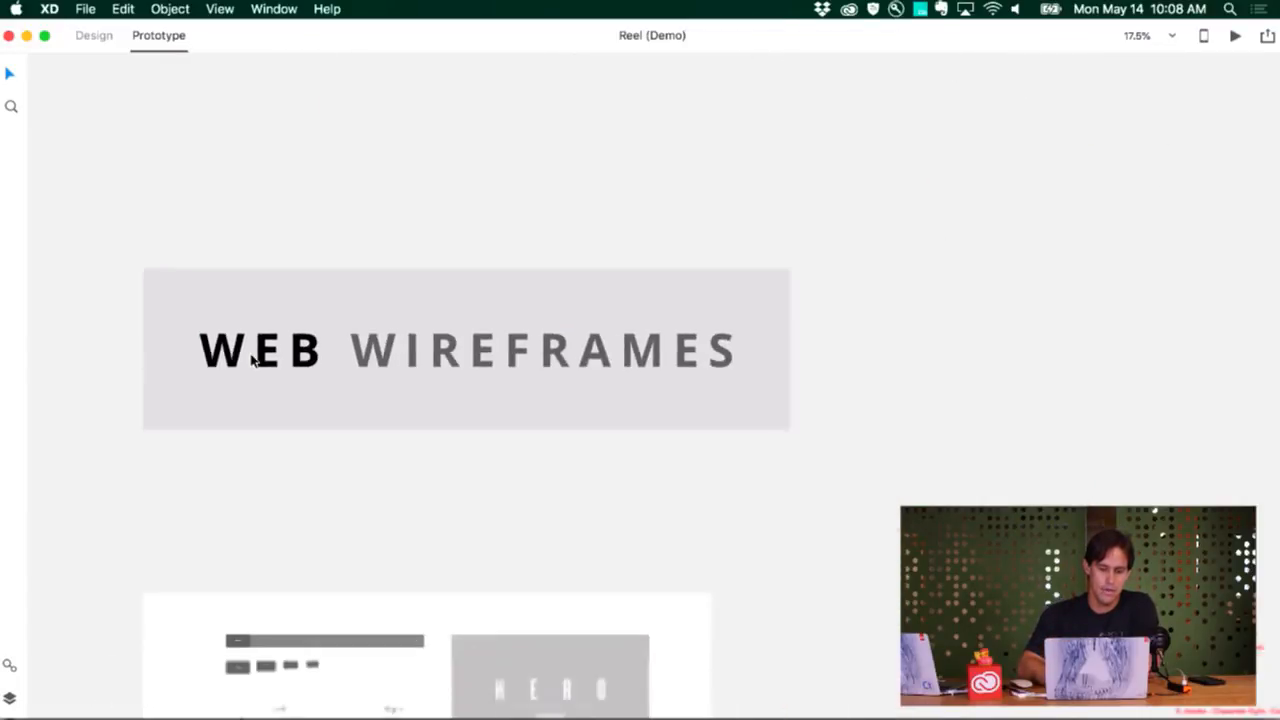
scroll(252, 361, down, 3)
scroll(252, 361, down, 10)
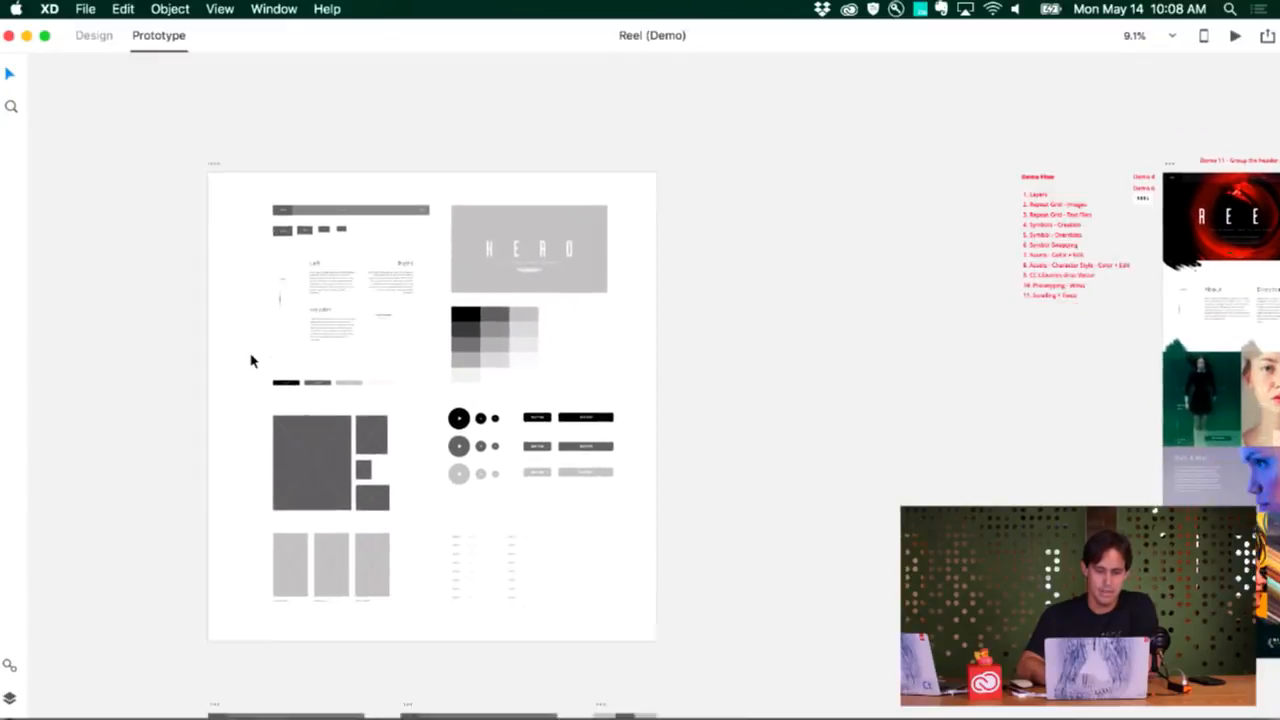
scroll(251, 360, down, 3)
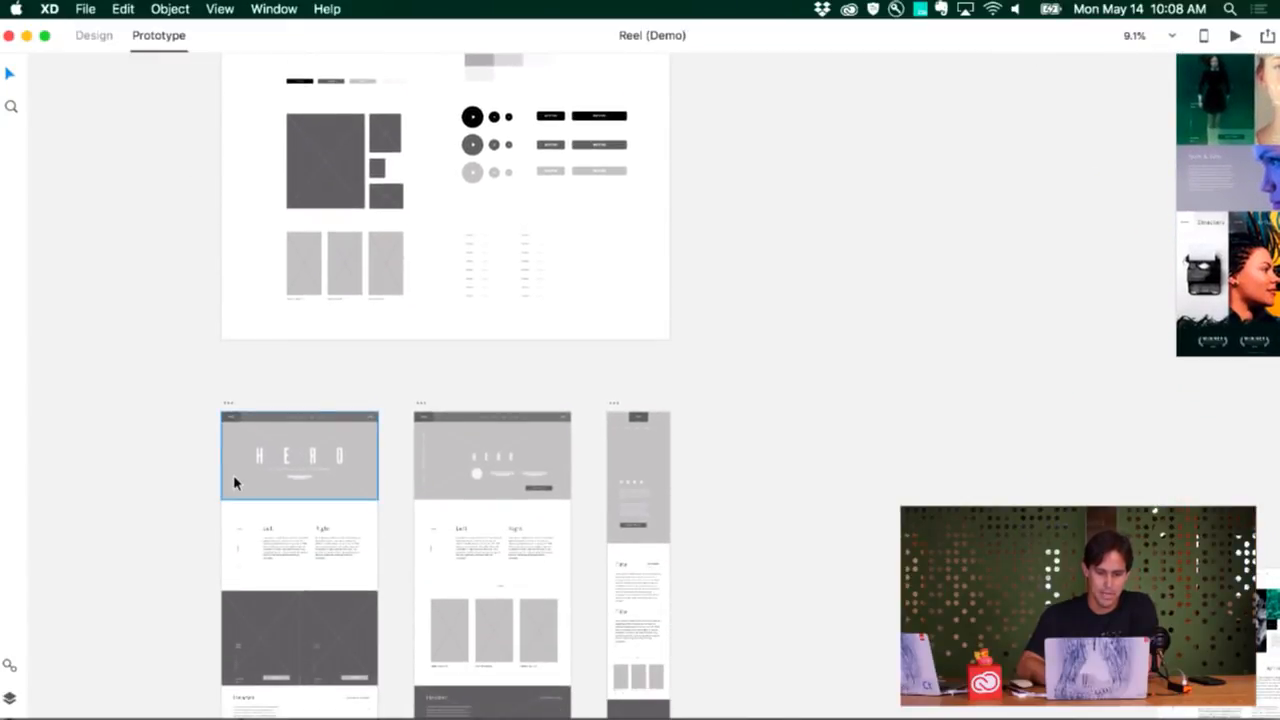
scroll(237, 482, down, 6)
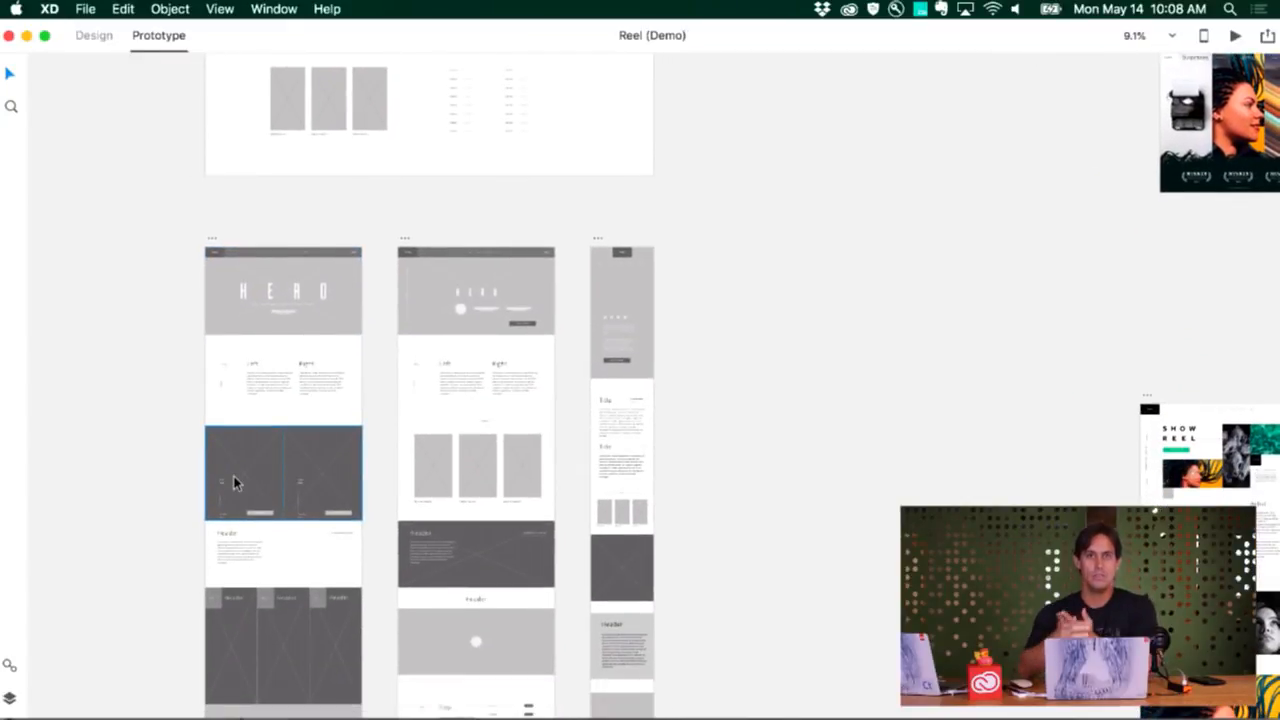
scroll(234, 476, down, 5)
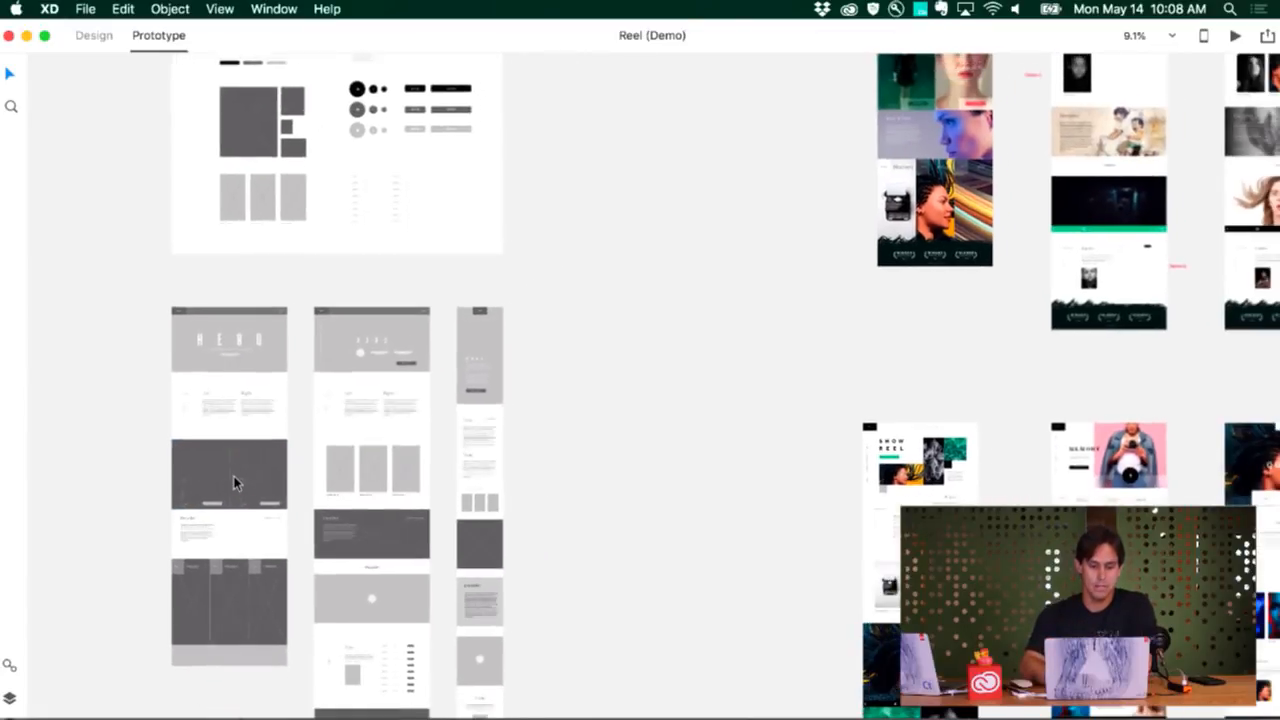
scroll(234, 482, down, 10)
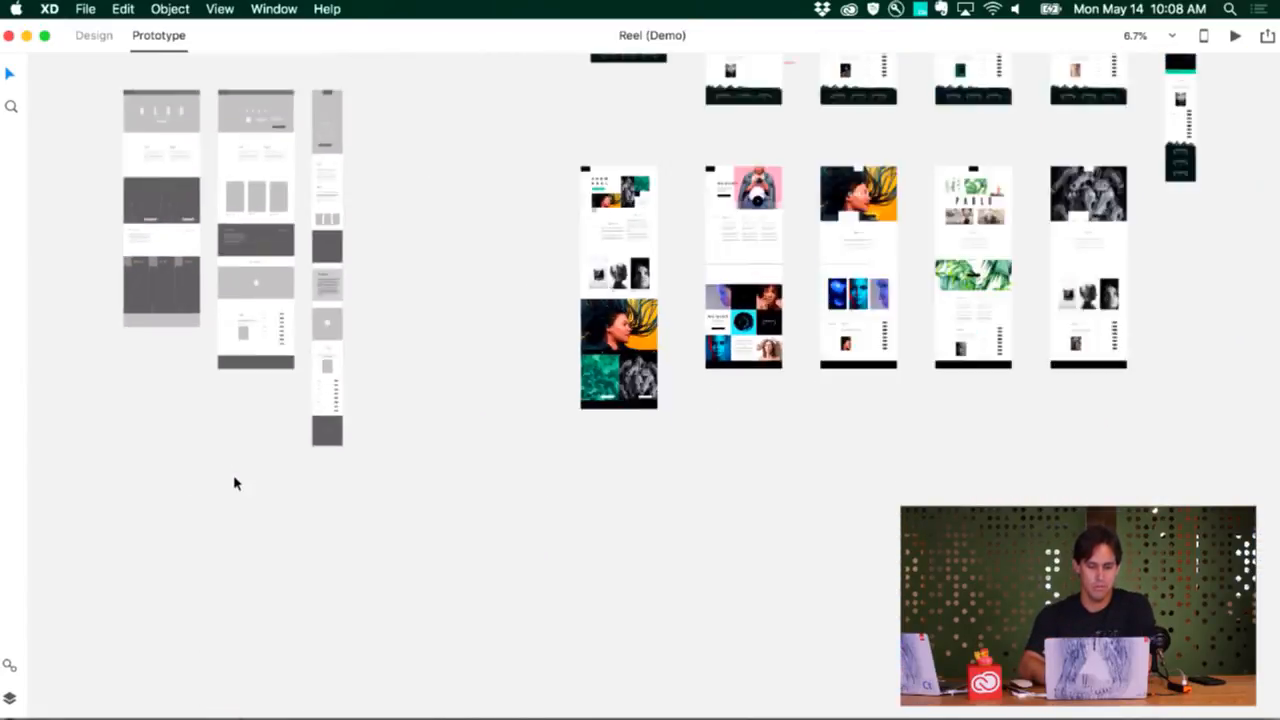
Examine the artboards in the Mobile High Fidelity and Tablet High Fidelity sections
scroll(234, 482, up, 5)
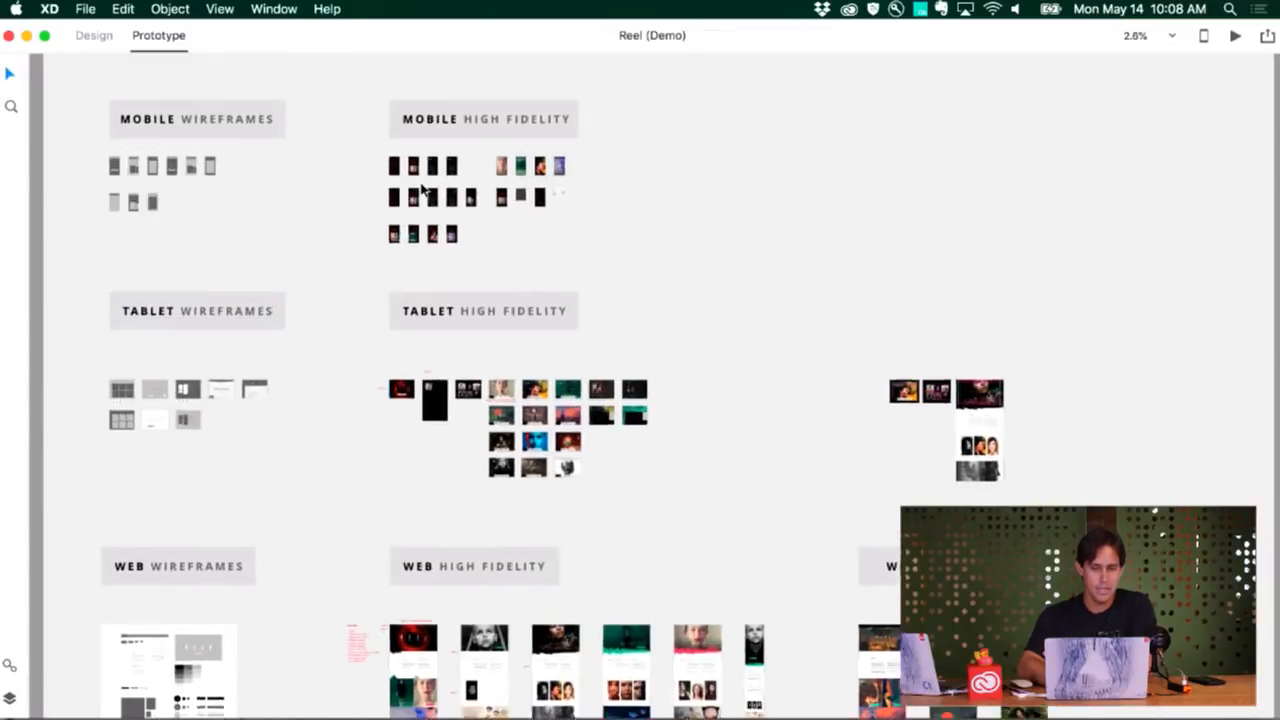
scroll(420, 190, up, 10)
scroll(420, 190, up, 3)
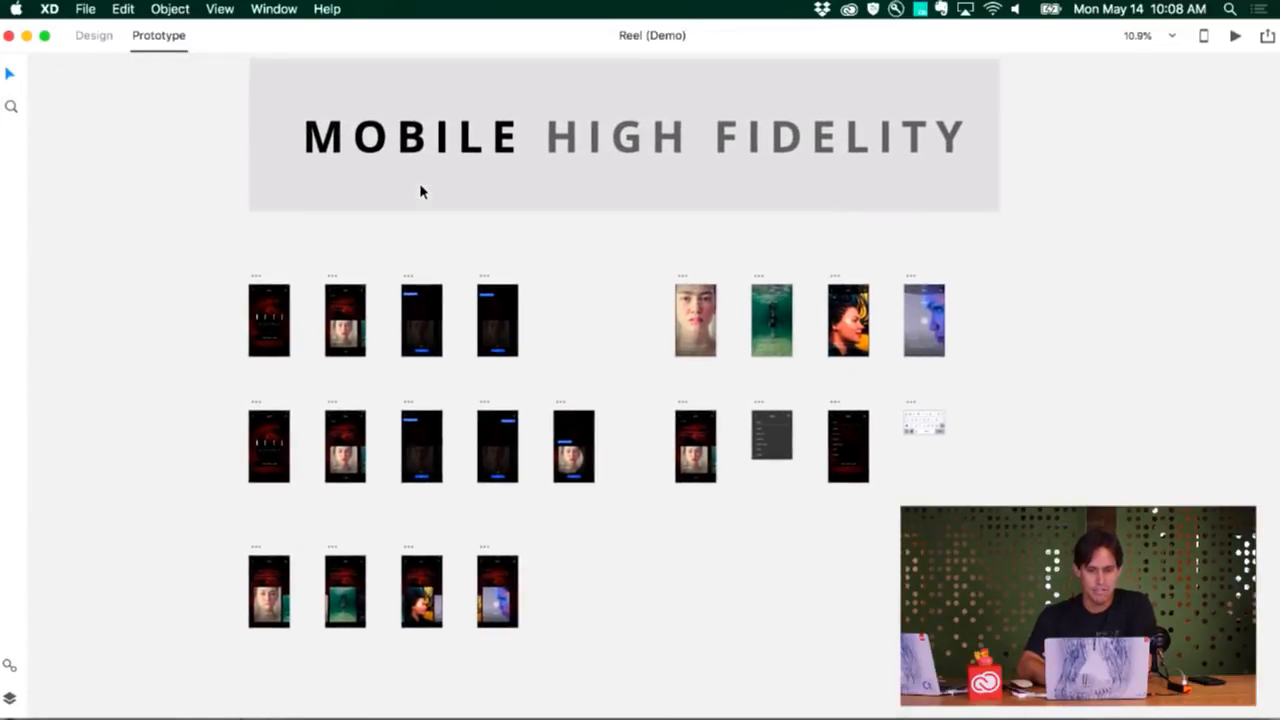
scroll(420, 190, down, 5)
scroll(420, 190, down, 5)
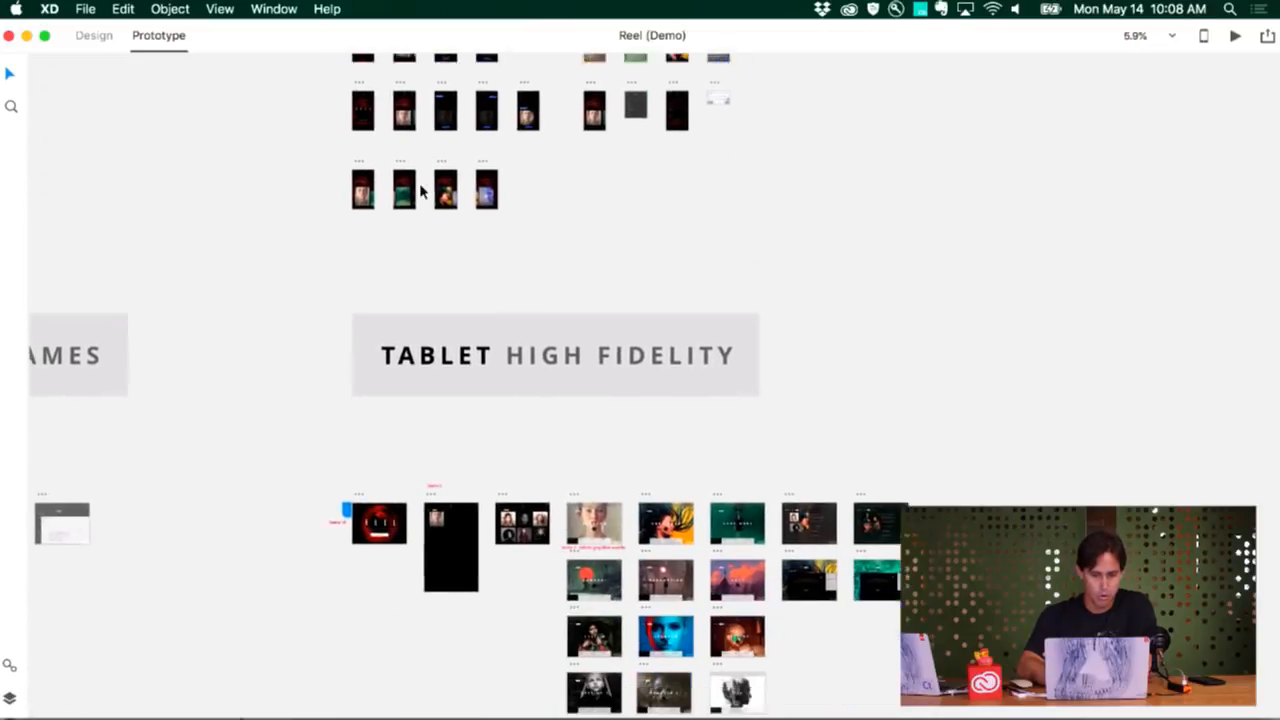
scroll(505, 451, up, 3)
scroll(505, 451, up, 3)
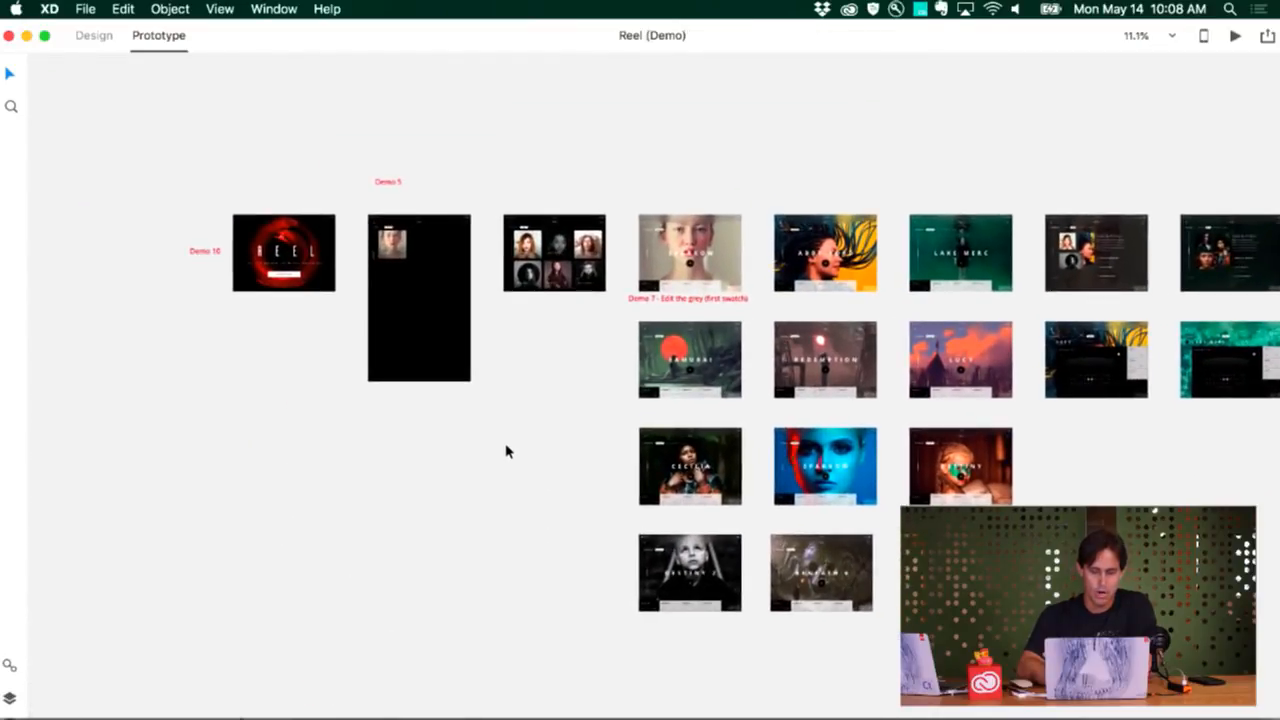
Inspect the prototype connections of the tablet Movies artboard and compare its Design and Prototype modes
scroll(492, 462, up, 5)
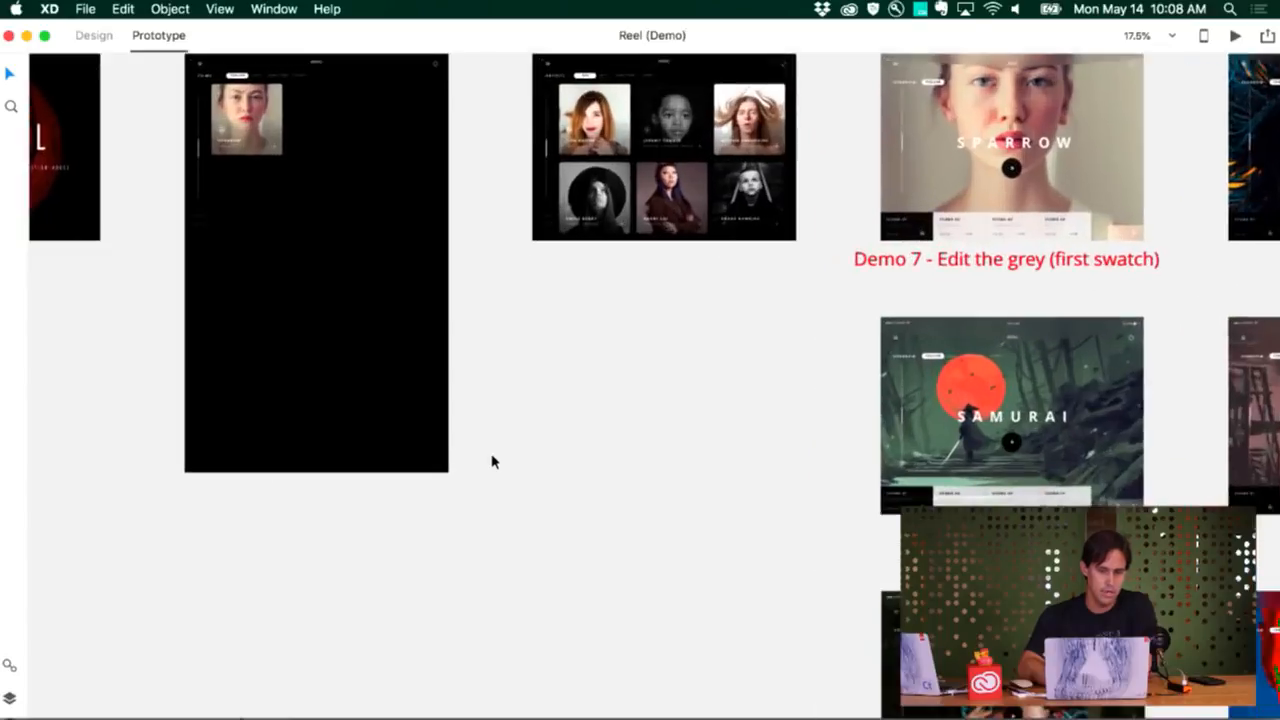
scroll(492, 462, up, 3)
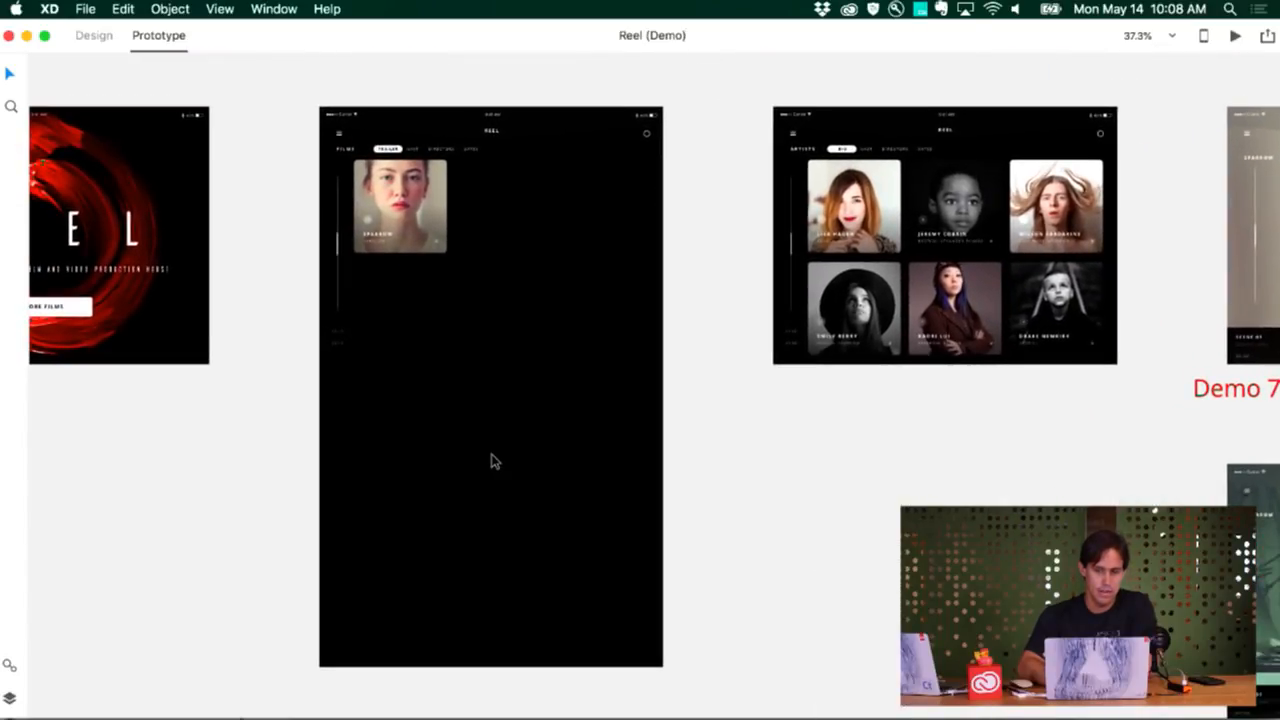
scroll(492, 461, up, 1)
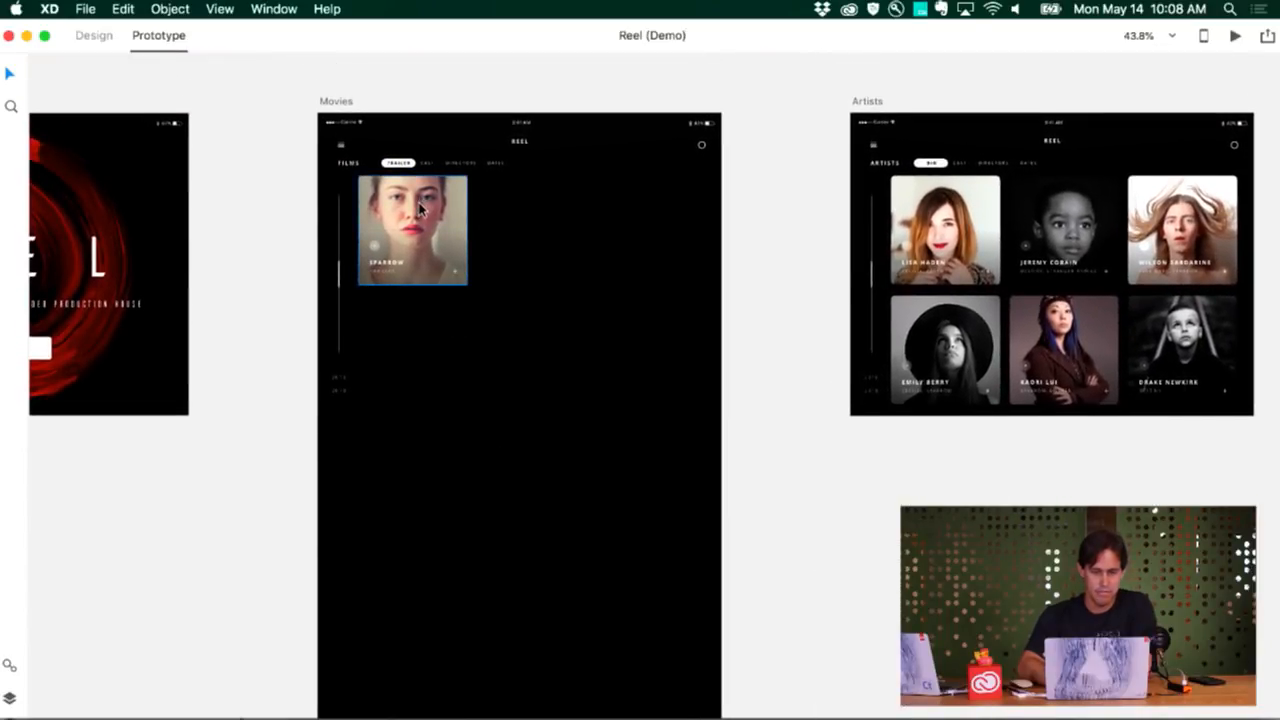
click(501, 309)
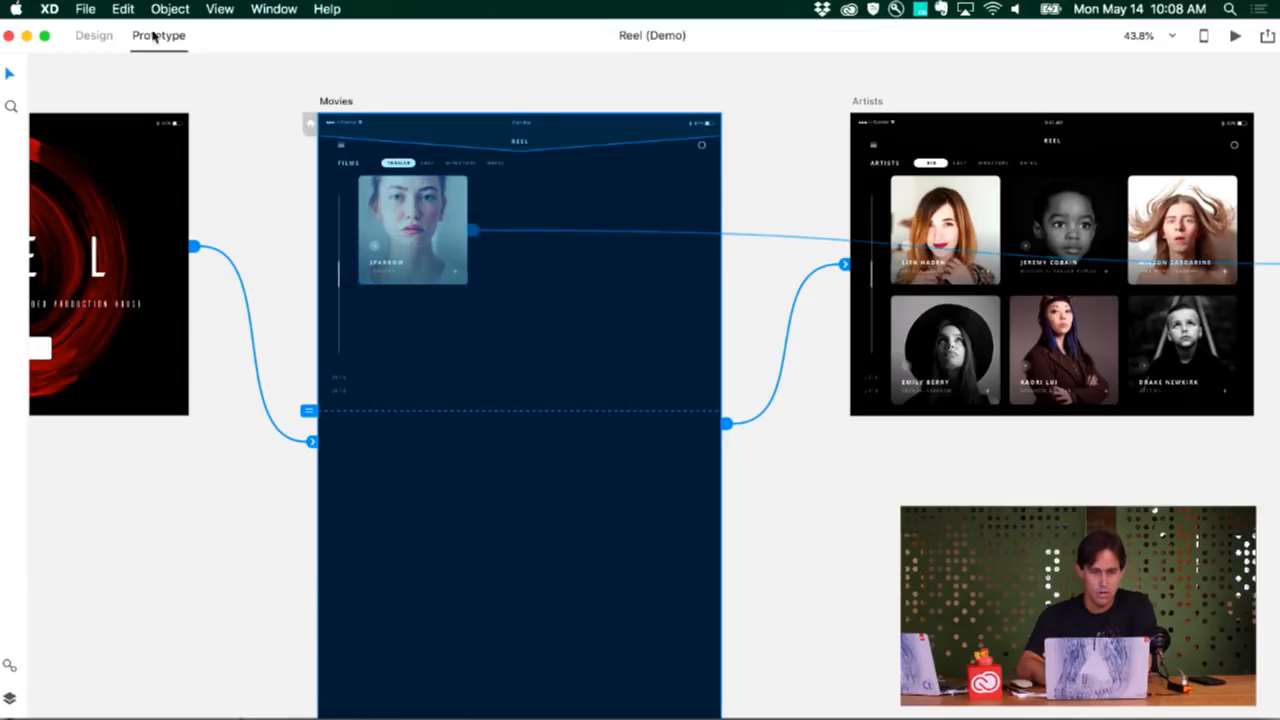
click(92, 36)
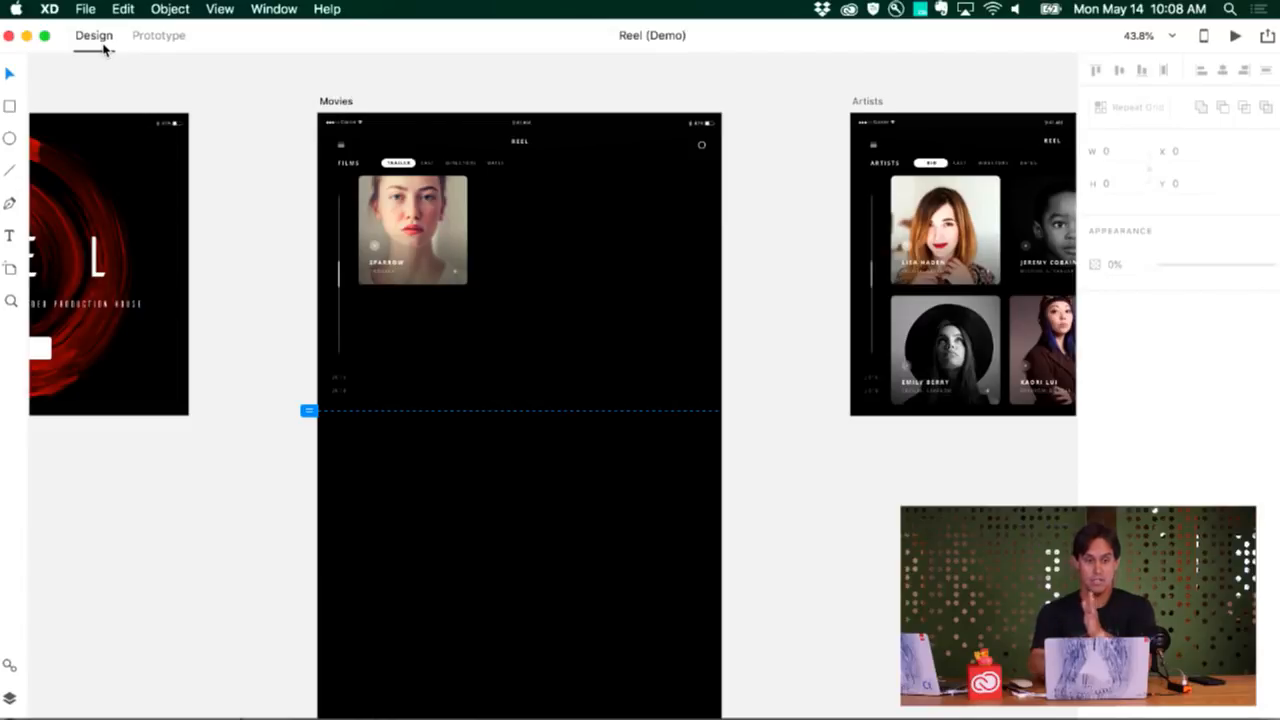
click(147, 38)
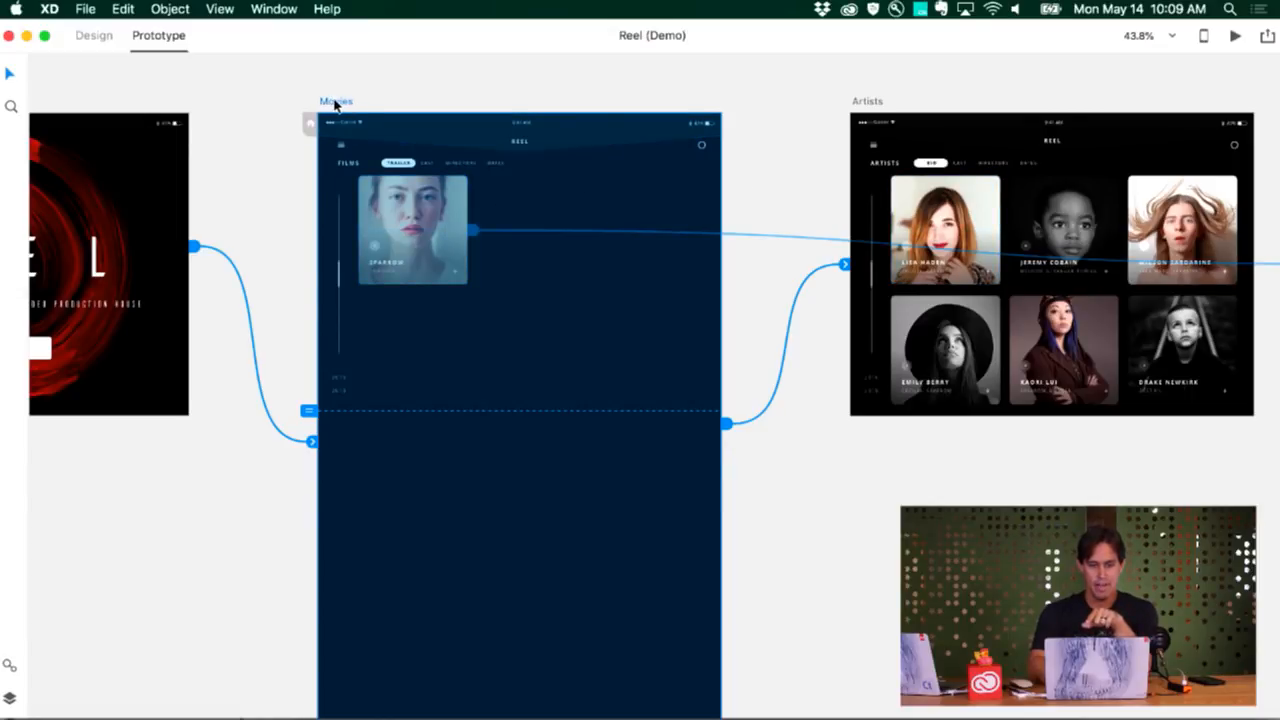
Preview the Movies artboard, test its Sparrow card link, close the preview and return to Design mode
click(1236, 37)
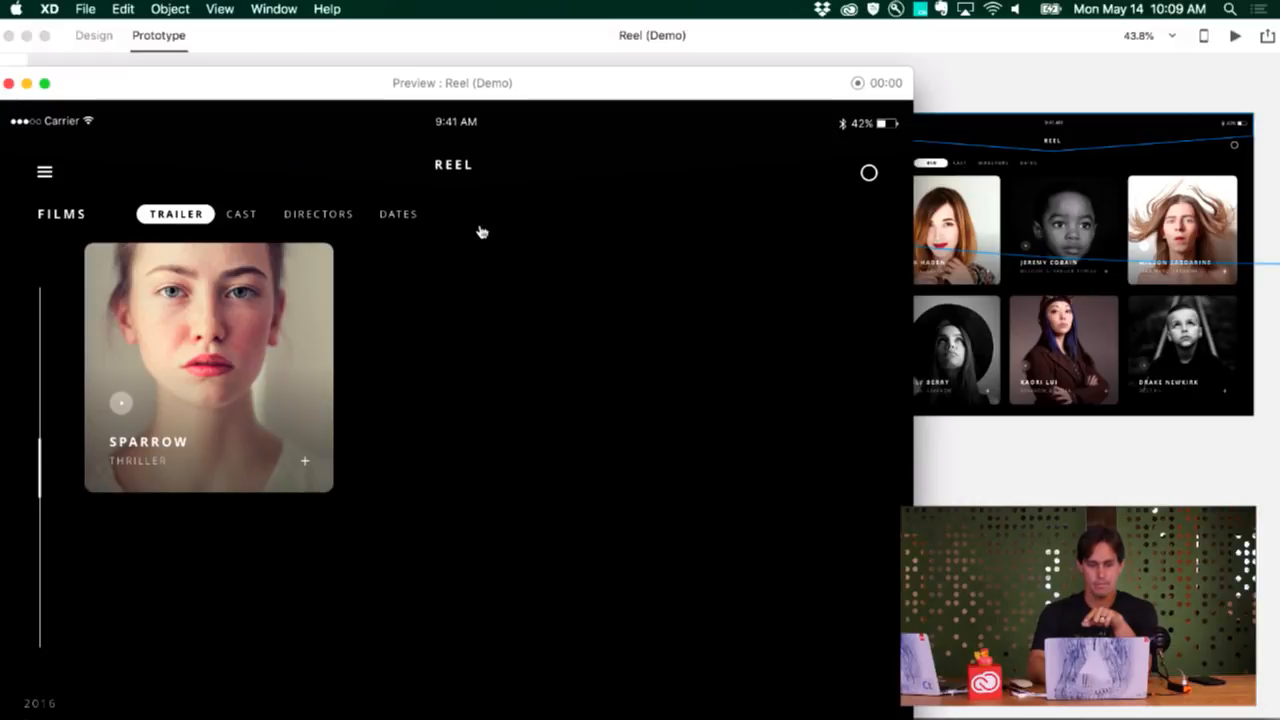
click(255, 331)
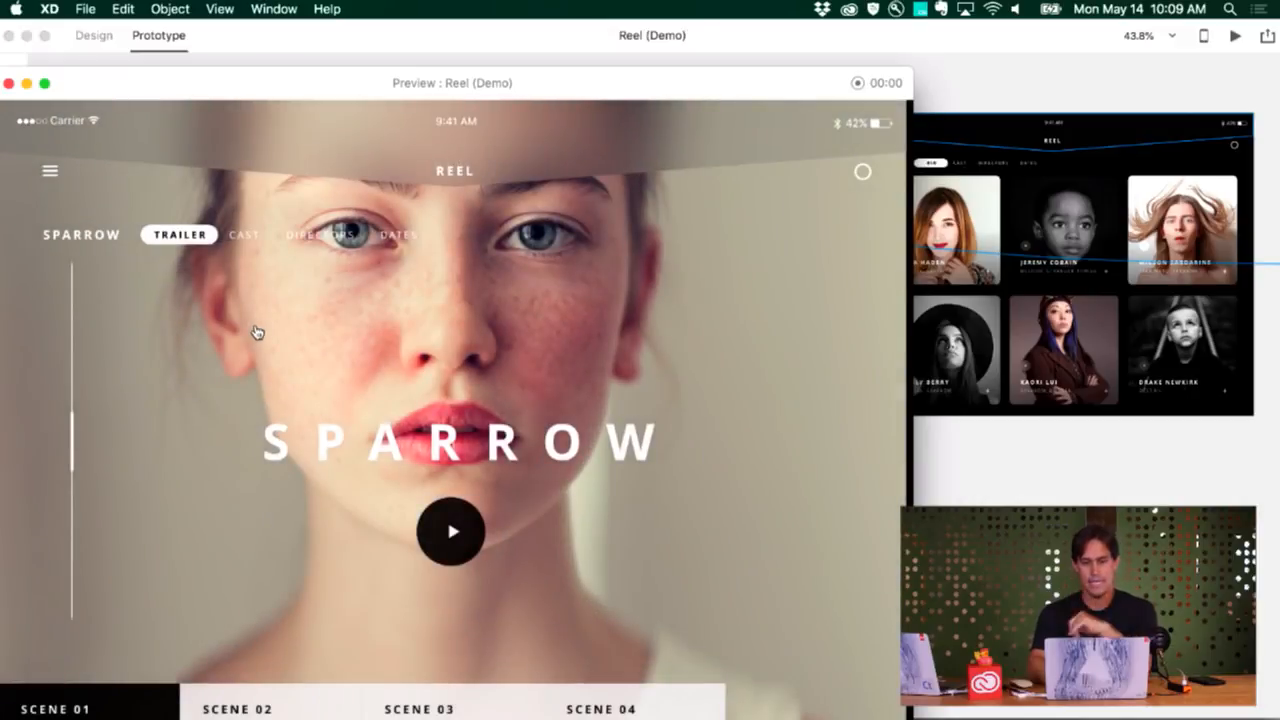
click(9, 84)
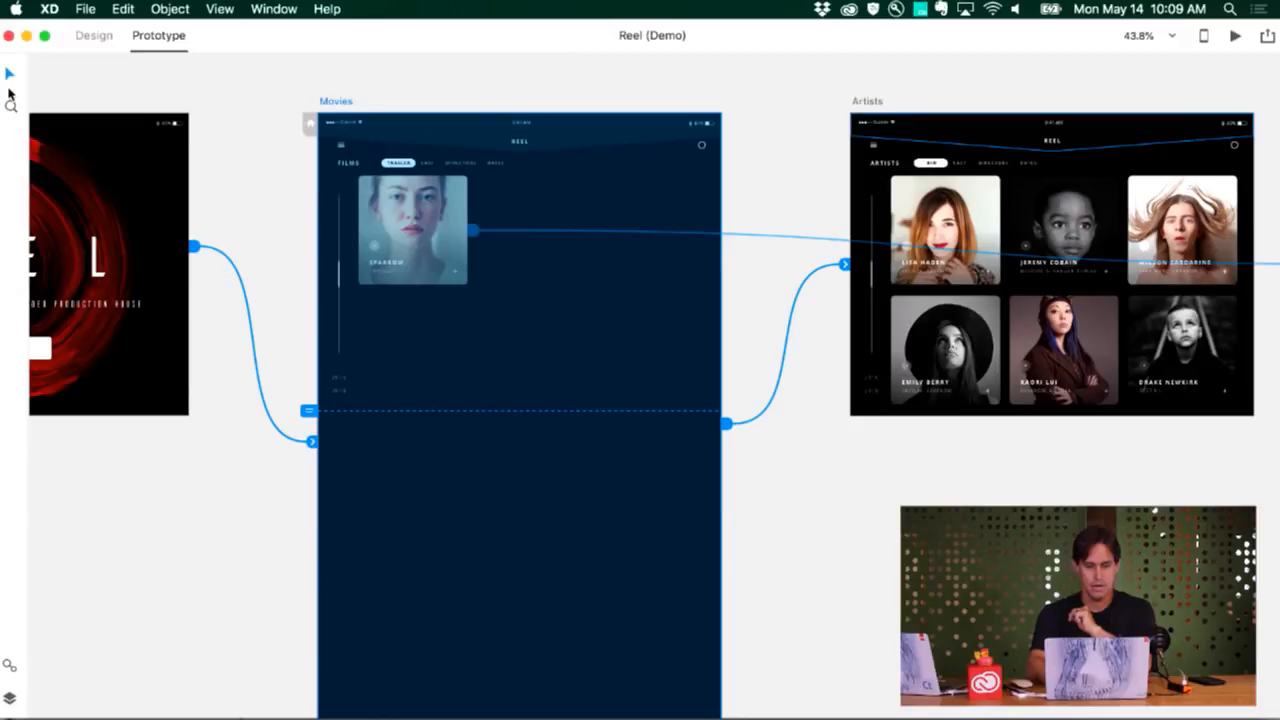
click(95, 36)
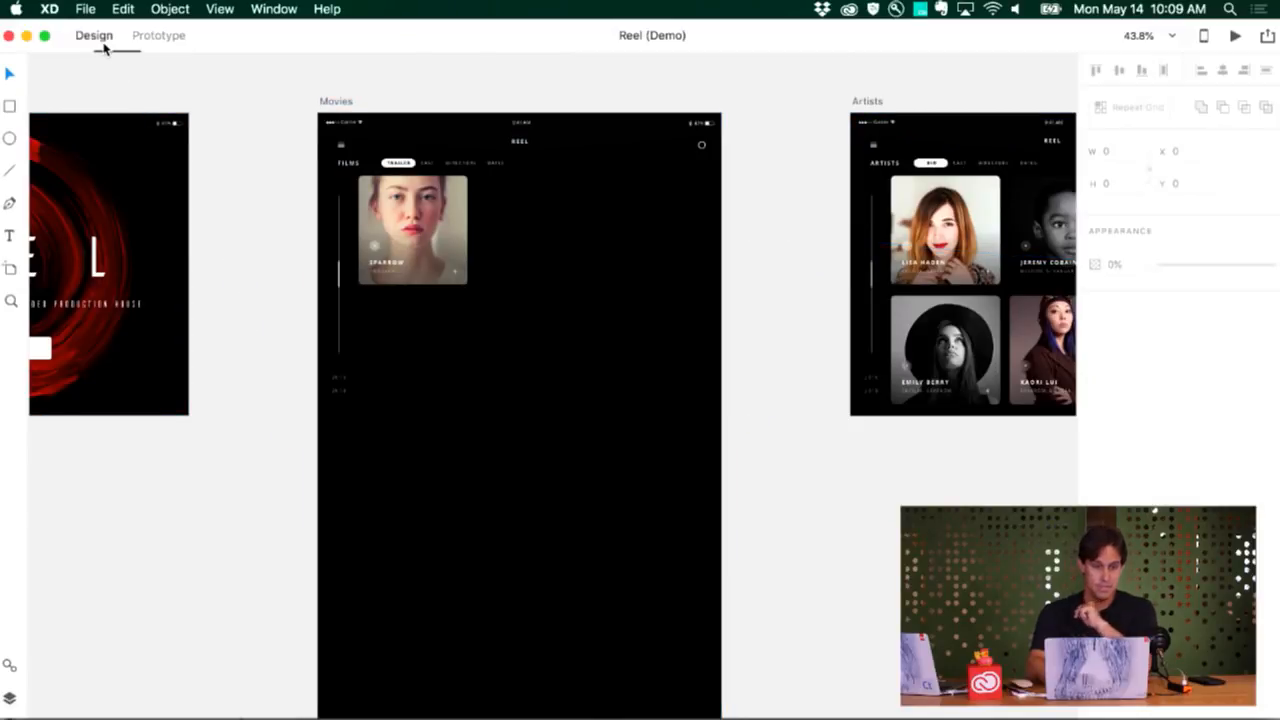
Ungroup the Sparrow card's existing grid and rebuild it as a Repeat Grid three columns wide with narrow gaps between cards
click(513, 340)
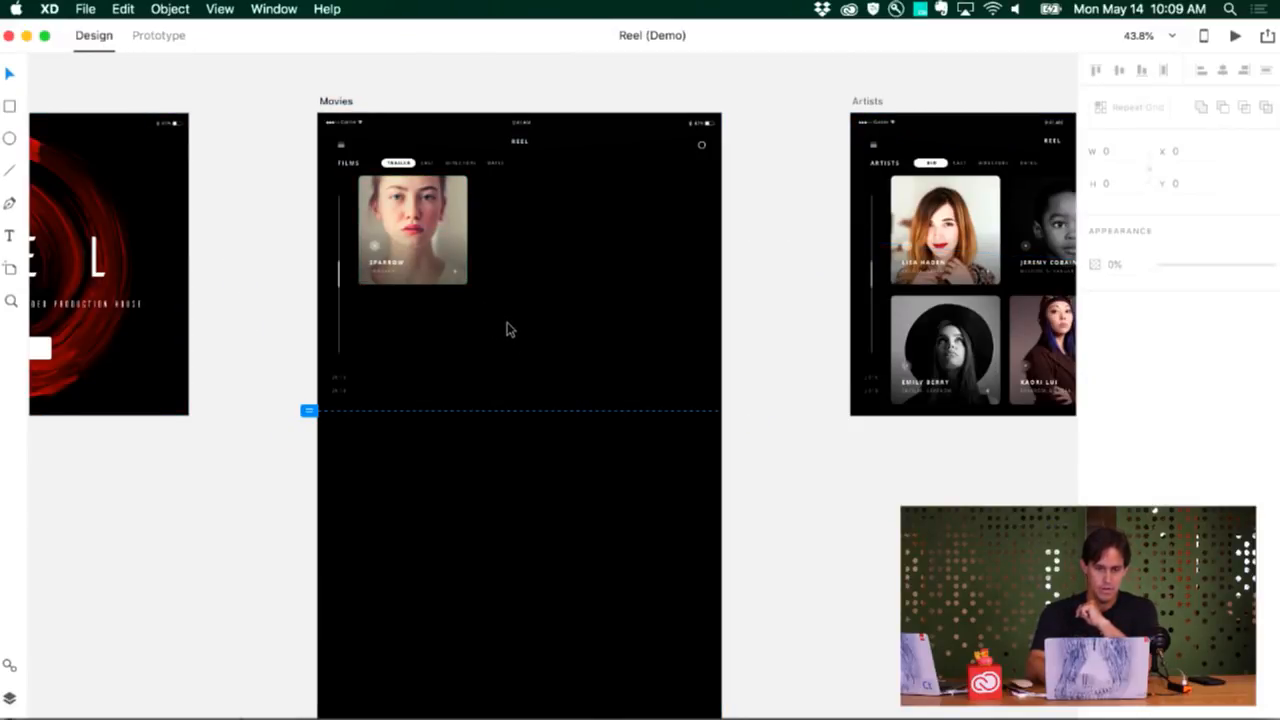
drag(506, 314, 395, 238)
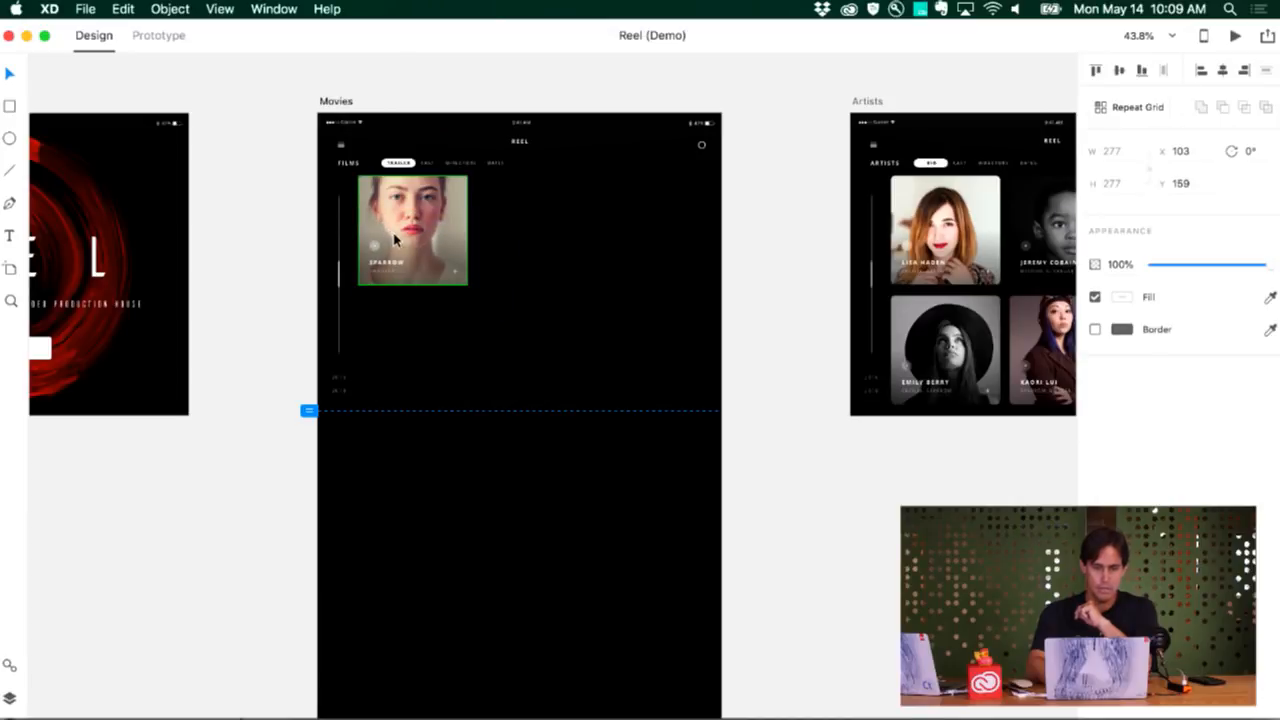
key(super+shift+g)
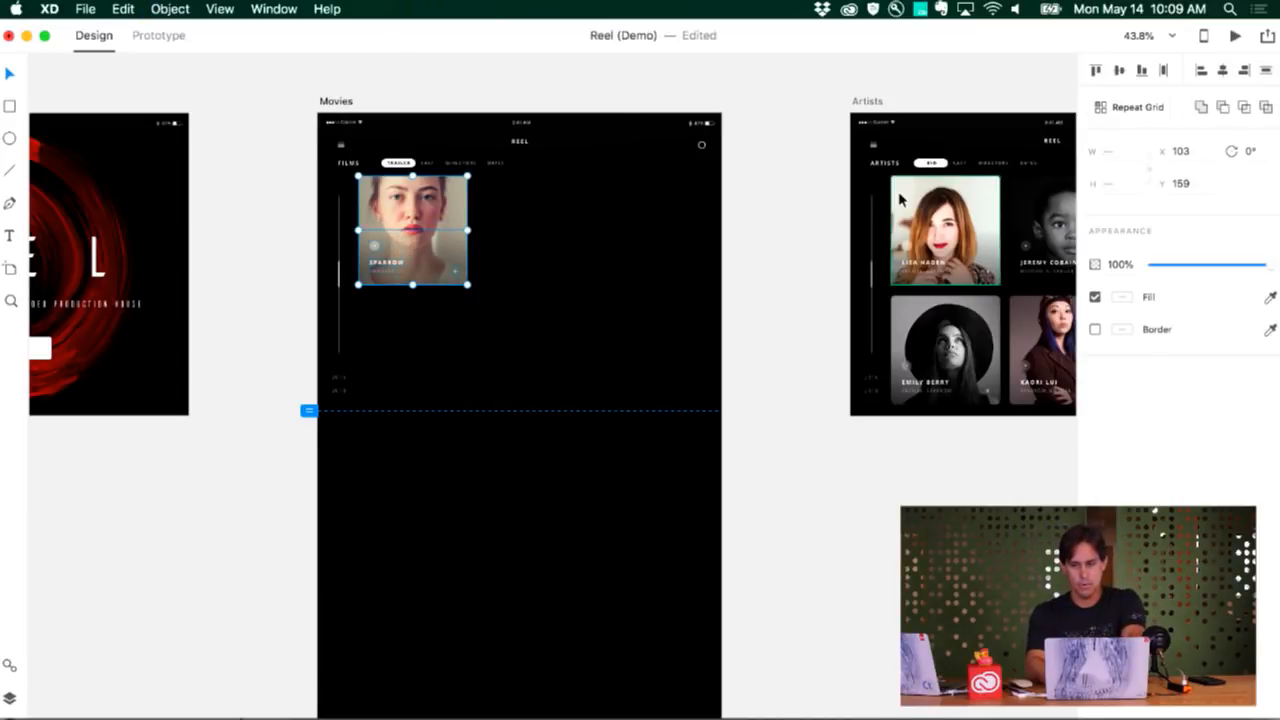
click(1117, 110)
drag(470, 230, 706, 237)
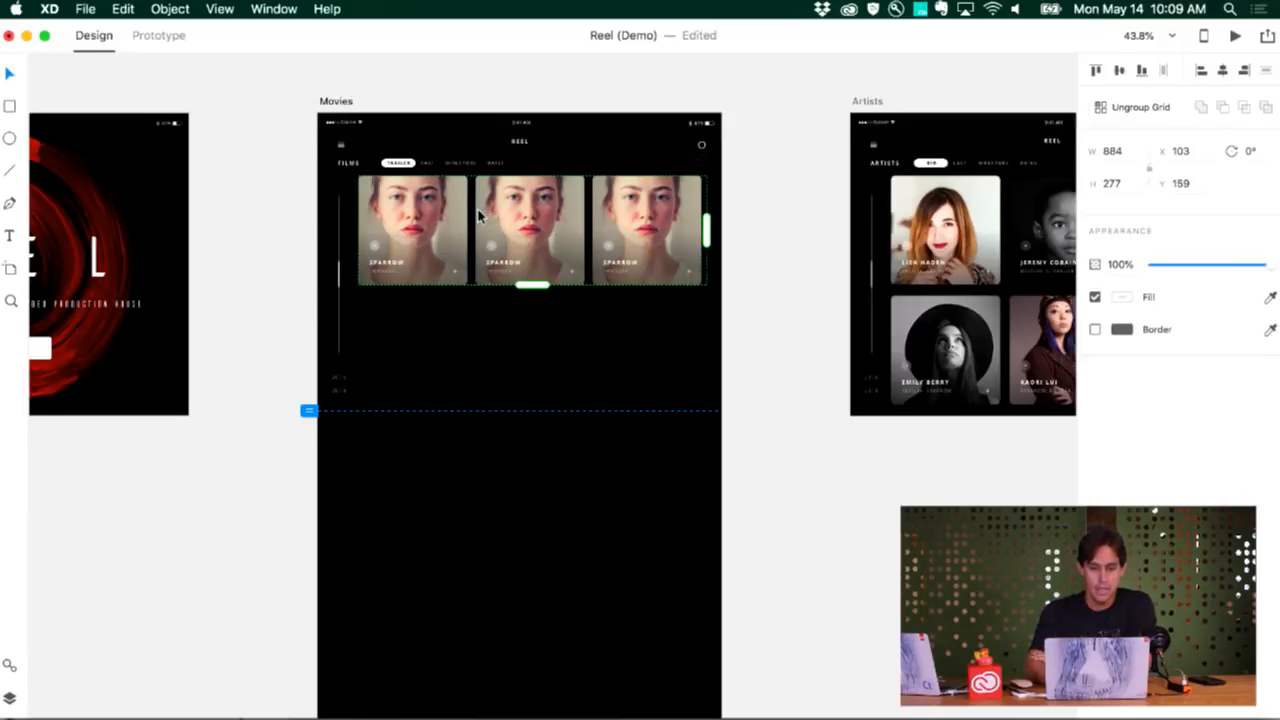
drag(477, 217, 476, 212)
Extend the Sparrow card grid down the Movies artboard to five rows, with row gaps matching the column gaps
drag(527, 284, 531, 549)
scroll(538, 558, down, 3)
drag(536, 372, 523, 577)
click(525, 627)
scroll(526, 631, up, 3)
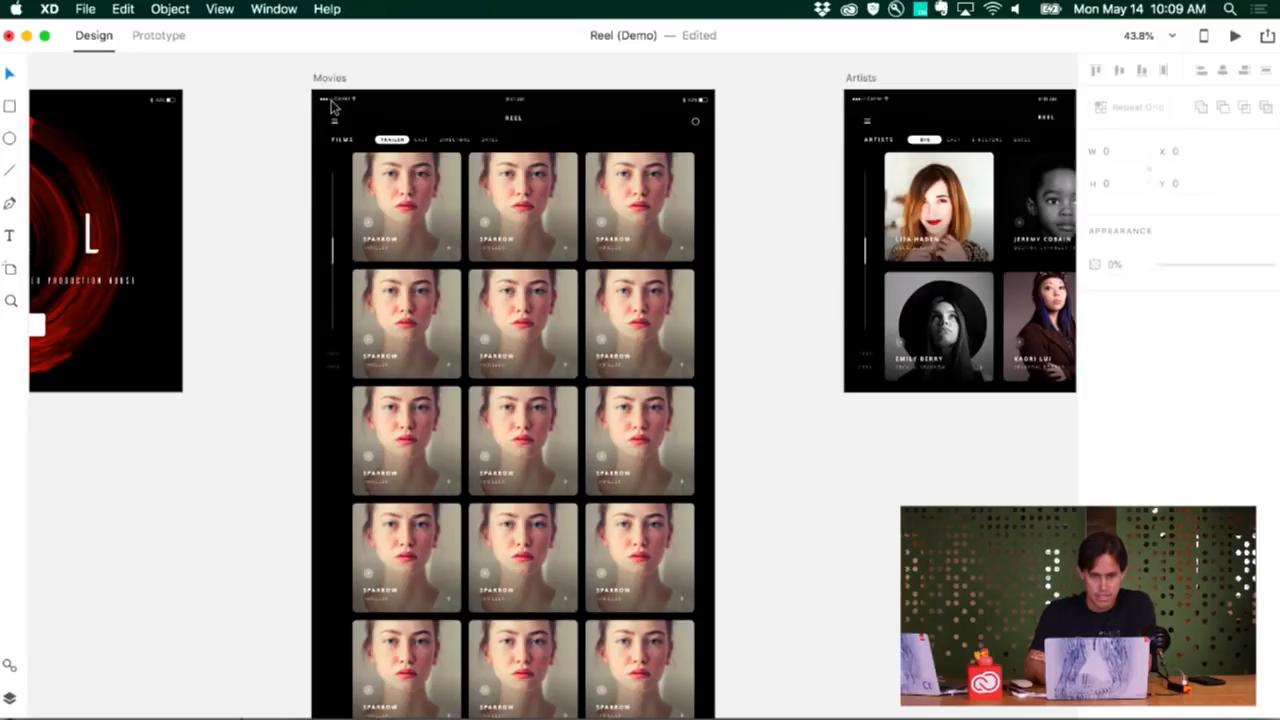
Preview the Movies artboard, test its vertical scrolling through the card grid and close the preview
click(332, 79)
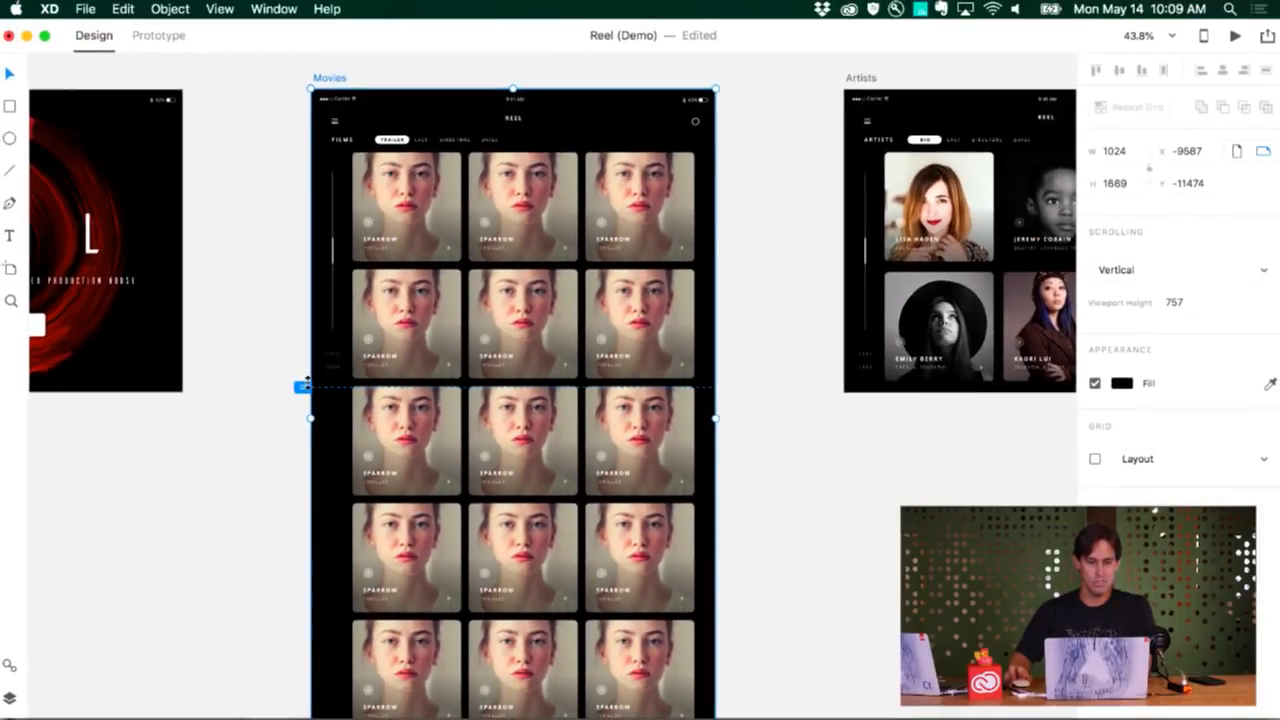
click(1237, 38)
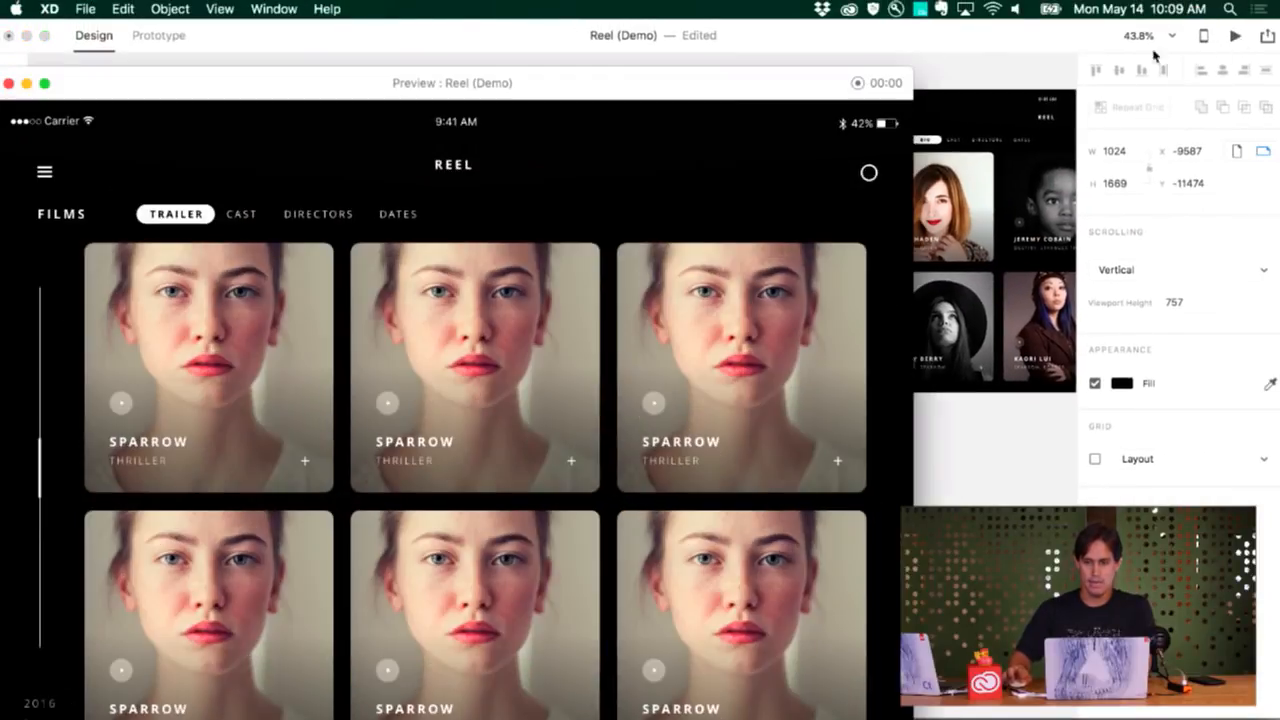
drag(527, 100, 948, 40)
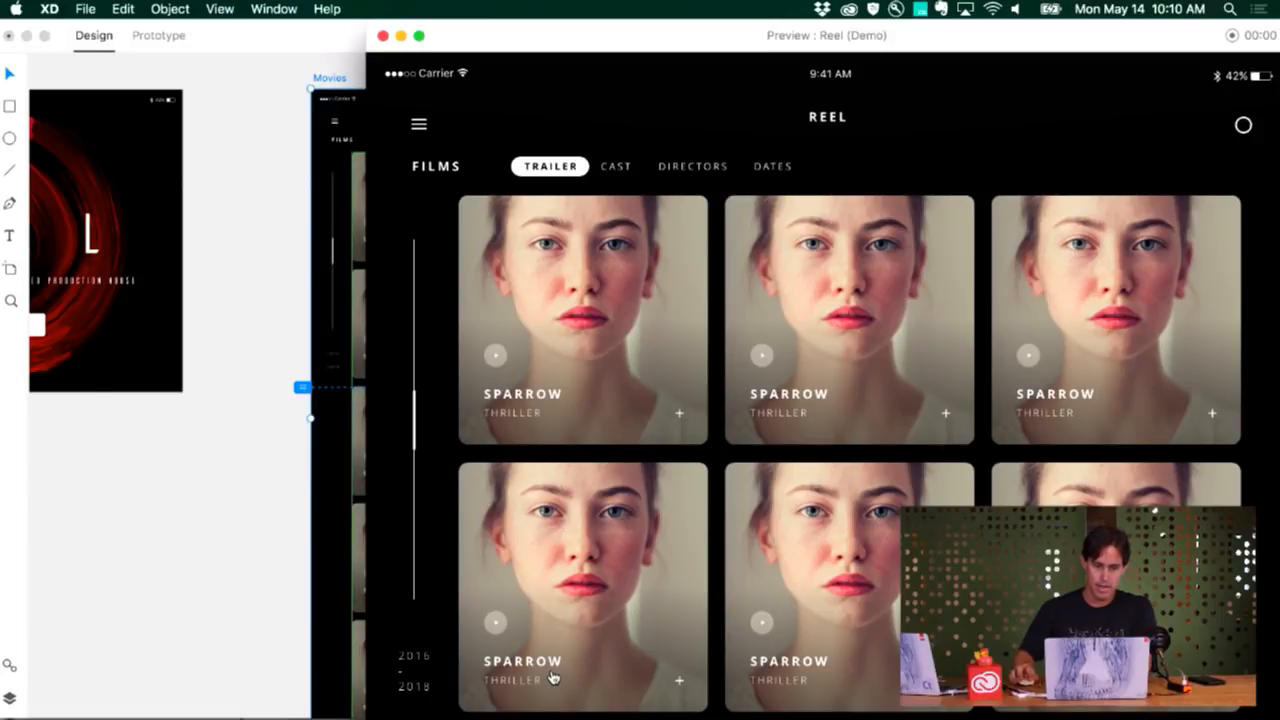
scroll(550, 676, down, 5)
scroll(551, 674, up, 7)
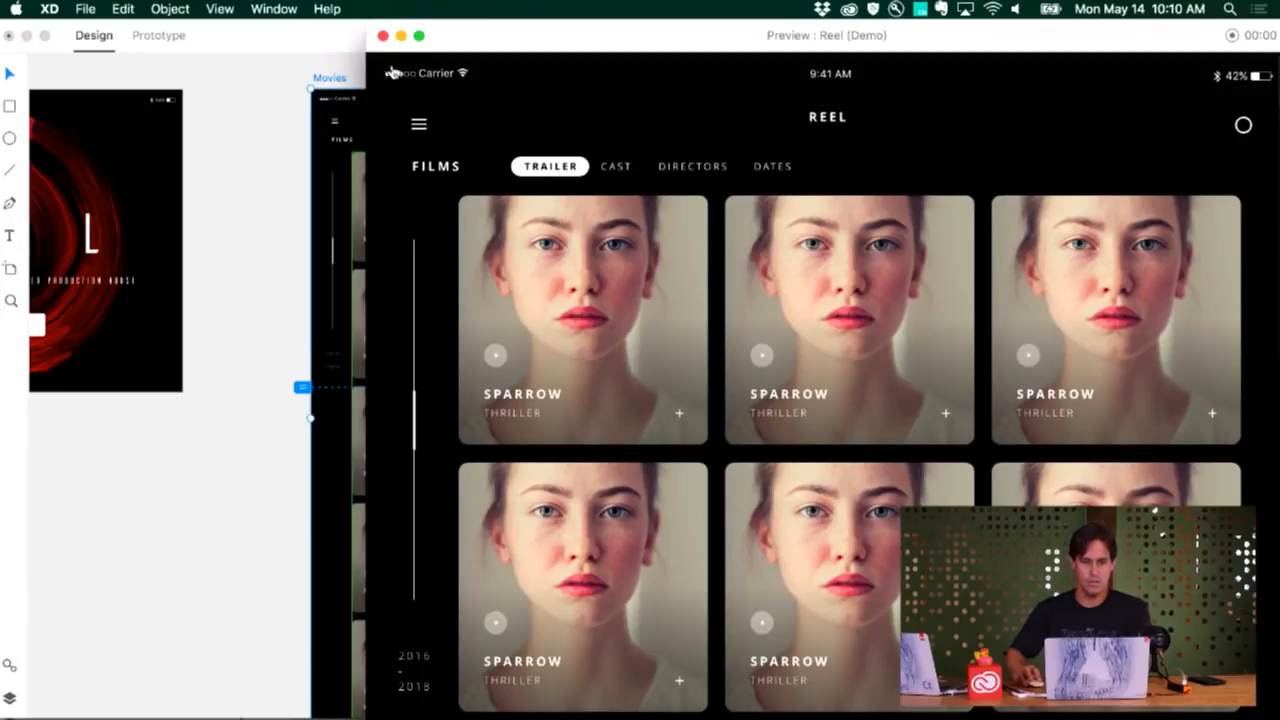
click(382, 37)
scroll(500, 206, right, 2)
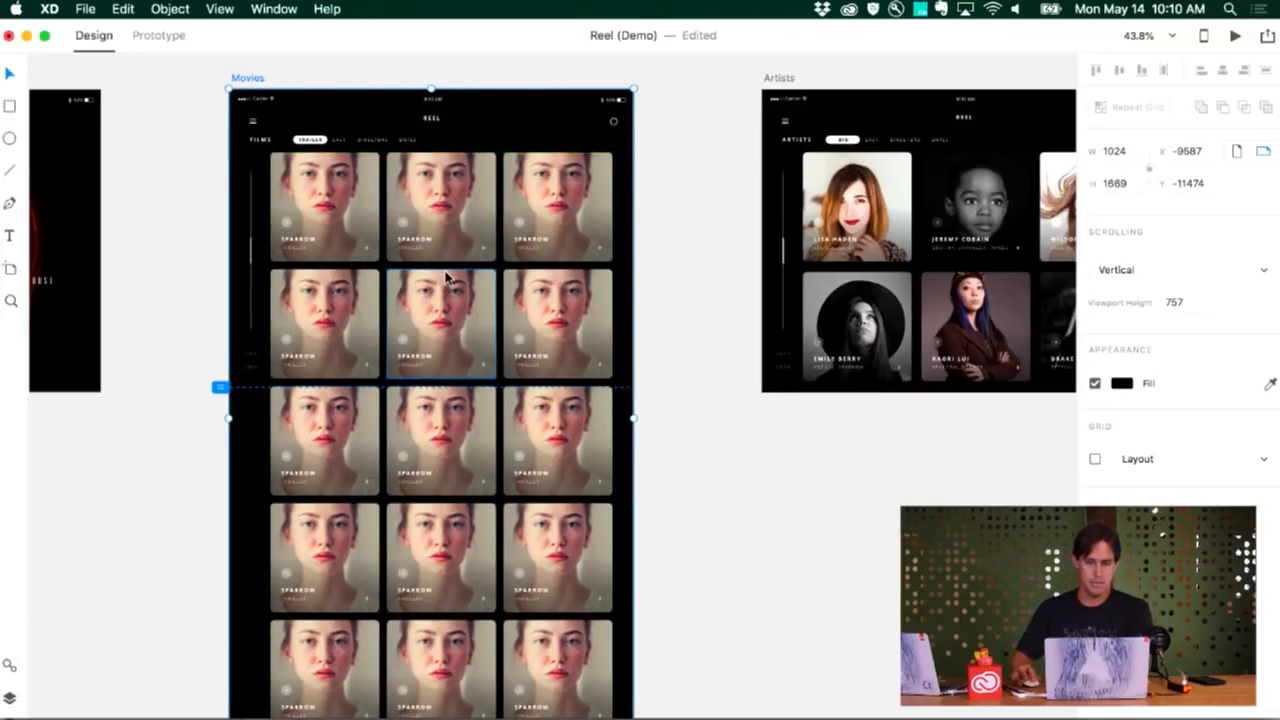
Switch to Finder and fill the Movies card grid with the AdobeStock pictures from the Assets > Images folder
key(super+Tab)
click(879, 413)
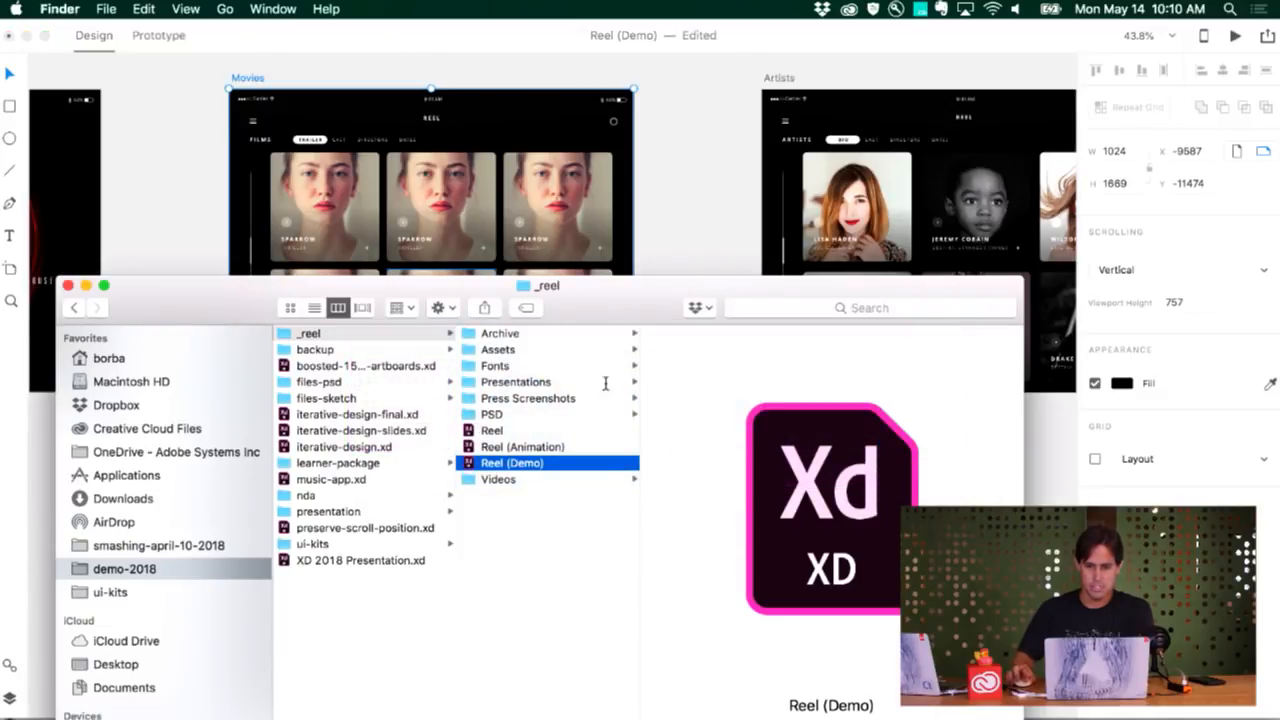
click(520, 350)
click(712, 340)
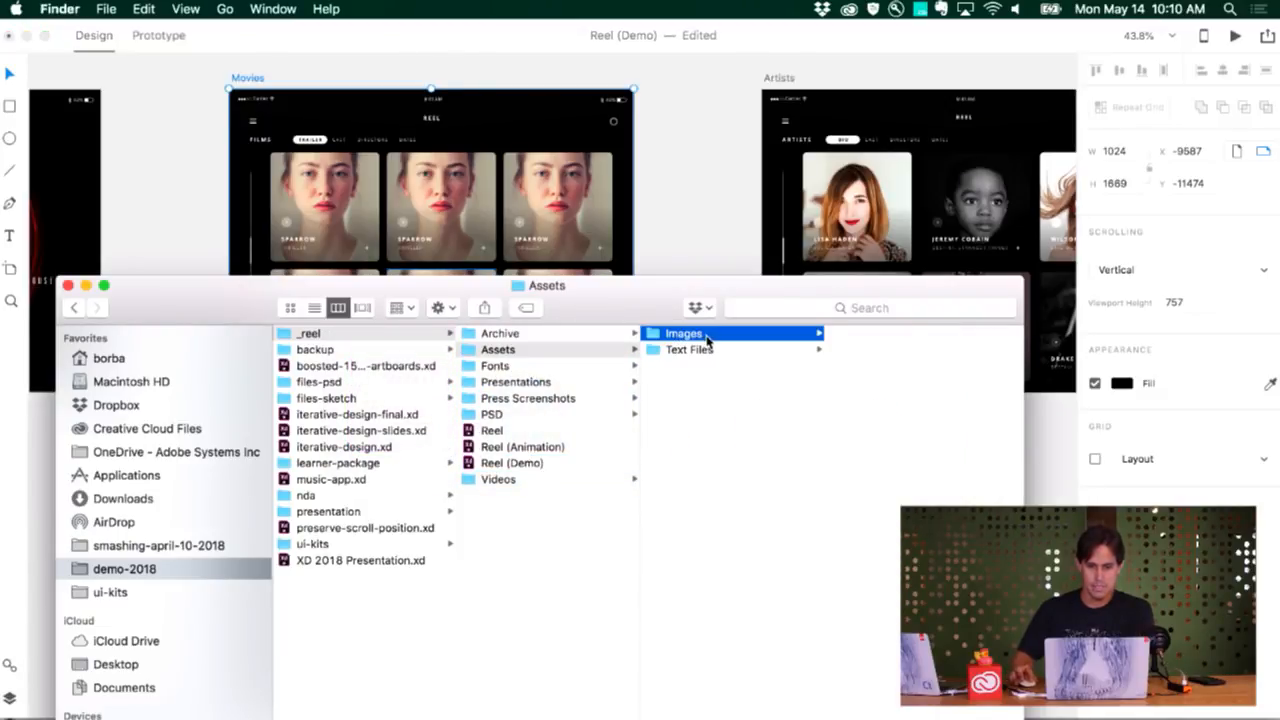
click(870, 338)
shift+click(750, 689)
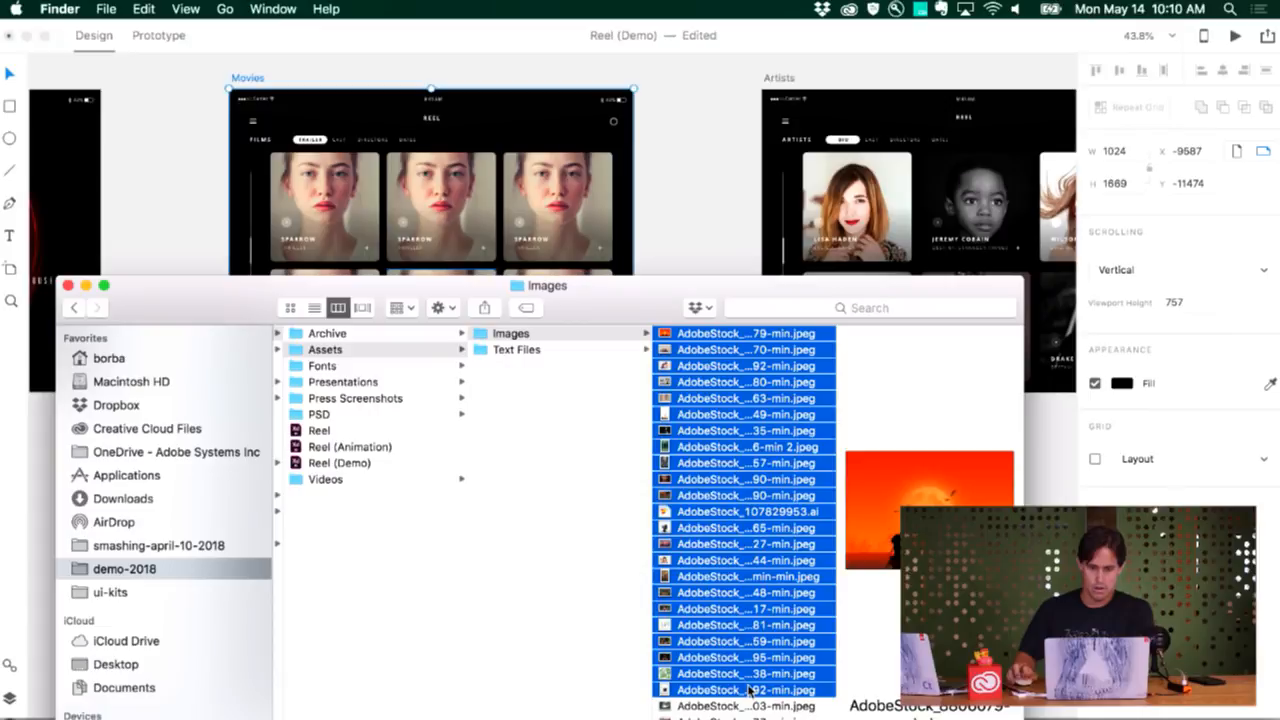
drag(615, 315, 983, 559)
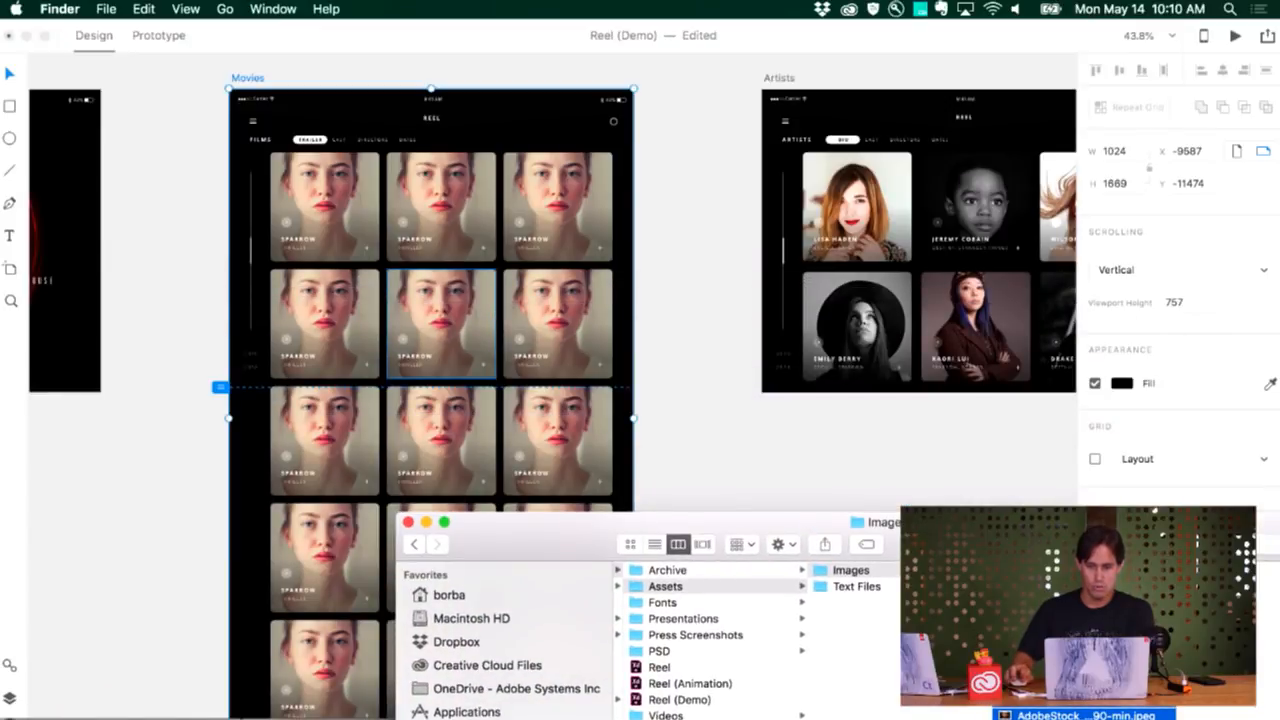
drag(840, 480, 393, 183)
click(684, 278)
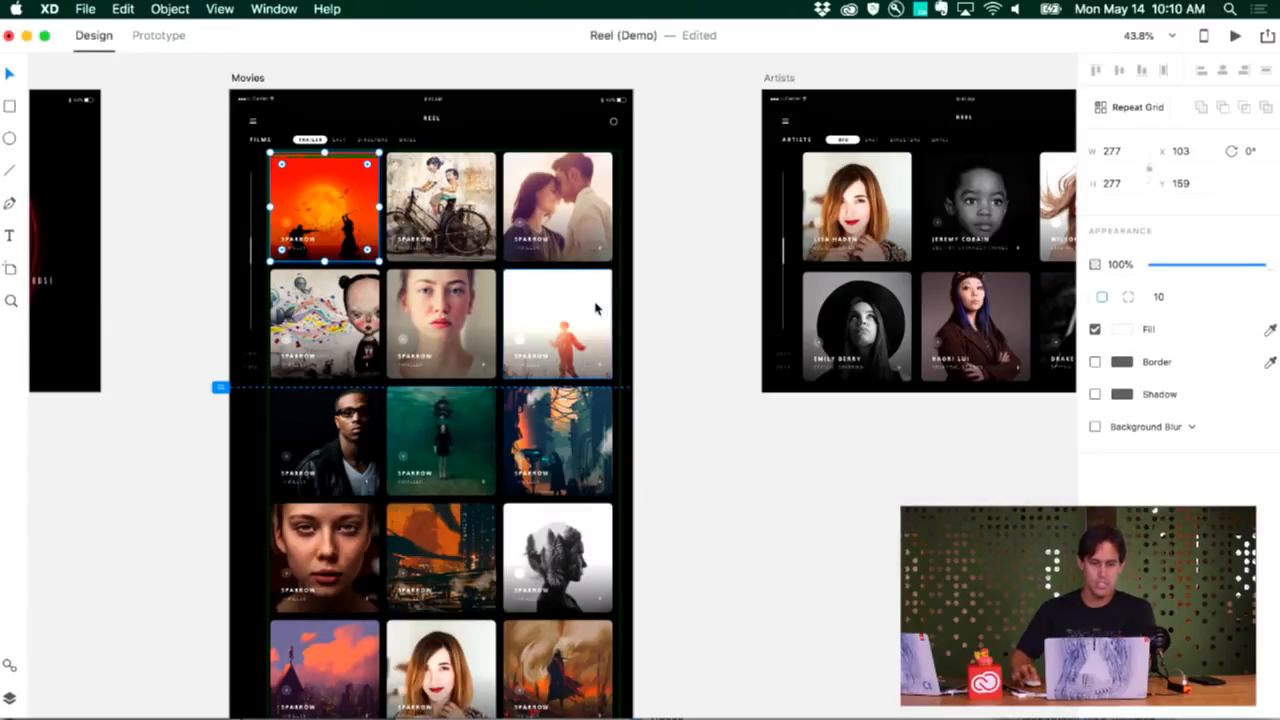
Change the title of the first movie card, the orange sunset picture, to "SUN FIRE"
scroll(450, 323, up, 6)
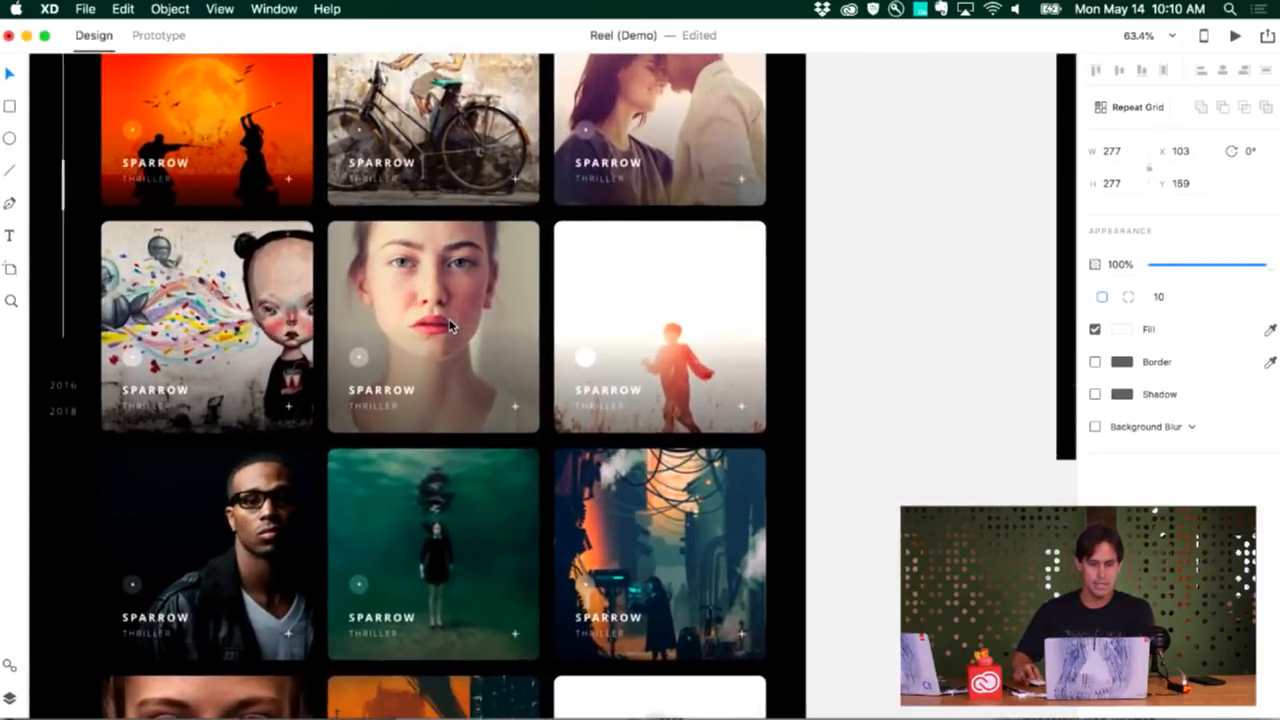
scroll(450, 320, up, 5)
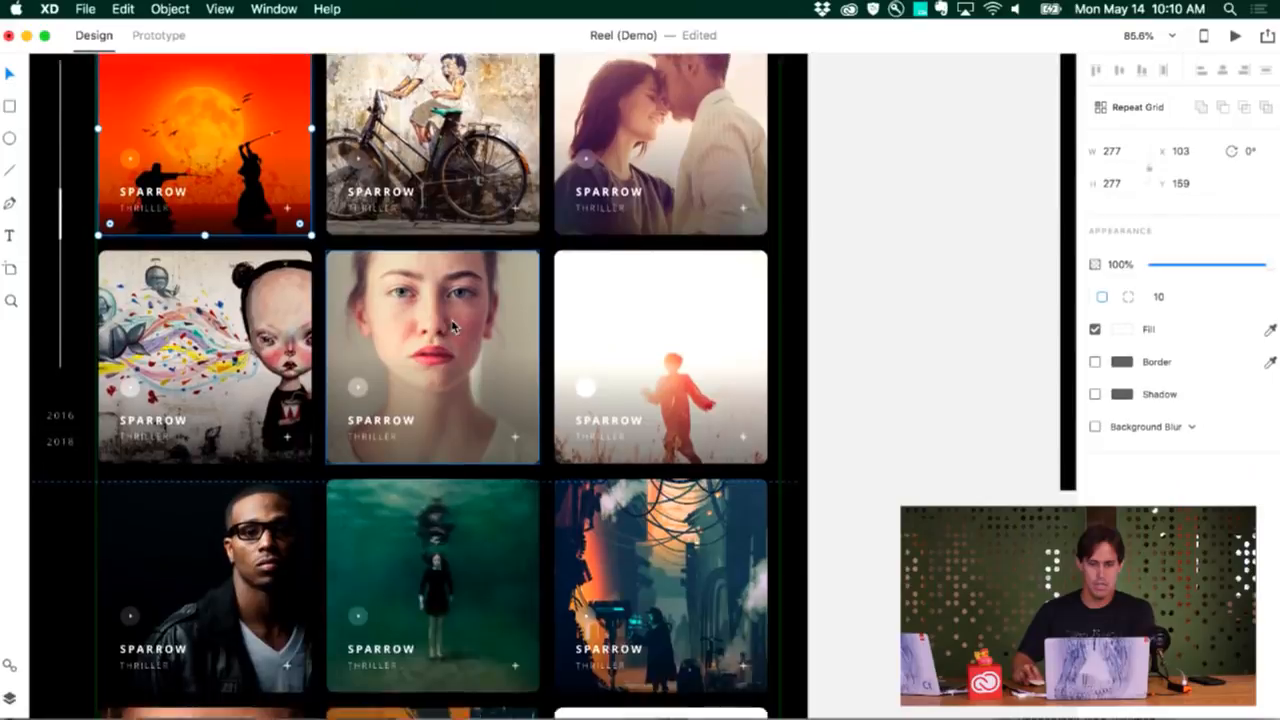
scroll(456, 323, up, 3)
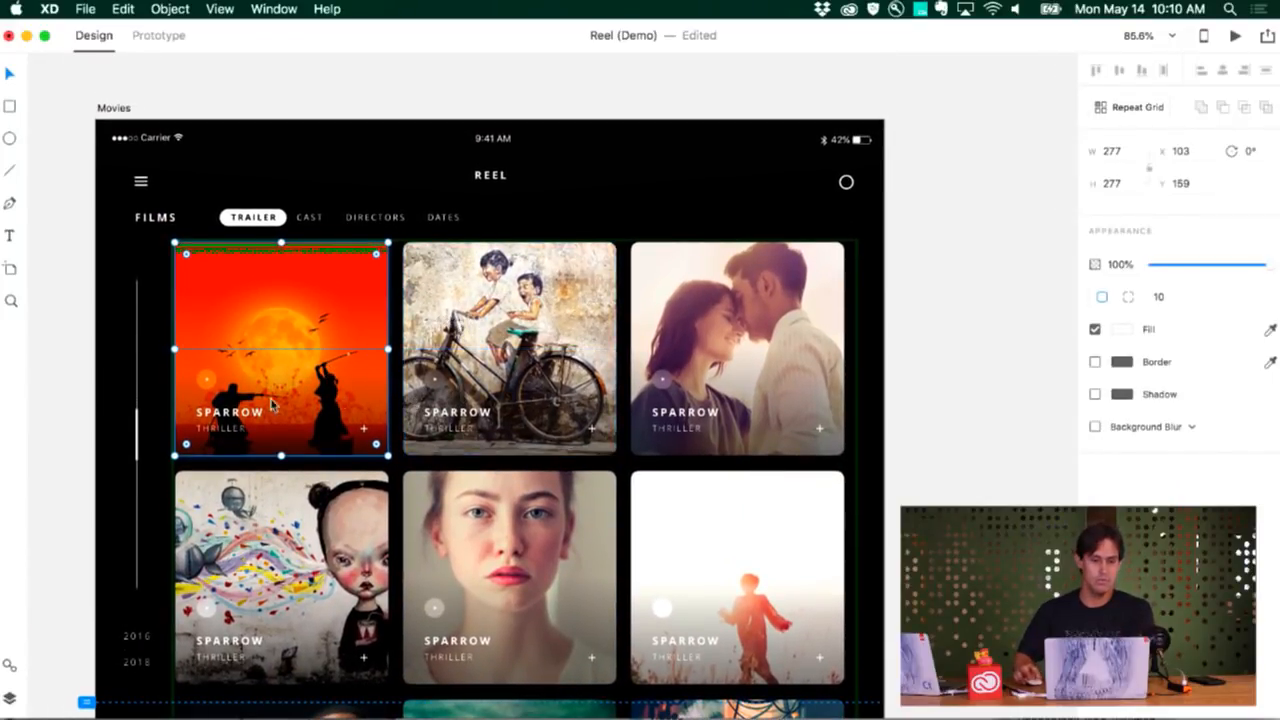
double_click(229, 419)
double_click(229, 414)
text(SUN FIRE)
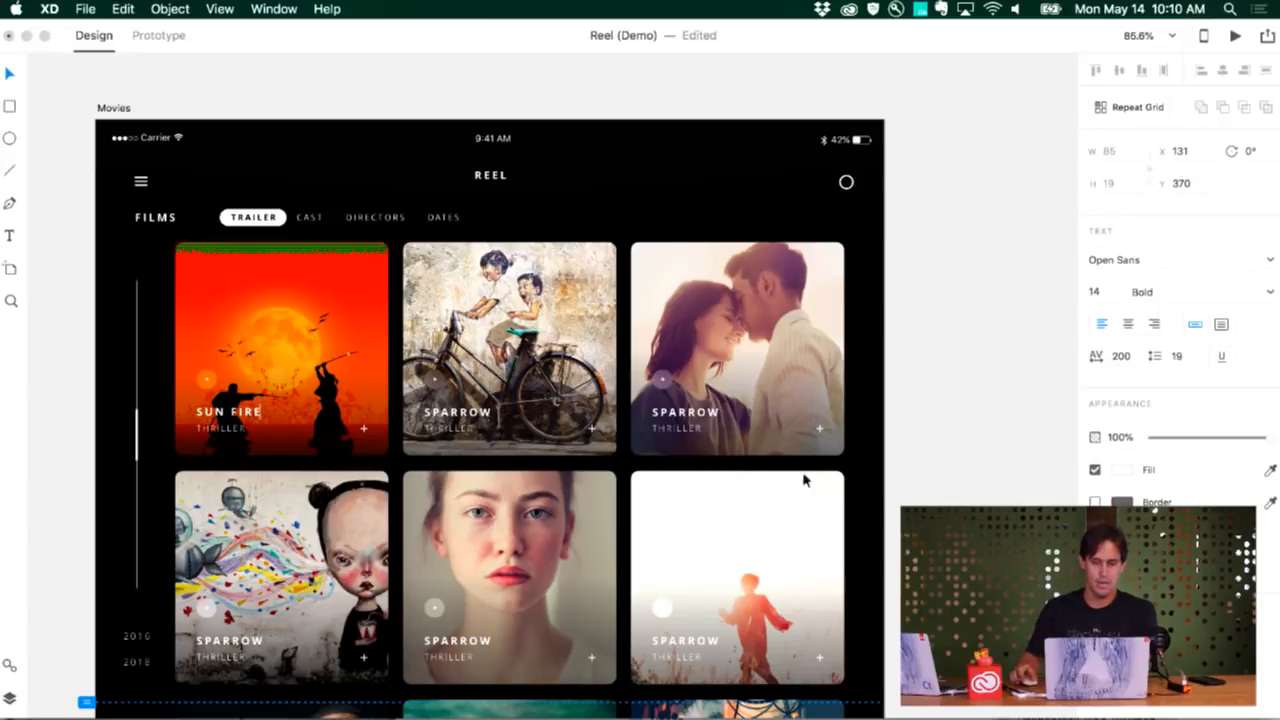
click(893, 473)
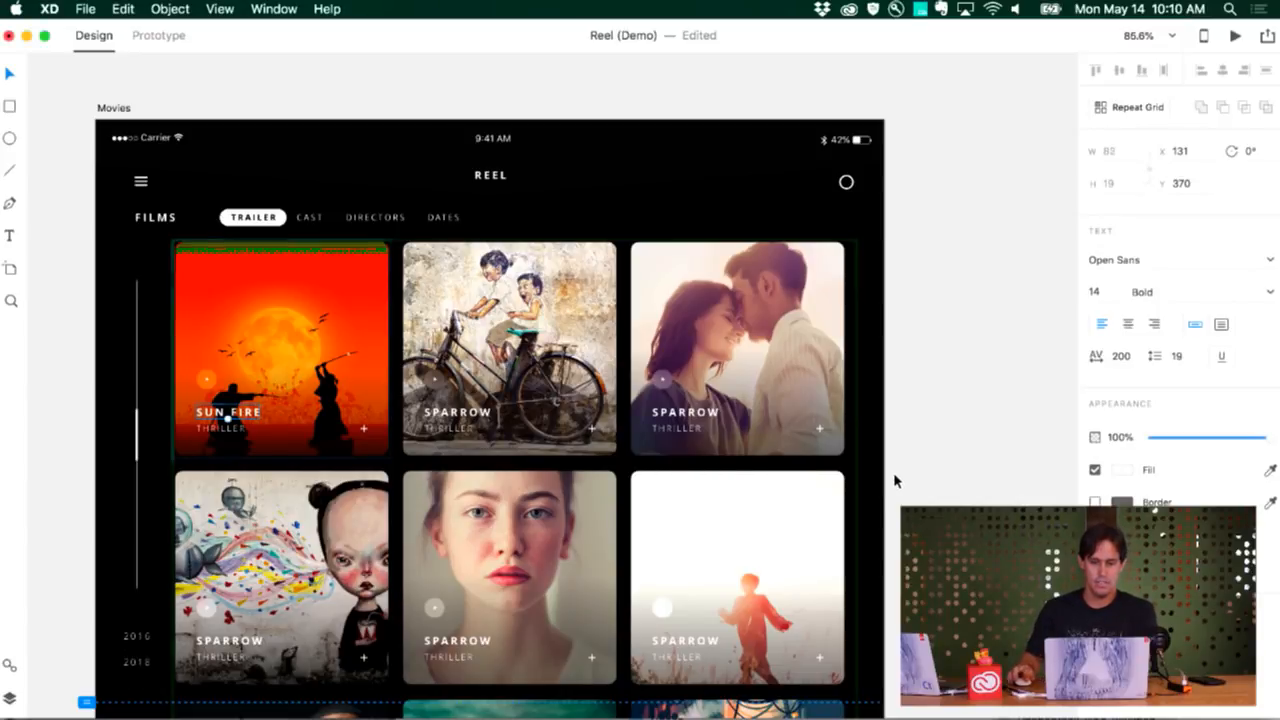
scroll(557, 474, up, 1)
scroll(557, 473, left, 2)
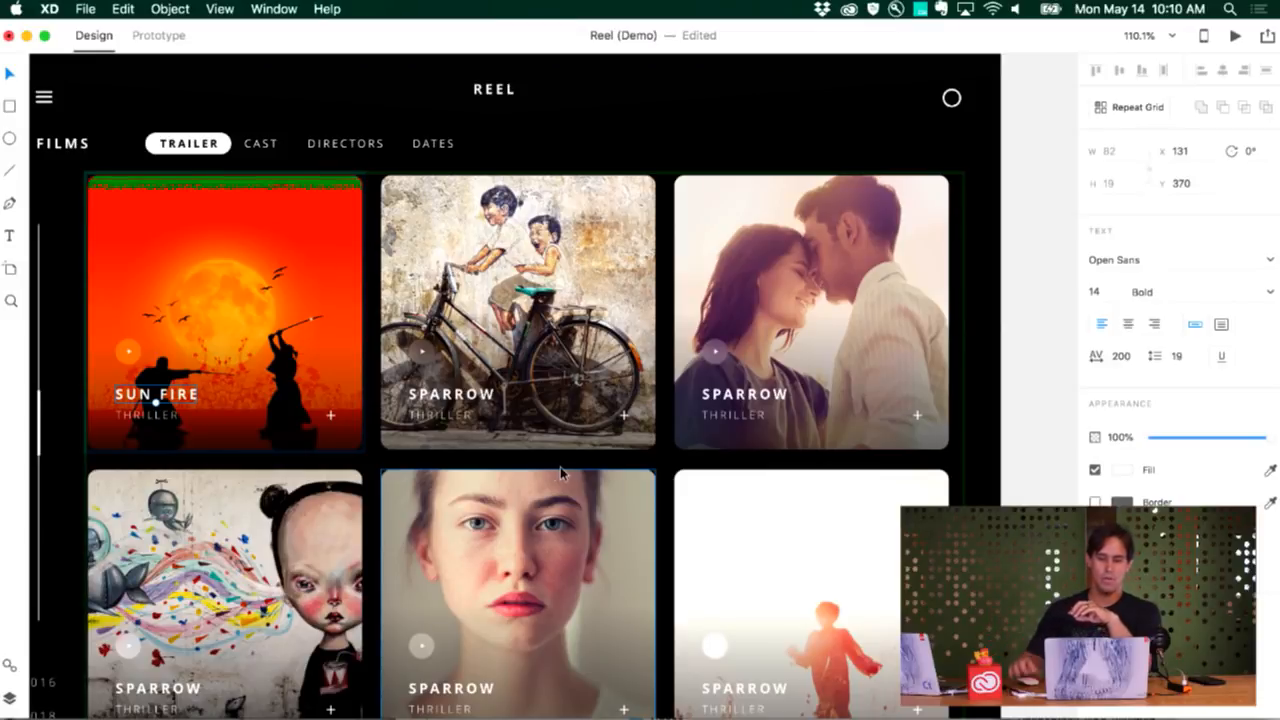
key(Escape)
Examine the image-filled card grid on the Movies artboard down to its last row
scroll(1020, 514, down, 5)
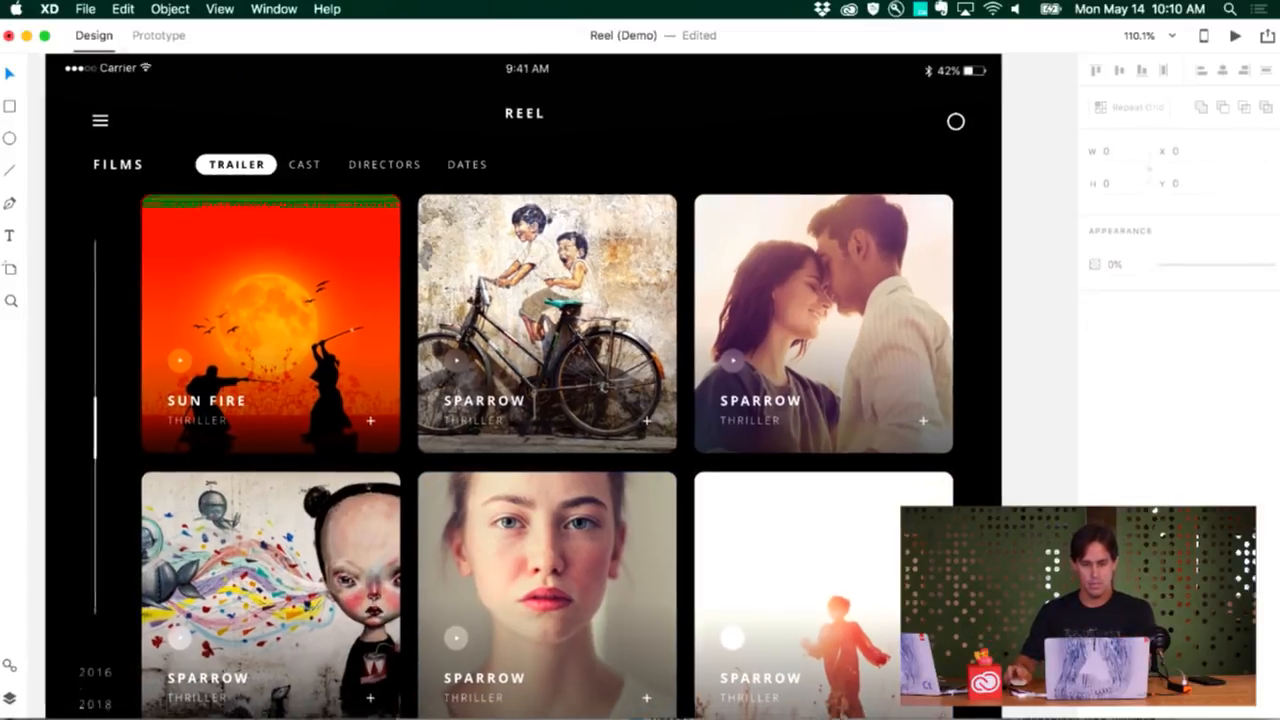
scroll(1020, 514, down, 3)
scroll(628, 400, down, 5)
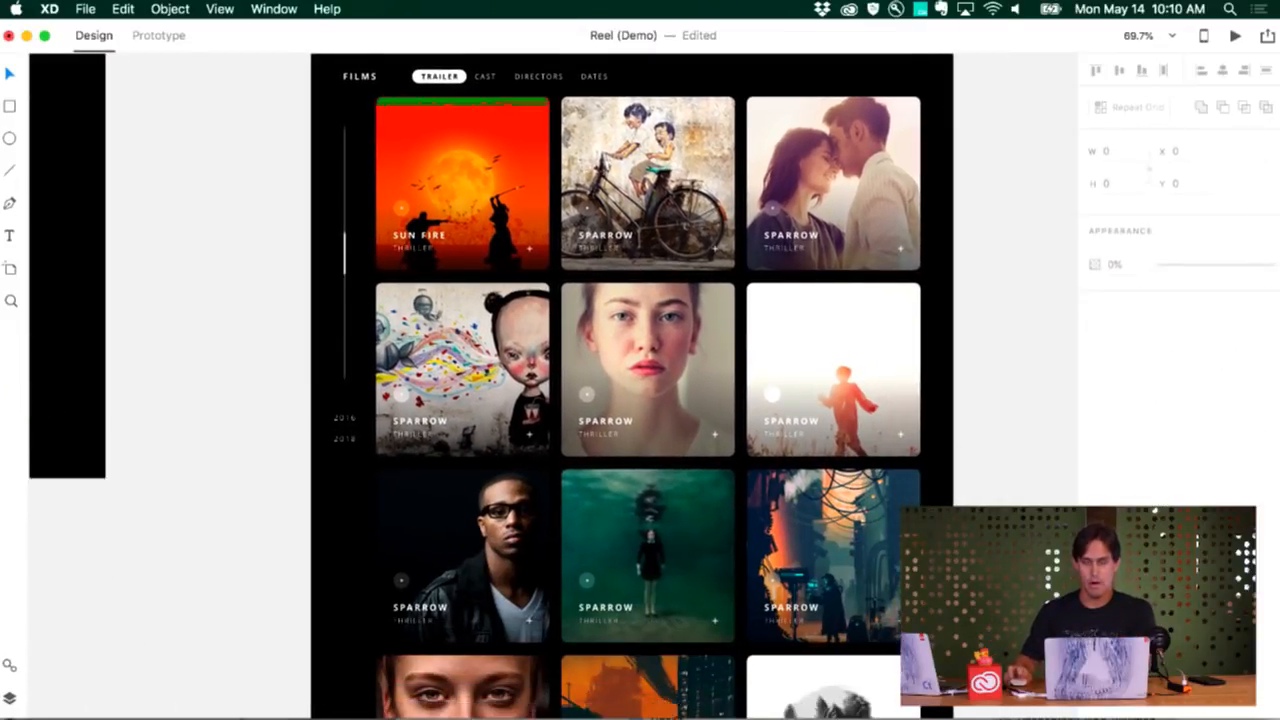
scroll(1012, 505, down, 3)
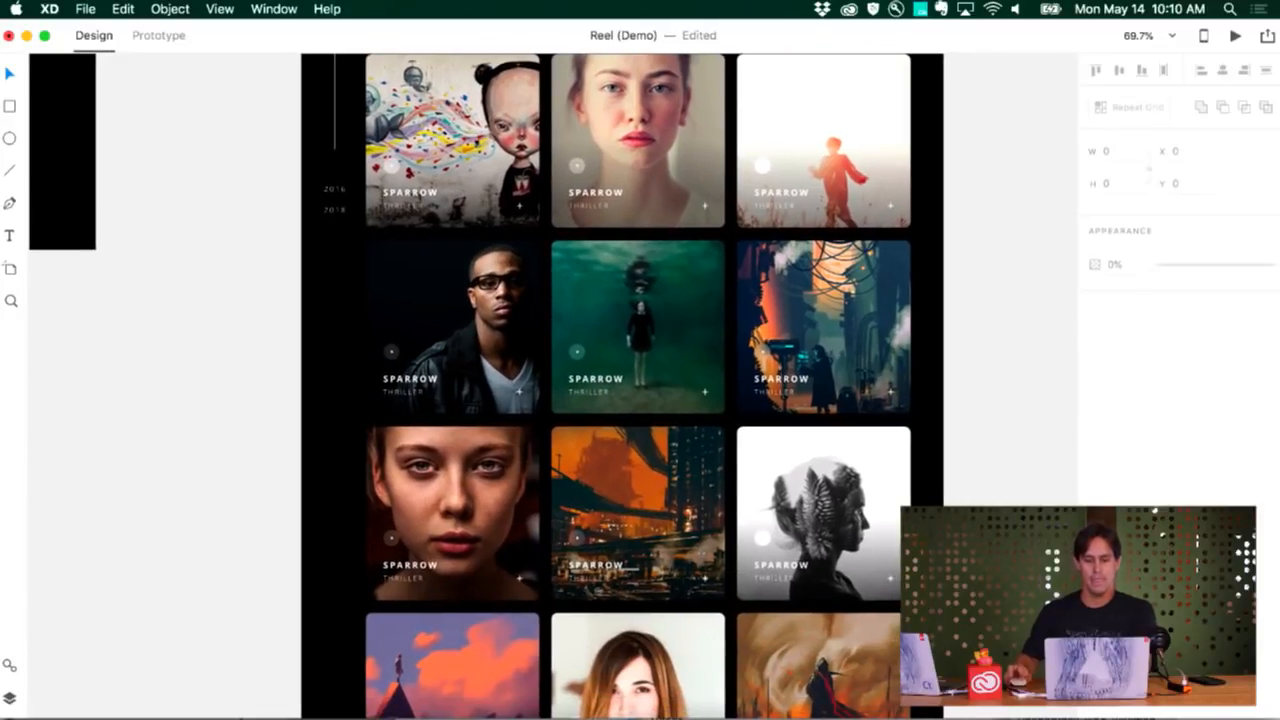
scroll(1012, 505, down, 3)
scroll(1010, 503, down, 8)
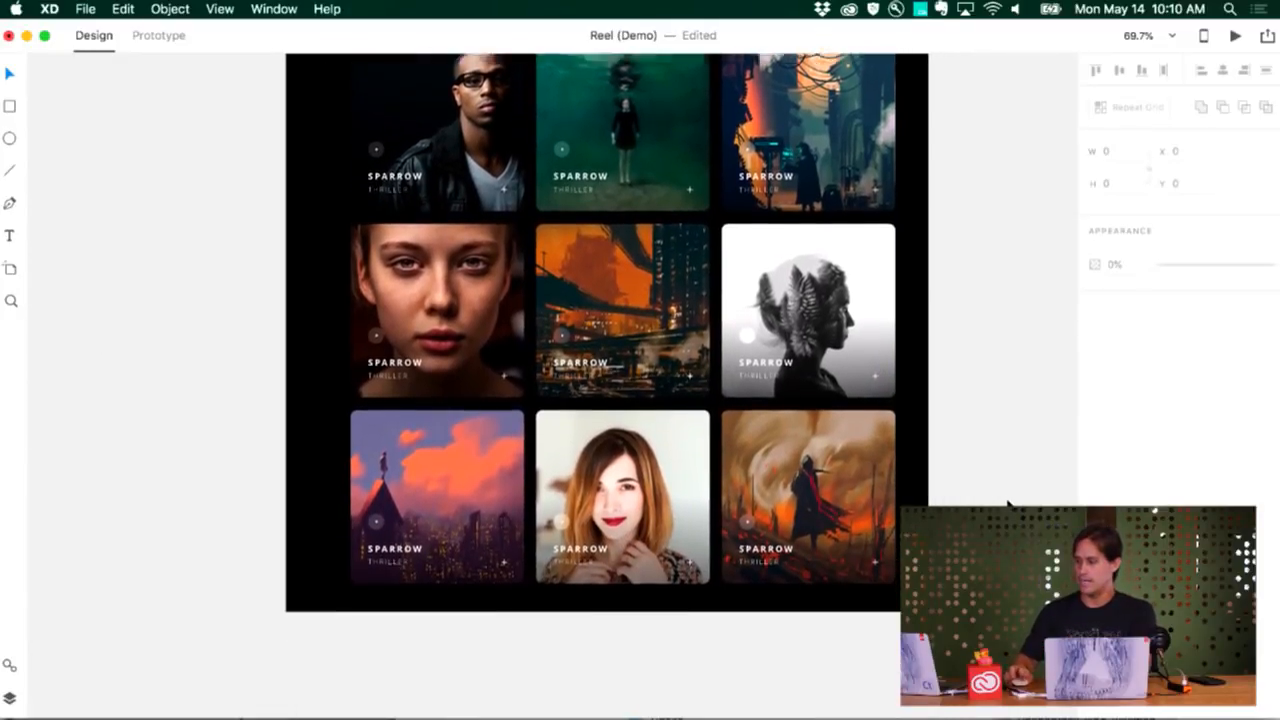
scroll(1008, 504, down, 4)
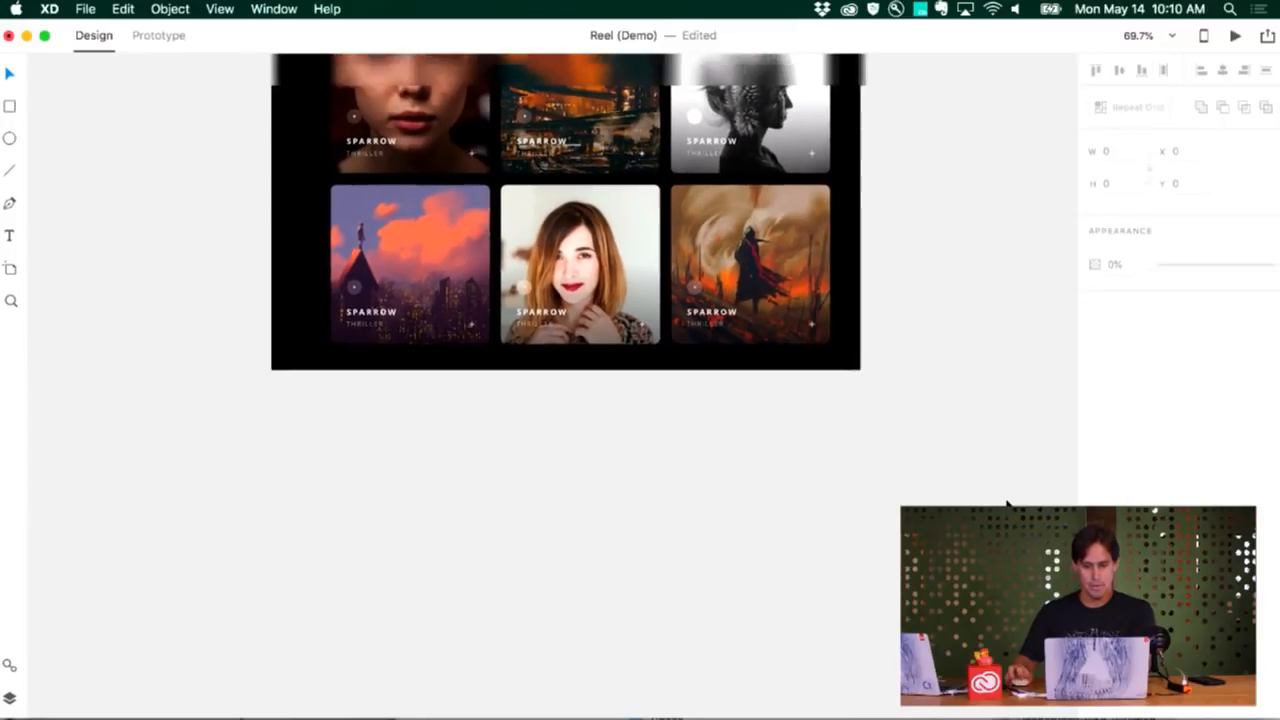
Examine the tablet movie detail artboards and the page layouts in the Web High Fidelity section
scroll(1008, 504, down, 5)
scroll(1008, 504, down, 4)
scroll(1008, 504, down, 6)
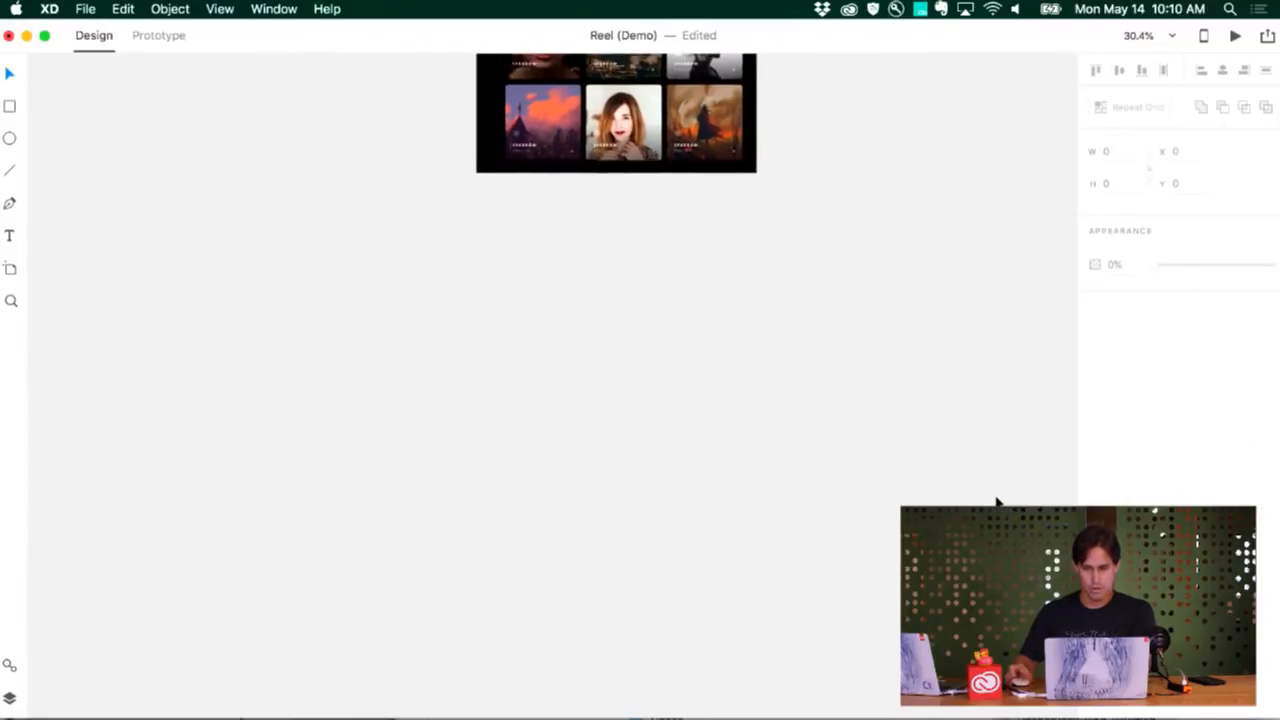
scroll(995, 502, down, 3)
scroll(990, 500, right, 8)
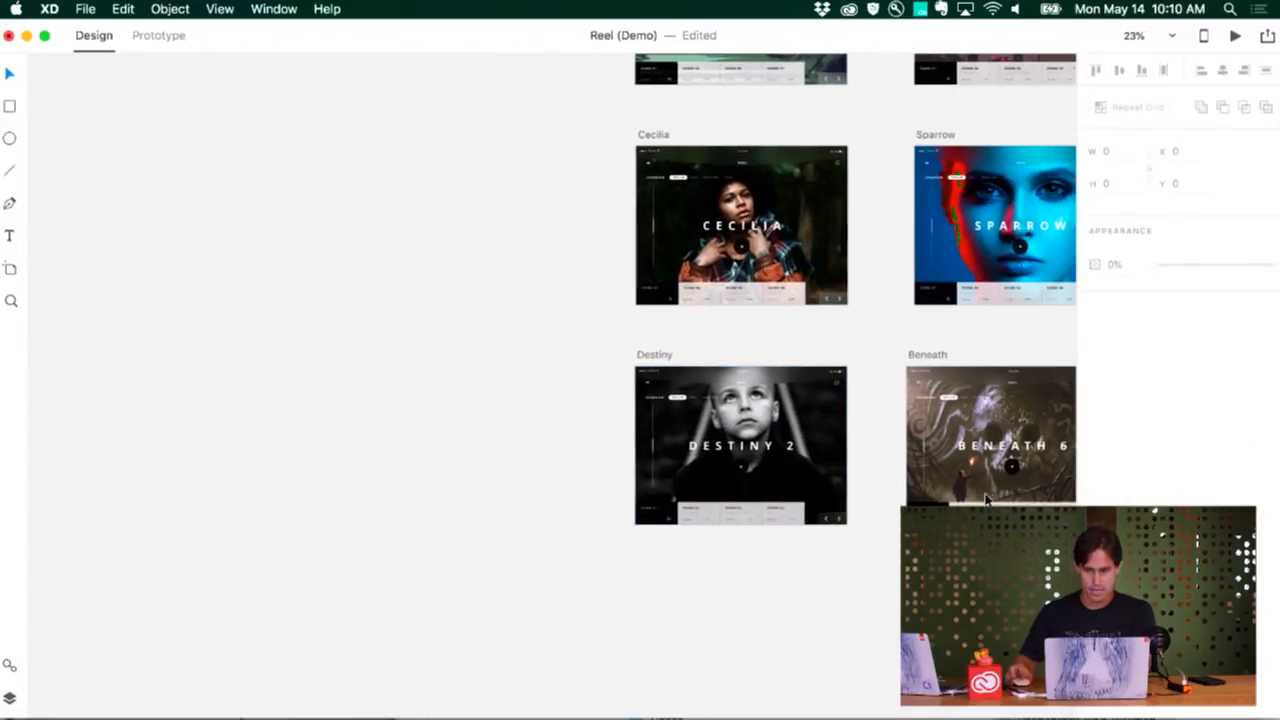
scroll(988, 500, up, 6)
scroll(985, 500, down, 6)
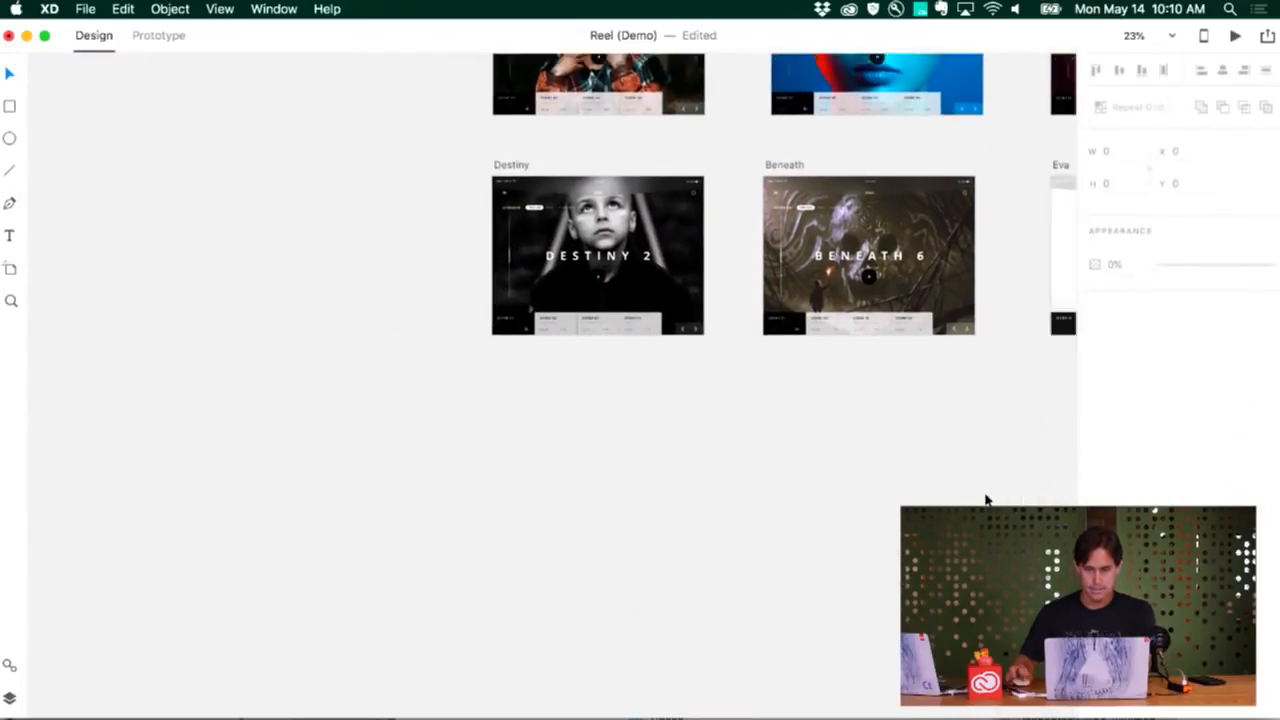
scroll(986, 500, down, 6)
scroll(986, 500, down, 10)
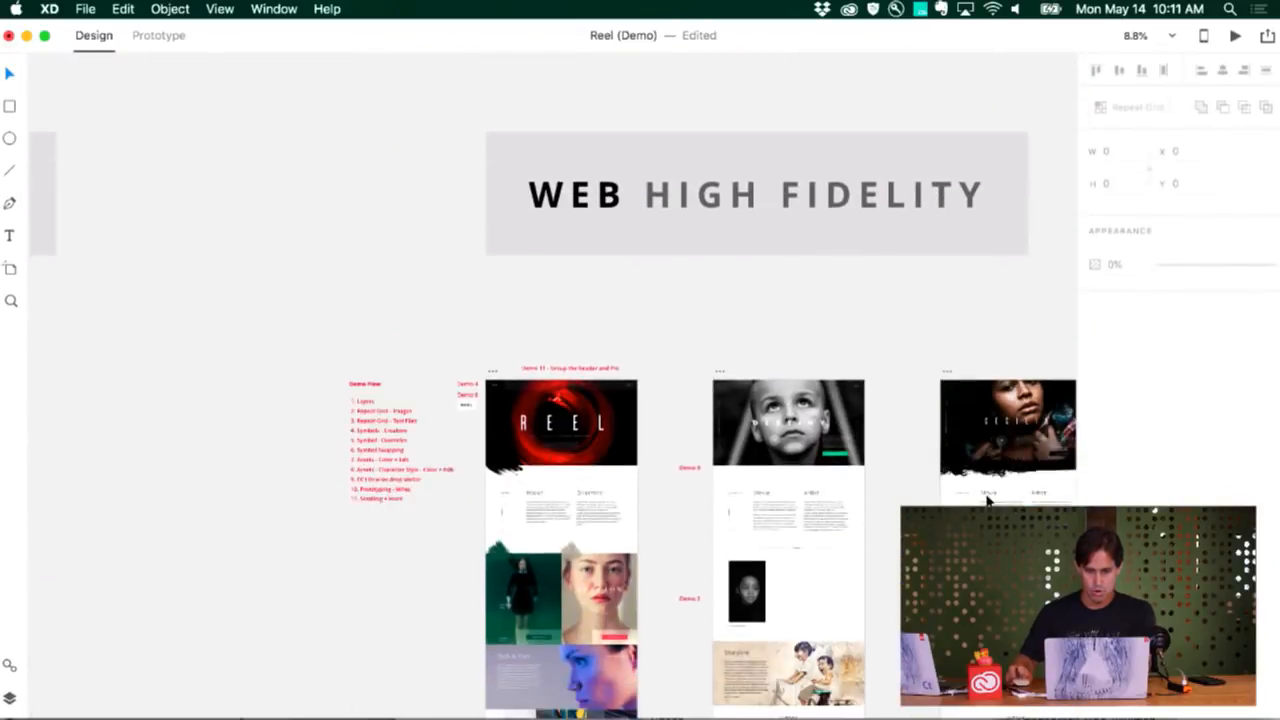
scroll(930, 470, down, 2)
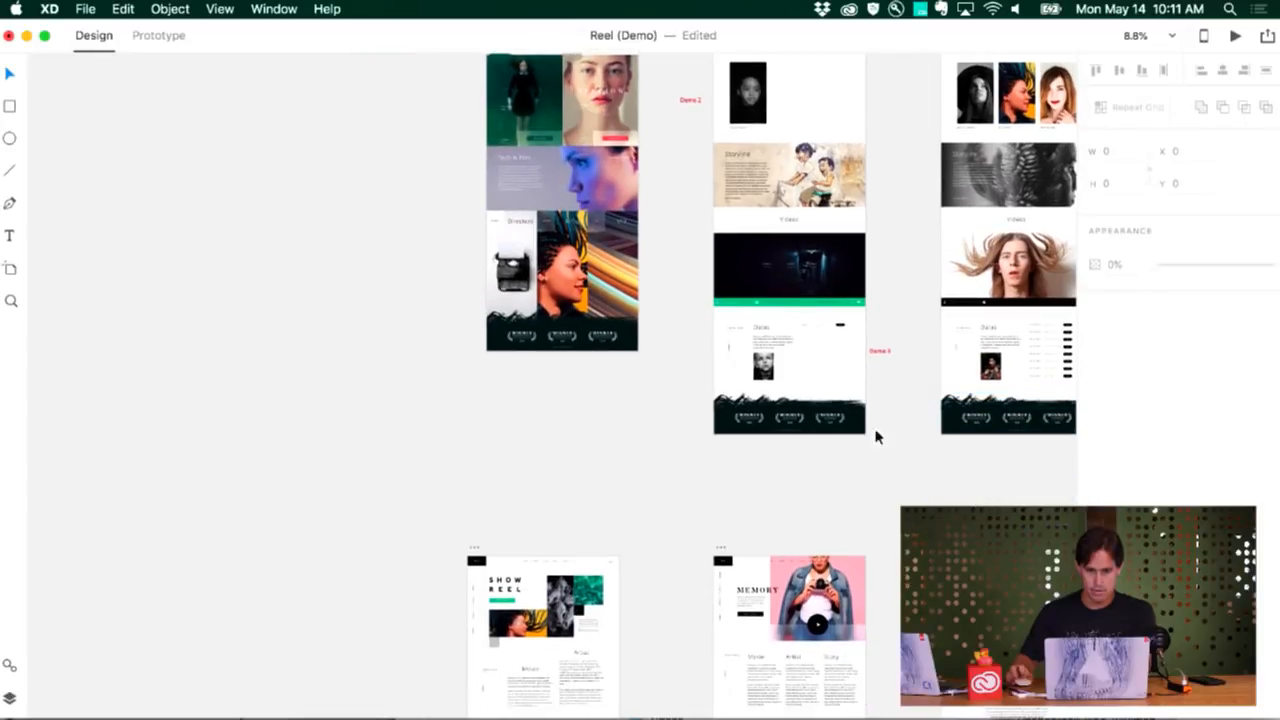
Turn the Date, Location and BOOK row in the Destiny page's Dates section into a Repeat Grid of six closely spaced rows
scroll(871, 434, up, 10)
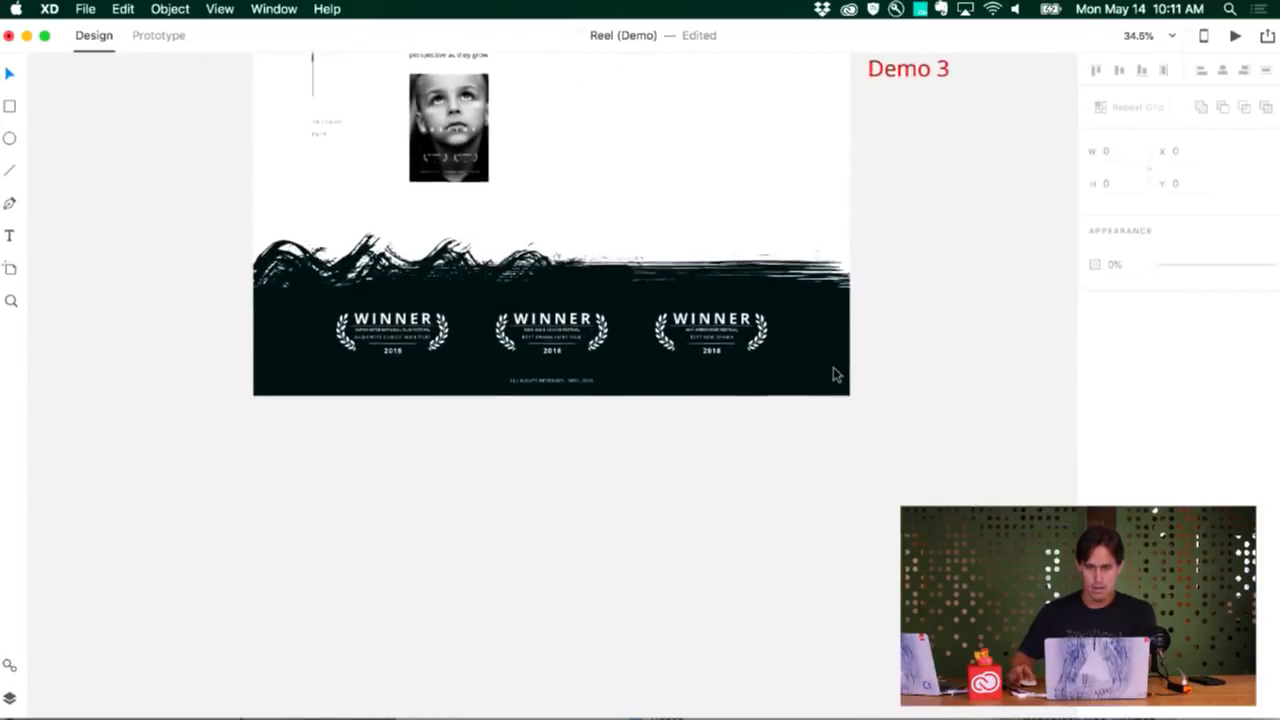
scroll(832, 371, up, 5)
scroll(837, 377, up, 5)
scroll(838, 380, left, 5)
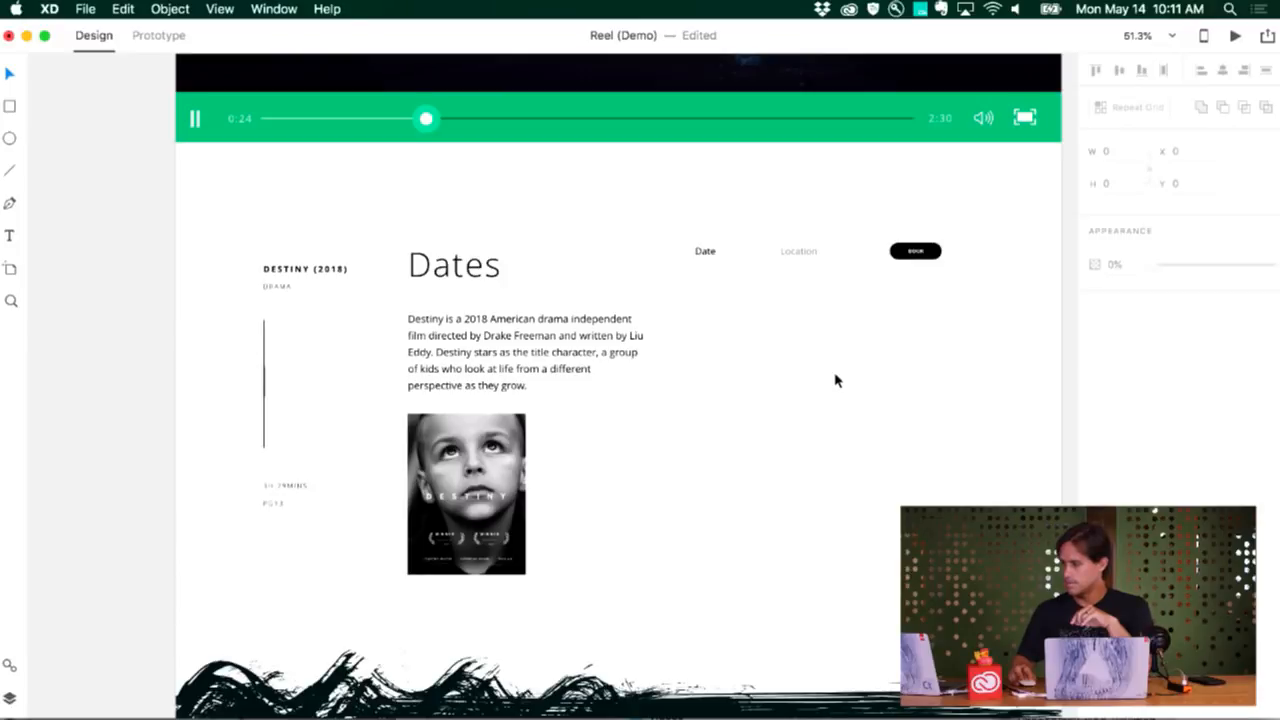
drag(675, 292, 973, 269)
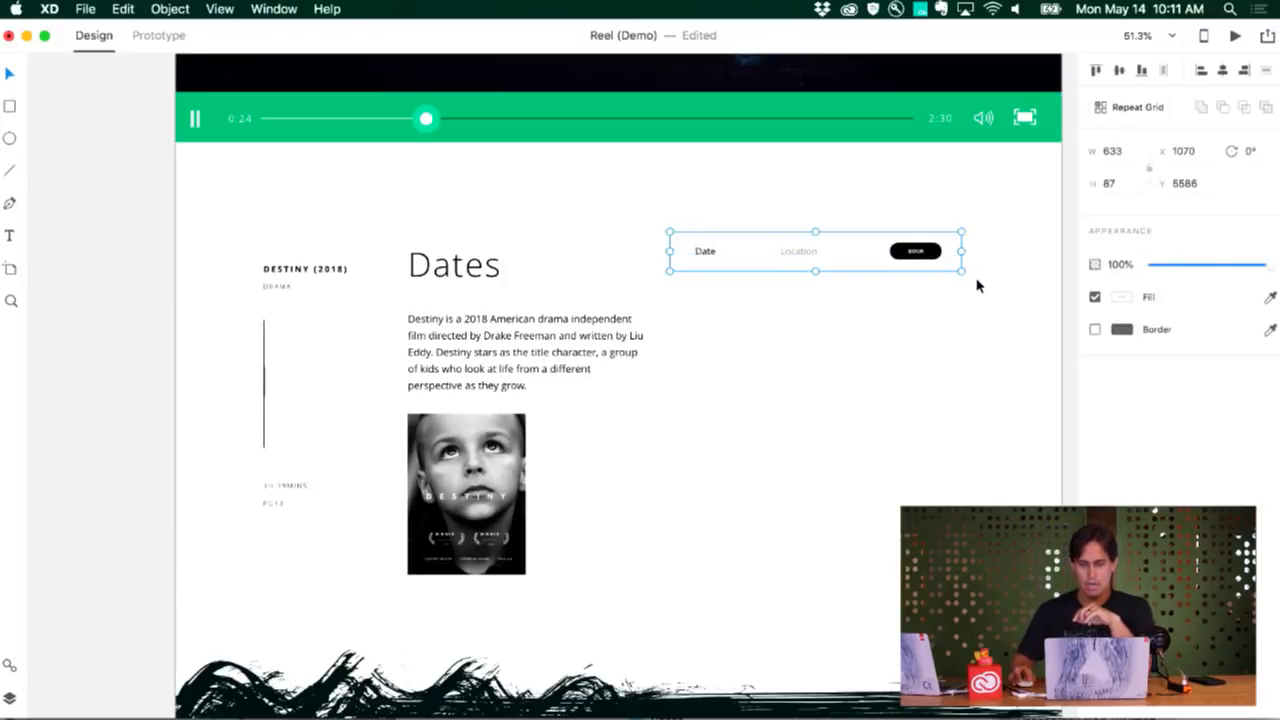
click(1120, 110)
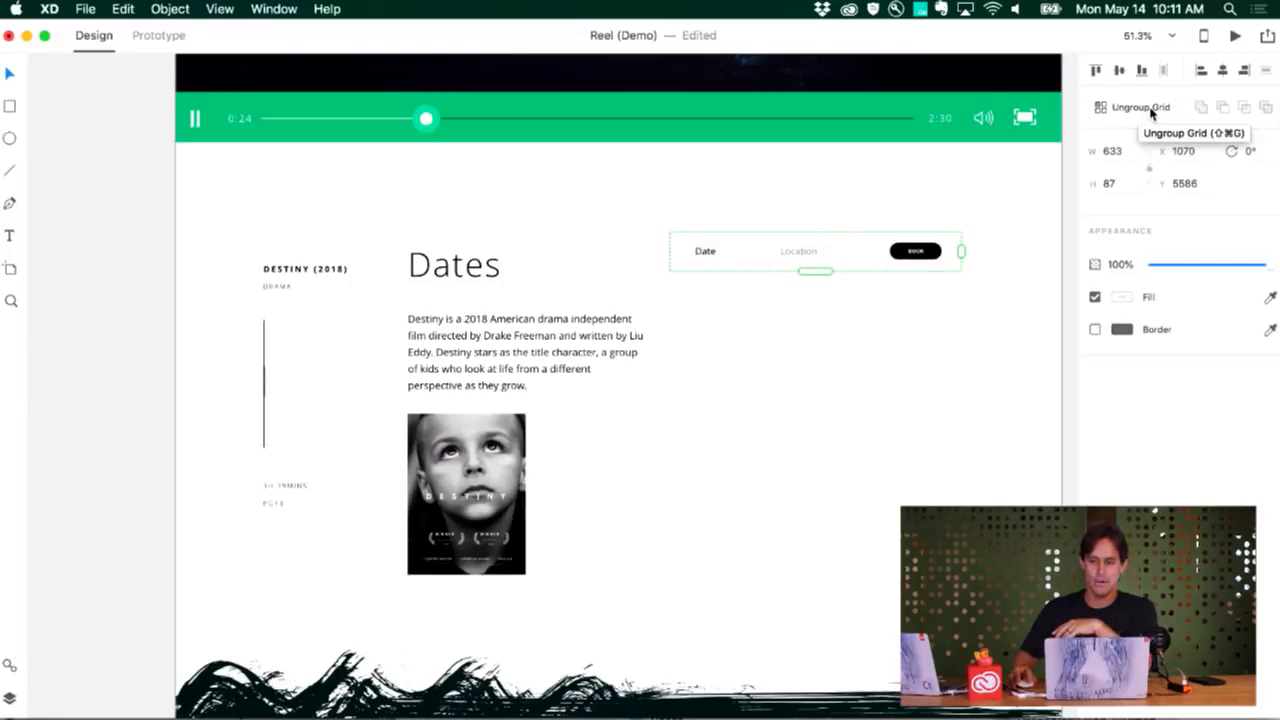
drag(814, 270, 812, 520)
mouse_move(797, 471)
mouse_down()
mouse_move(797, 427)
mouse_move(791, 465)
mouse_up()
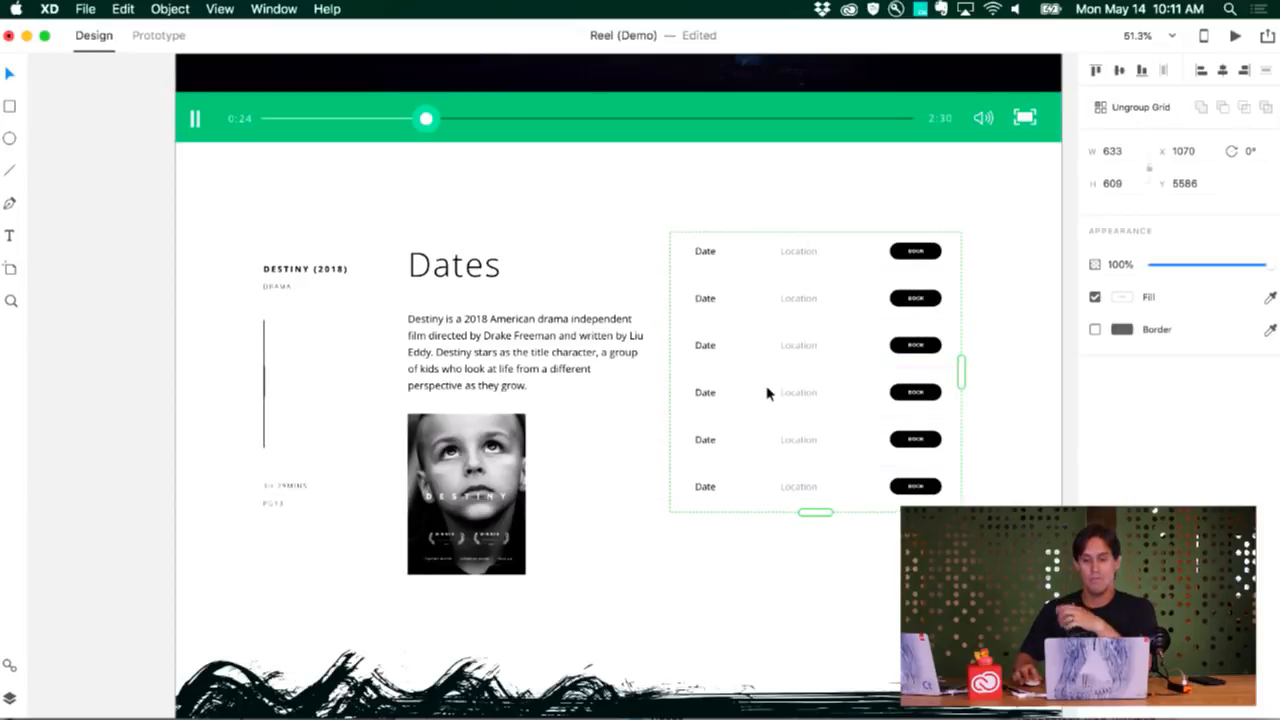
Change the date text in the first row of the Dates grid to 10/10/18
double_click(710, 257)
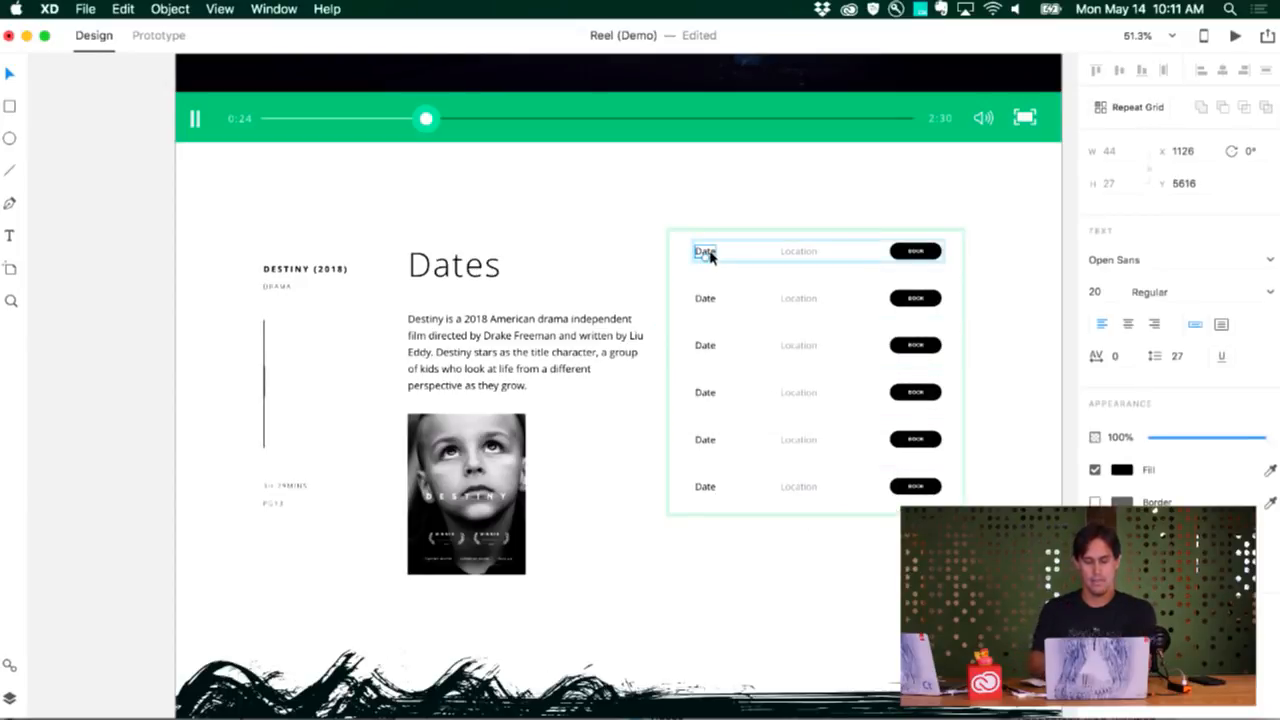
key(1)
key(super+z)
double_click(706, 252)
text(10/10/18)
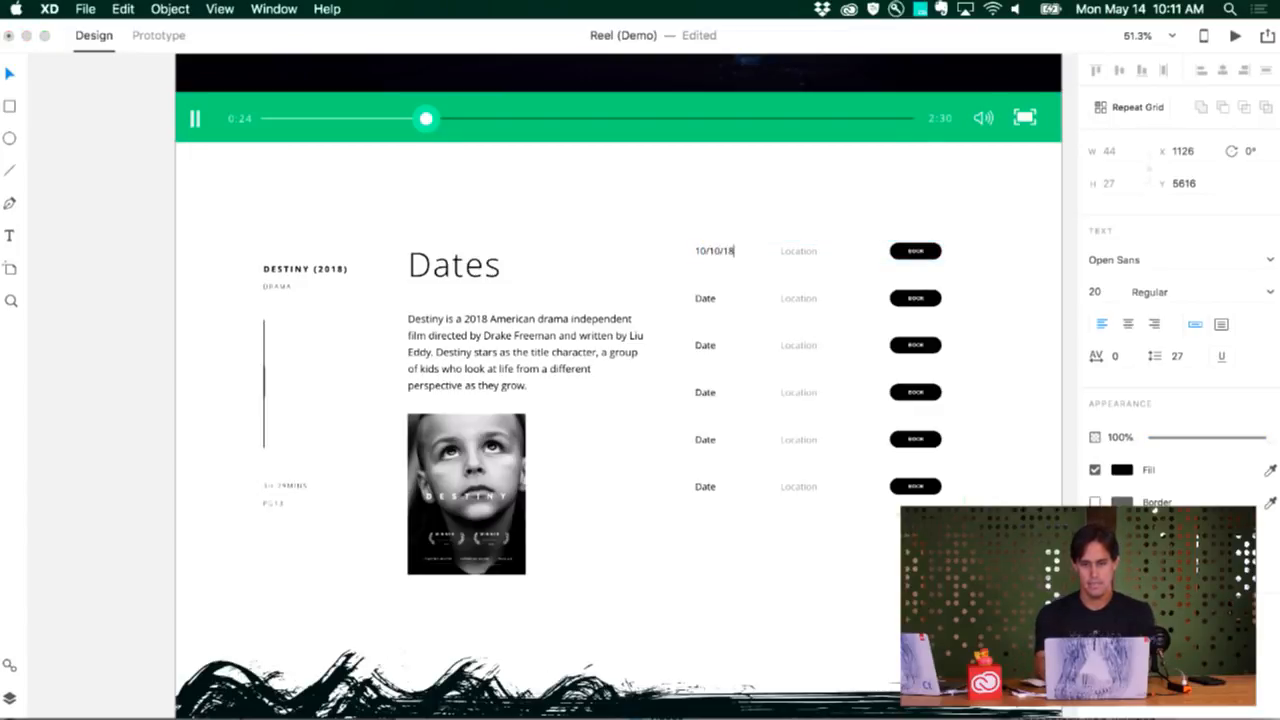
key(Escape)
click(1030, 414)
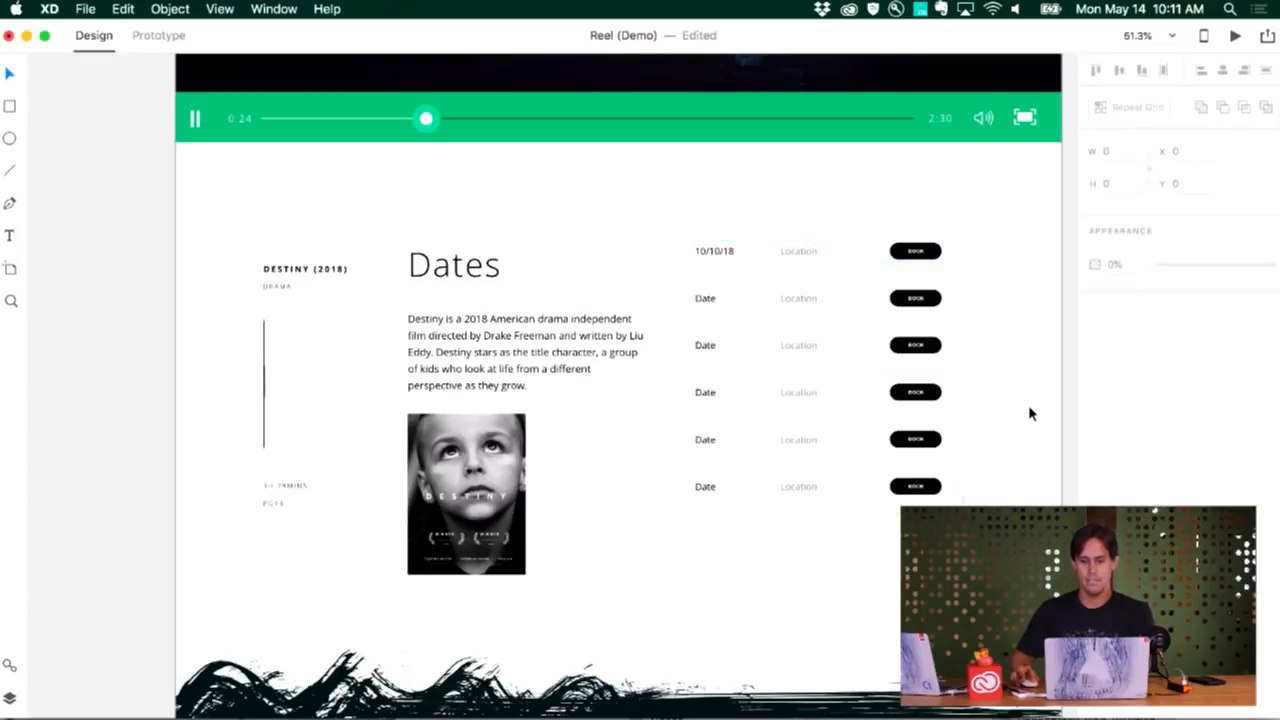
Switch to Finder, preview dates.txt in Assets > Text Files and fill the grid's date column with it
key(super+Tab)
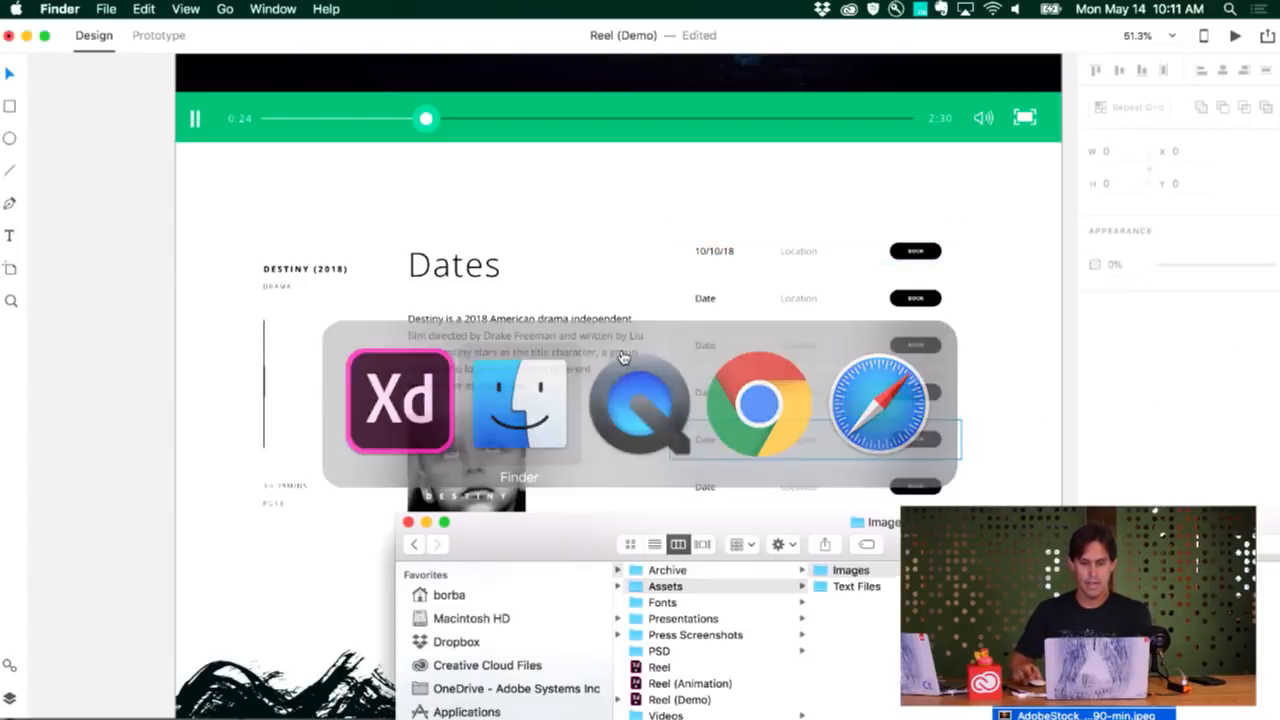
click(869, 588)
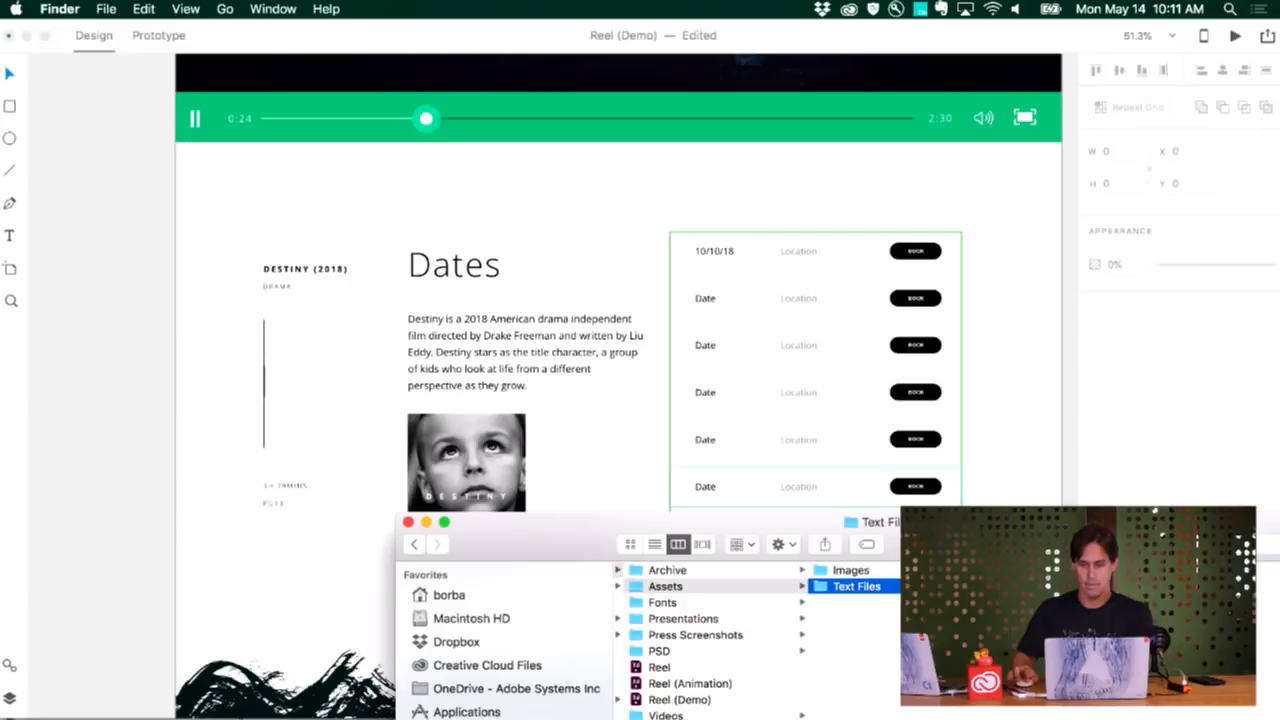
key(Right)
key(space)
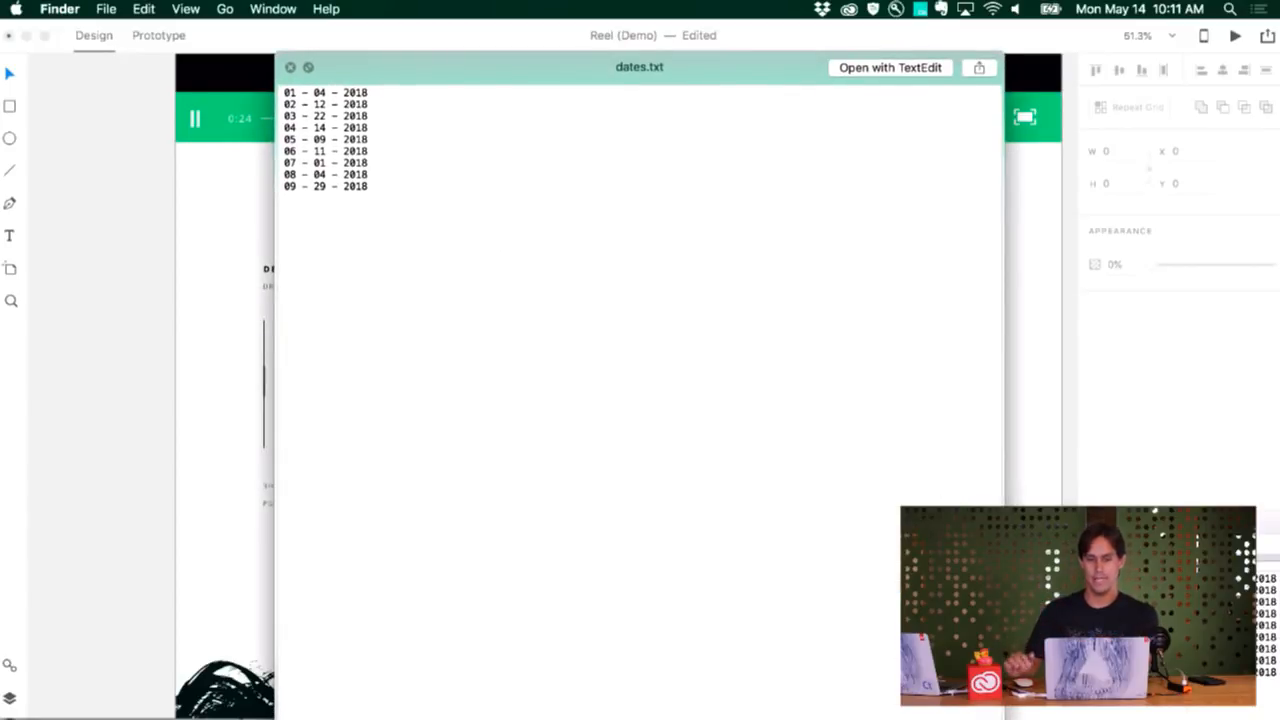
key(space)
drag(955, 482, 717, 251)
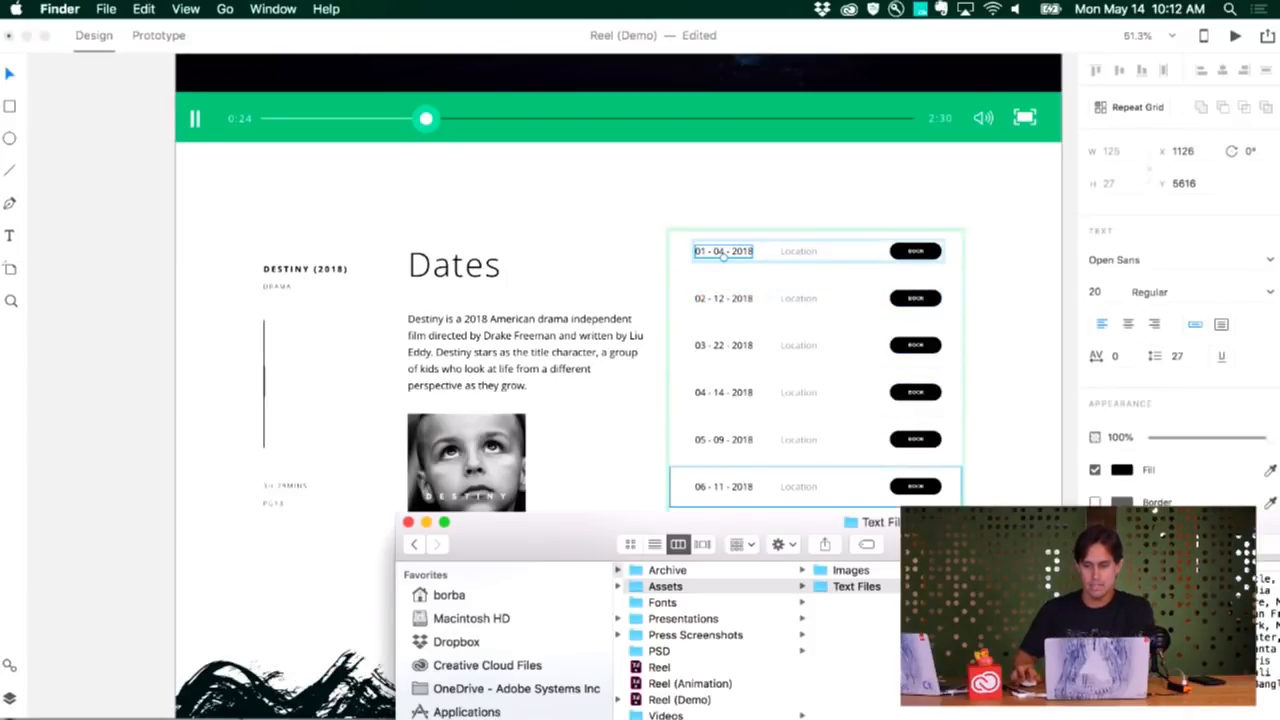
Preview places.txt in the Text Files folder and fill the grid's Location column with it
key(space)
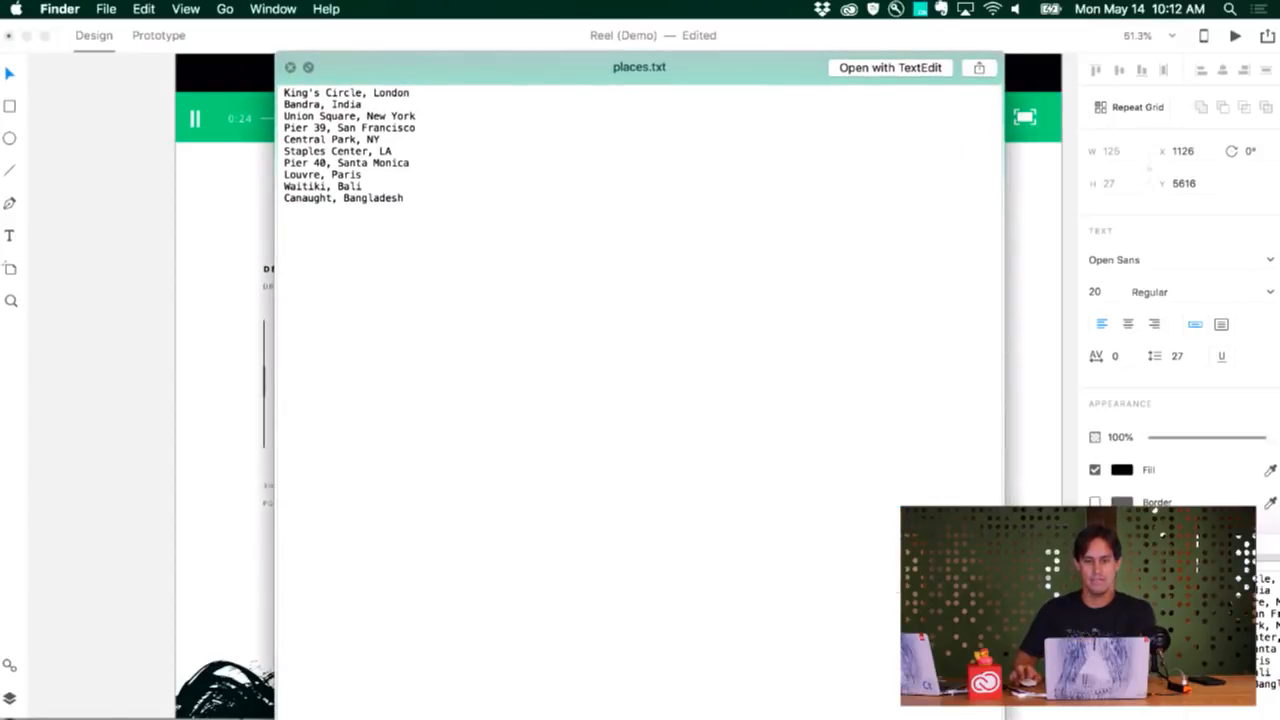
key(space)
drag(990, 500, 801, 253)
click(1007, 335)
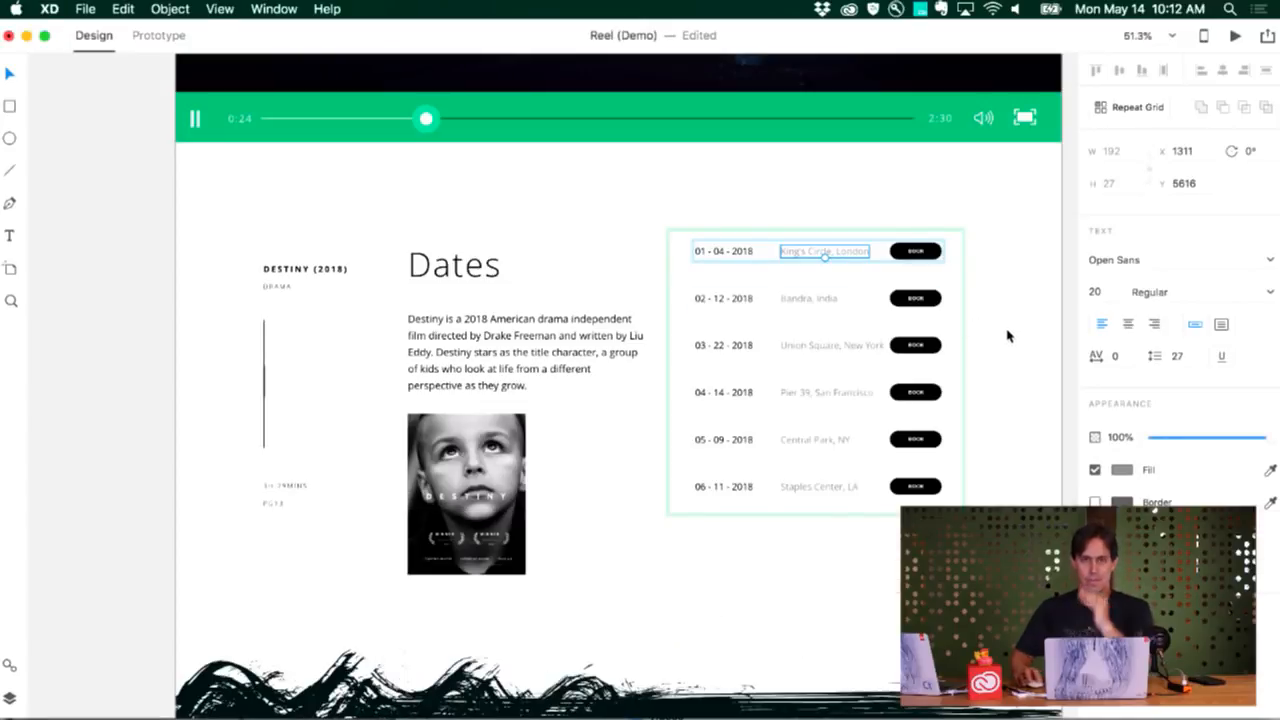
scroll(1007, 340, right, 5)
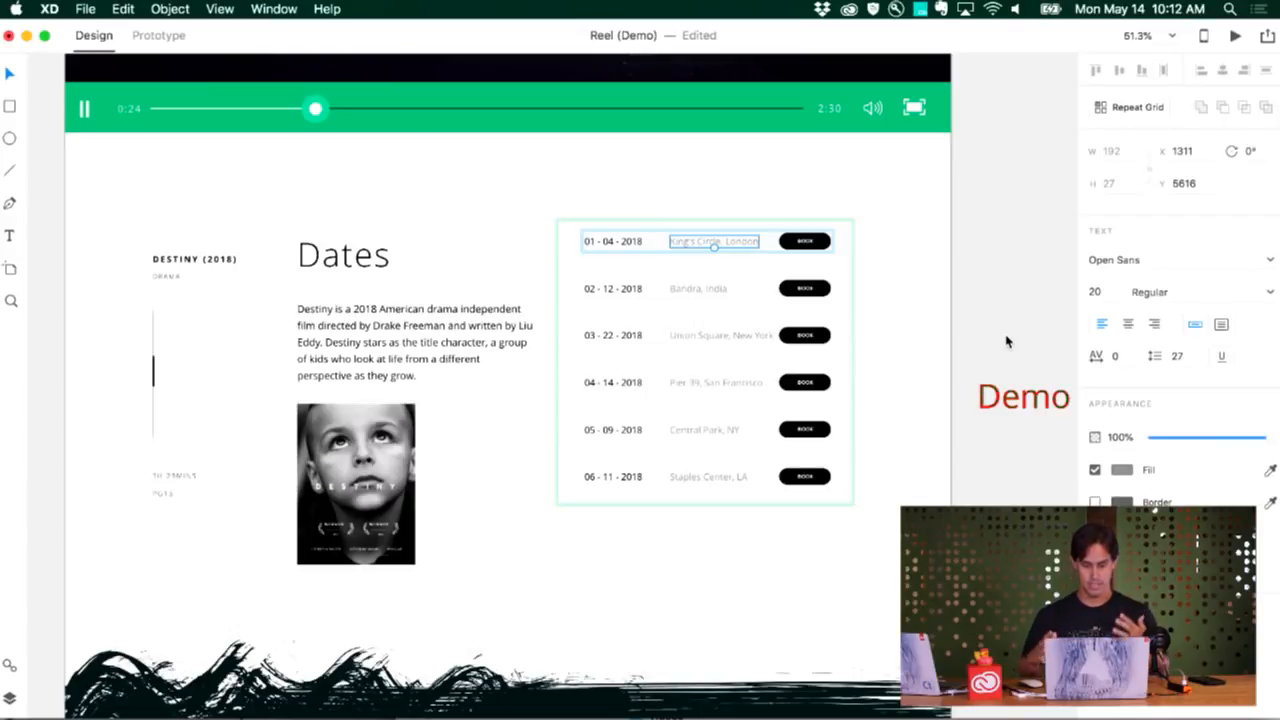
scroll(1006, 342, left, 3)
scroll(1006, 342, down, 2)
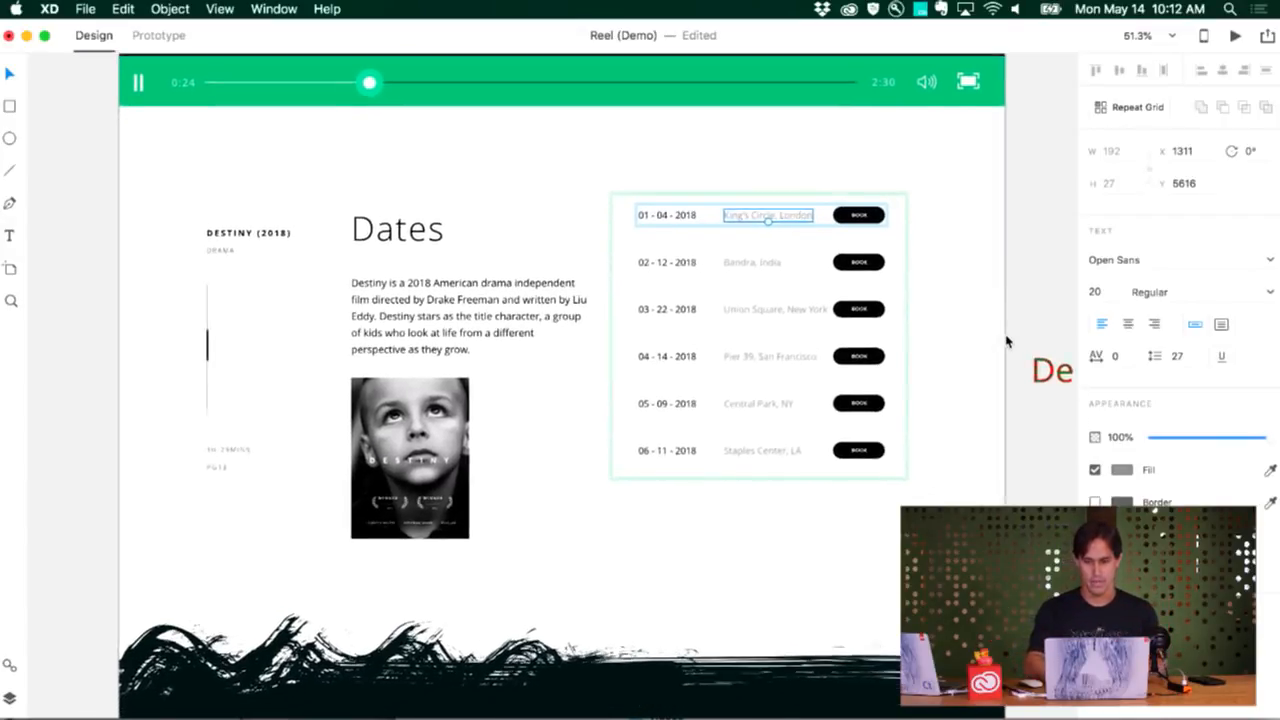
scroll(1006, 342, left, 3)
scroll(1006, 342, down, 1)
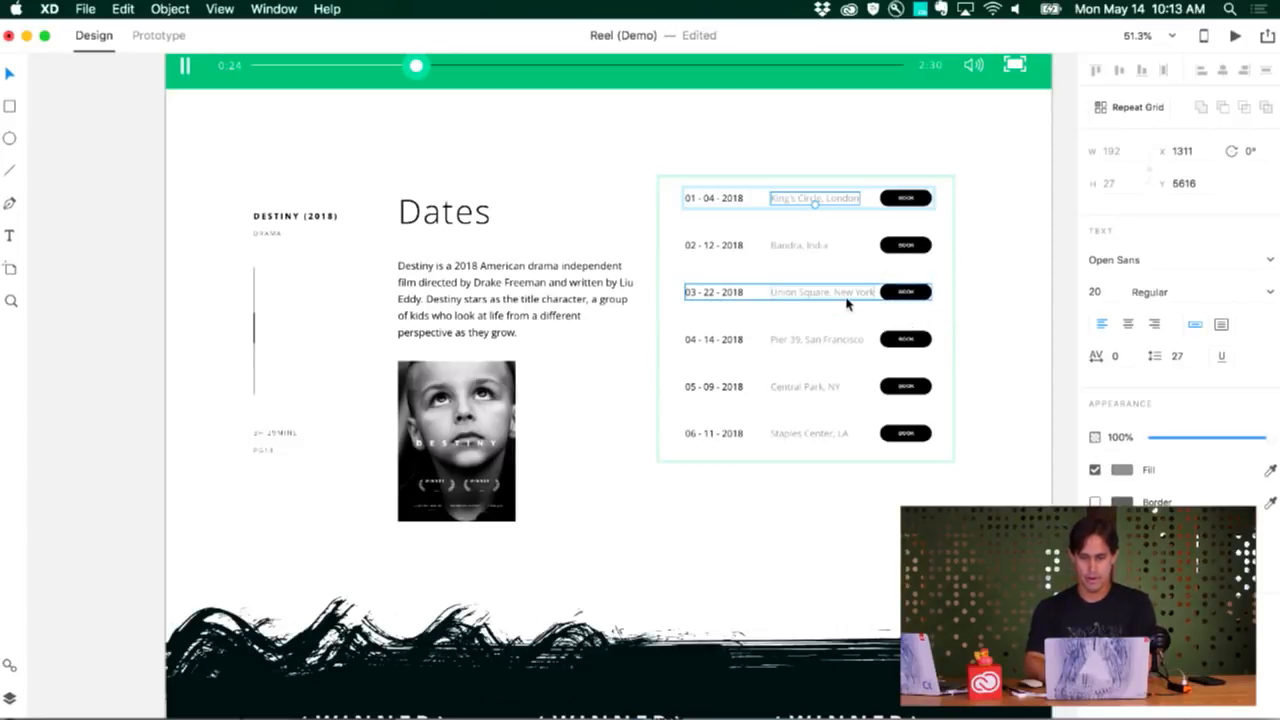
scroll(847, 305, up, 2)
scroll(847, 305, right, 2)
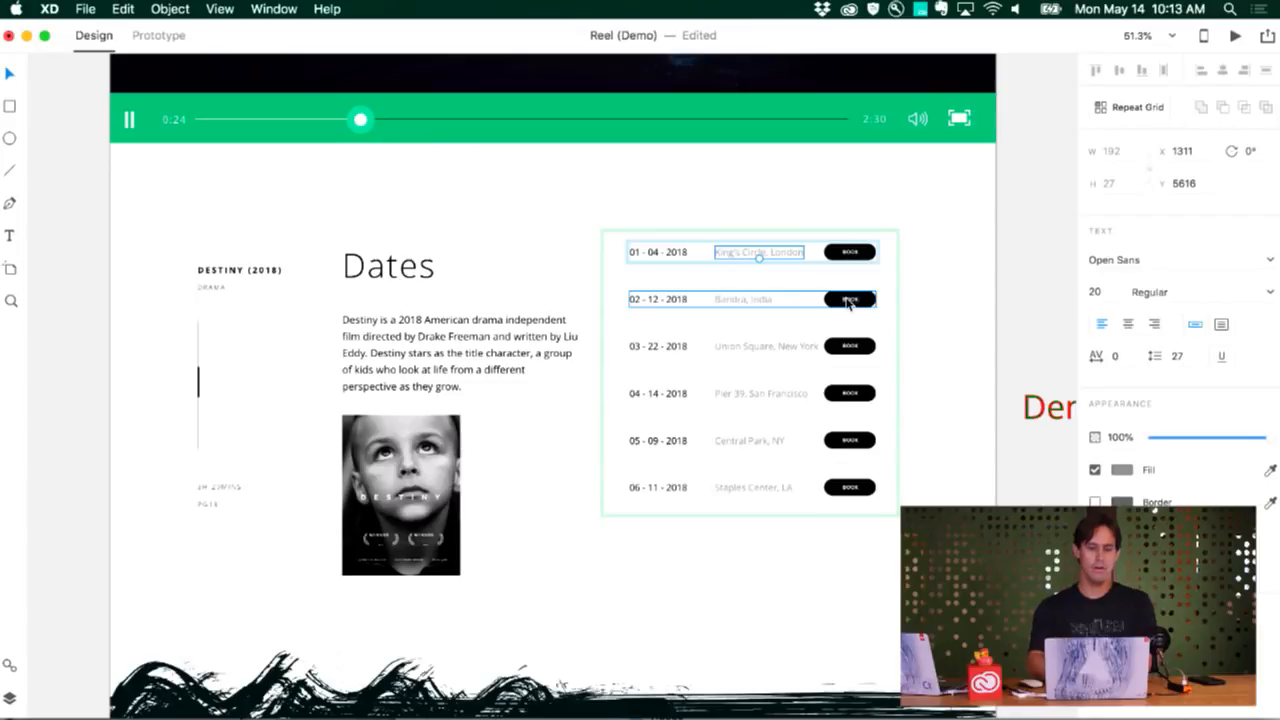
Examine the two rows of movie page layouts in the Web High Fidelity section, up to its heading
scroll(848, 303, down, 5)
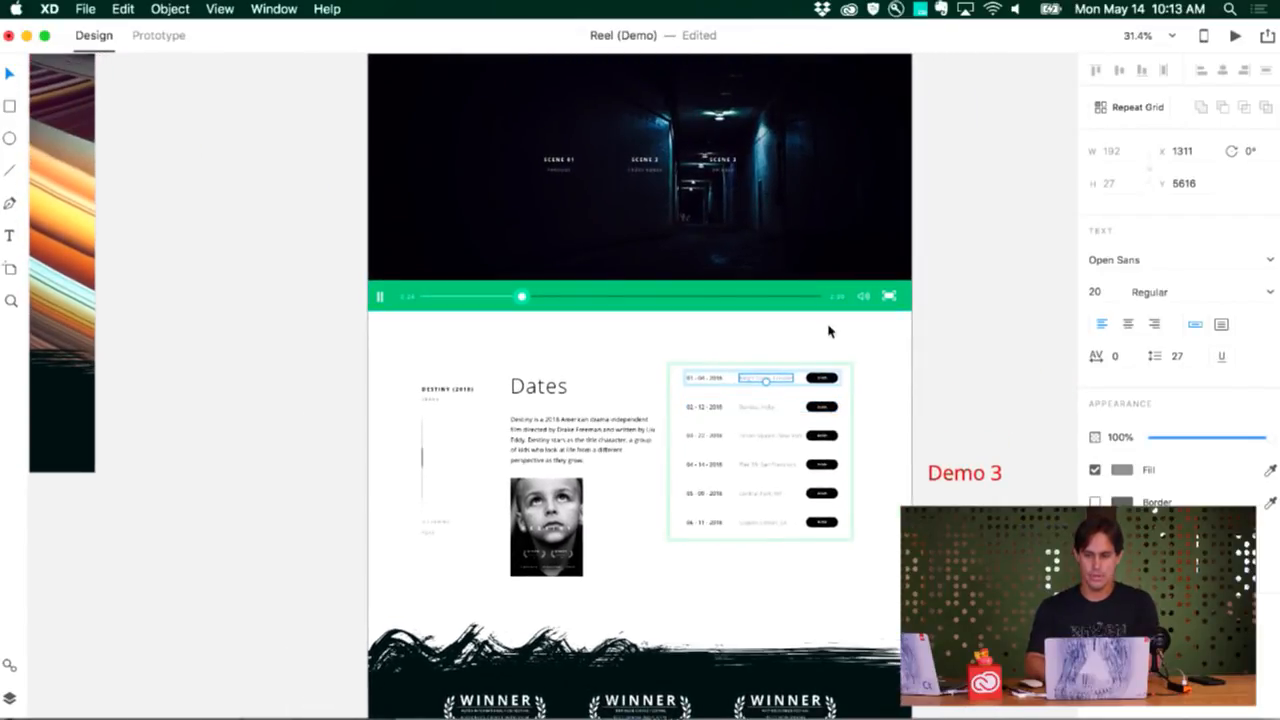
scroll(828, 332, down, 5)
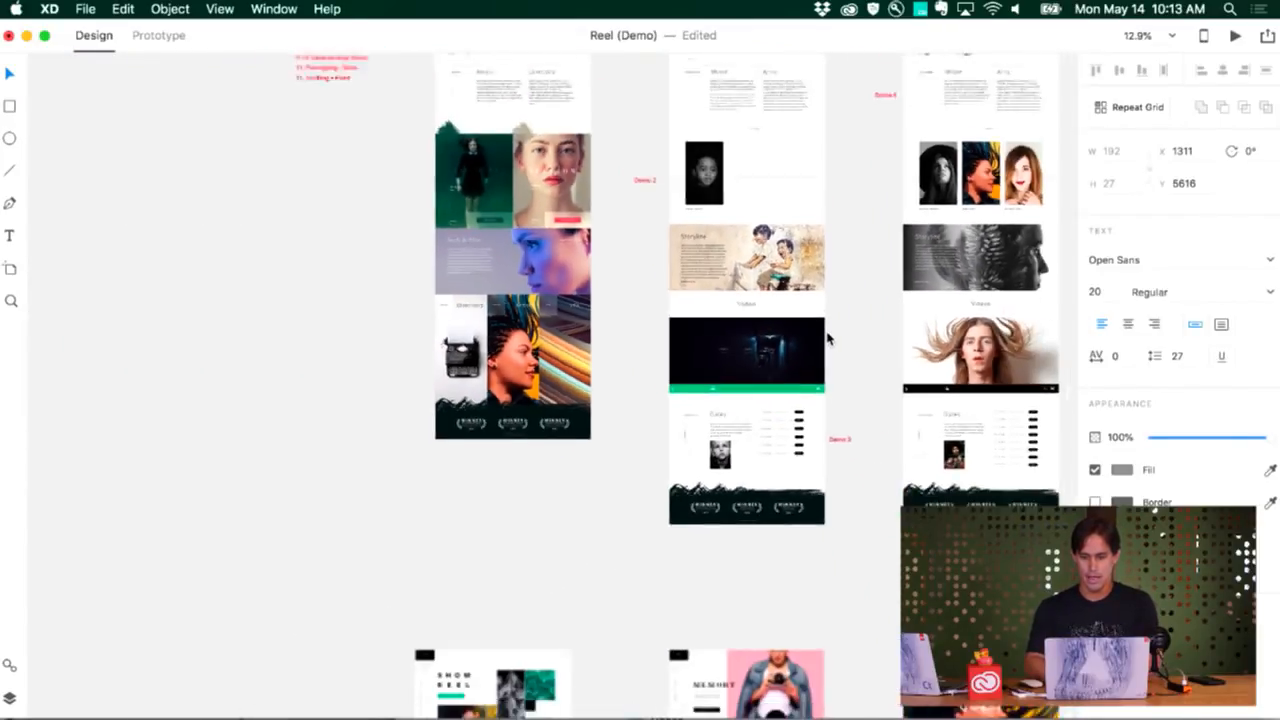
scroll(828, 339, down, 1)
scroll(828, 339, up, 3)
scroll(828, 339, right, 4)
scroll(828, 339, down, 7)
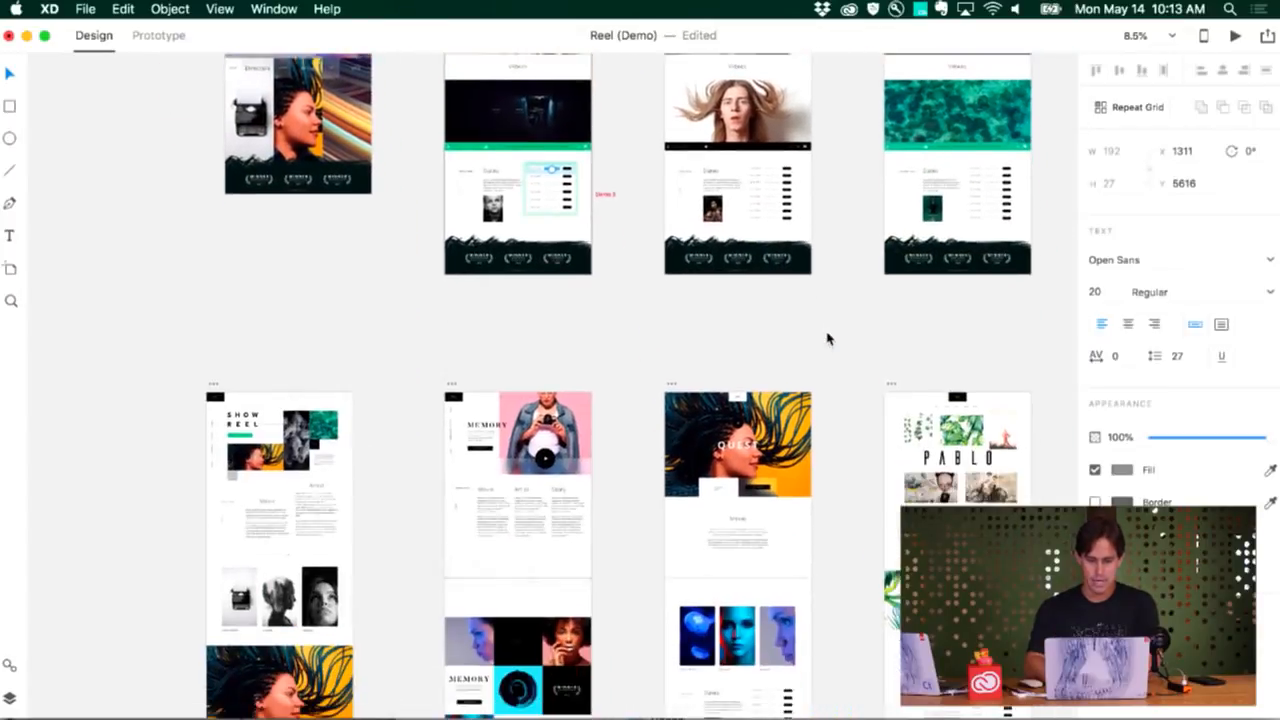
scroll(828, 339, down, 5)
scroll(828, 339, right, 2)
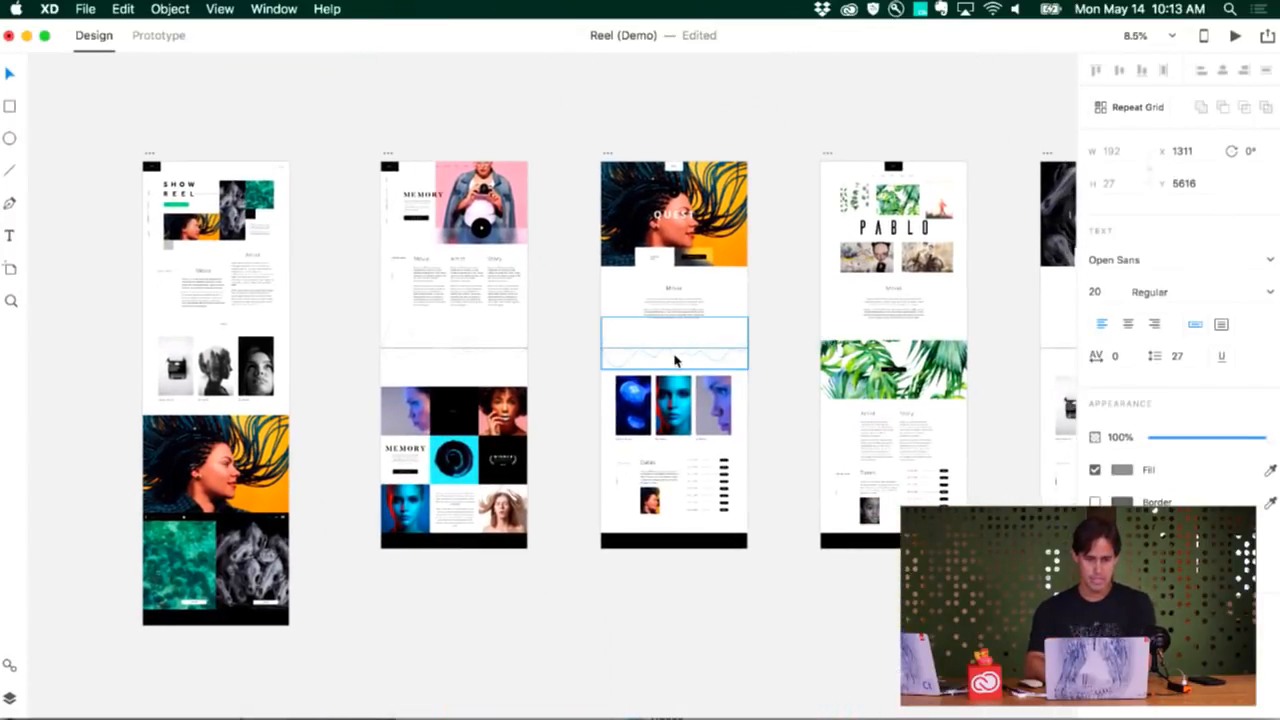
scroll(674, 360, up, 4)
scroll(674, 360, left, 3)
scroll(674, 360, down, 5)
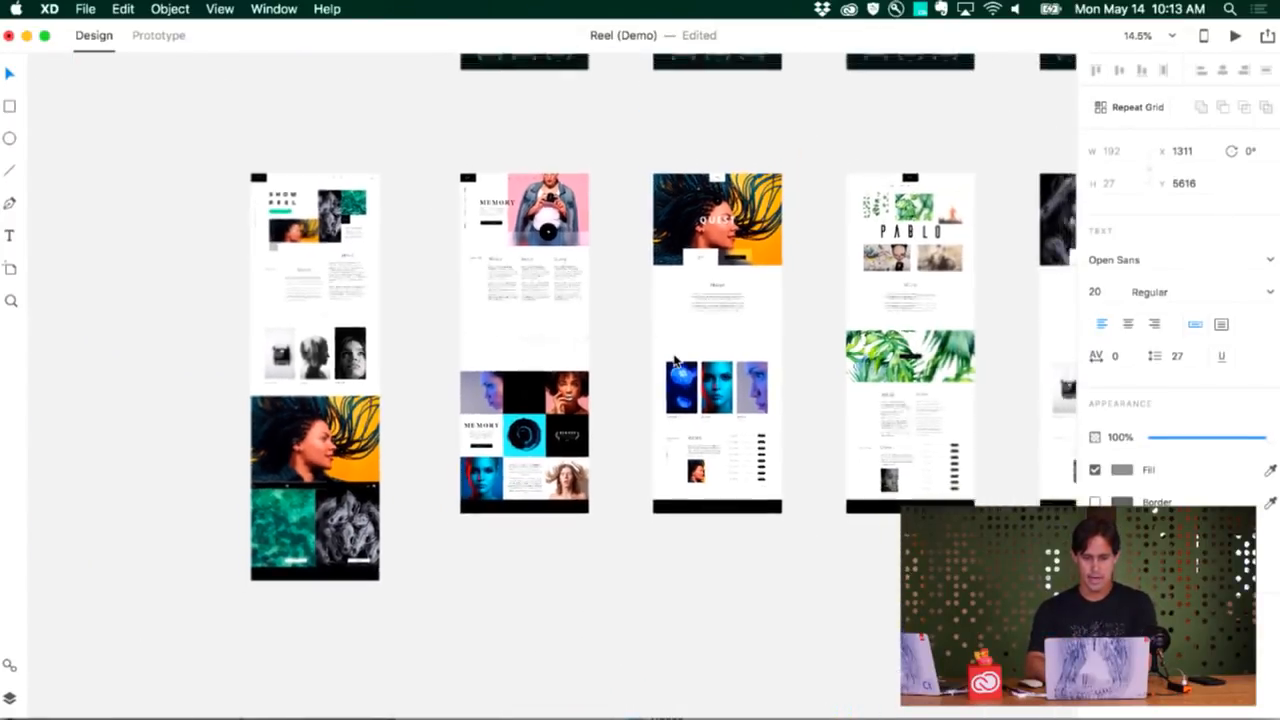
scroll(674, 360, right, 10)
scroll(674, 360, up, 1)
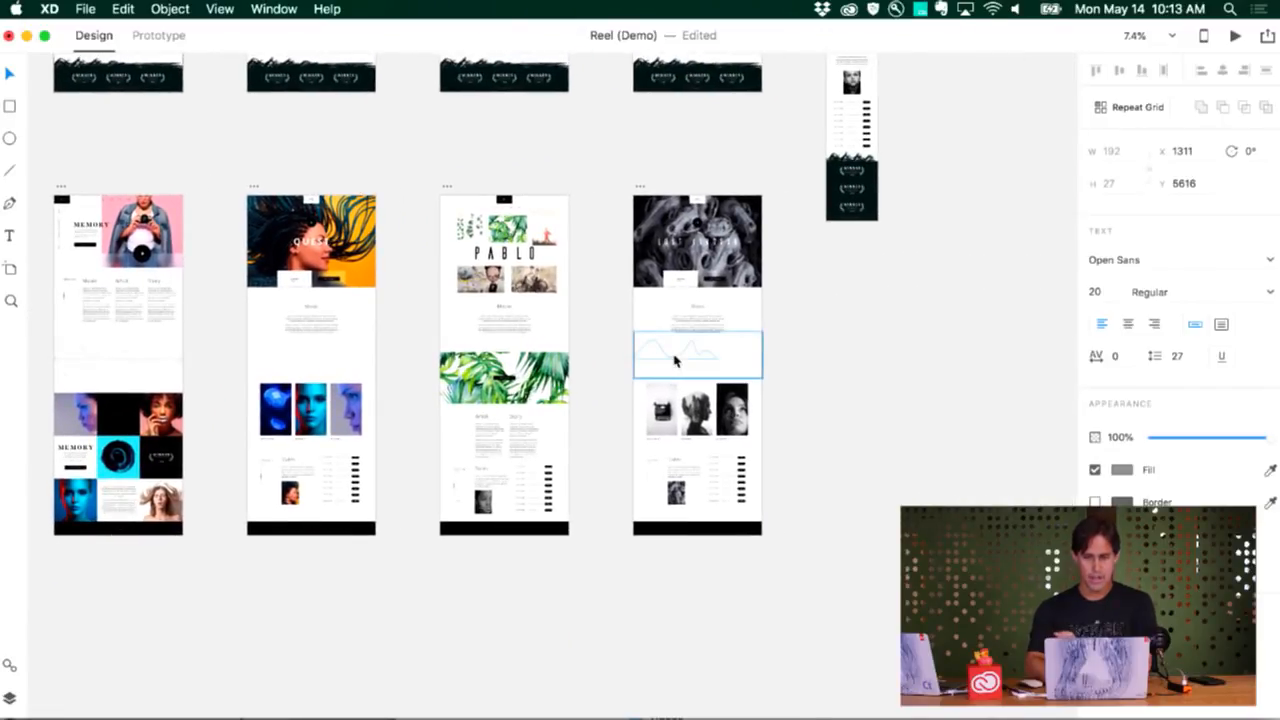
scroll(674, 360, down, 6)
scroll(674, 360, left, 5)
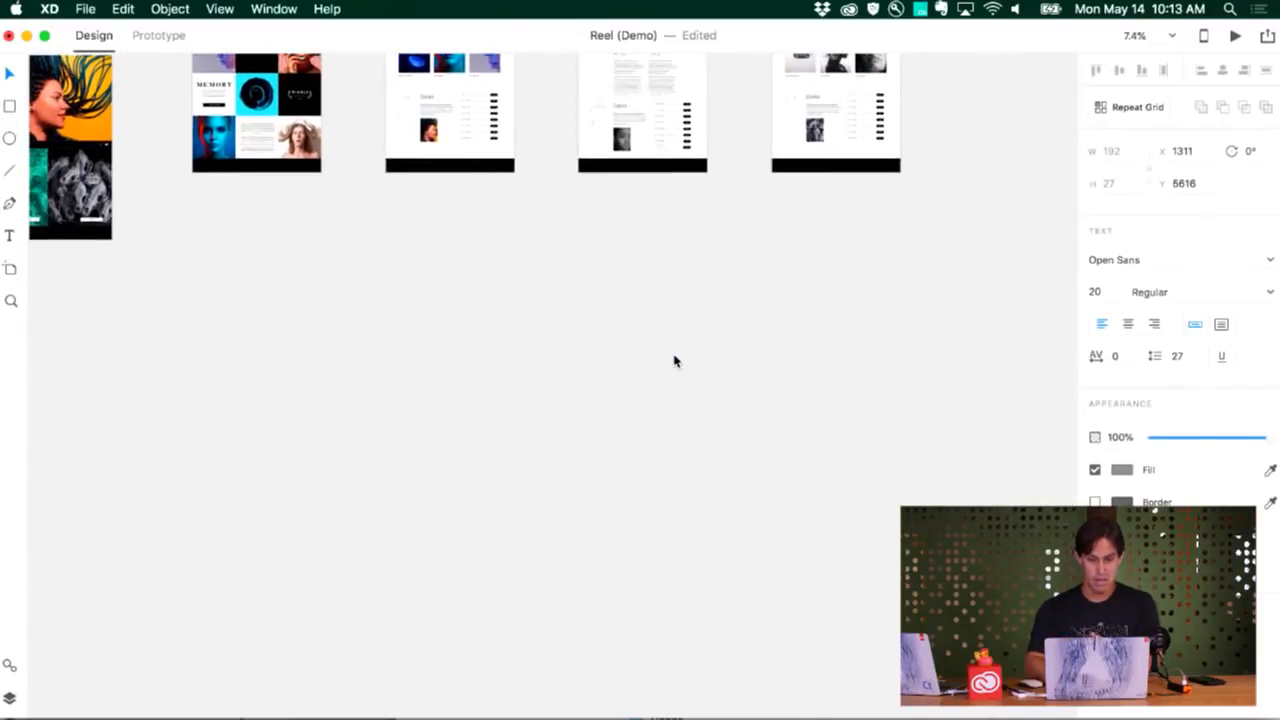
scroll(674, 360, up, 4)
scroll(674, 360, up, 10)
scroll(674, 360, left, 2)
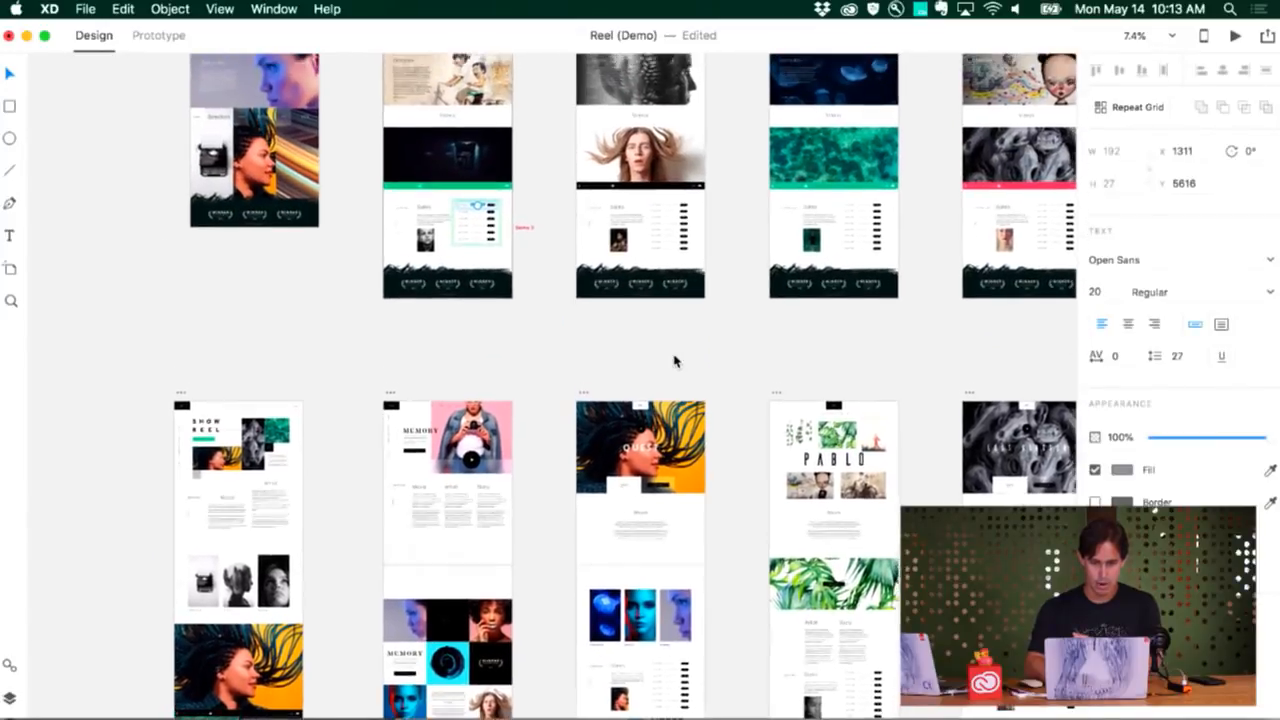
scroll(486, 234, up, 9)
scroll(486, 234, right, 1)
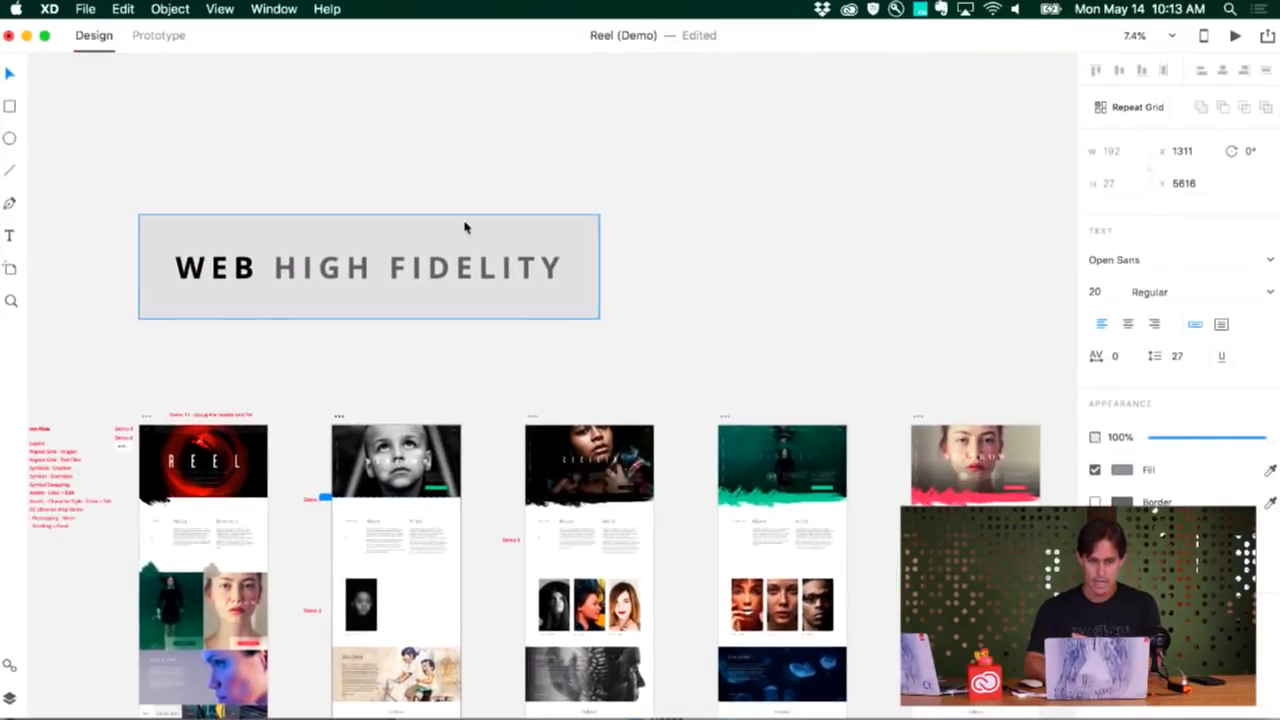
Switch to the Navigo-UI-kit-final document, hide its assets and show the Main App and Onboarding artboards together
key(super+grave)
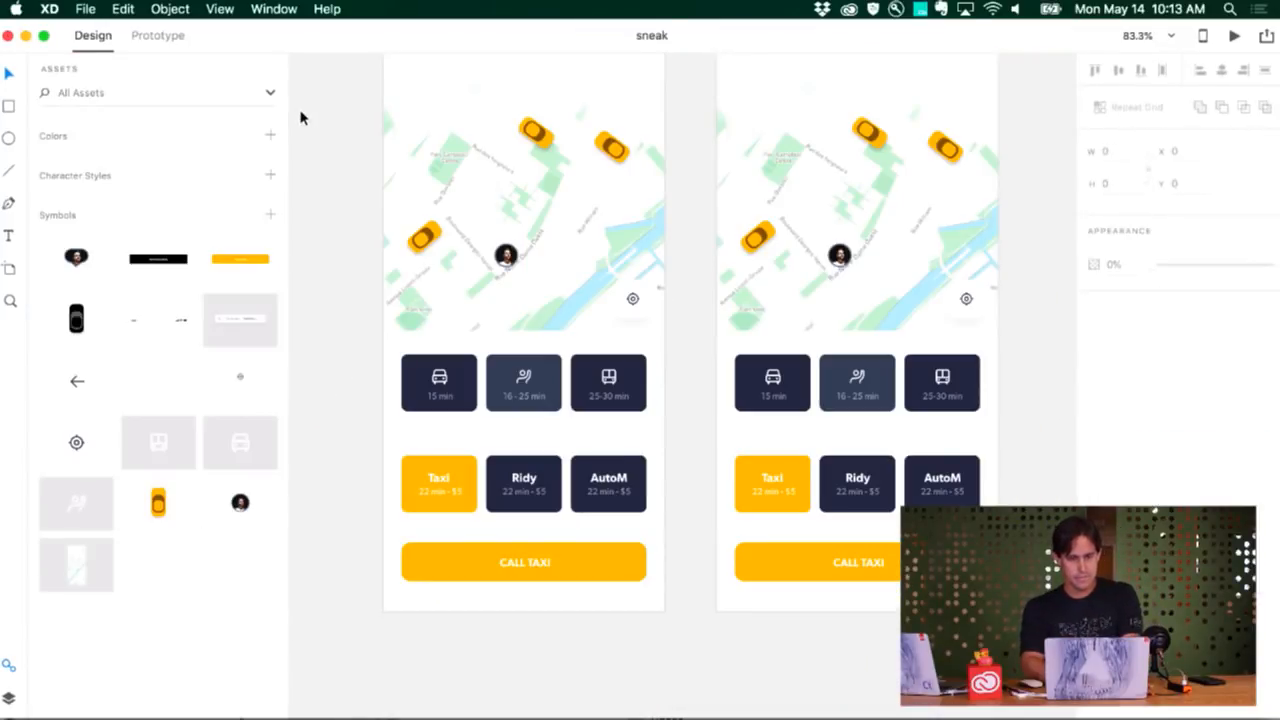
key(super+grave)
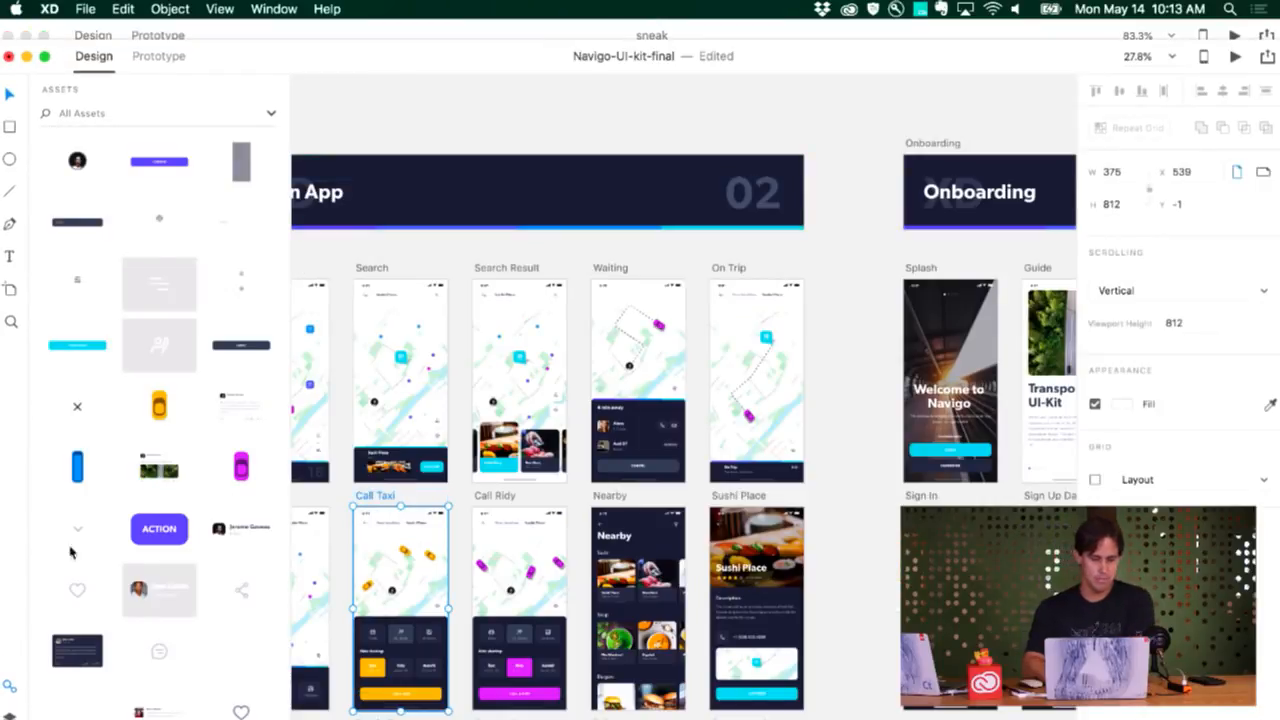
click(10, 688)
scroll(268, 520, down, 5)
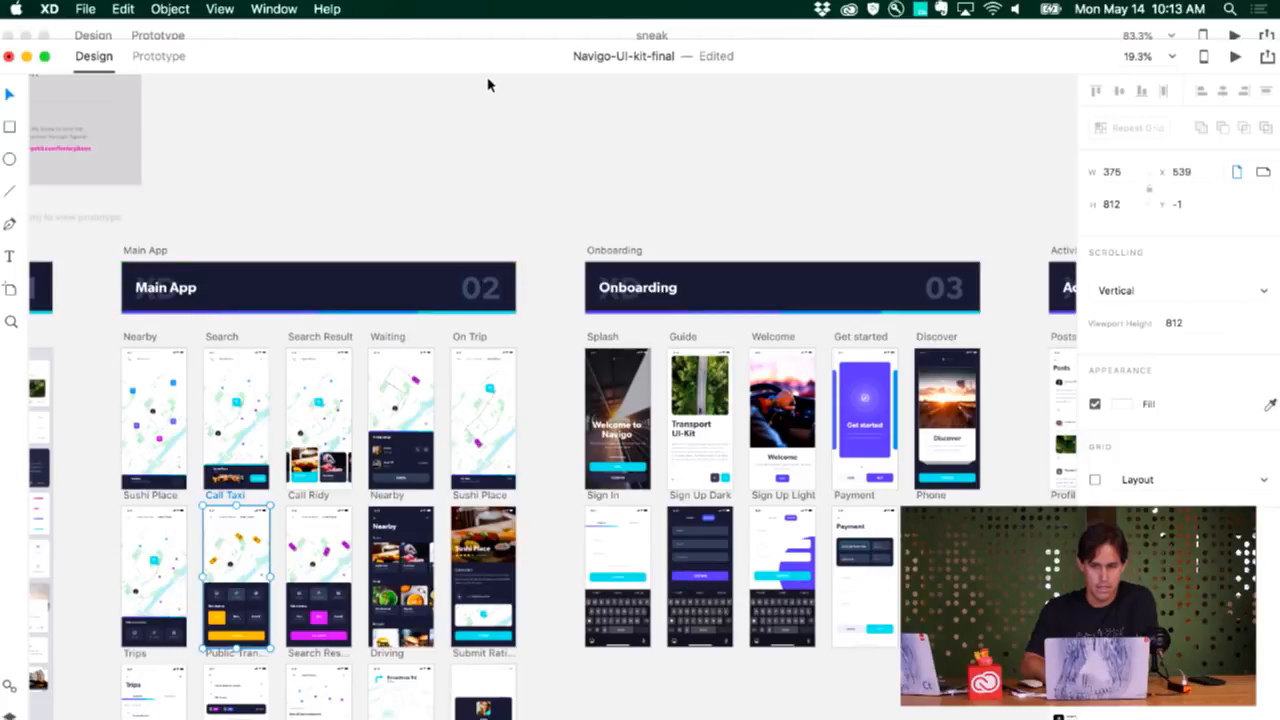
drag(486, 60, 474, 40)
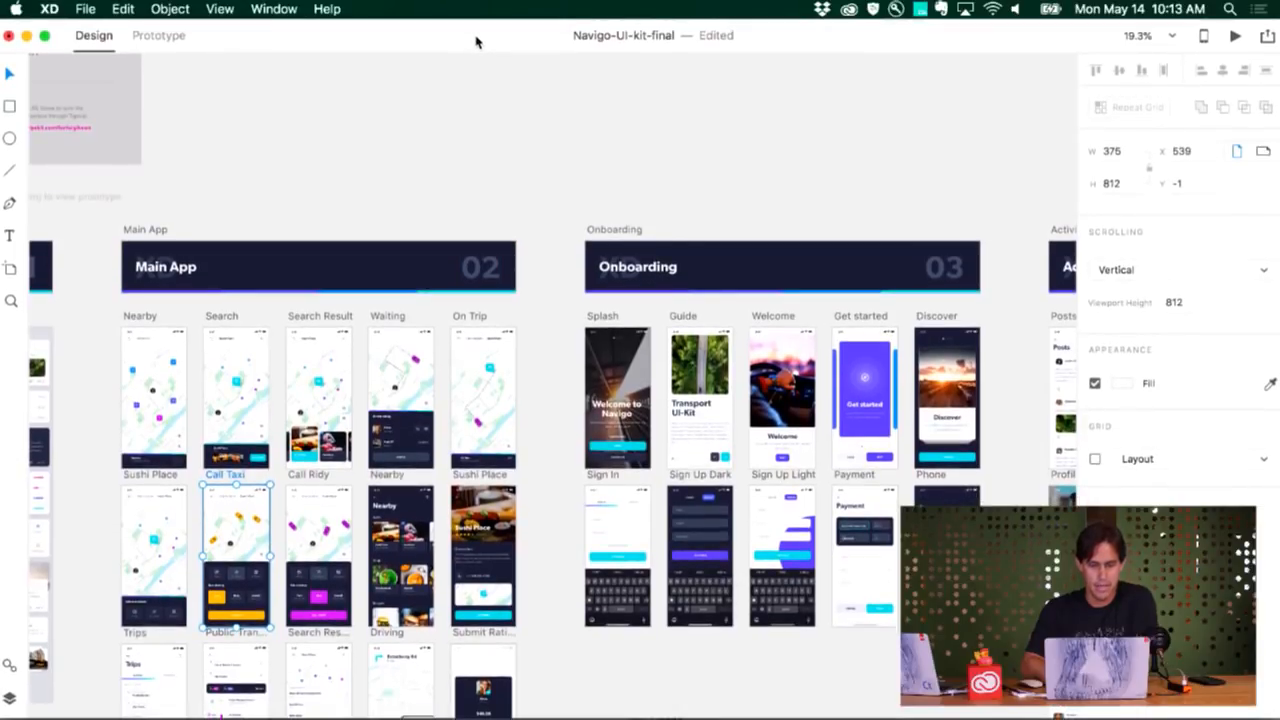
View the Apple iOS UI kit's download page in Safari and return to the Navigo-UI-kit-final document in XD
click(86, 9)
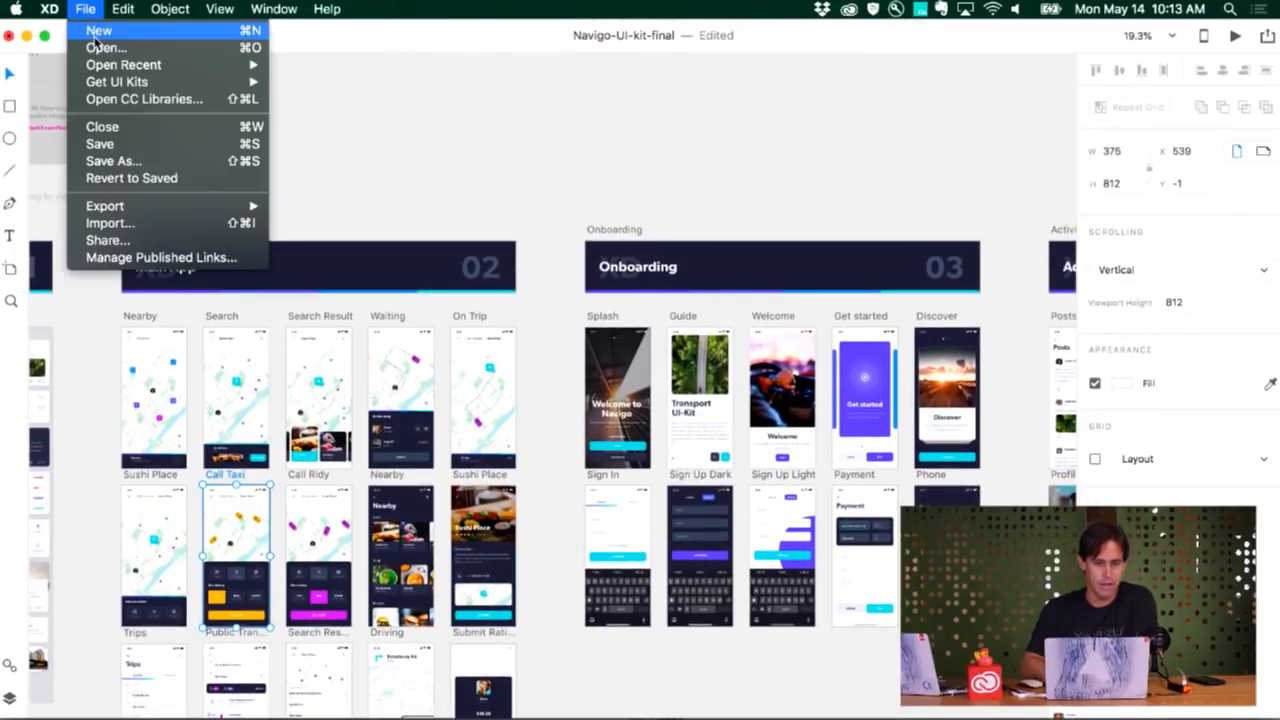
mouse_move(244, 83)
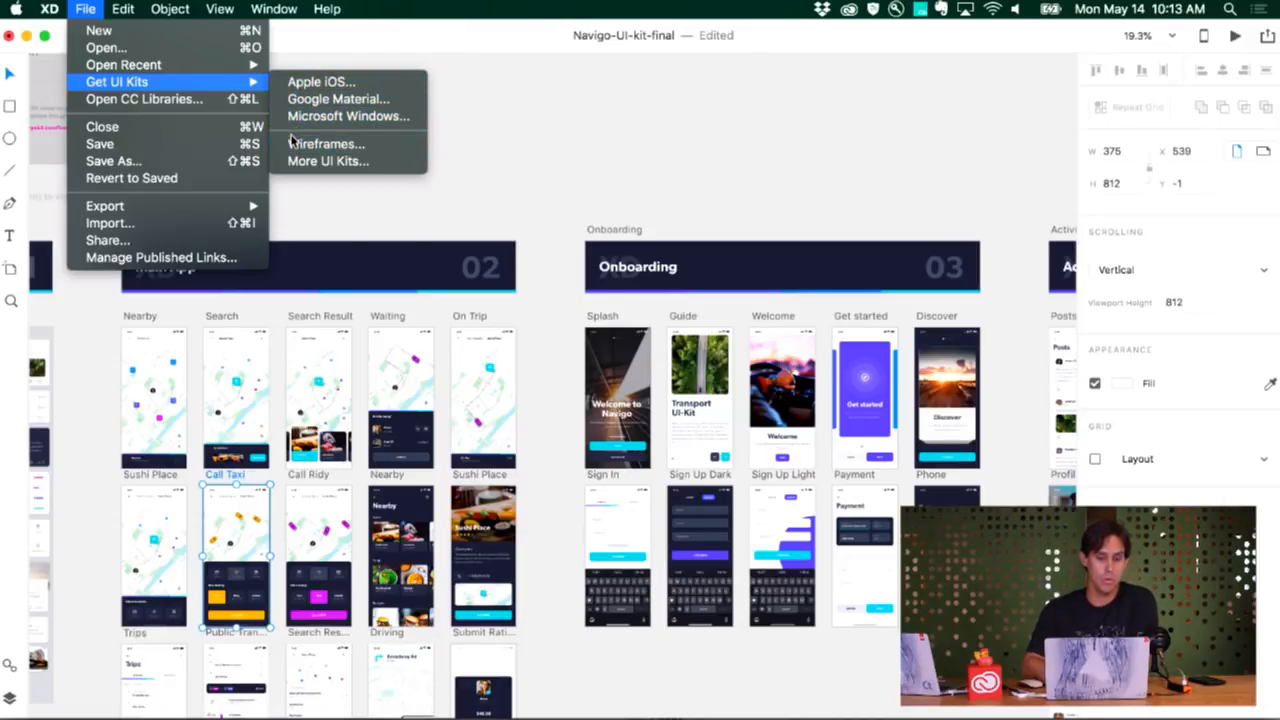
click(303, 88)
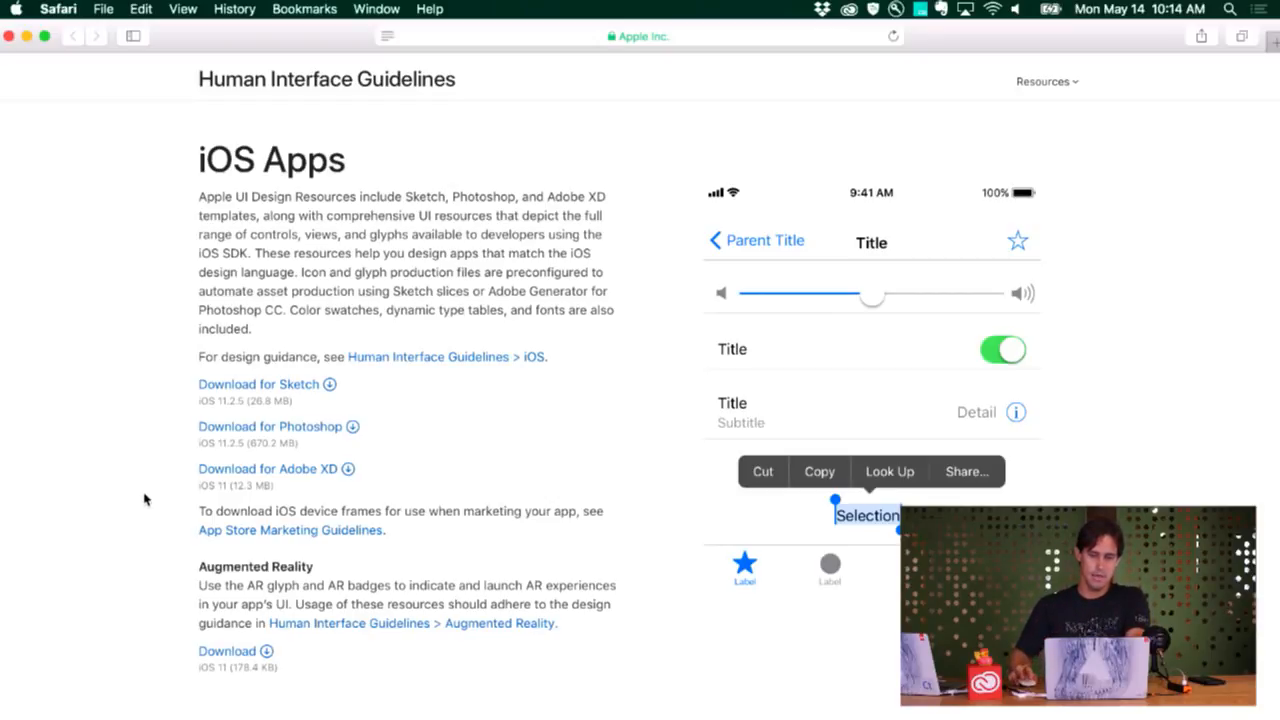
key(super+Tab)
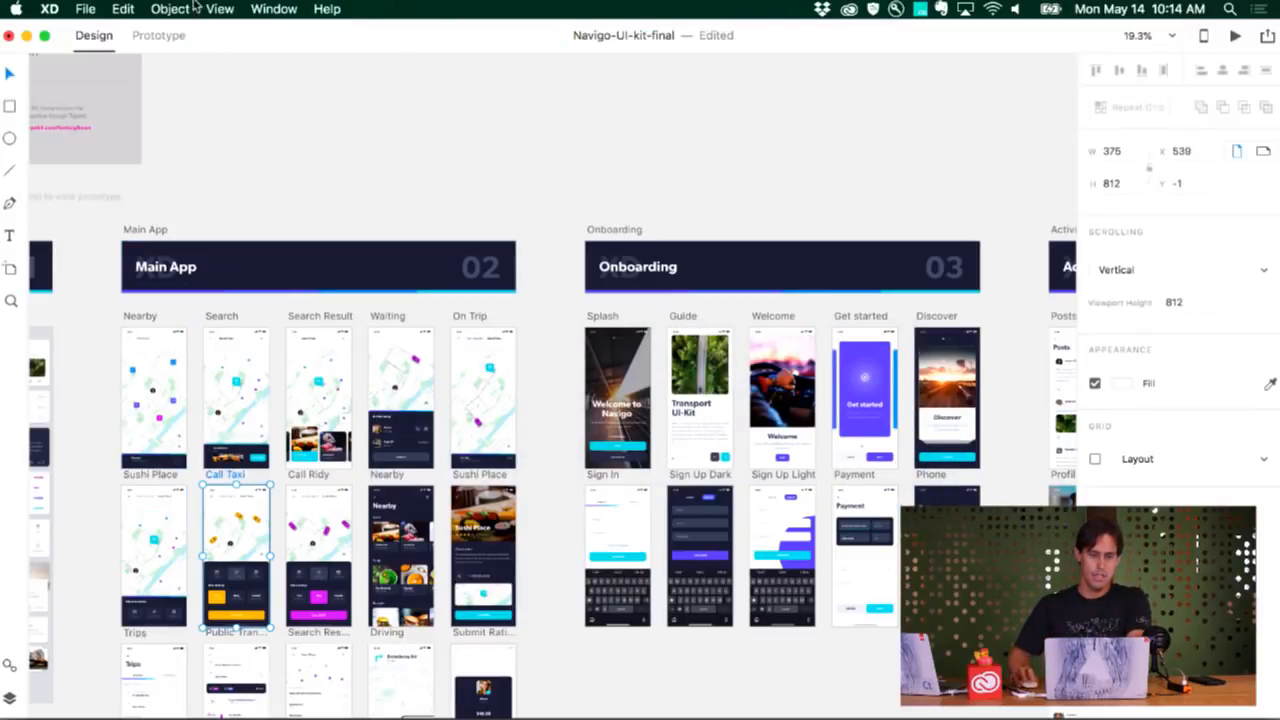
Open the Wireframes UI kit page on Behance in Safari and read down to the "Mobile design made faster" section
click(92, 9)
mouse_move(133, 85)
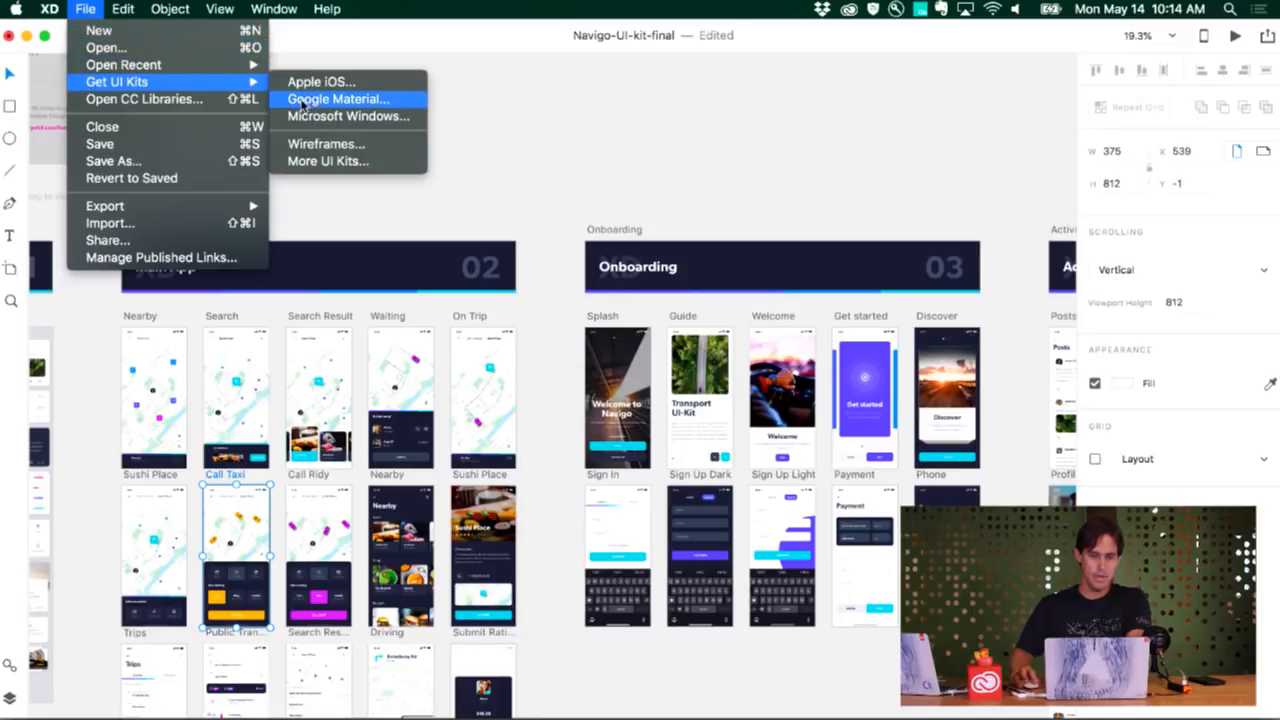
click(338, 147)
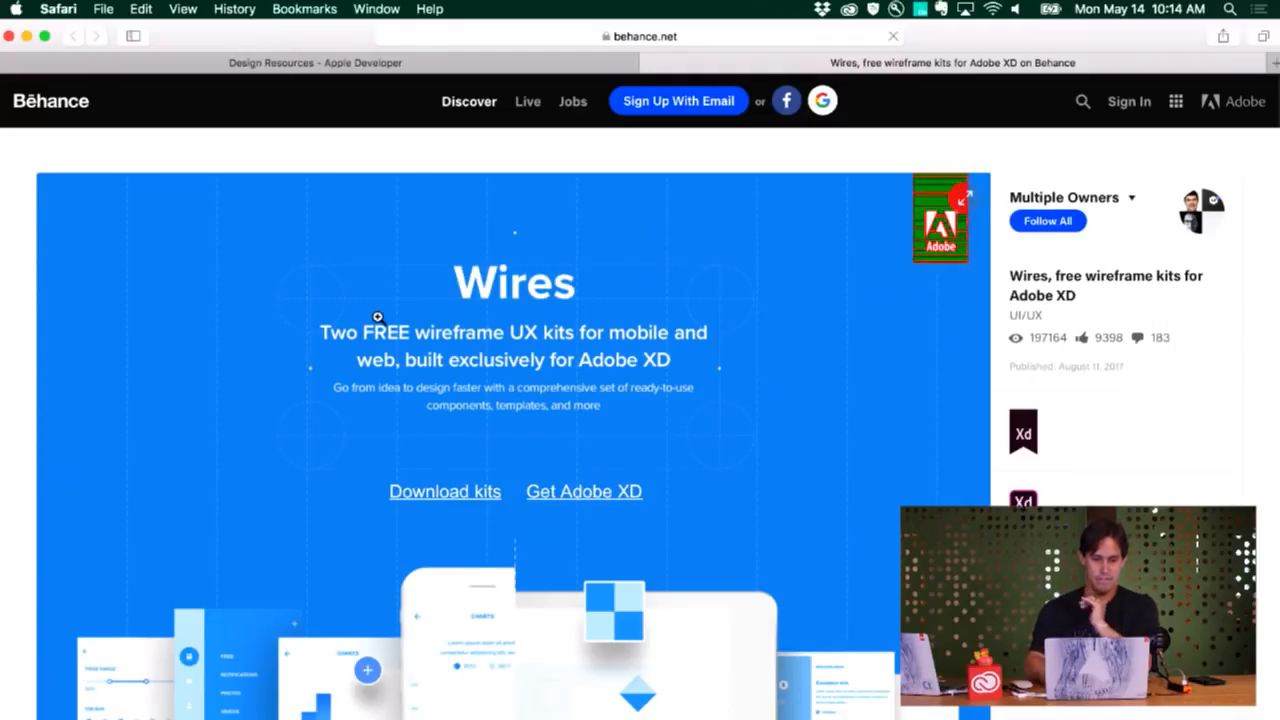
scroll(378, 317, down, 8)
scroll(378, 317, down, 4)
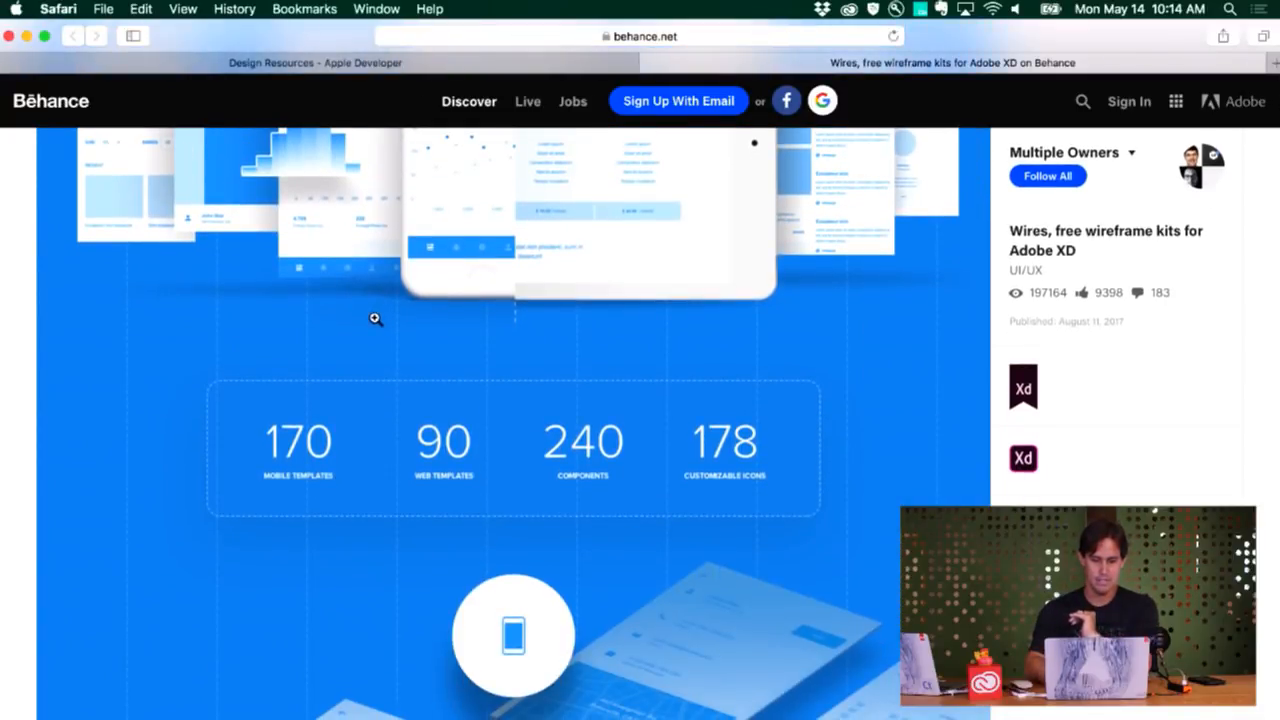
scroll(312, 468, down, 2)
scroll(312, 468, down, 8)
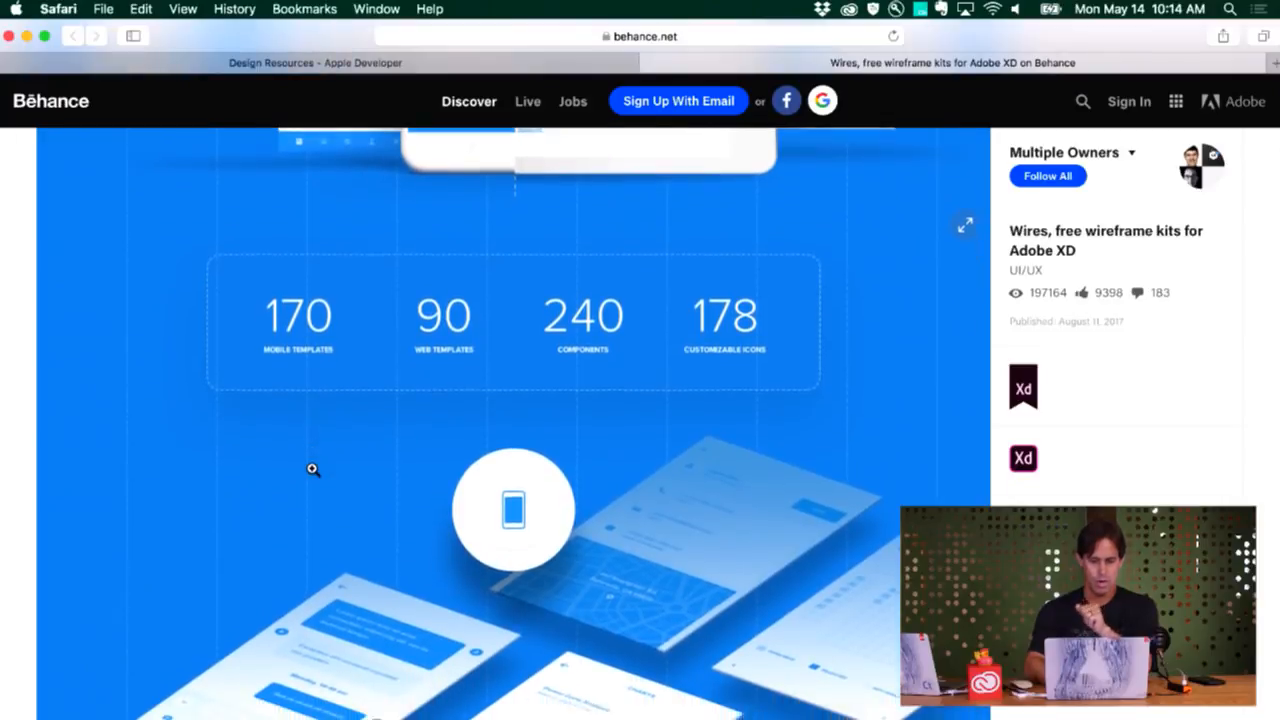
scroll(312, 468, down, 10)
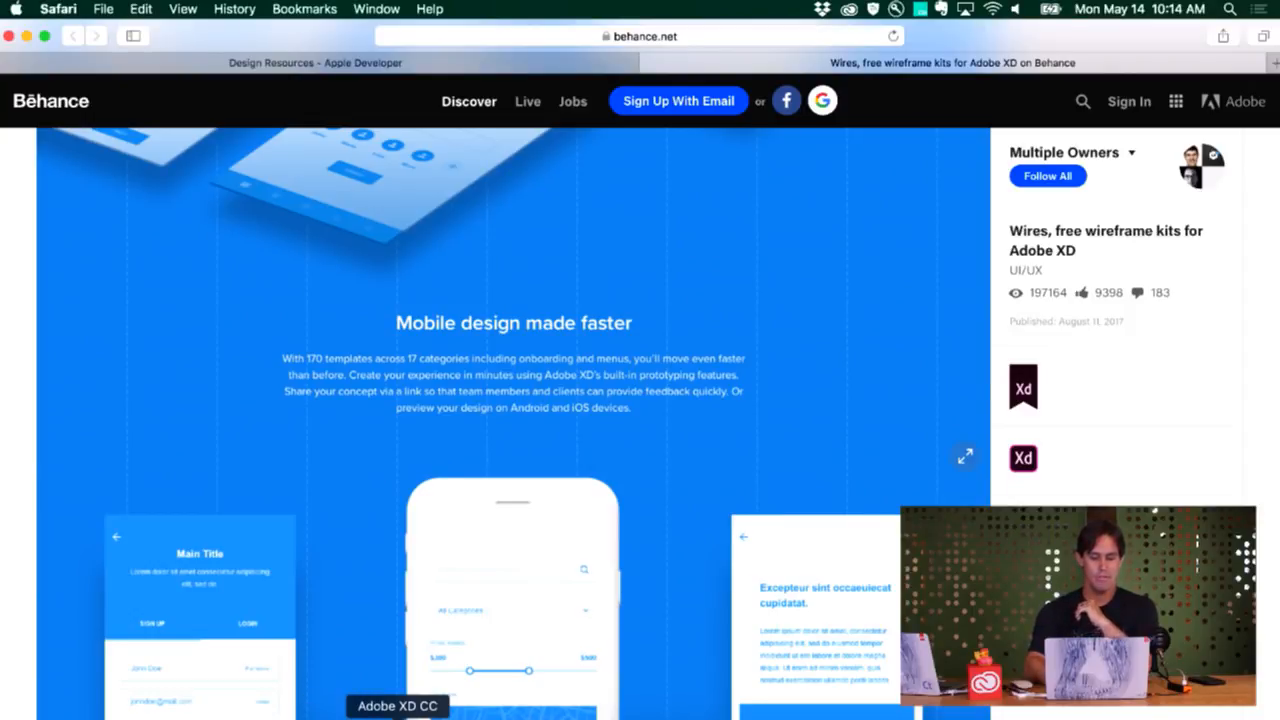
Return to XD and open the Wires - Web document from the Wires folder in ui-kits
click(397, 714)
click(98, 9)
mouse_move(110, 64)
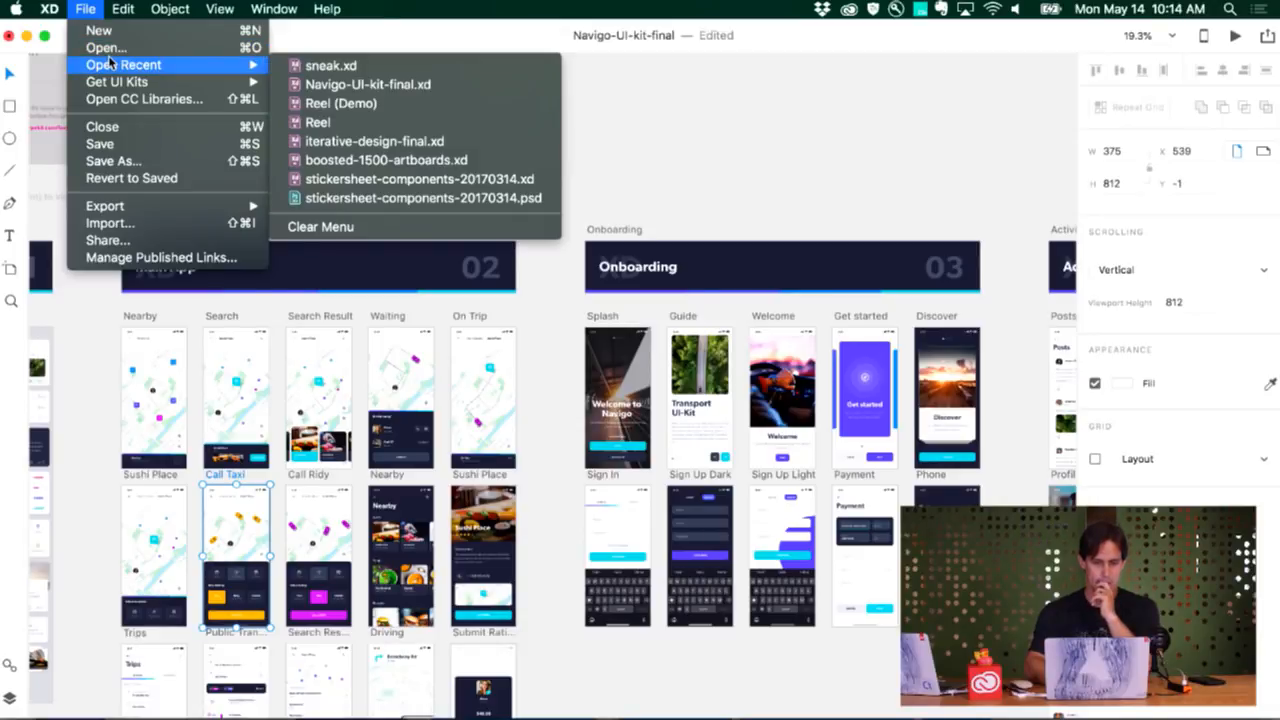
click(108, 47)
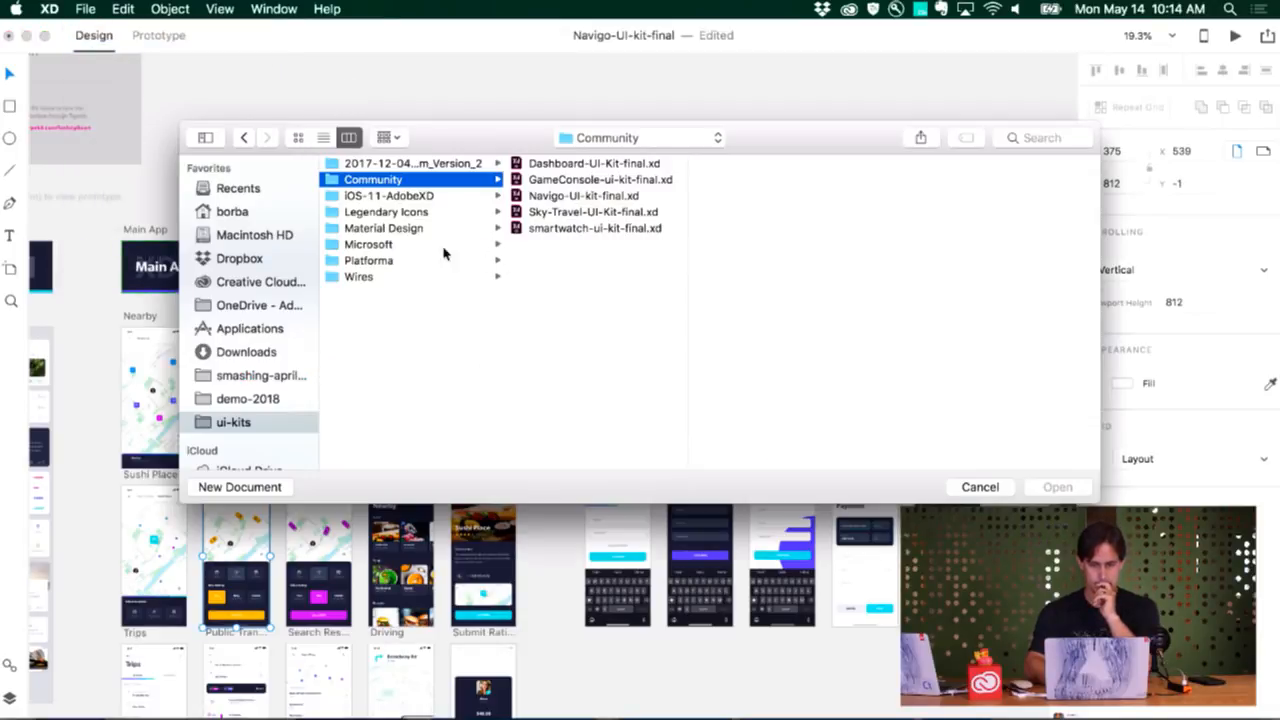
click(406, 275)
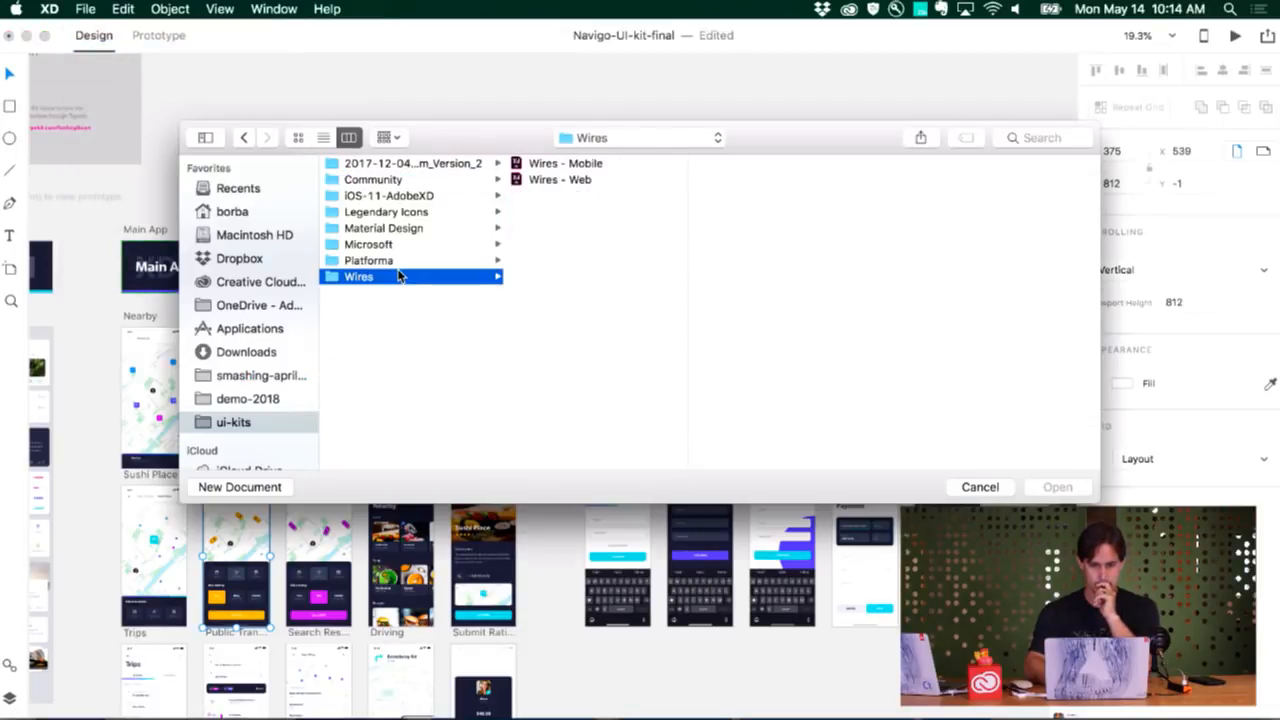
click(545, 182)
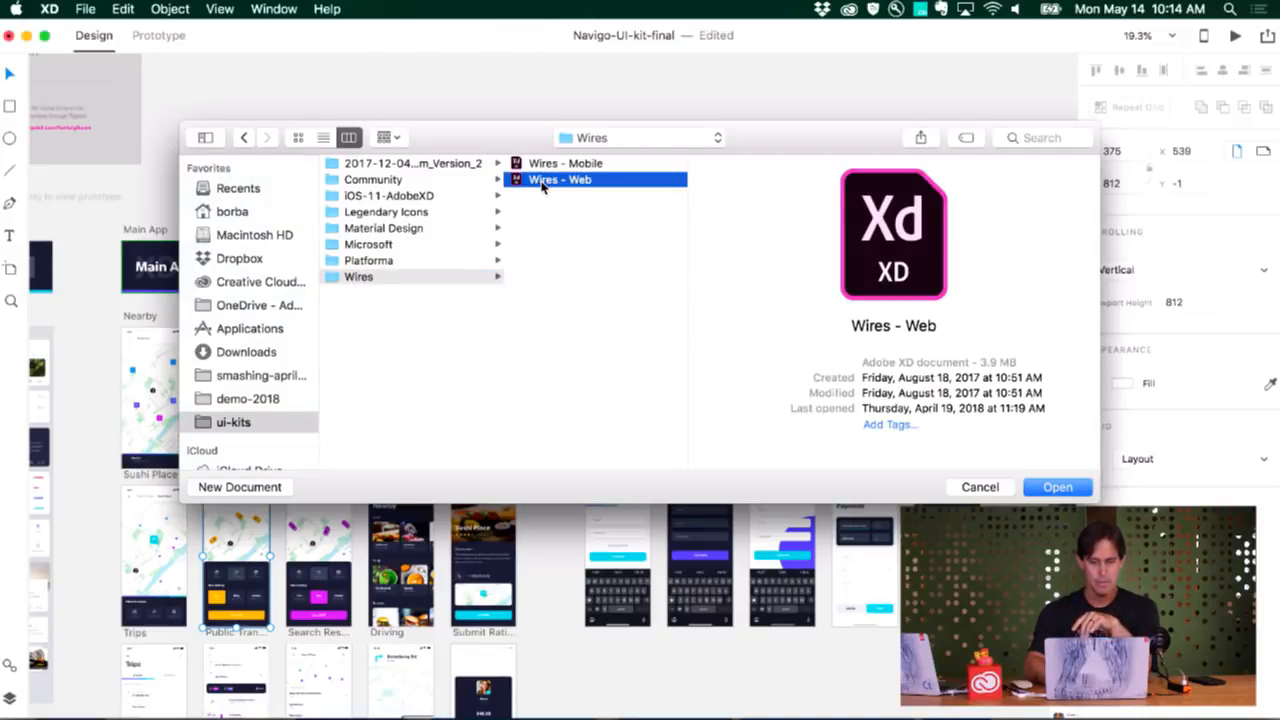
double_click(543, 185)
drag(434, 100, 431, 46)
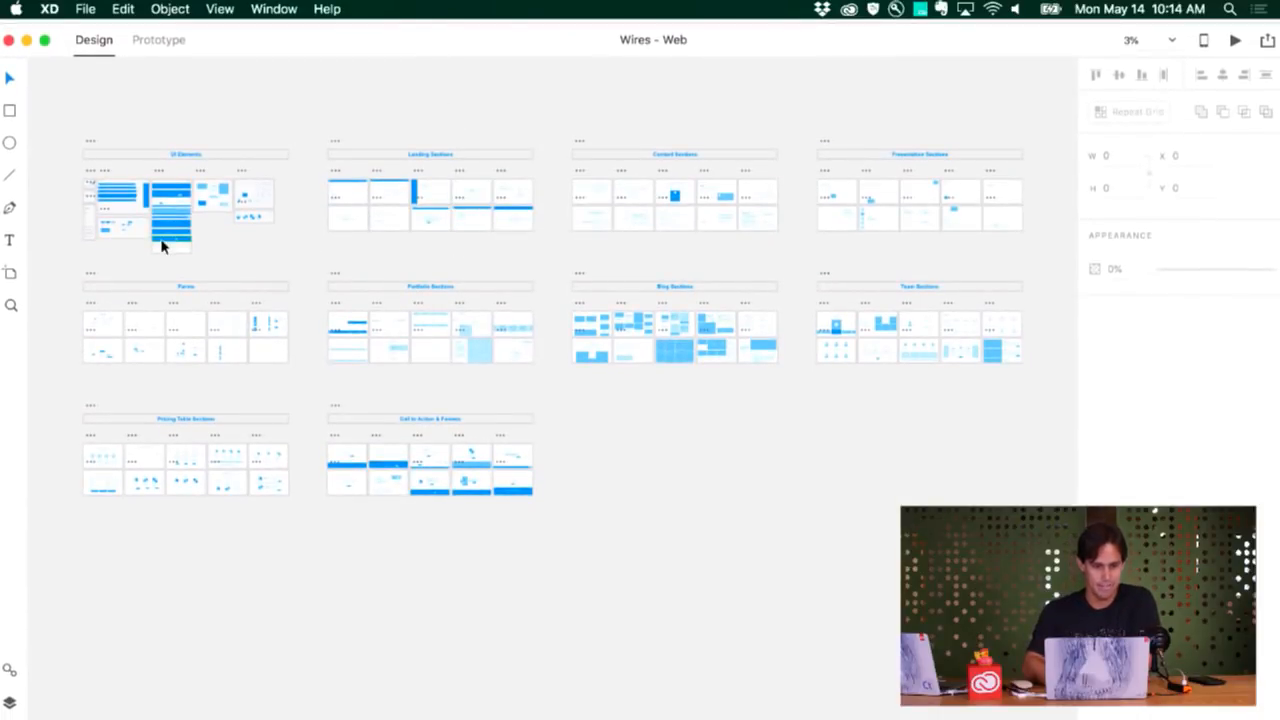
Examine the UI Elements and Landing Sections artboards of the web wireframe kit
scroll(163, 246, up, 8)
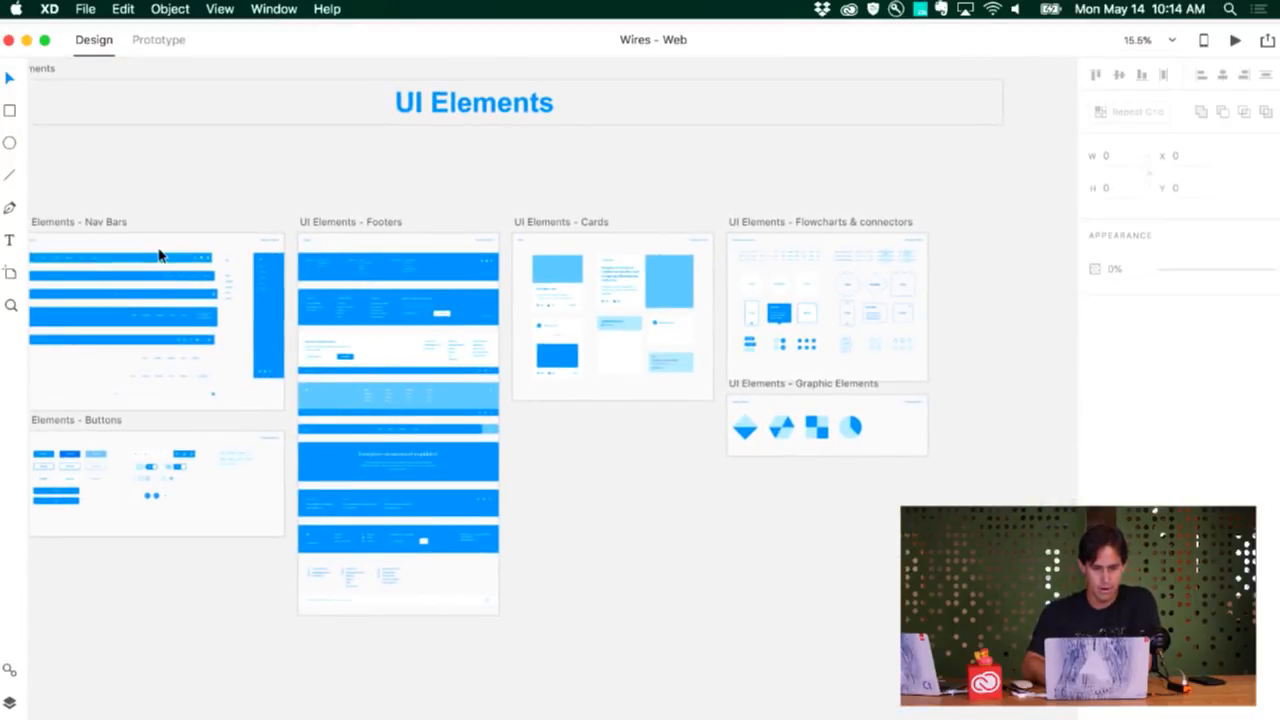
scroll(158, 253, up, 5)
scroll(160, 255, down, 5)
scroll(160, 255, right, 8)
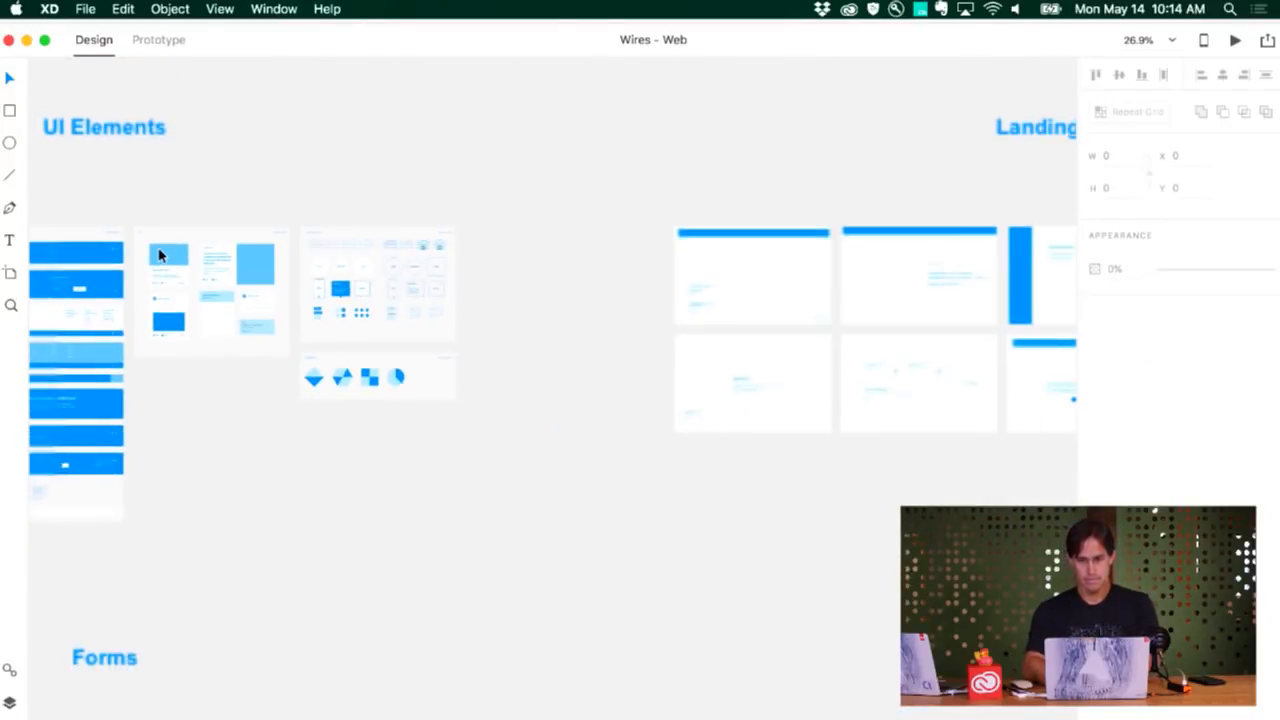
scroll(249, 324, up, 3)
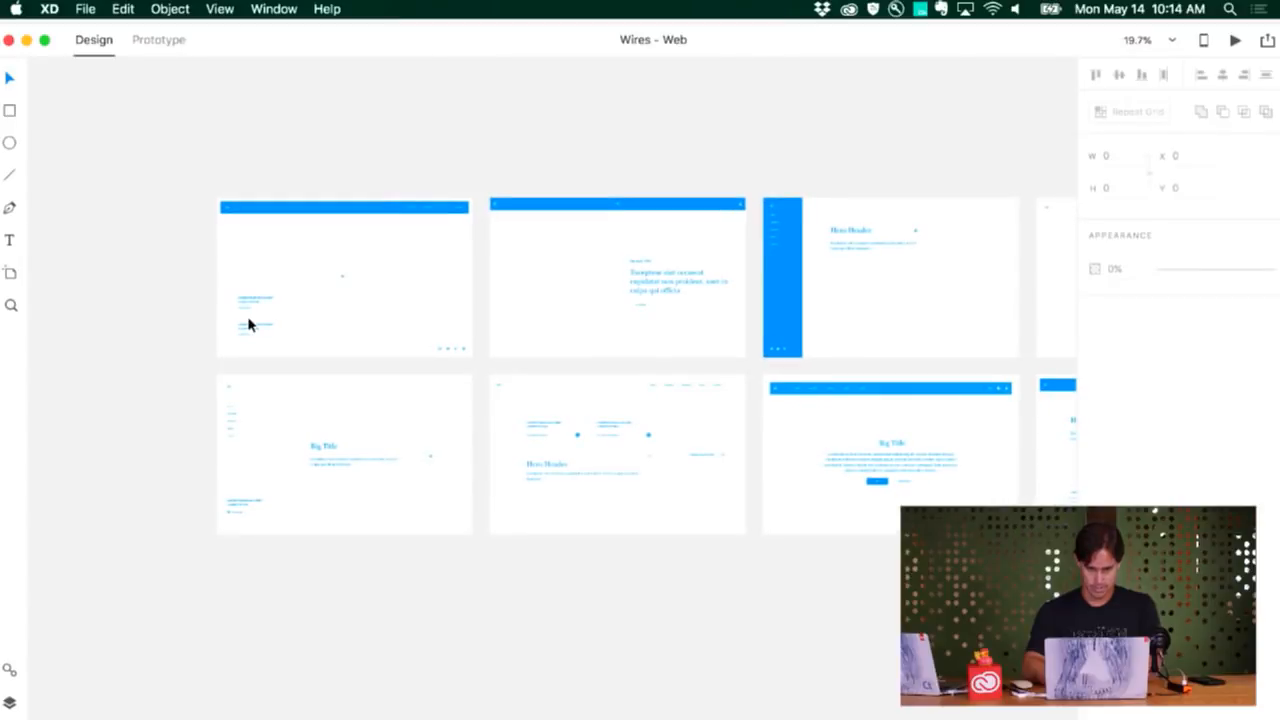
Inspect the Portfolio Sections layouts, from the whole group to the 4 Portfolio and 9 Portfolio artboards
scroll(249, 324, down, 5)
scroll(249, 324, down, 5)
scroll(249, 324, down, 3)
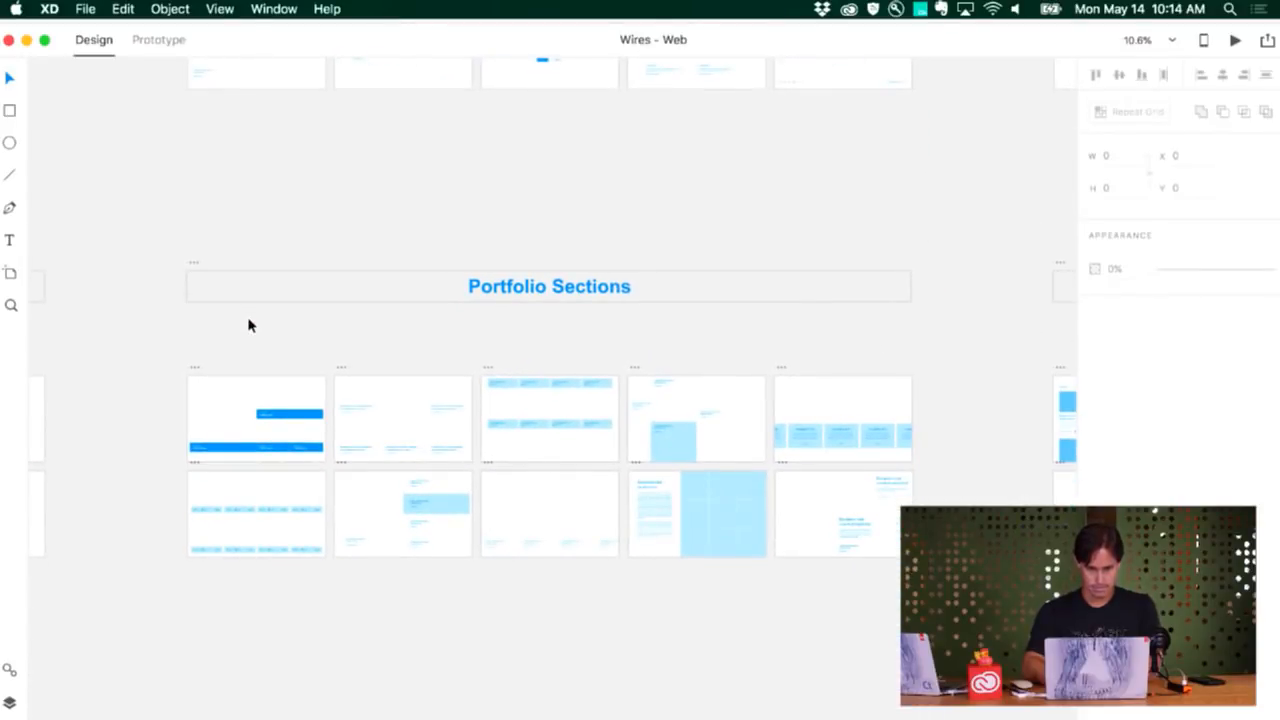
scroll(249, 324, up, 3)
scroll(249, 324, down, 4)
scroll(249, 324, up, 3)
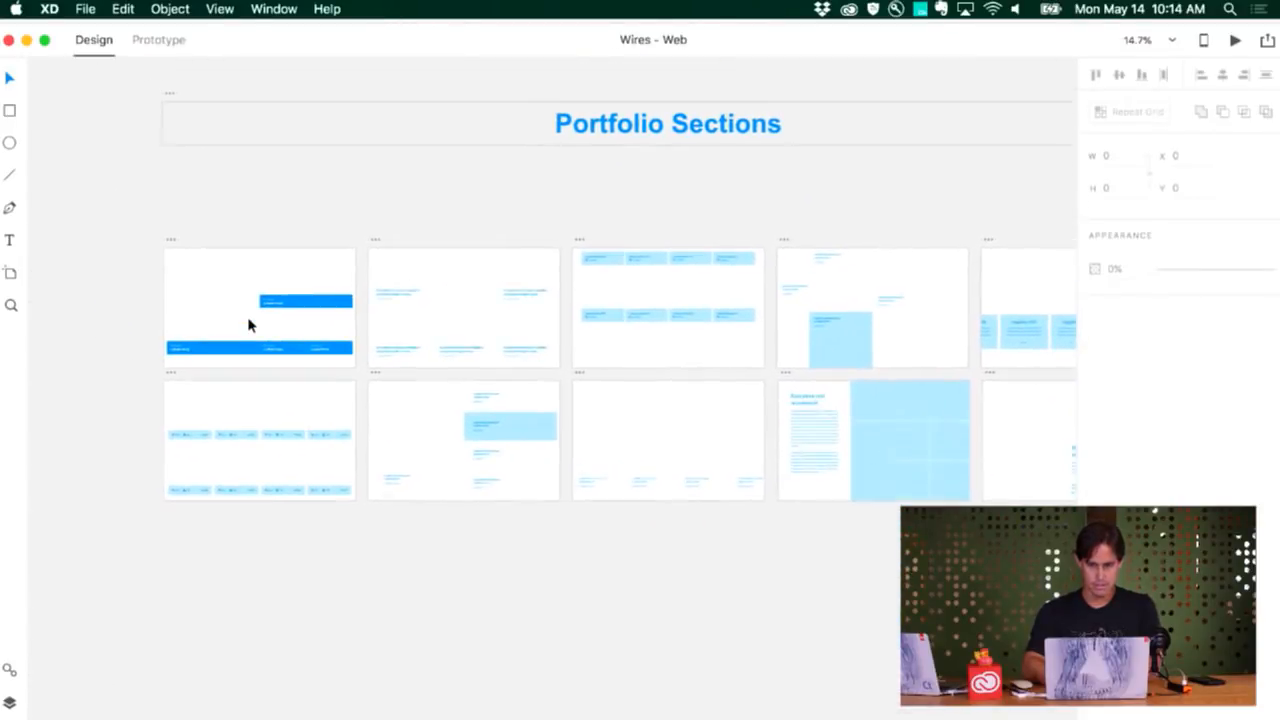
scroll(249, 324, right, 5)
scroll(615, 427, up, 5)
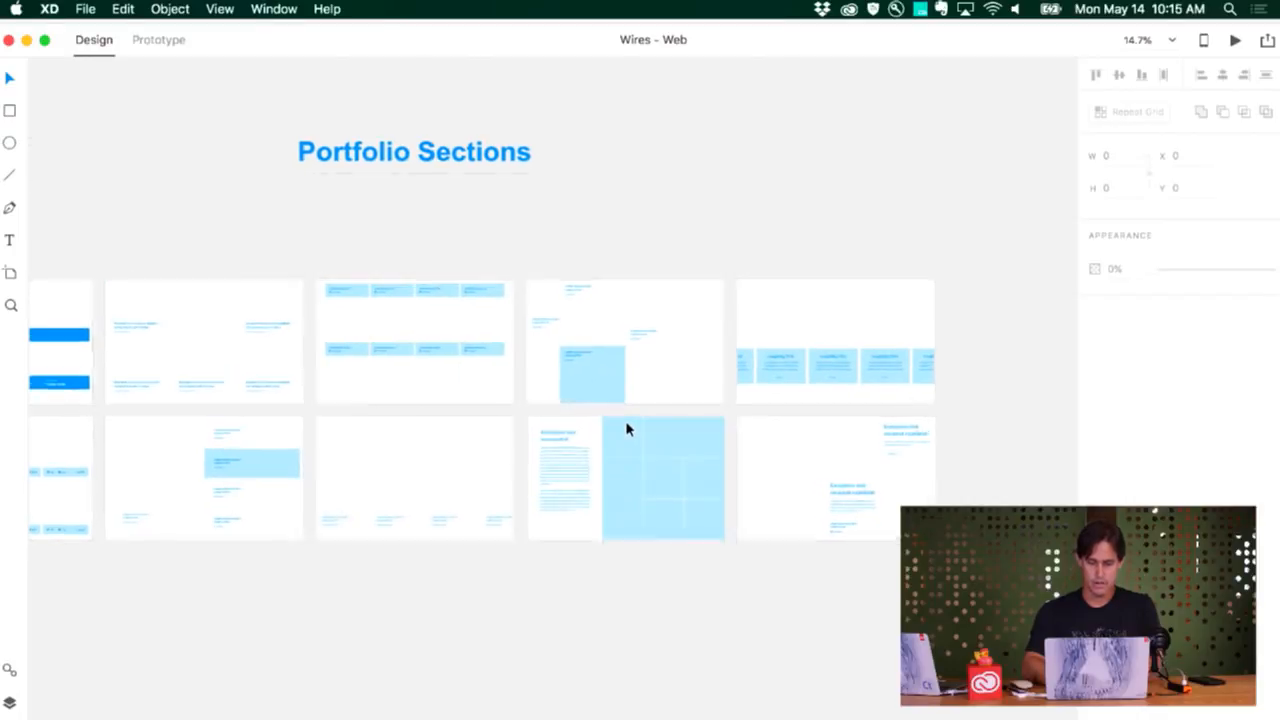
scroll(500, 438, down, 5)
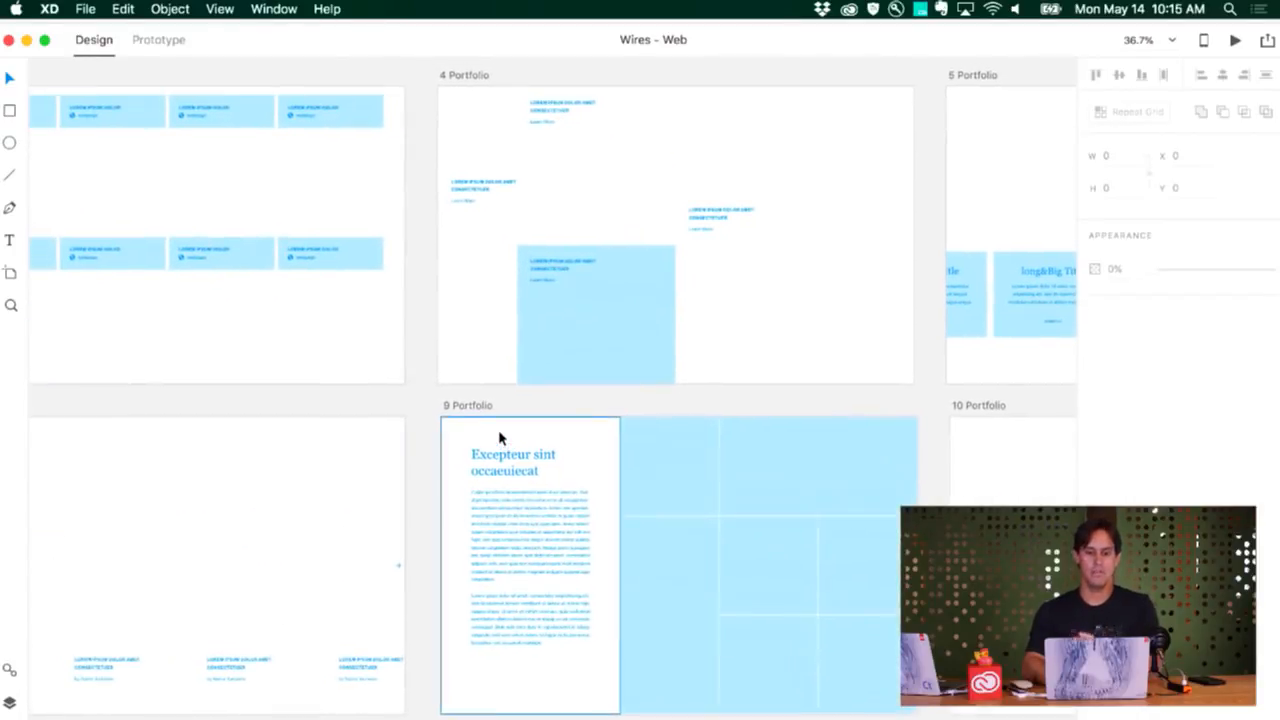
Examine the Forms artboards, including their input field states, the order summary and the payment form
scroll(500, 438, left, 10)
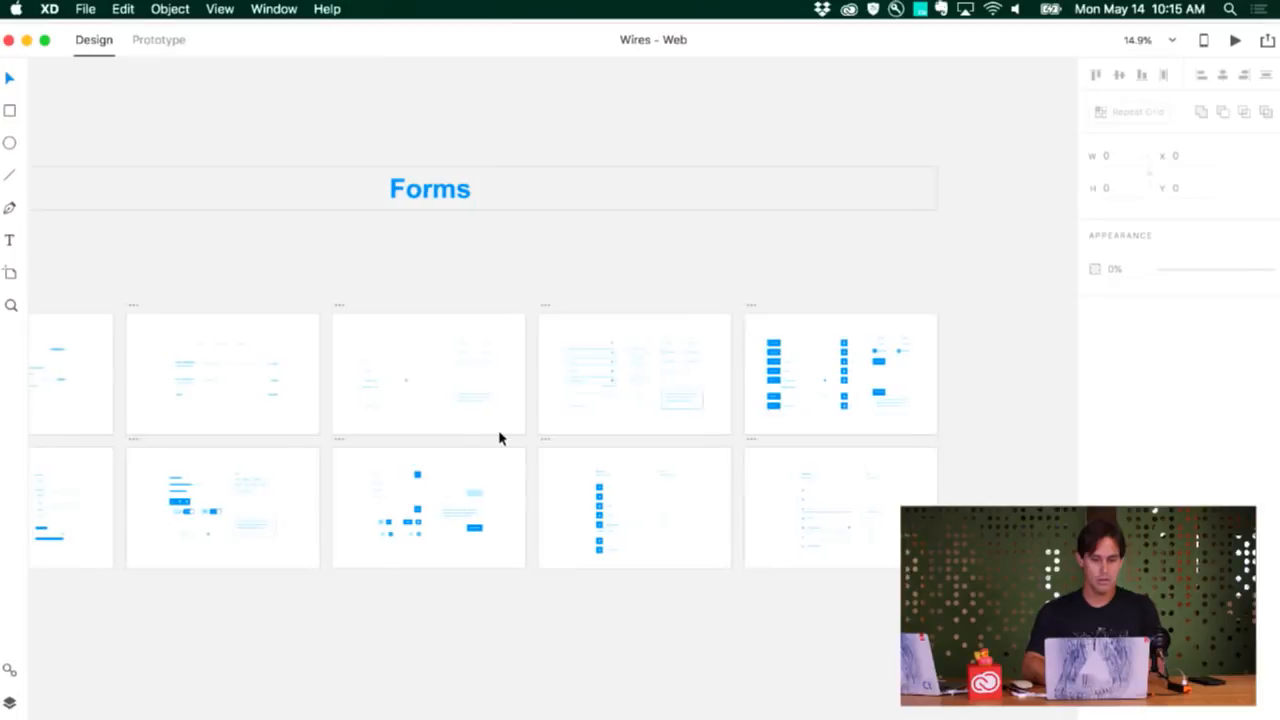
scroll(574, 392, up, 5)
scroll(575, 394, up, 5)
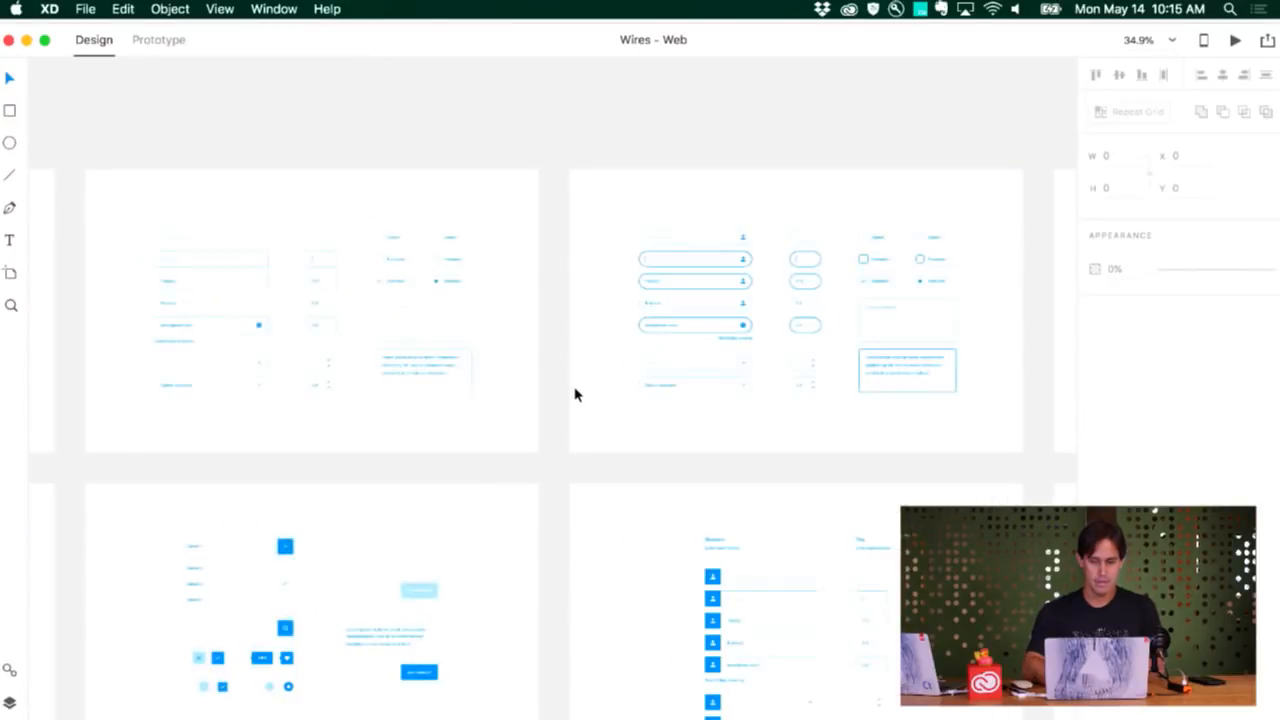
scroll(574, 395, right, 2)
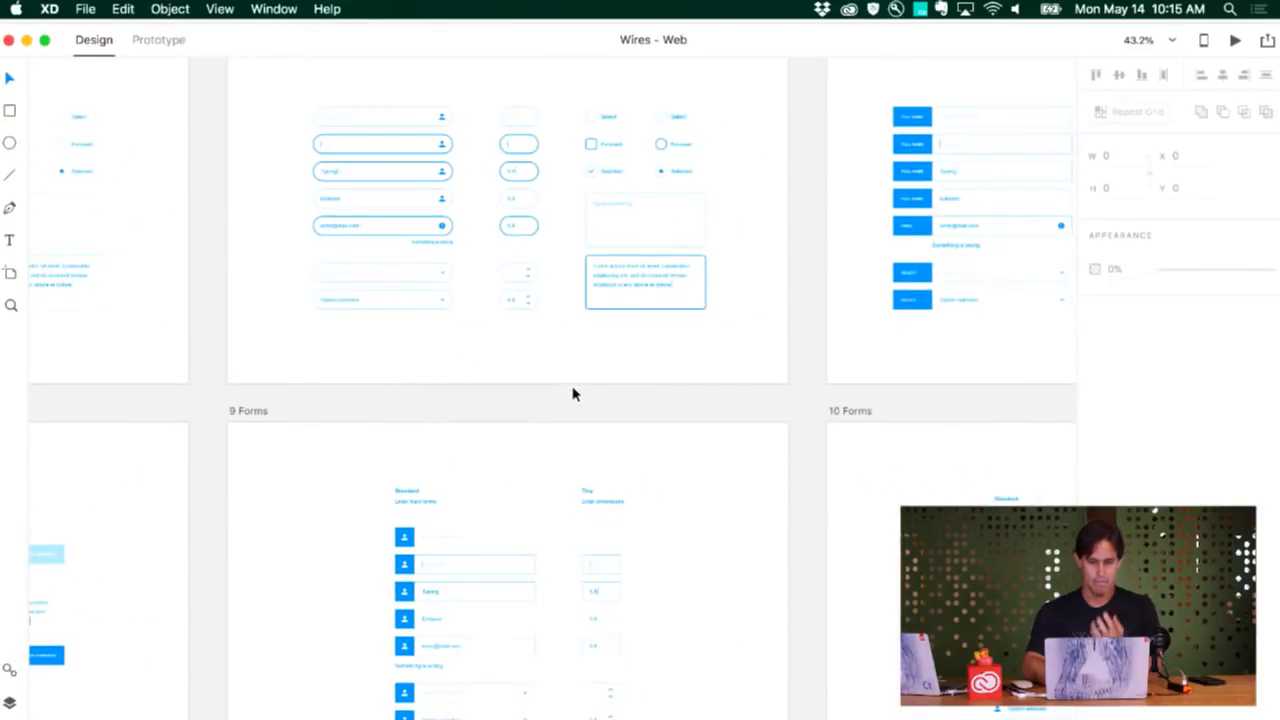
scroll(574, 395, left, 6)
scroll(574, 396, up, 2)
scroll(574, 397, left, 8)
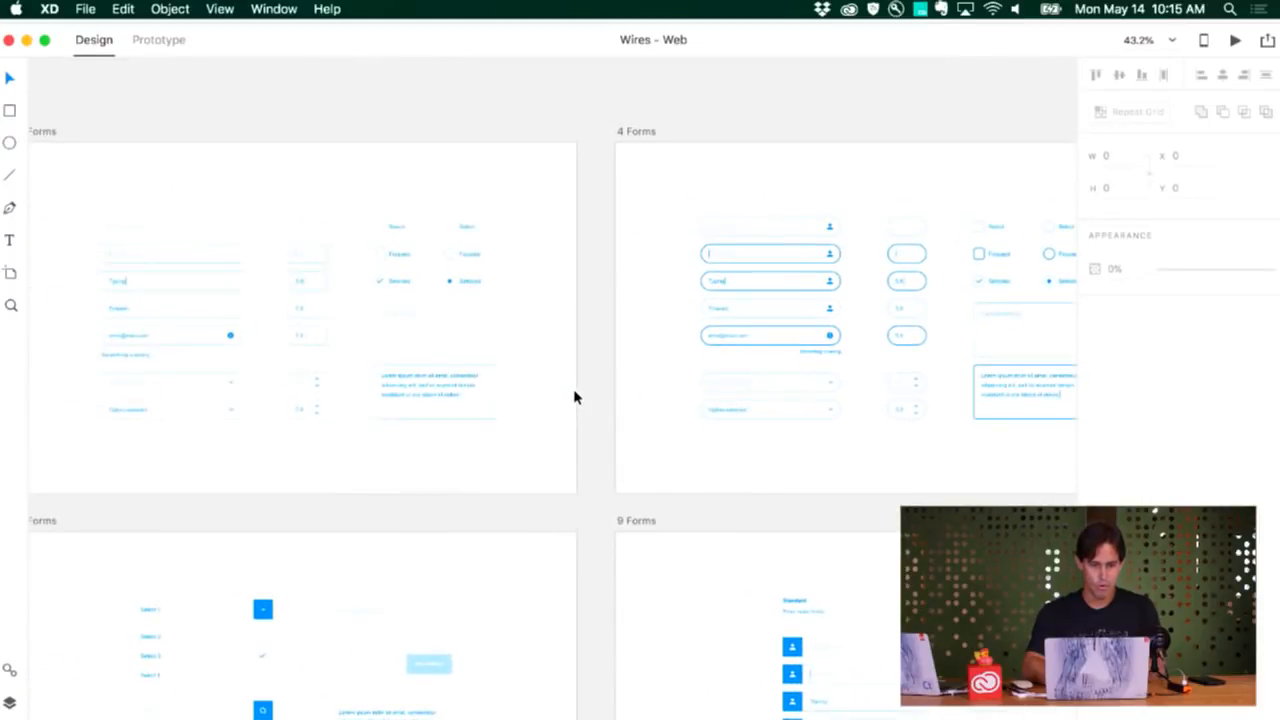
scroll(574, 396, up, 3)
scroll(574, 396, up, 3)
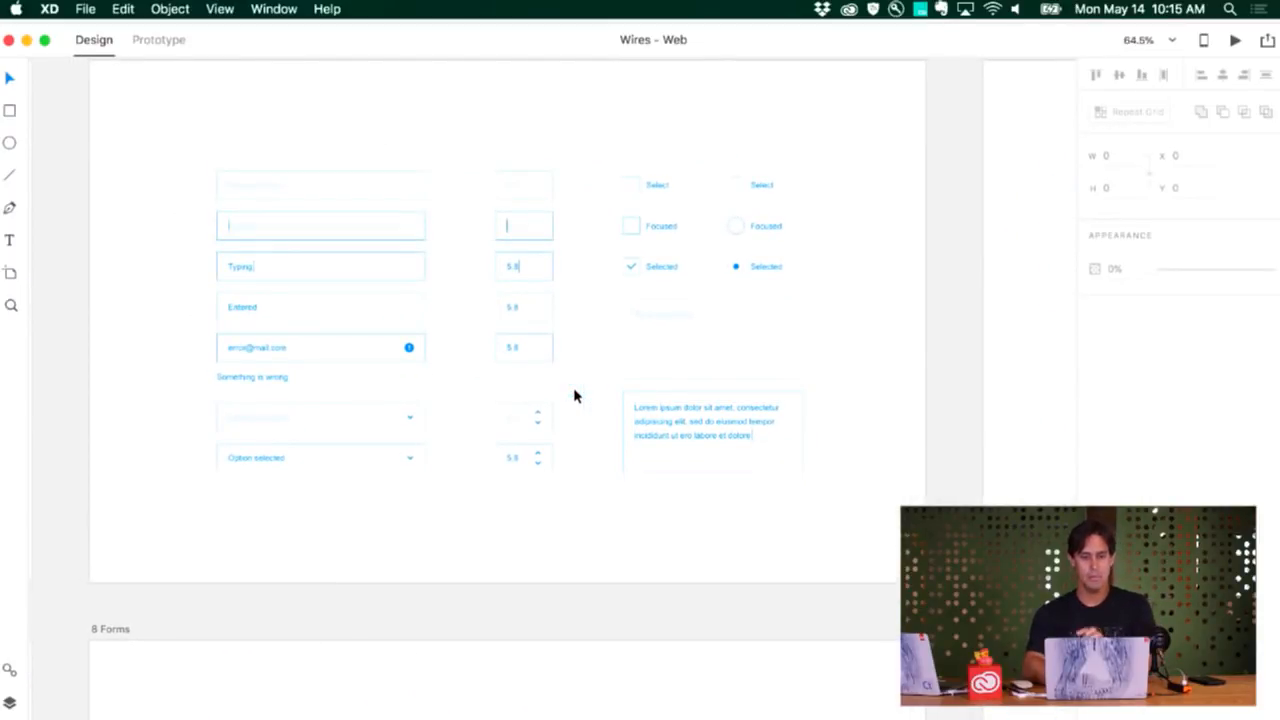
scroll(575, 395, left, 10)
scroll(574, 396, left, 10)
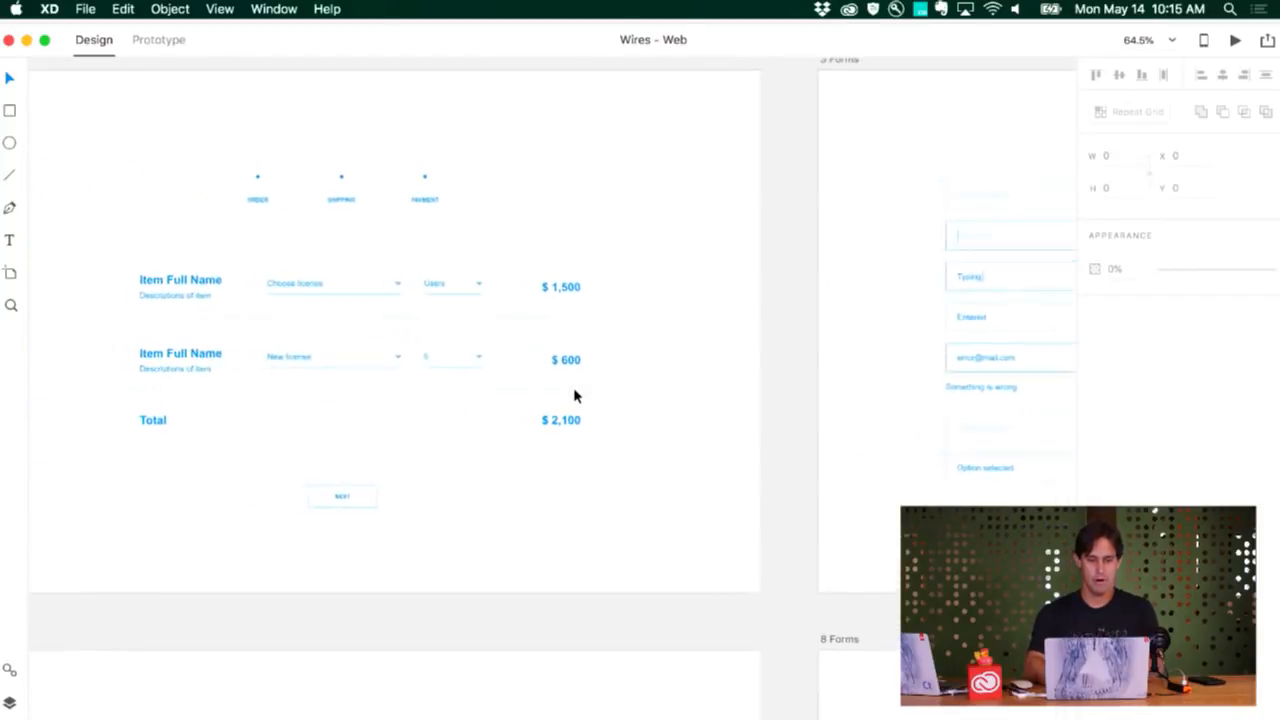
scroll(574, 396, down, 3)
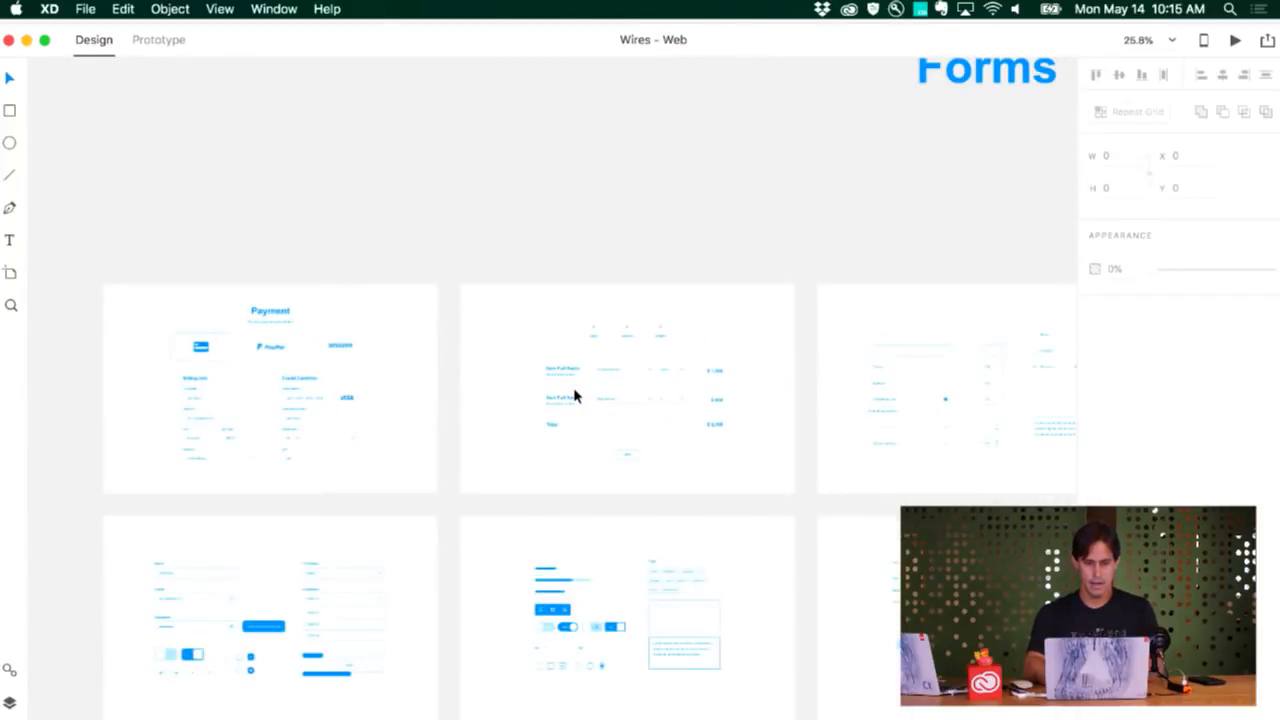
Duplicate the wide BUTTON on the UI Elements - Buttons artboard and place the copy below the arrow button, about X 105, Y 583
scroll(574, 396, up, 10)
scroll(551, 289, up, 10)
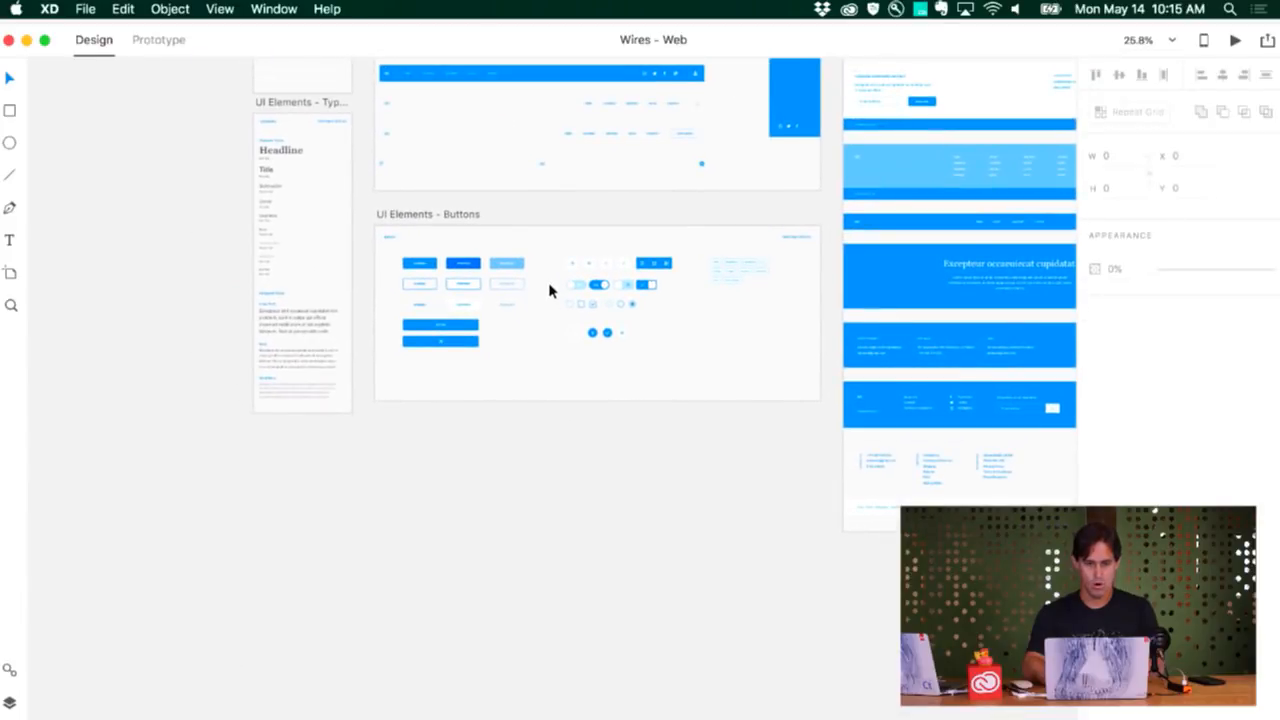
scroll(551, 289, up, 3)
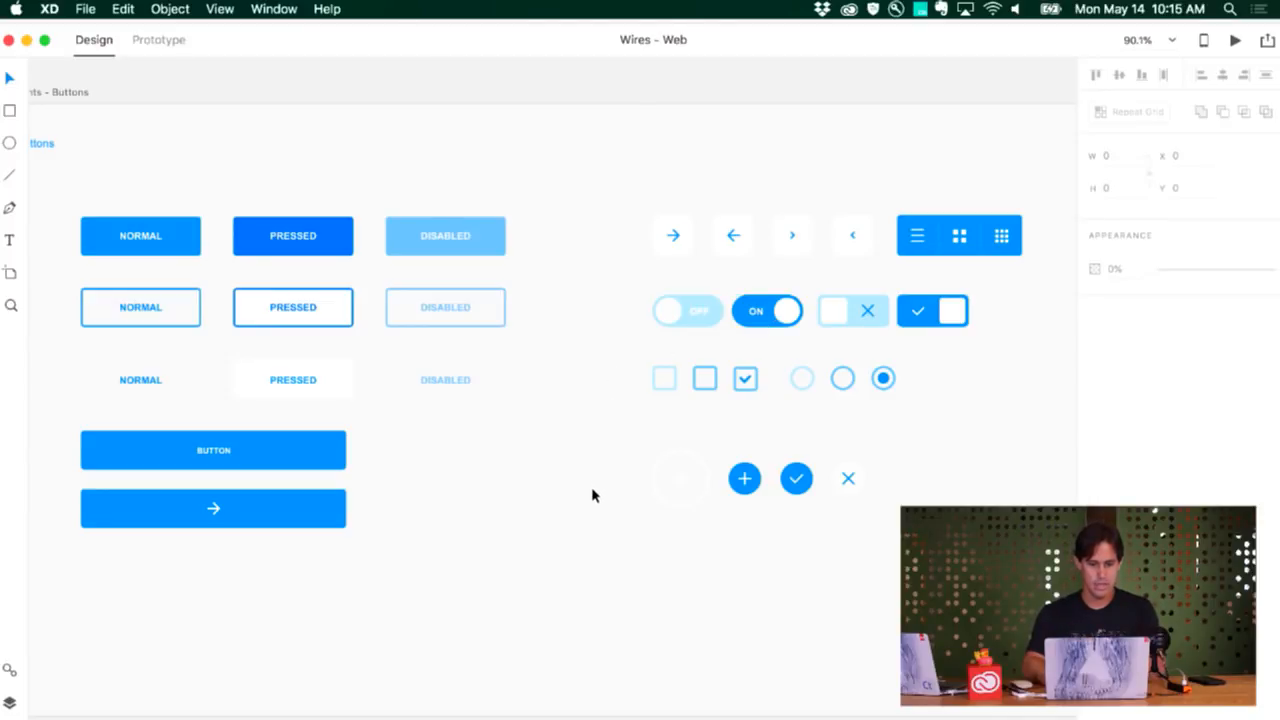
click(283, 464)
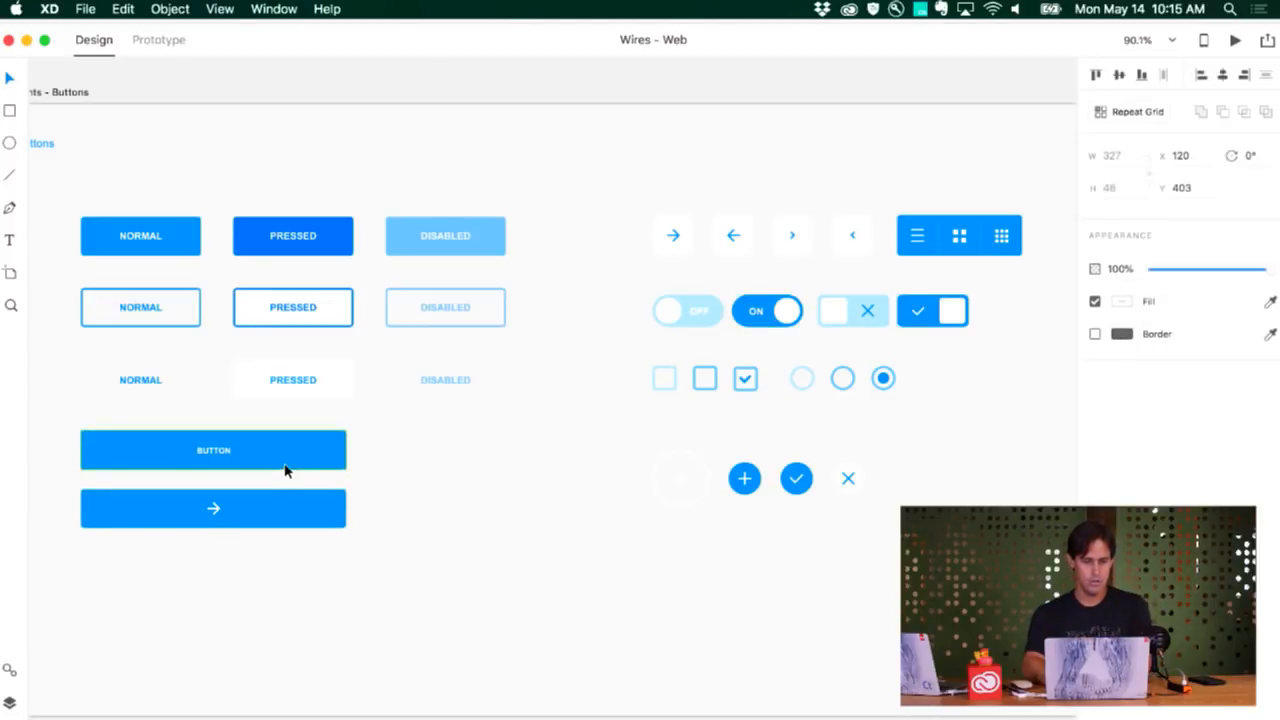
drag(279, 463, 214, 600)
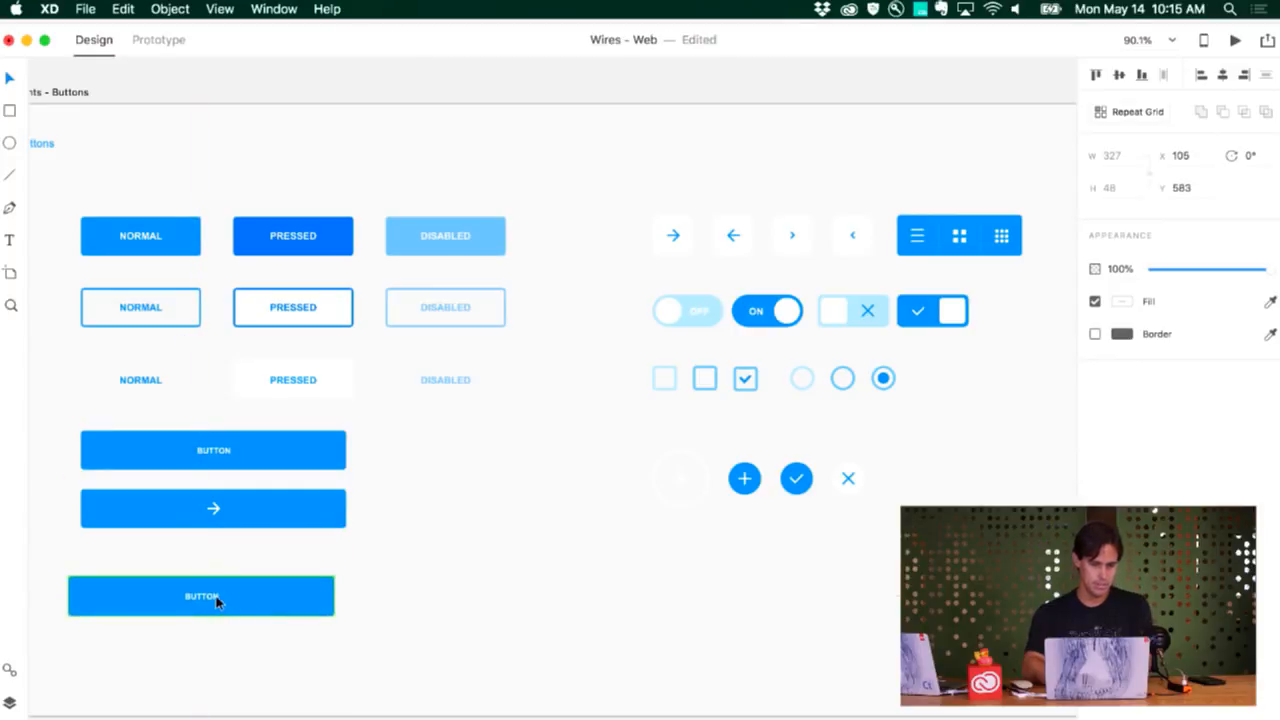
Change the duplicated button's label to "GO LIVE NOW" and leave the button's group
double_click(211, 600)
double_click(211, 600)
text(GO LI)
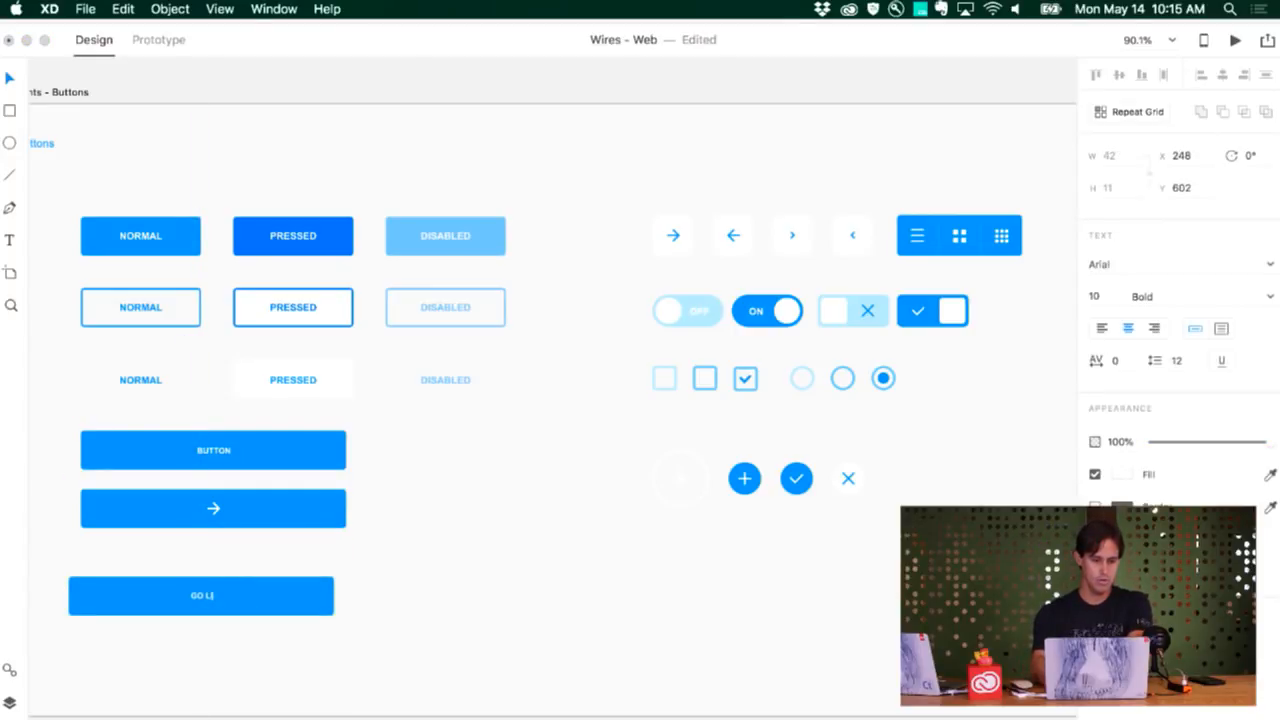
text(VE NOW)
key(Escape)
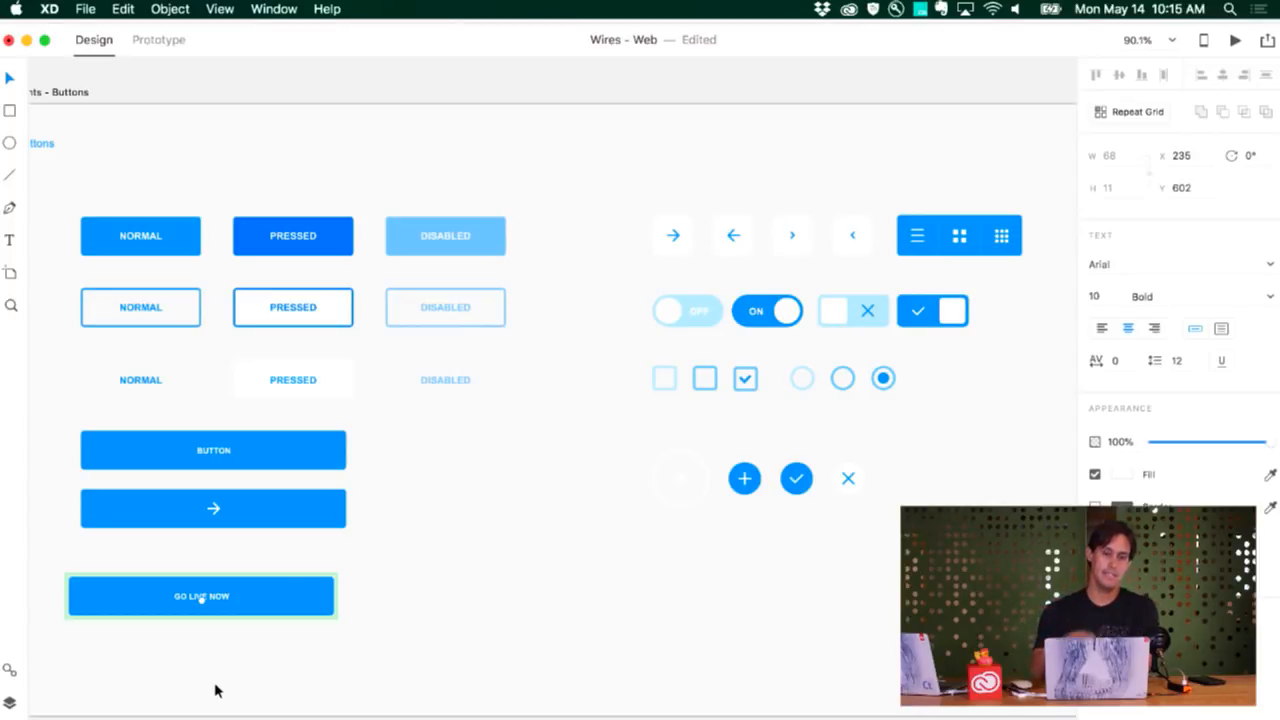
click(366, 632)
click(366, 632)
click(366, 632)
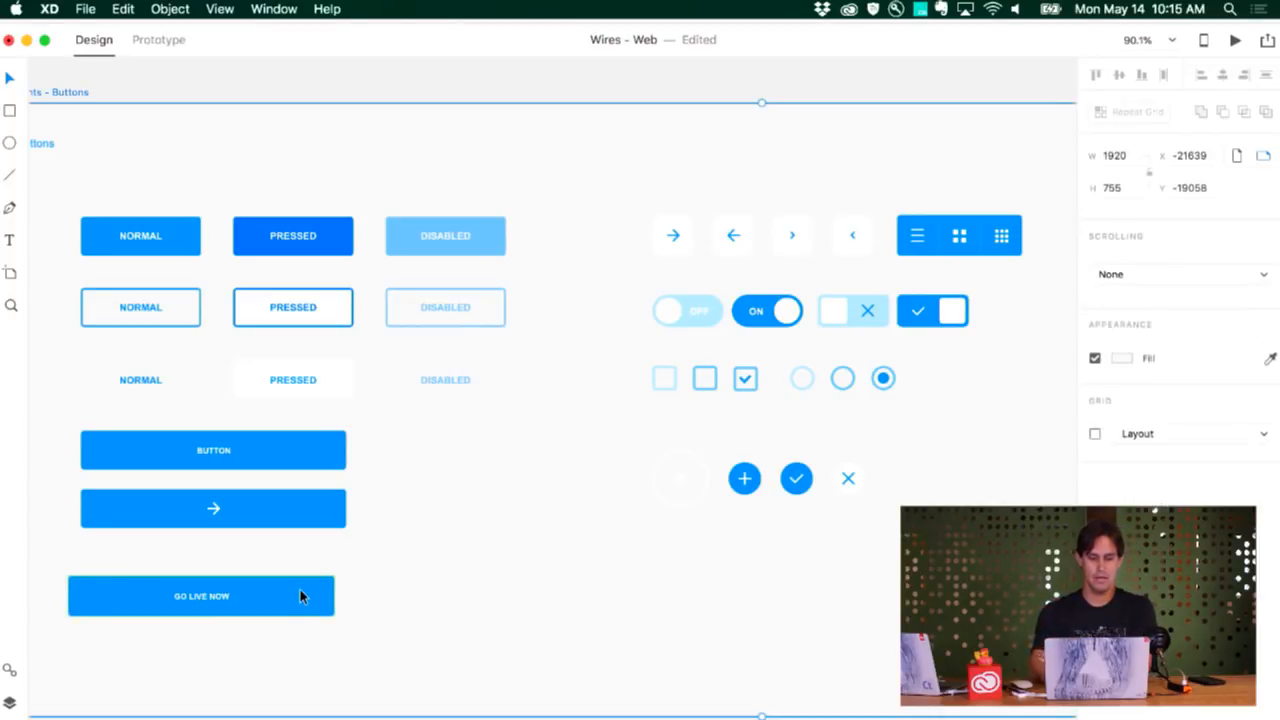
Rotate the GO LIVE NOW button to 30°
click(300, 592)
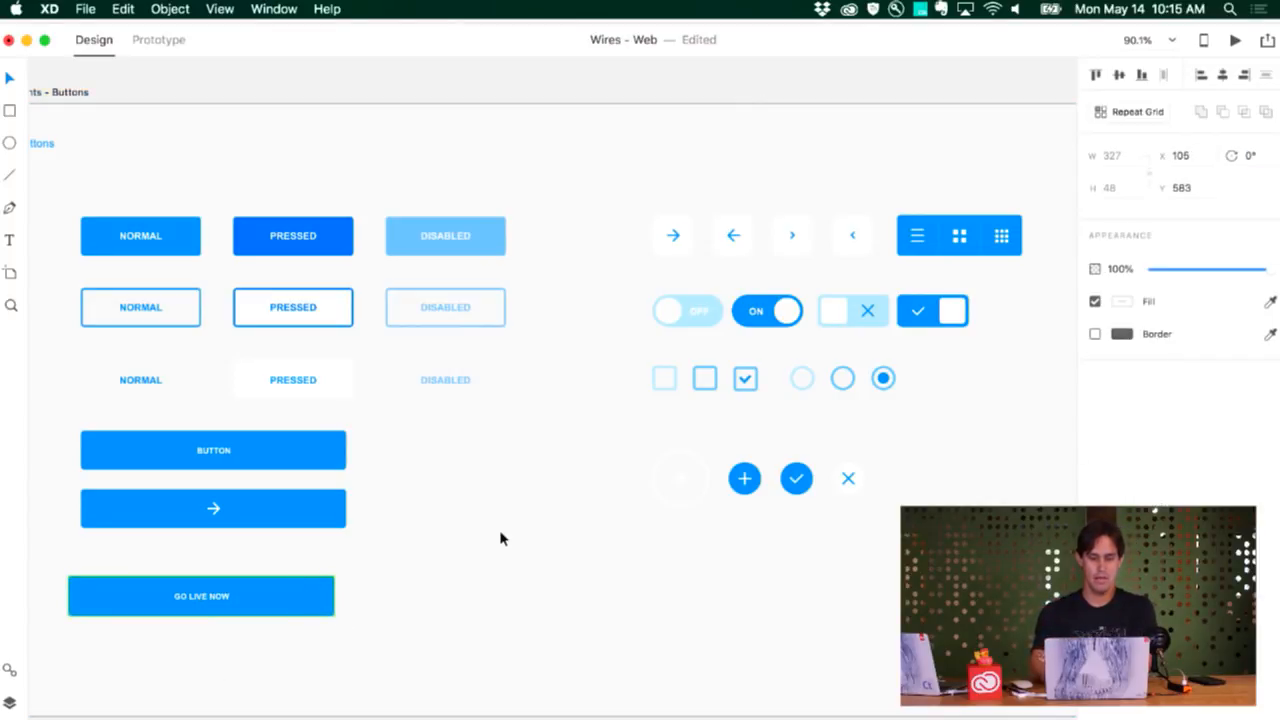
click(1251, 155)
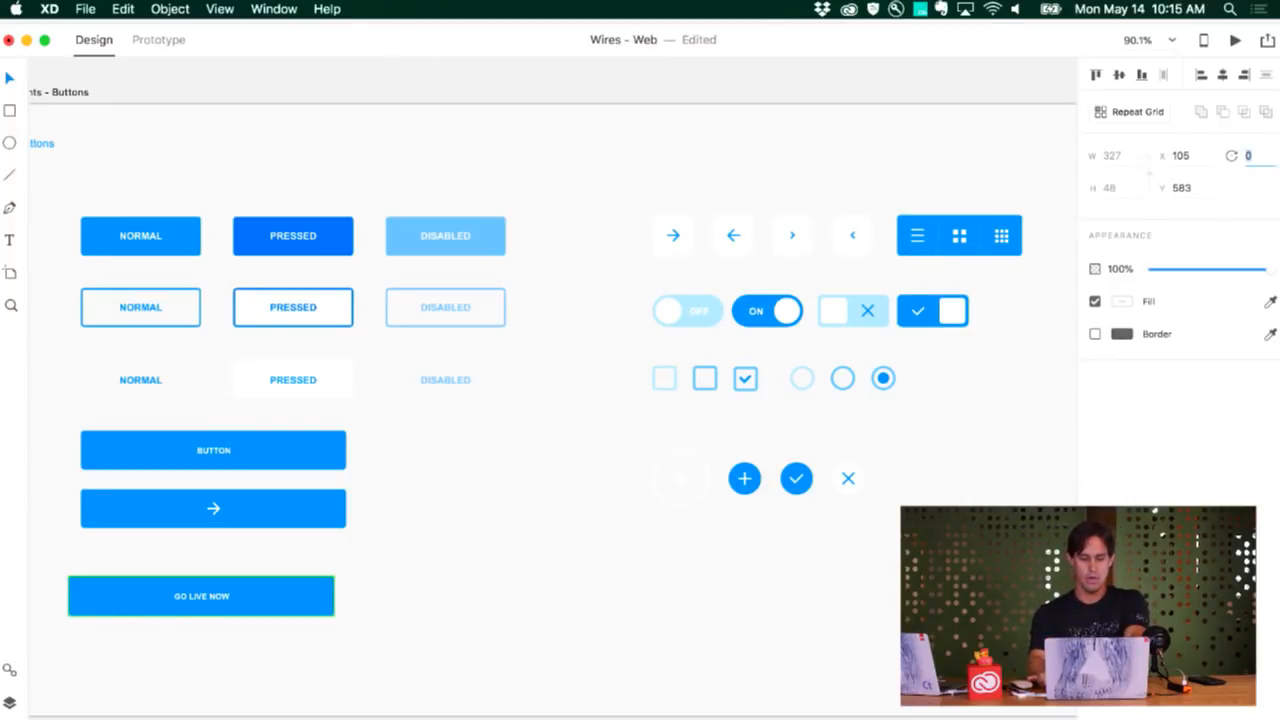
text(30)
key(Return)
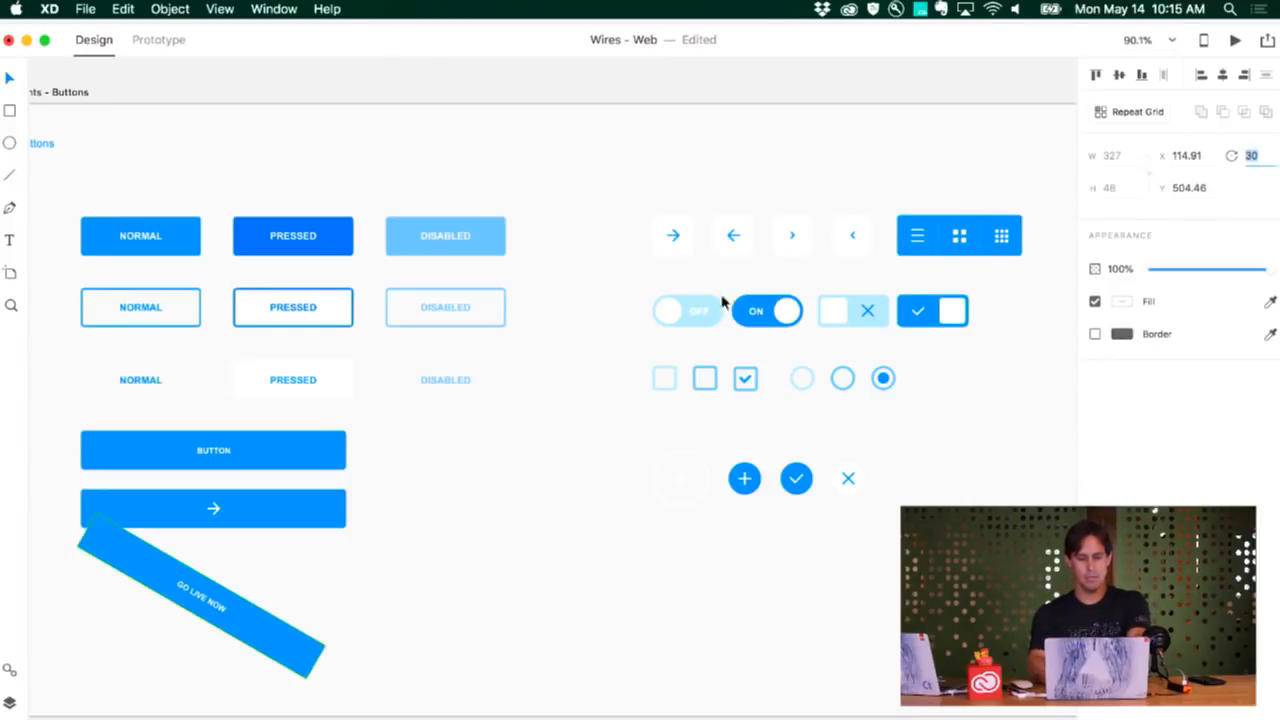
click(509, 526)
click(291, 633)
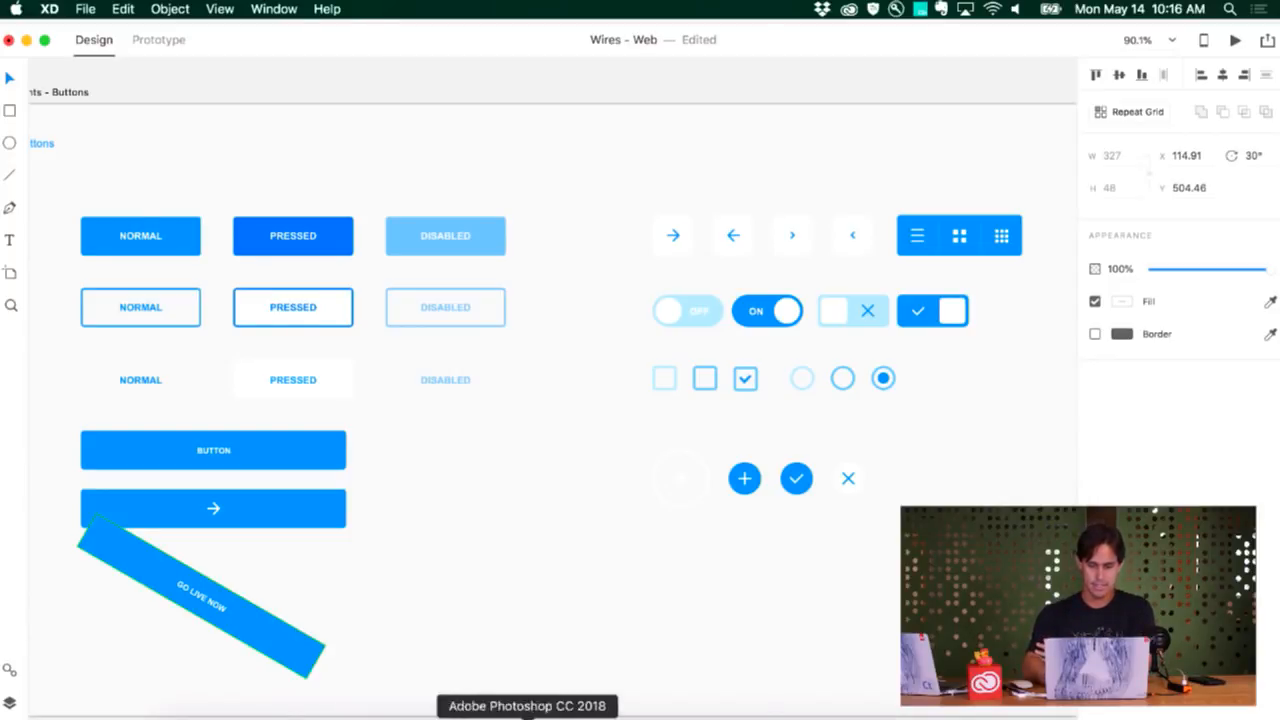
Switch to Chrome and open the Twitter profile of Adobe XD's senior director of product management (twitter.com/ashorten)
click(786, 716)
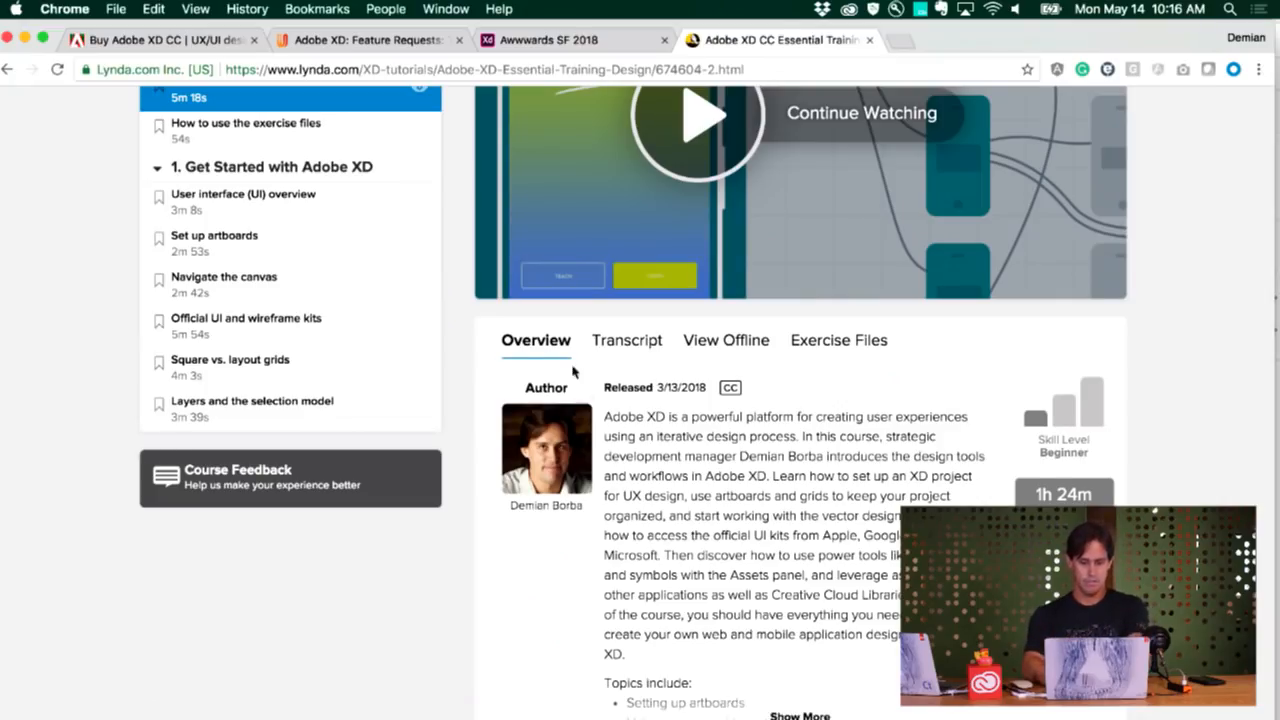
click(448, 70)
text(tw)
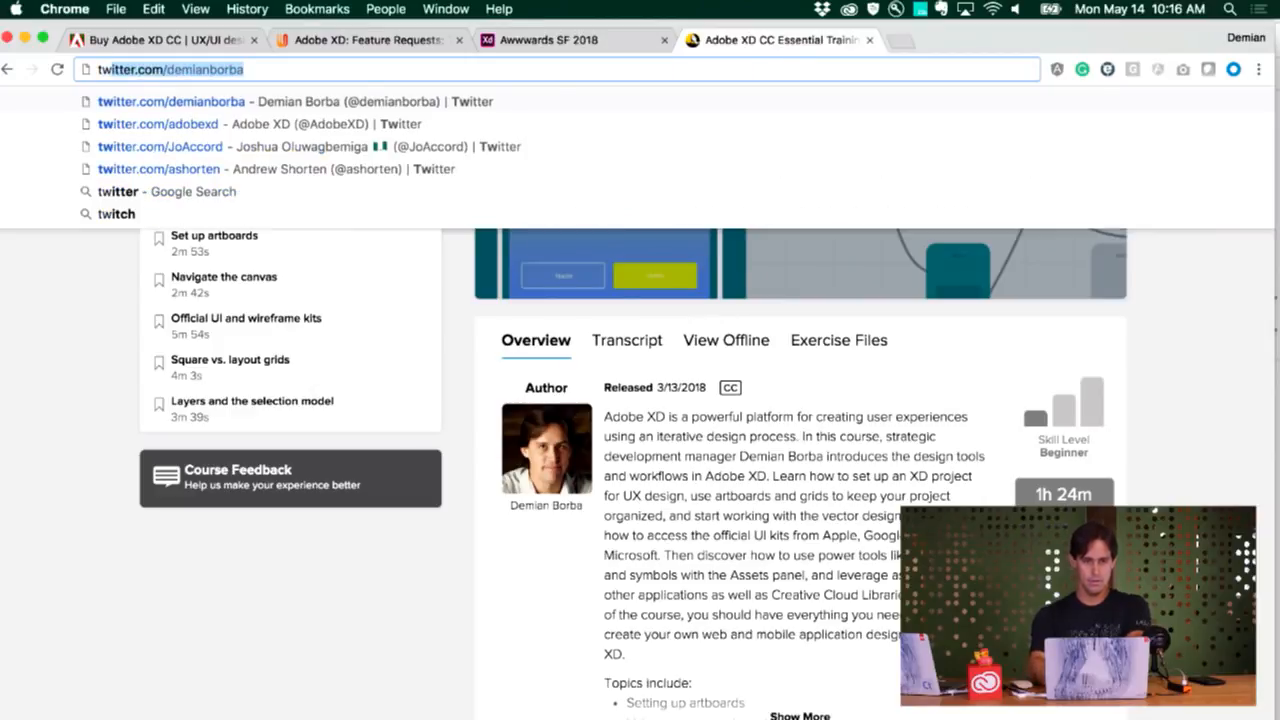
key(Down)
key(Down)
key(Down)
key(Return)
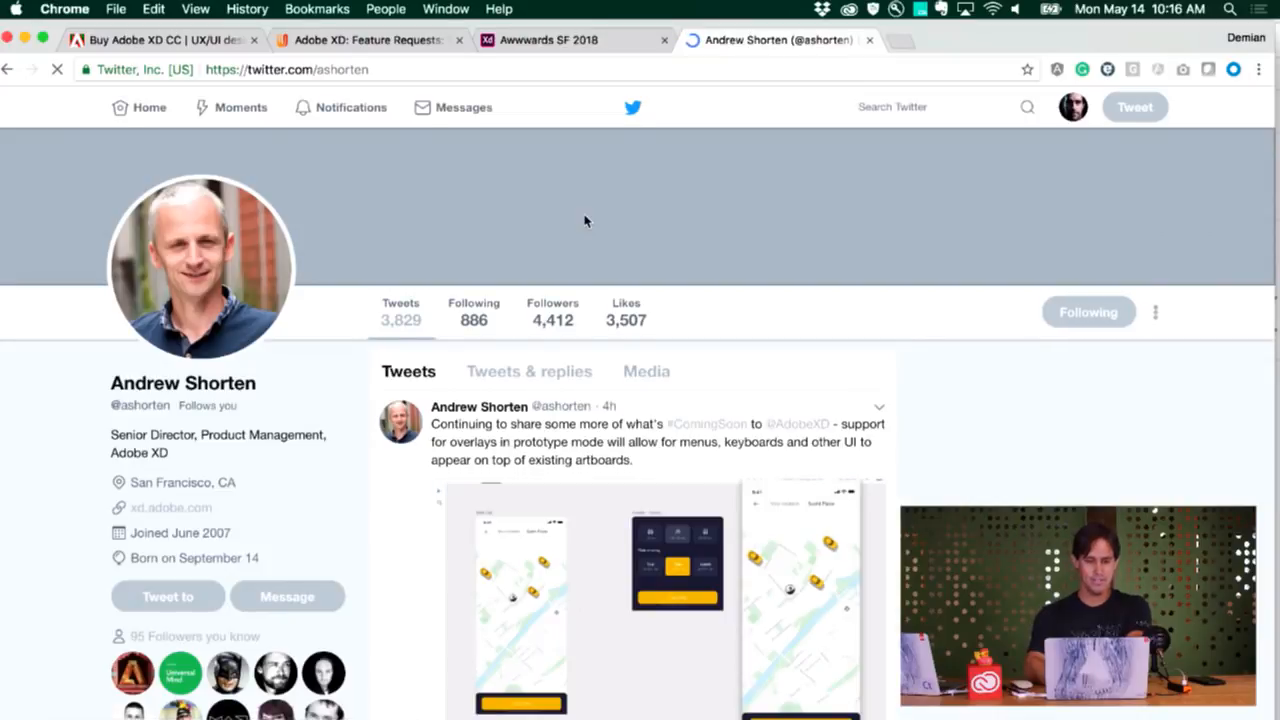
Find and open the May 10 tweet about fixed, pinned or sticky elements coming to Adobe XD
scroll(603, 284, down, 15)
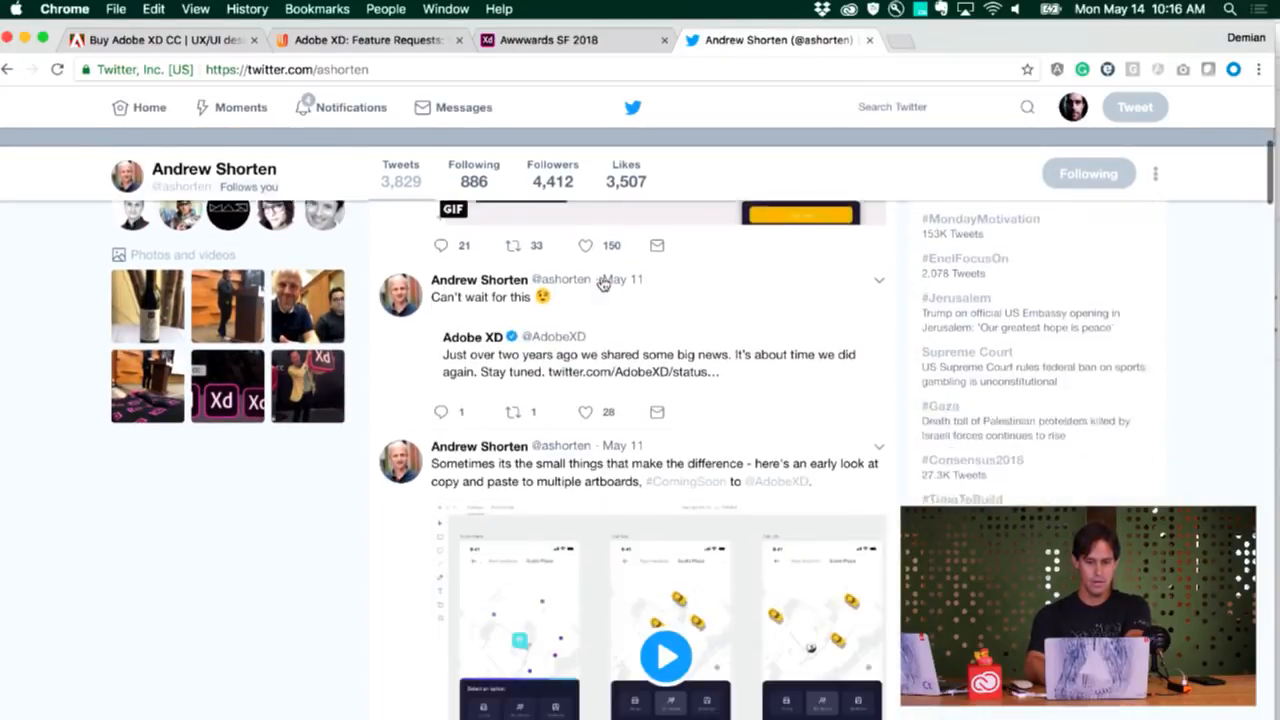
scroll(603, 284, down, 4)
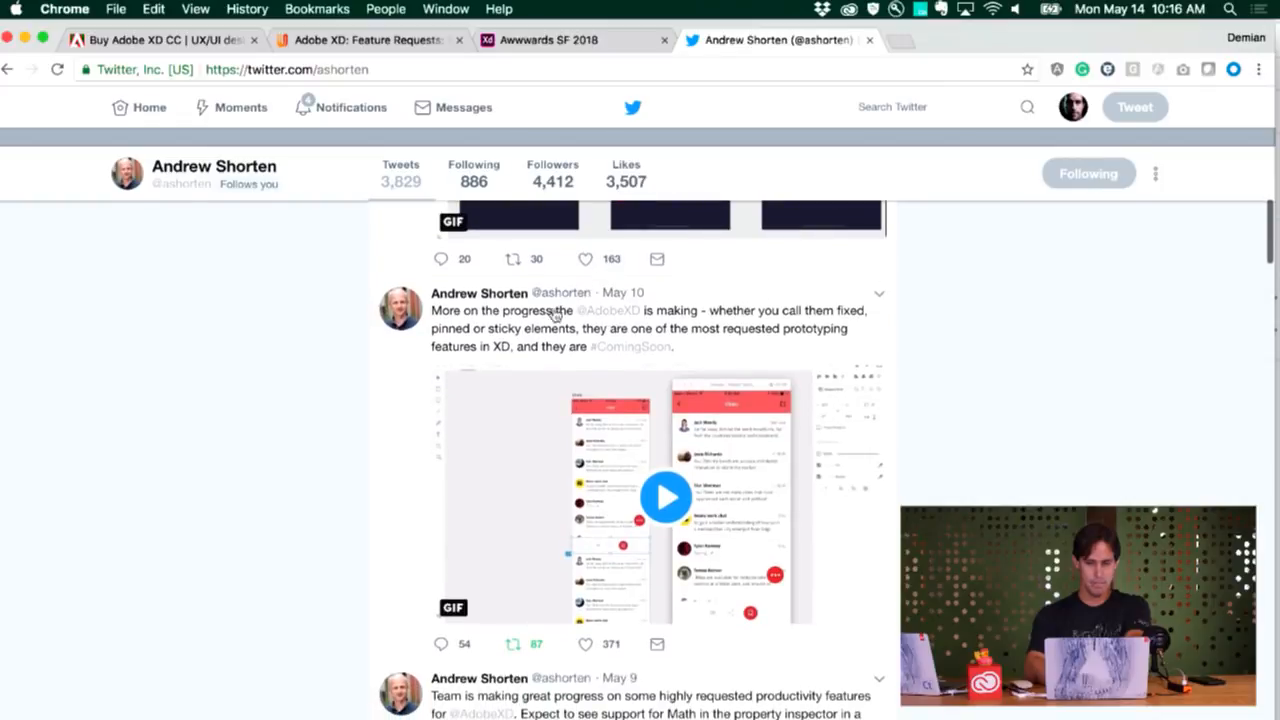
click(401, 410)
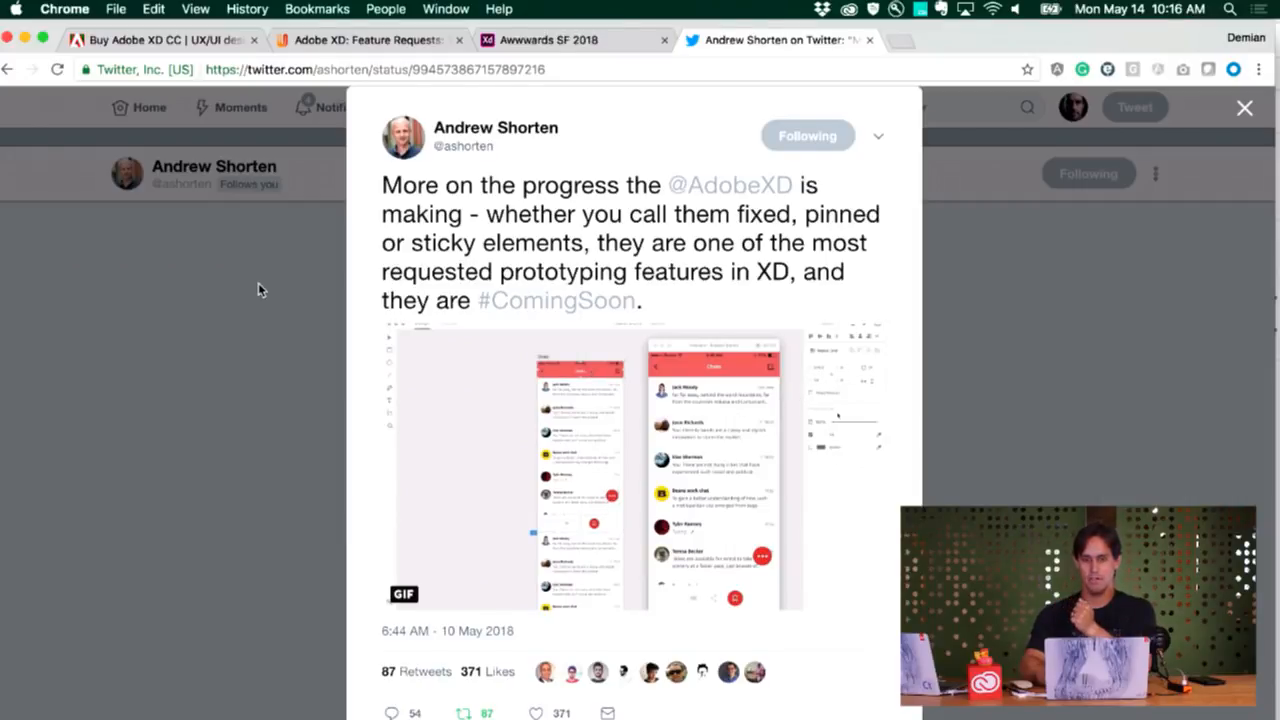
On the Adobe XD Feature Requests page, examine the top idea about fixed elements in scrolling artboards and its admin response
click(356, 42)
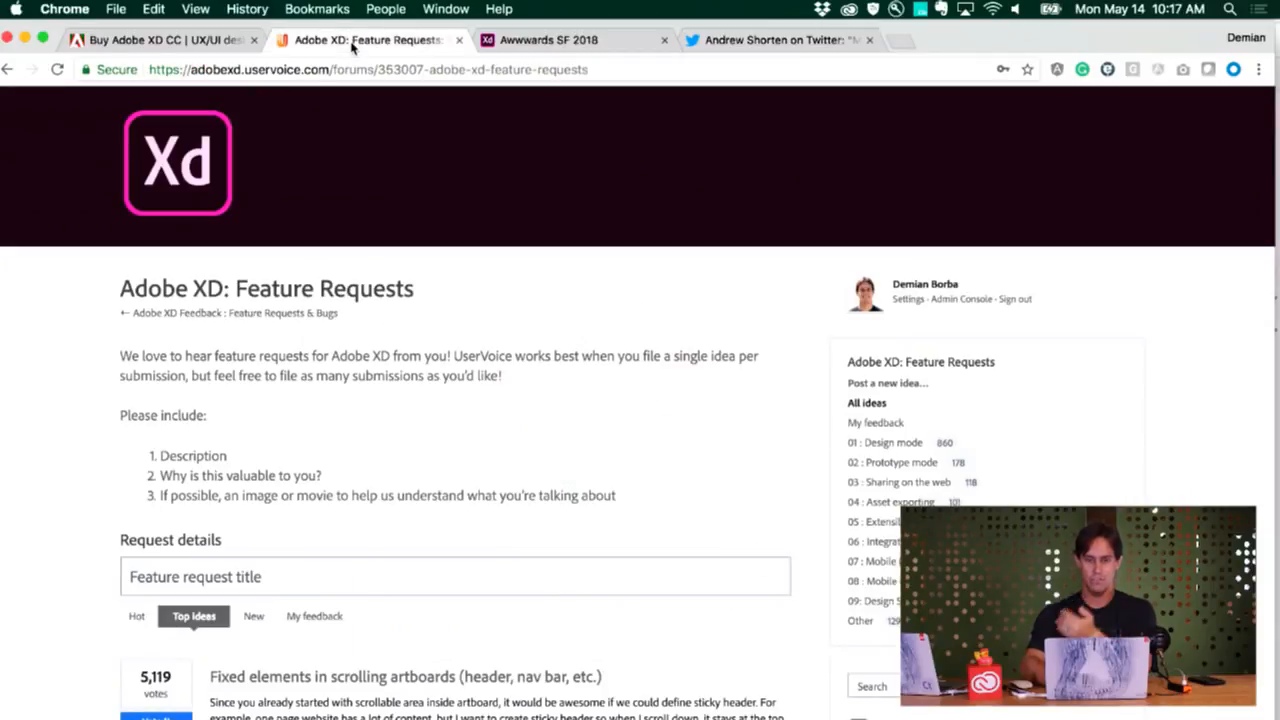
scroll(436, 308, down, 3)
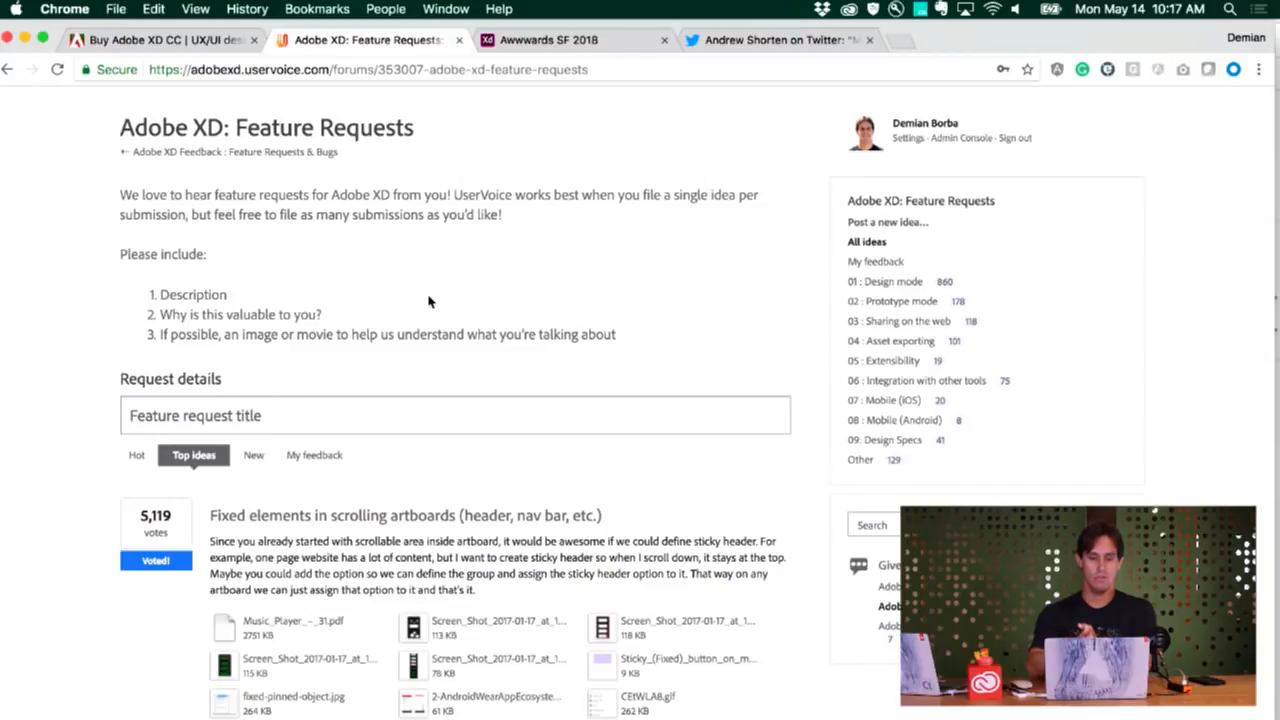
scroll(300, 263, down, 1)
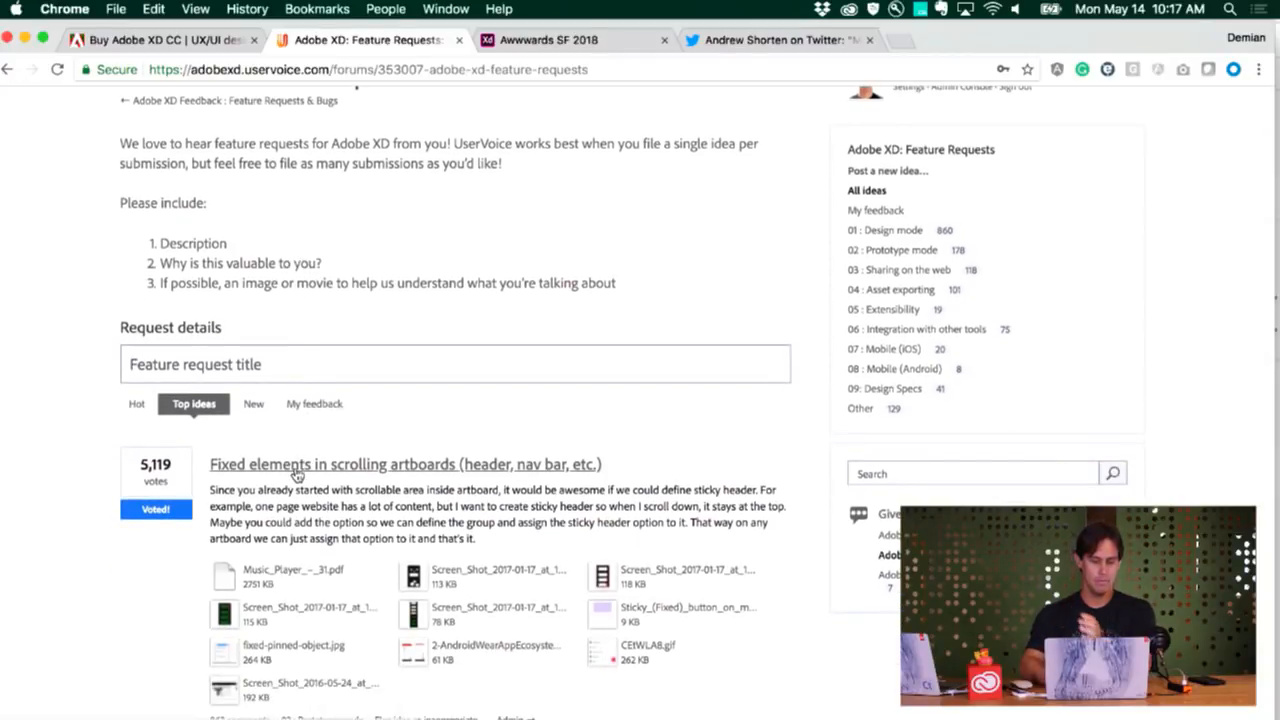
scroll(299, 496, down, 1)
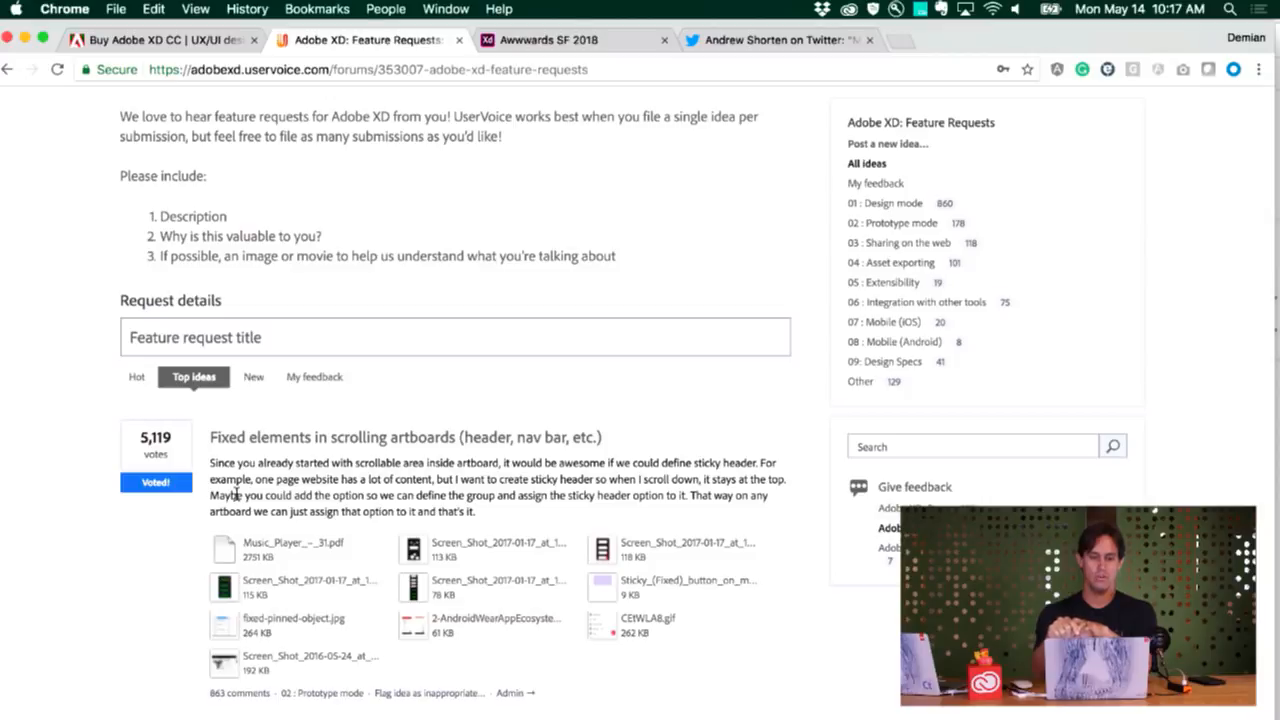
scroll(236, 493, down, 1)
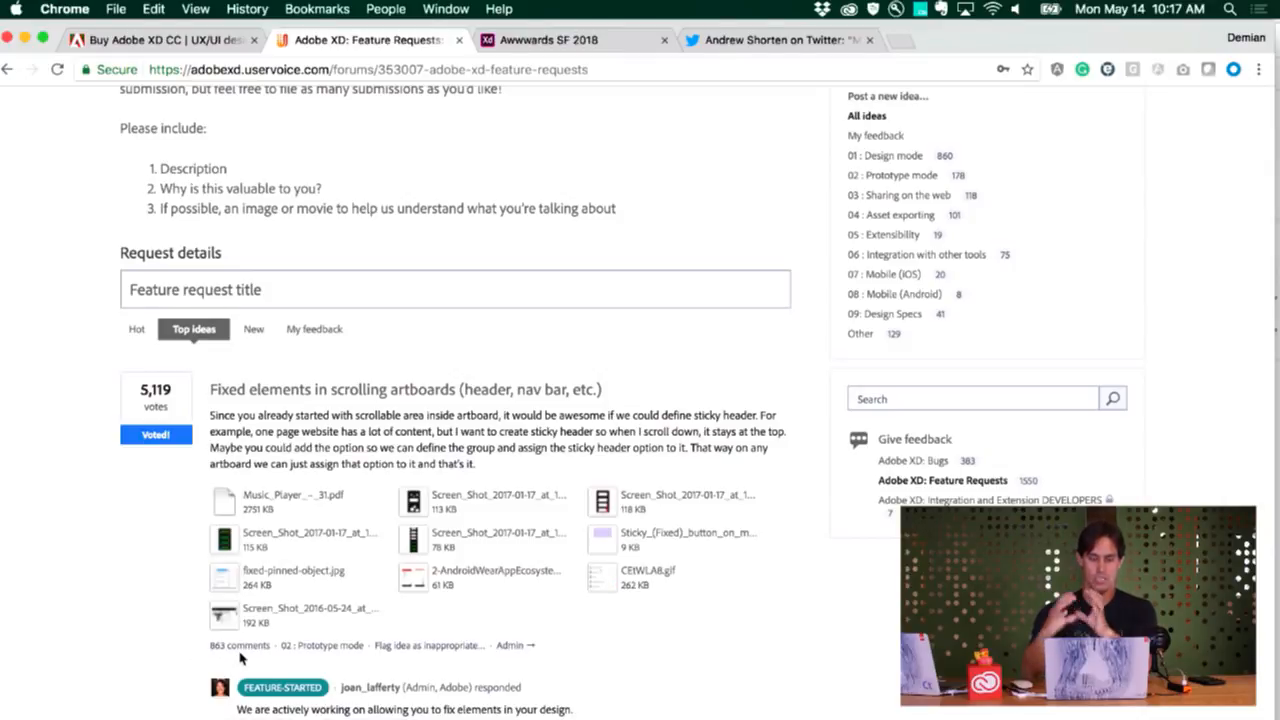
scroll(240, 657, down, 1)
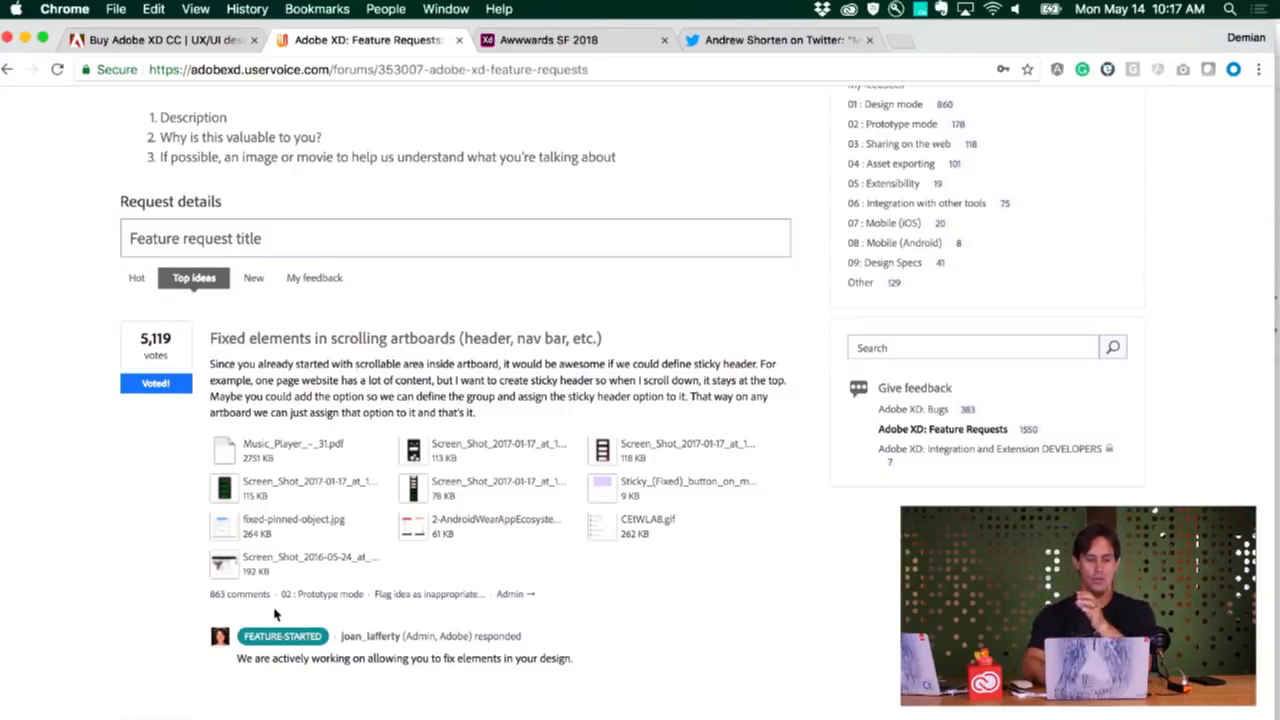
scroll(275, 612, down, 1)
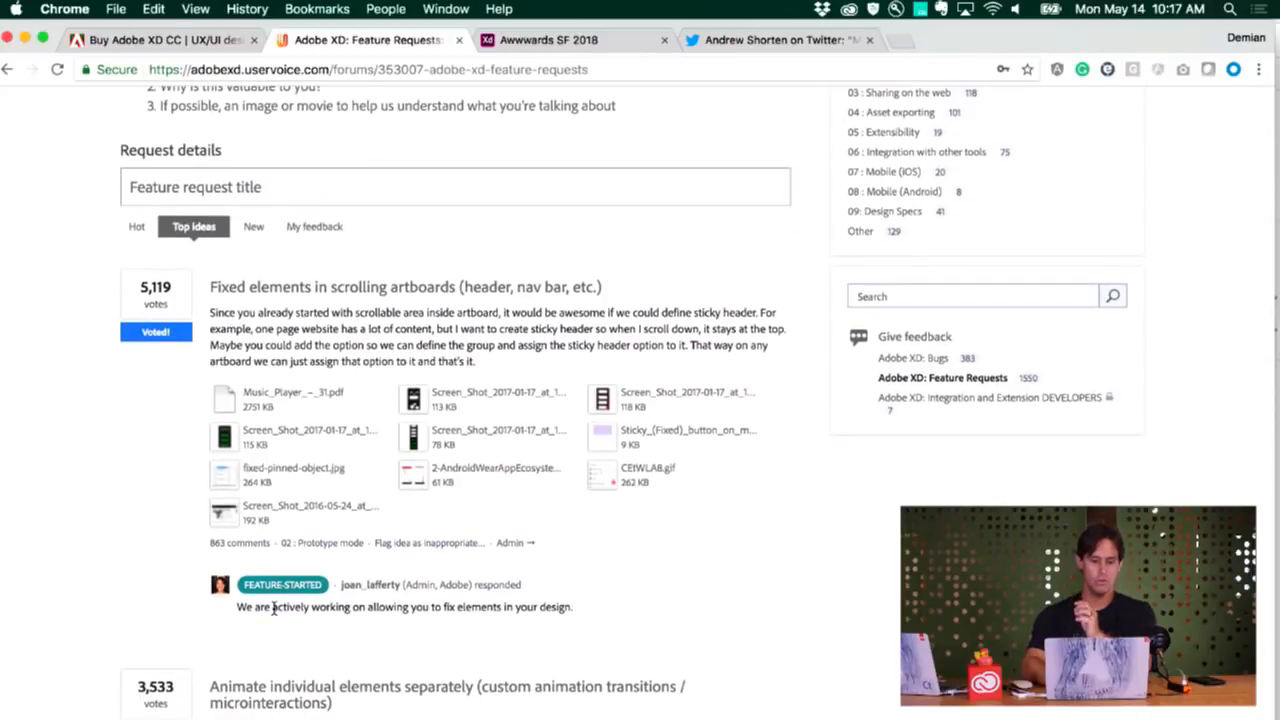
Examine the status of the other top feature requests, down to Artboard Overlays in interactive prototypes
scroll(274, 609, down, 2)
scroll(274, 612, down, 5)
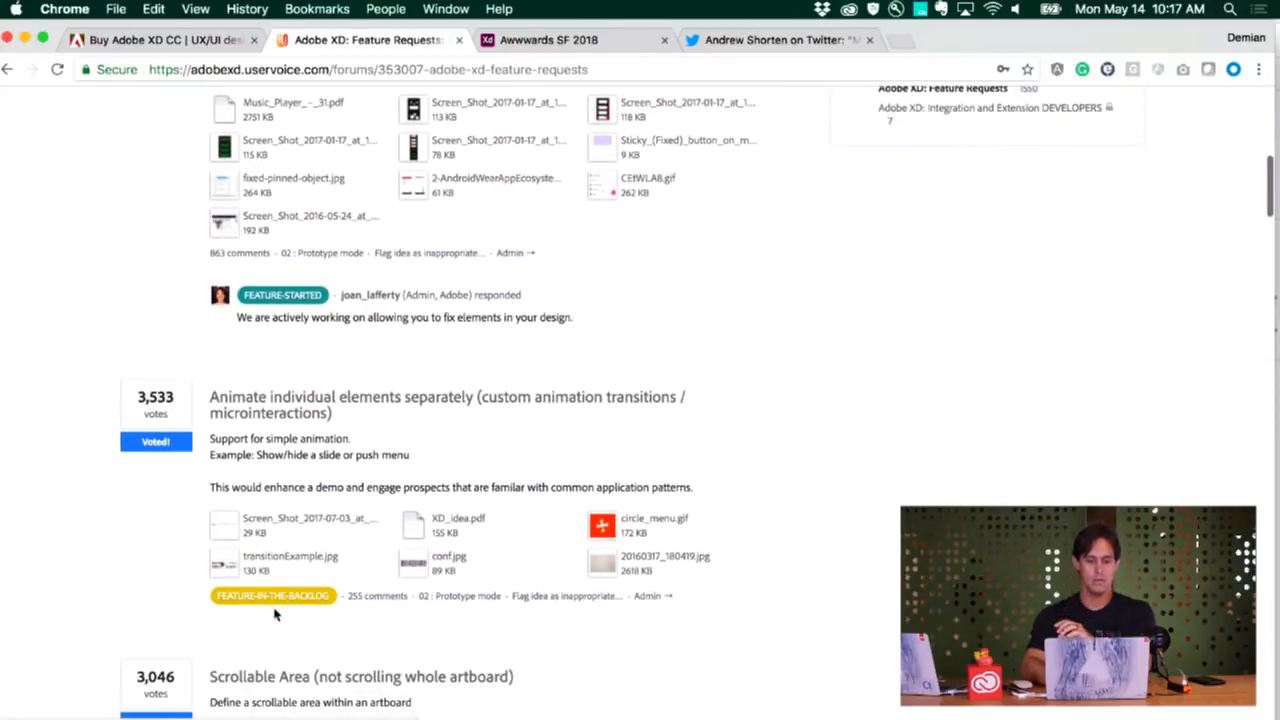
scroll(275, 615, down, 7)
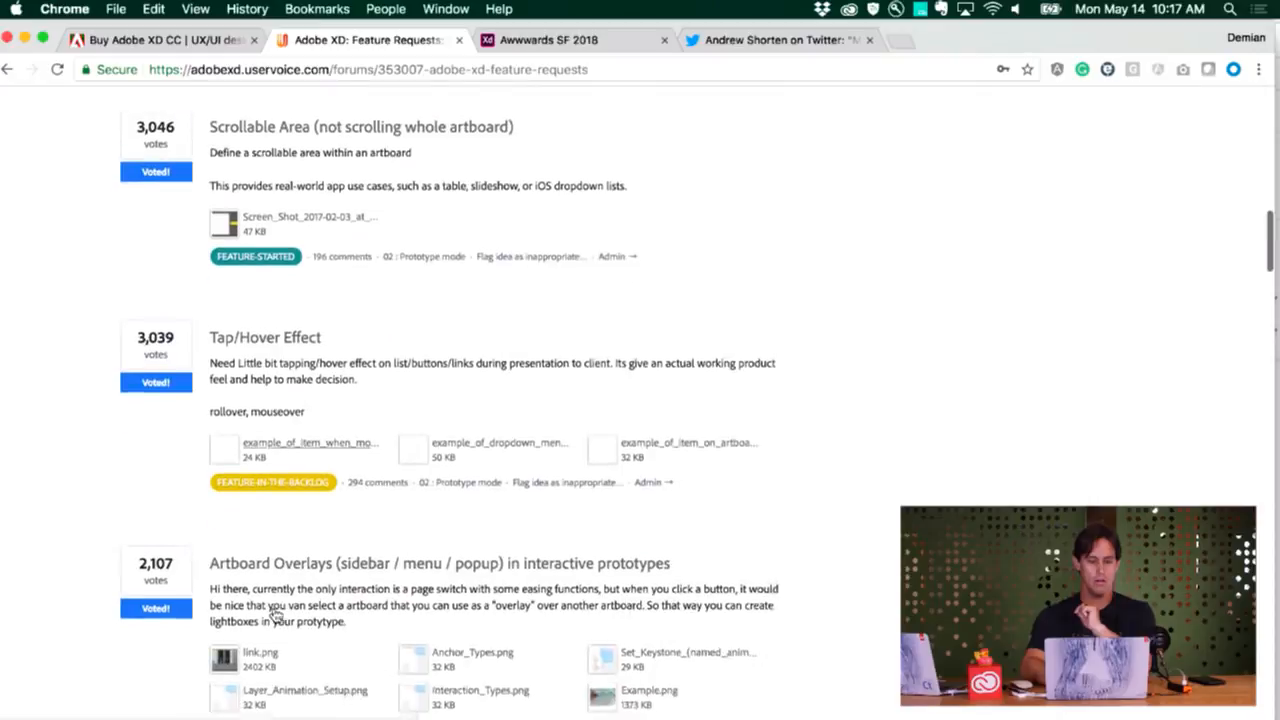
scroll(275, 614, down, 2)
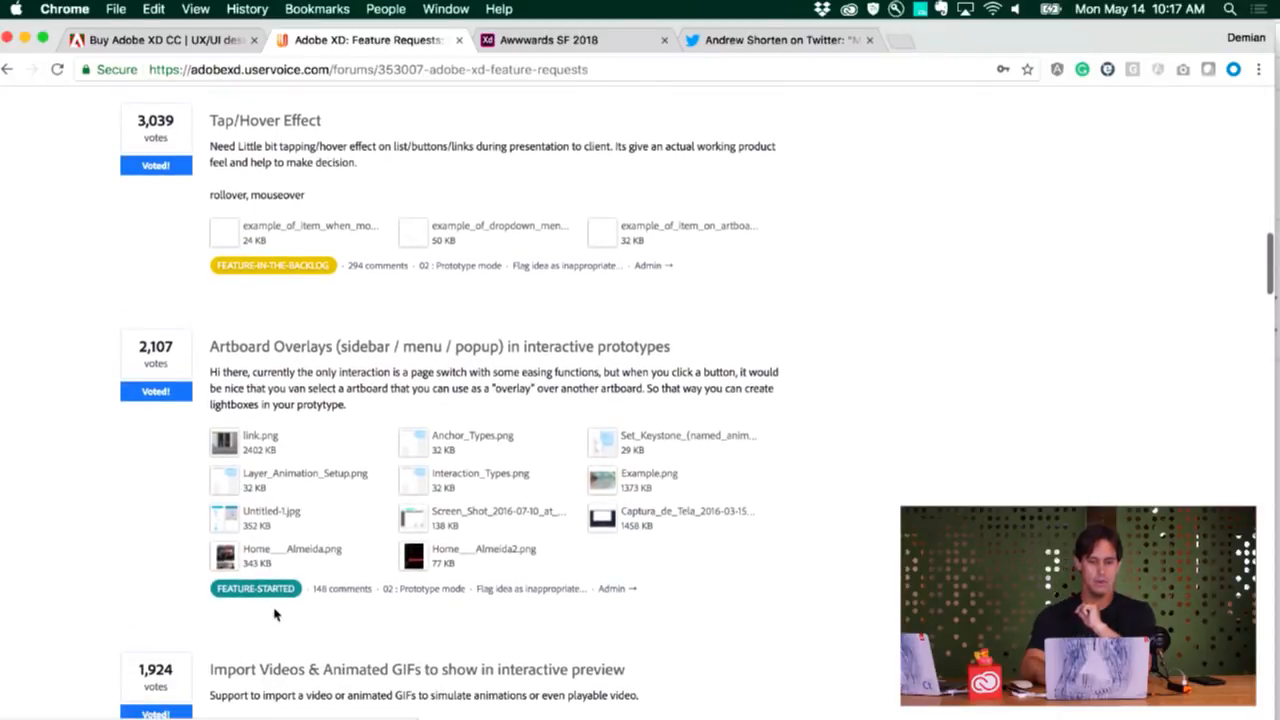
scroll(284, 596, up, 1)
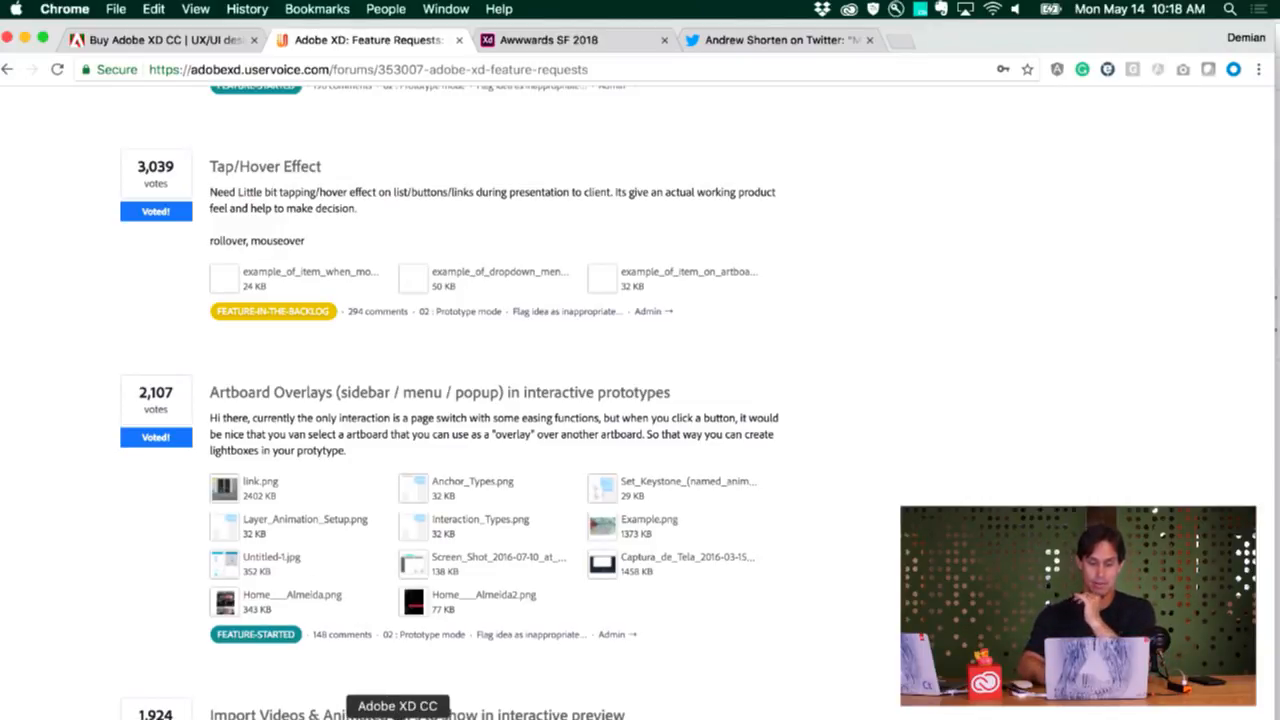
Switch back to Adobe XD, delete the rotated GO LIVE NOW button and close the Wires - Web document without saving
click(397, 716)
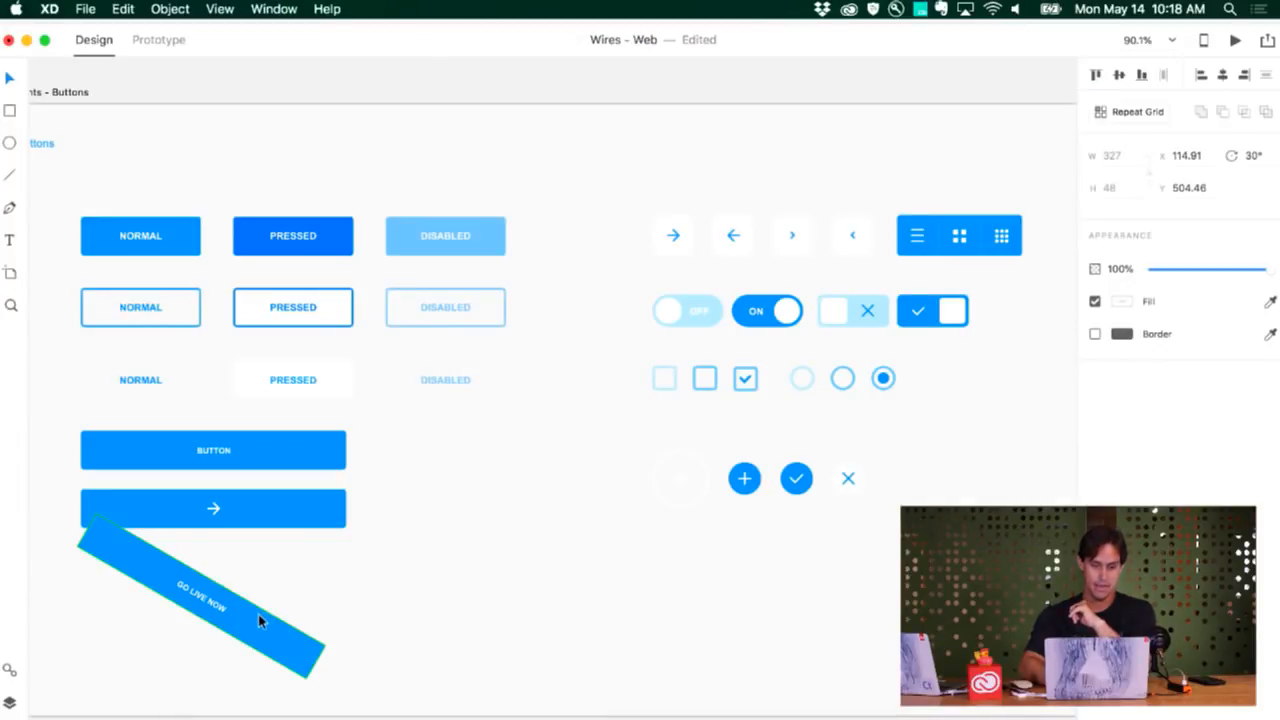
key(Delete)
key(super+w)
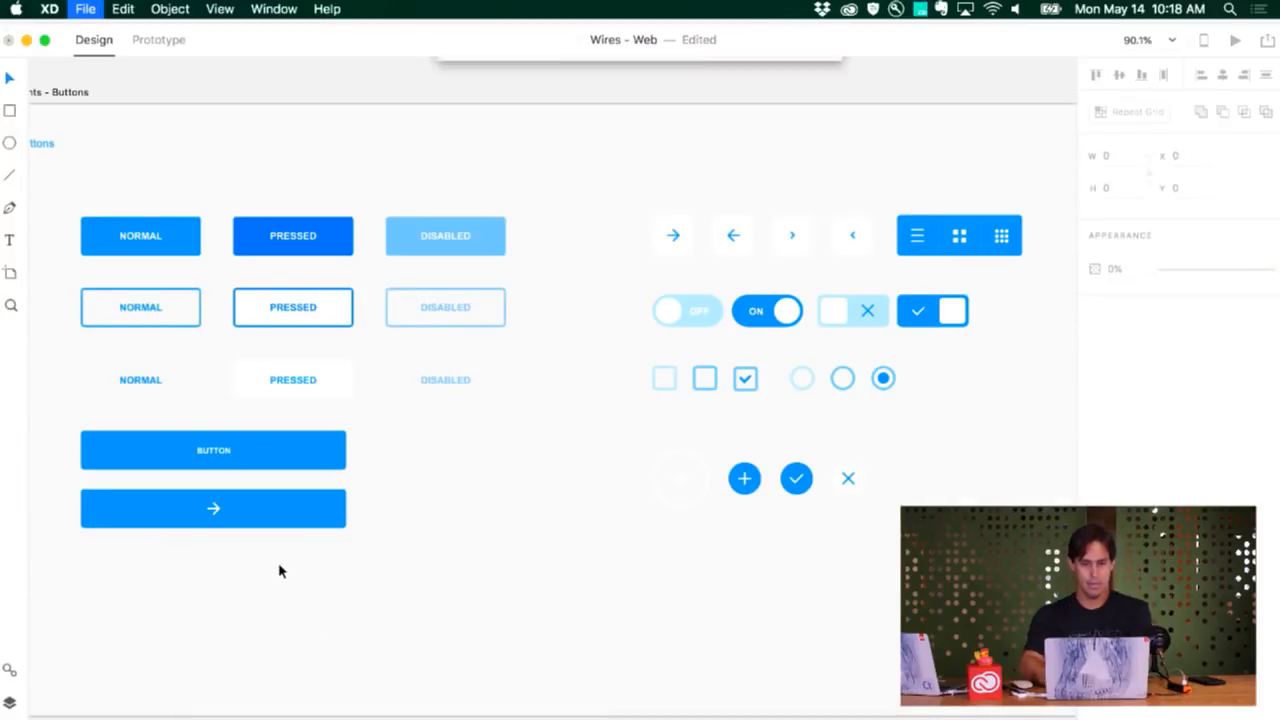
click(579, 147)
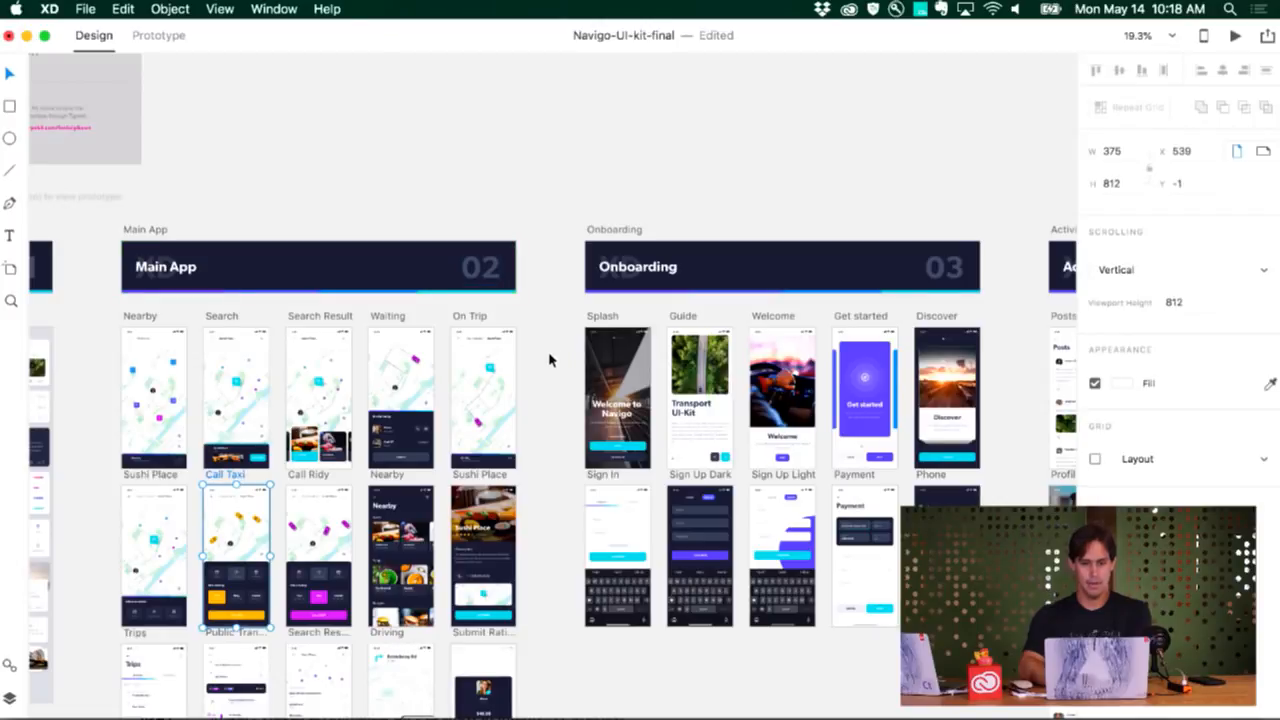
From the Navigo-UI-kit-final document, open the online page listing more UI kits for Adobe XD
scroll(535, 467, down, 5)
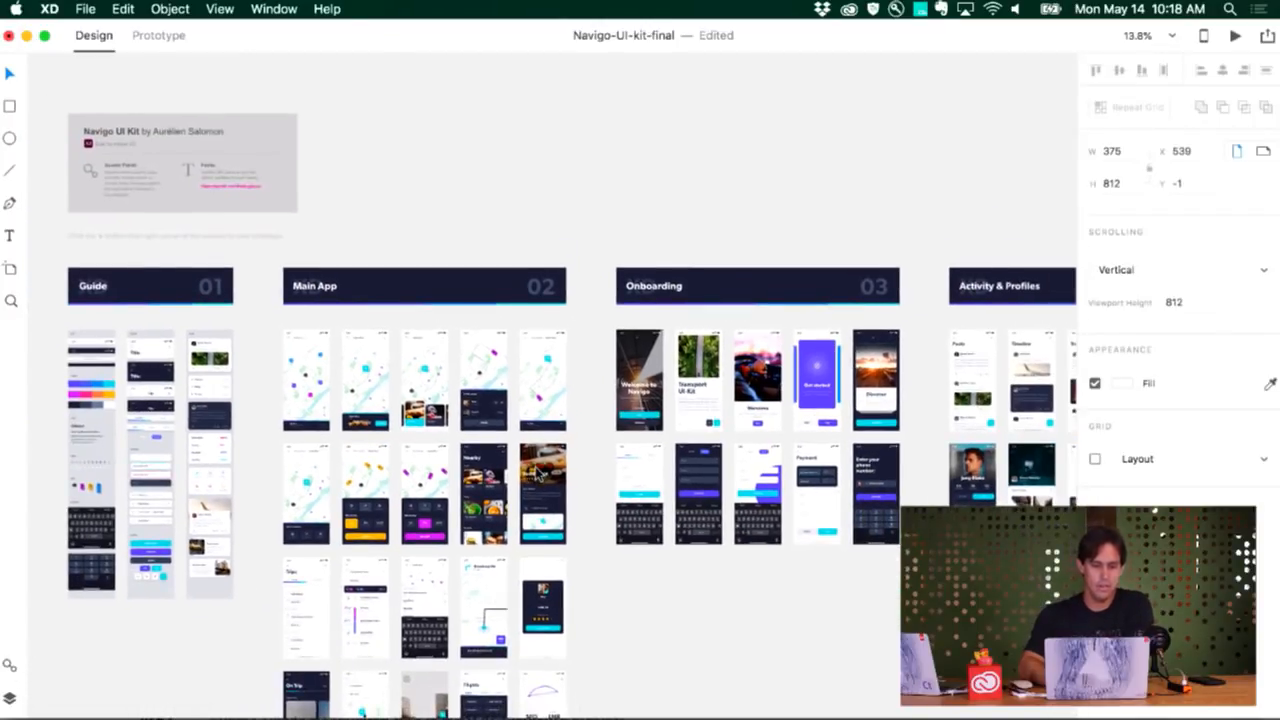
click(92, 9)
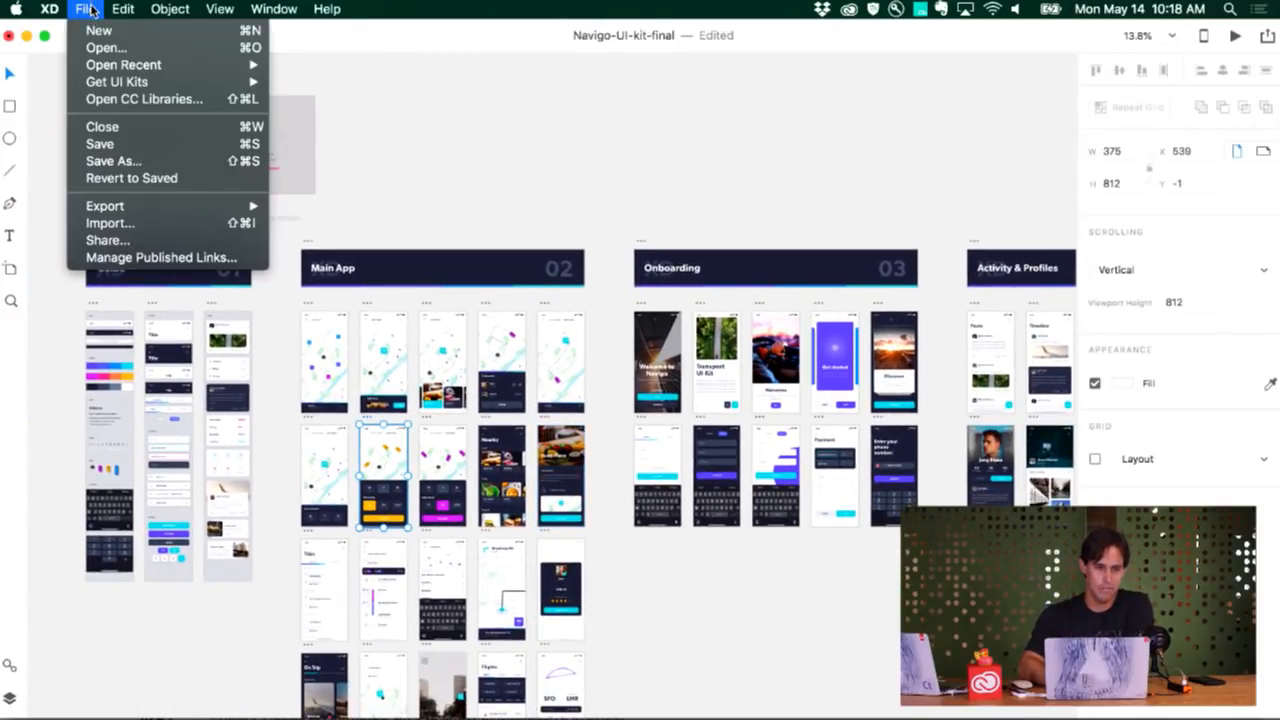
mouse_move(115, 84)
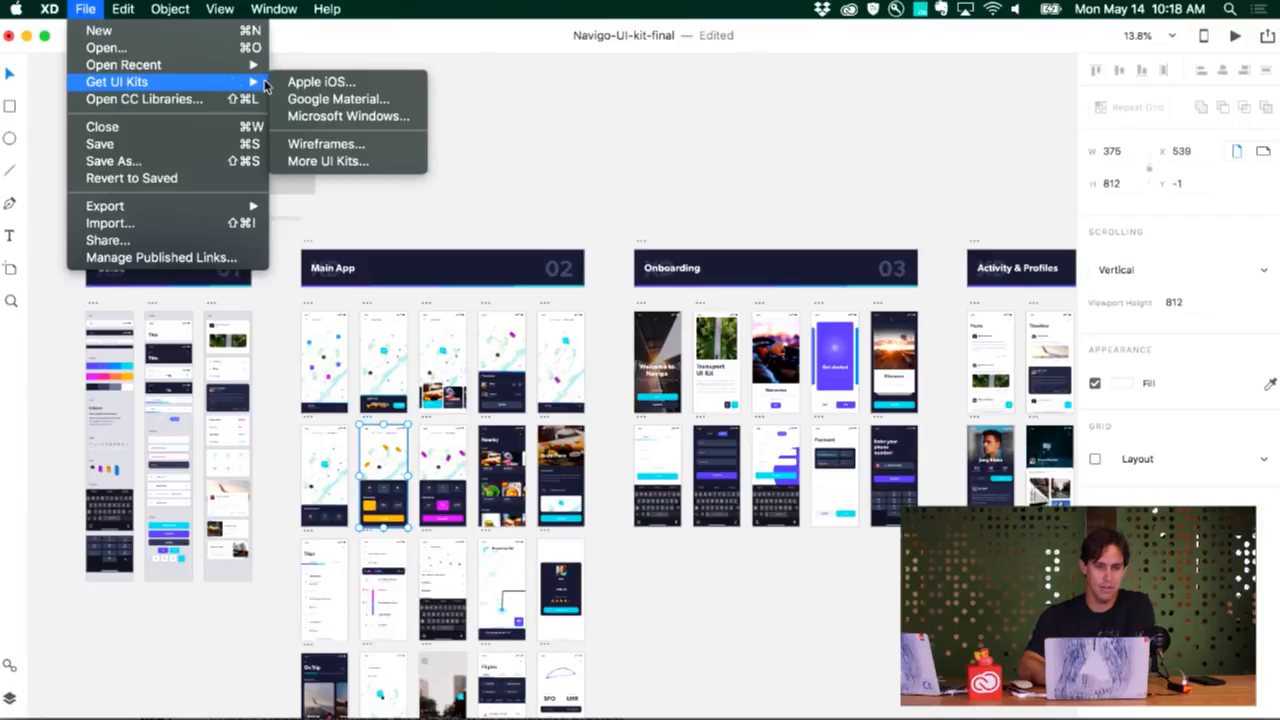
click(307, 161)
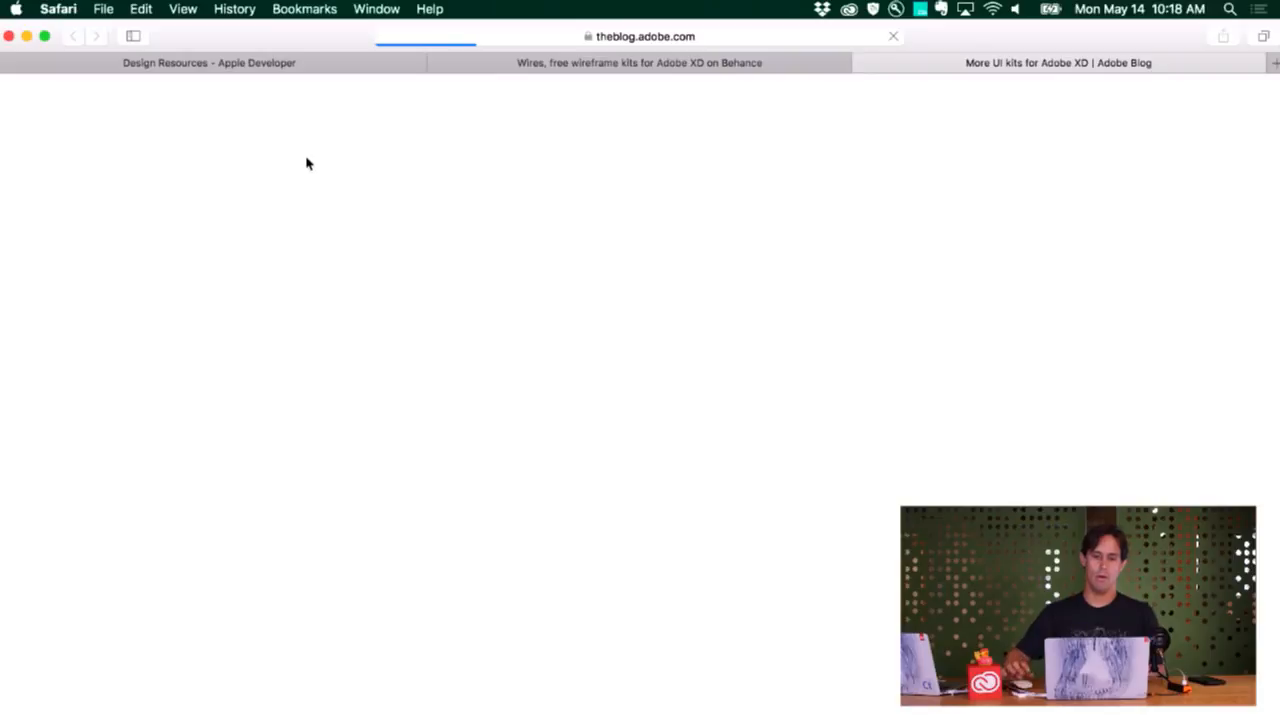
Look through the blog's UI kits, including Smartwatch and Dashboard, and try to open the Transportation and ridesharing kit
scroll(443, 449, down, 15)
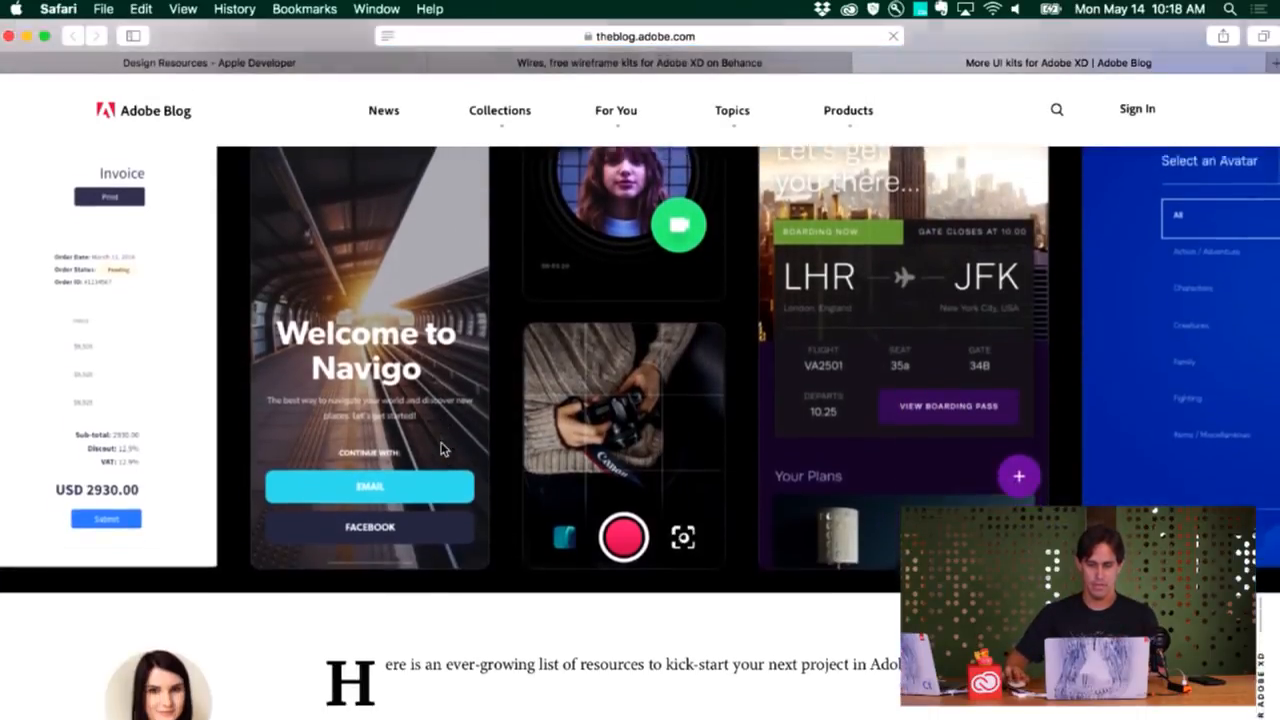
scroll(443, 449, down, 8)
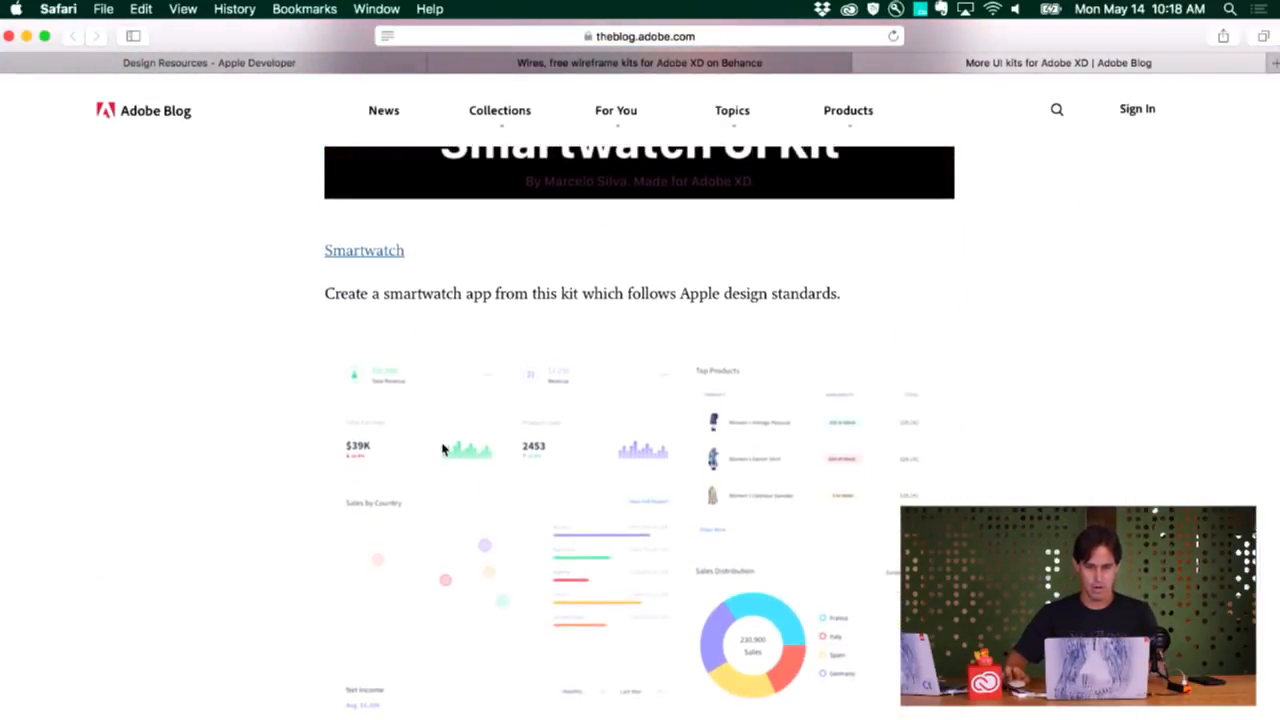
scroll(443, 449, down, 8)
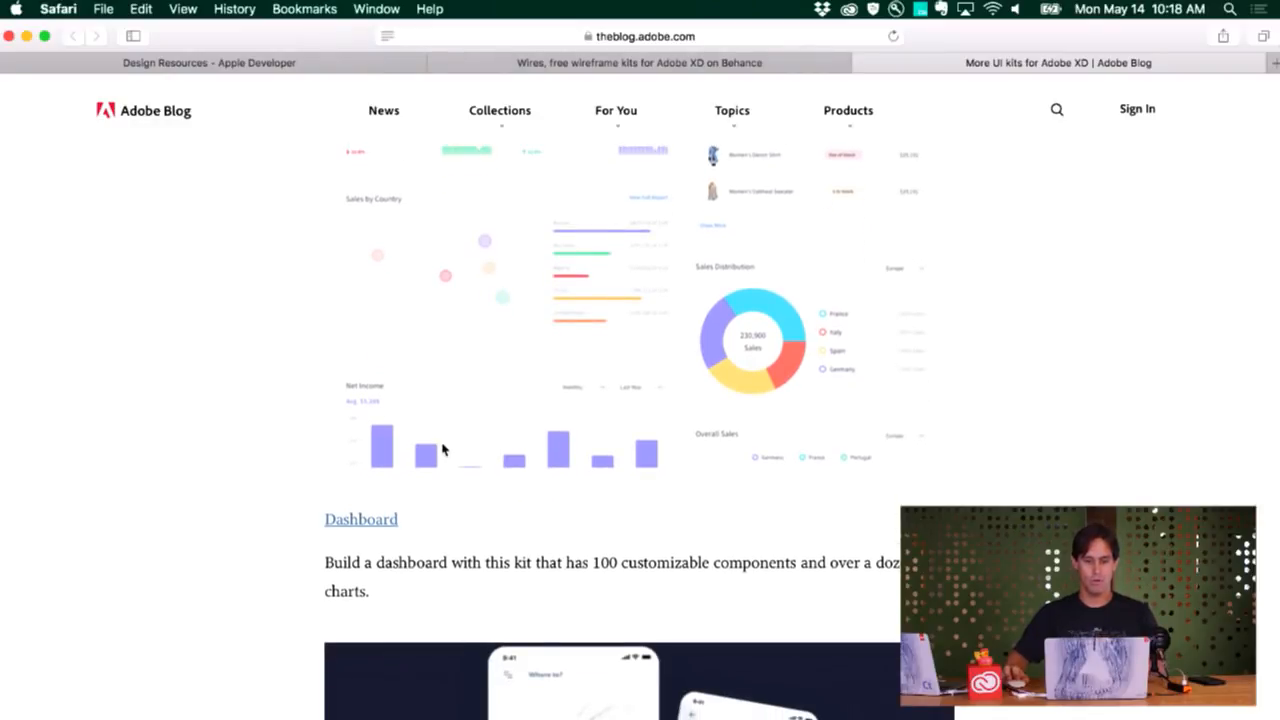
scroll(443, 449, down, 1)
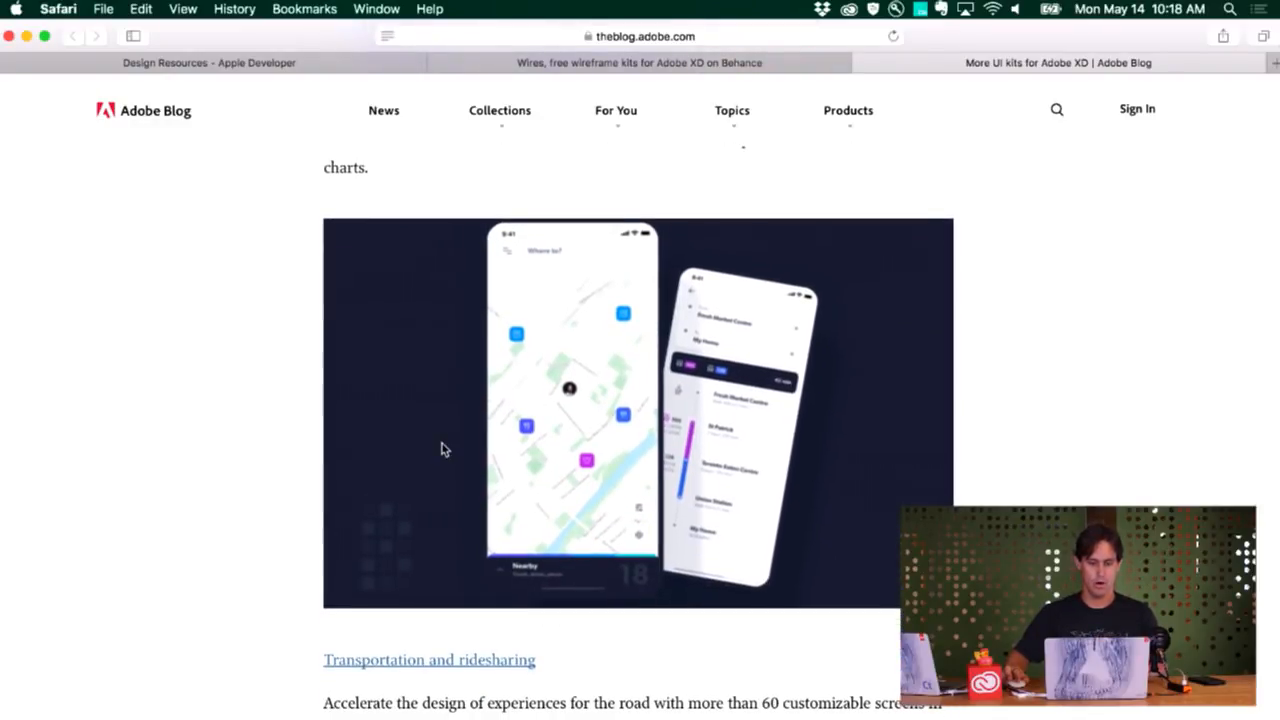
scroll(446, 463, up, 1)
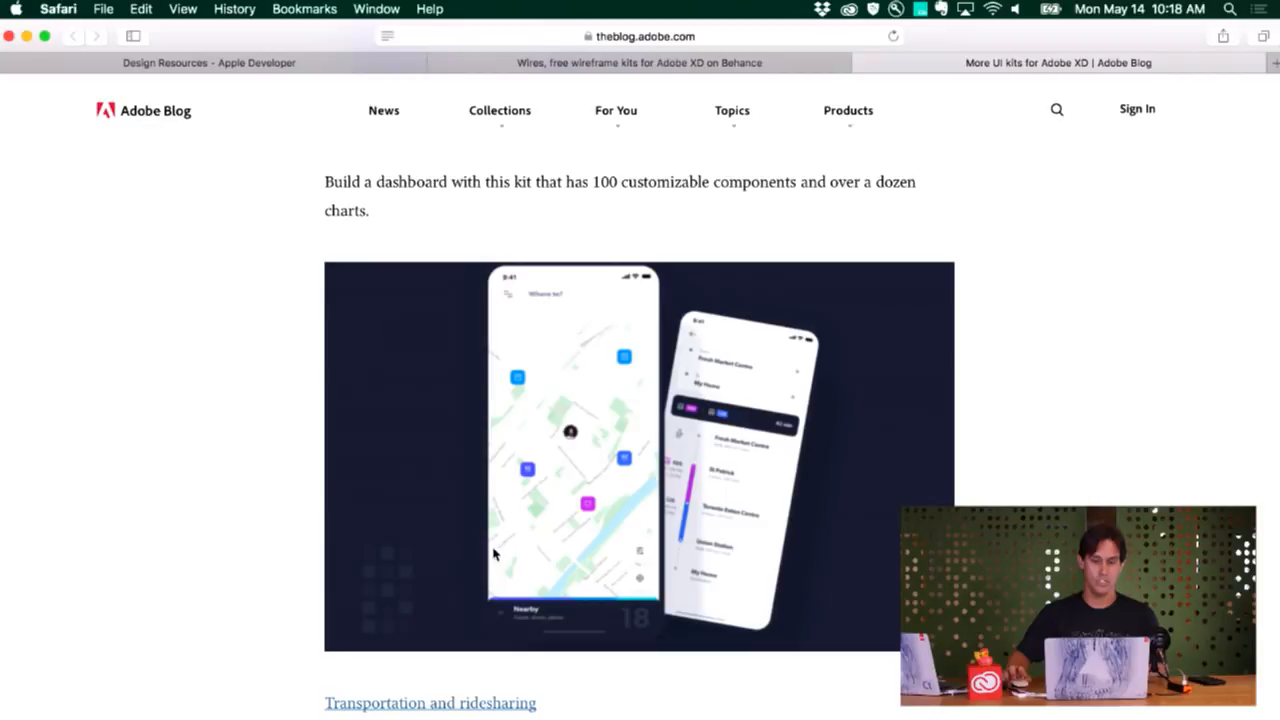
scroll(494, 551, up, 1)
scroll(494, 551, down, 3)
click(465, 653)
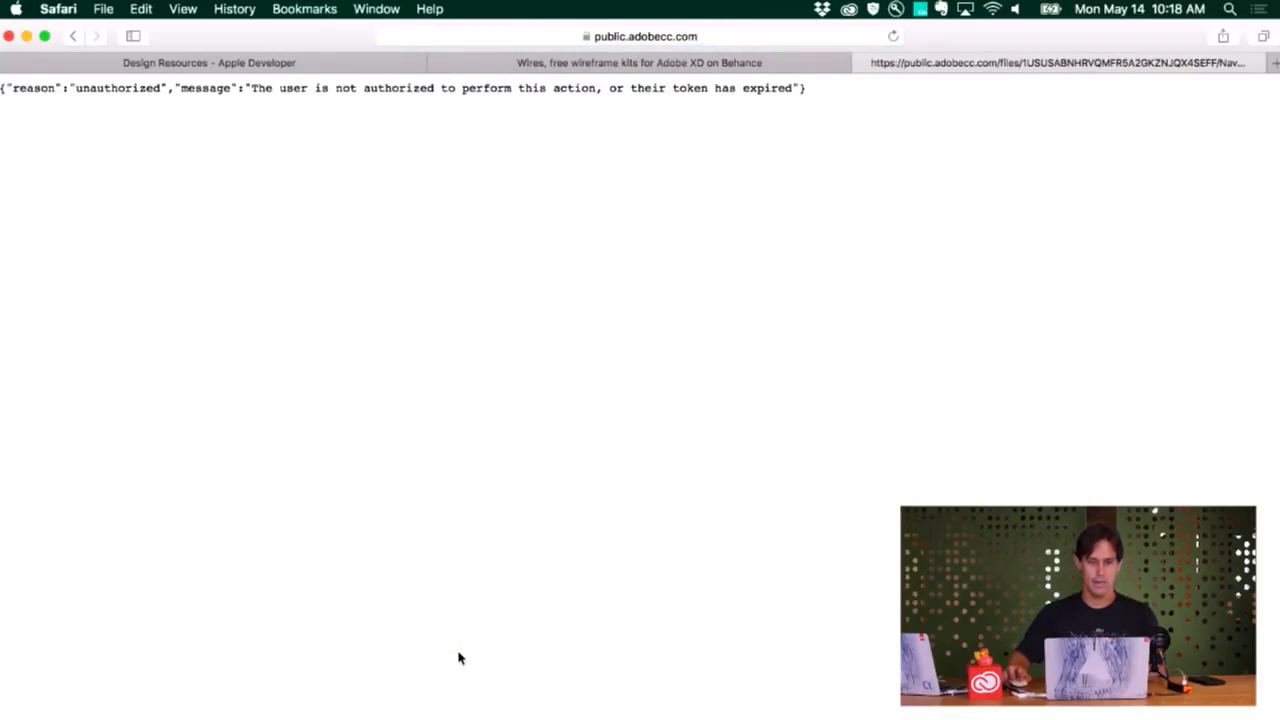
Return to the More UI kits blog post and find the Transportation and ridesharing entry again
click(70, 38)
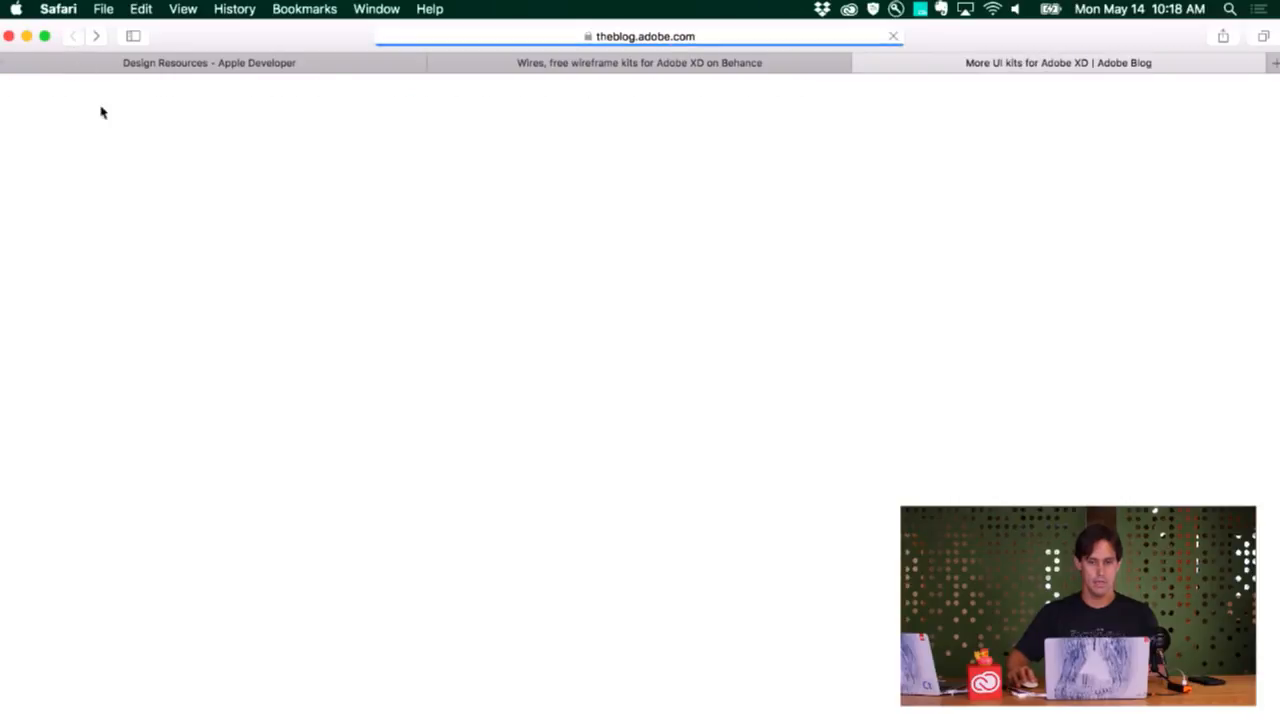
scroll(254, 420, down, 5)
scroll(254, 420, down, 10)
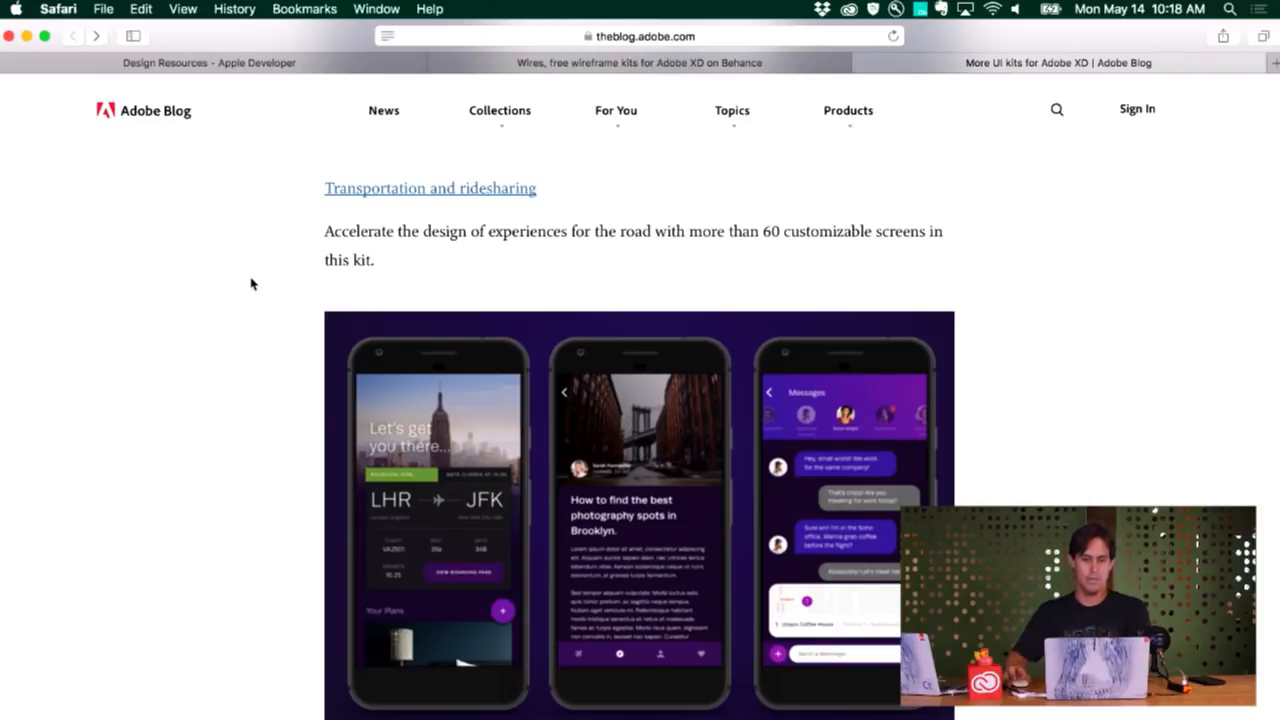
Switch back to Adobe XD and examine the Navigo UI Kit information card above the artboards
key(super+Tab)
key(Tab)
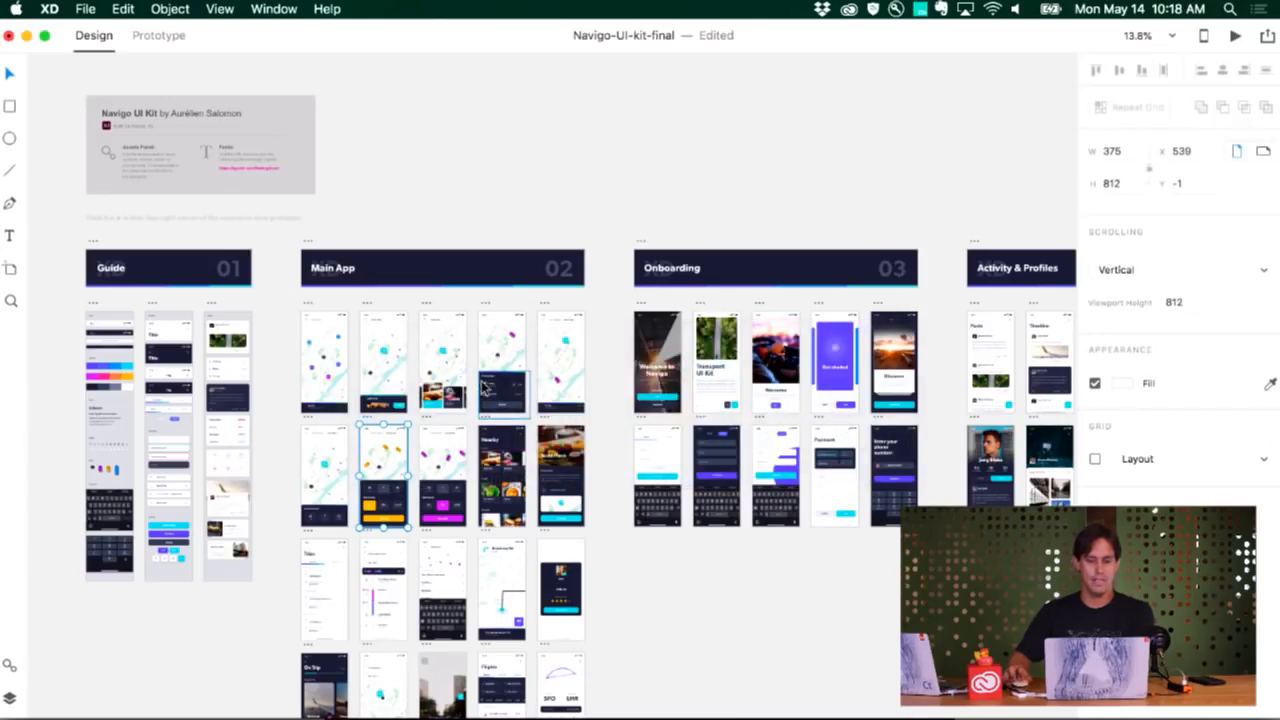
scroll(449, 373, down, 3)
scroll(440, 355, right, 1)
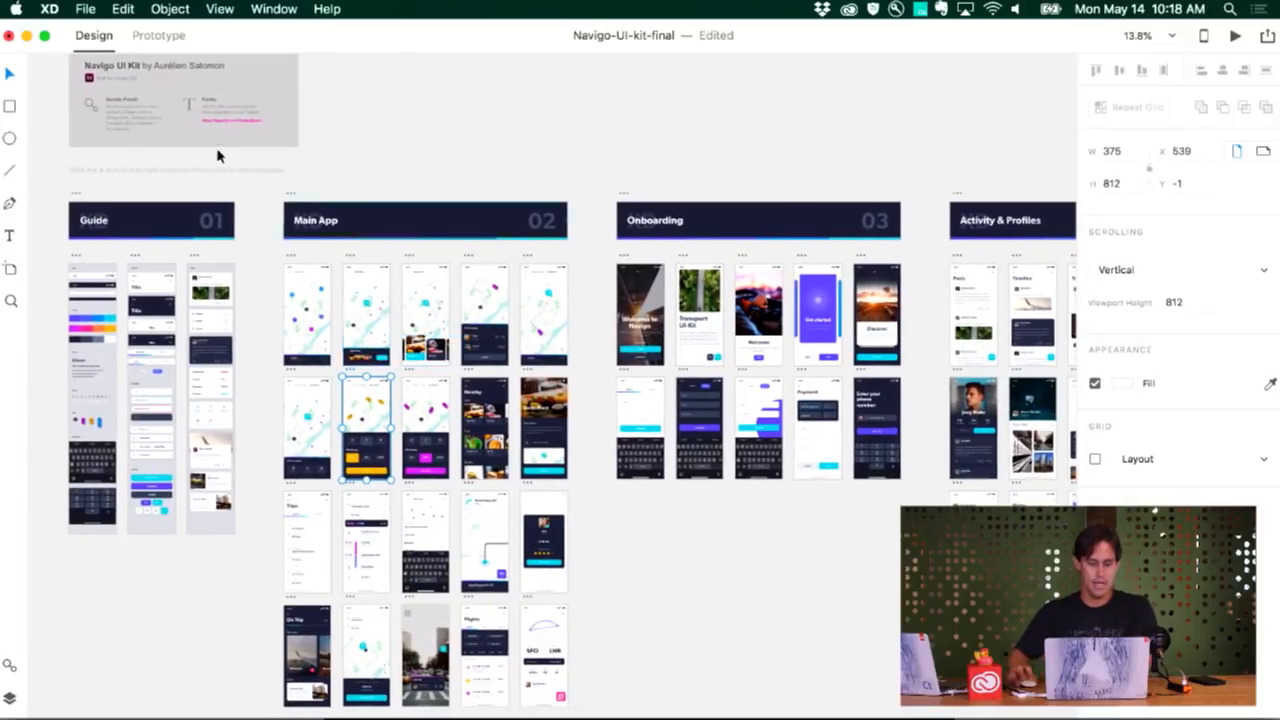
scroll(214, 163, up, 3)
scroll(214, 163, up, 5)
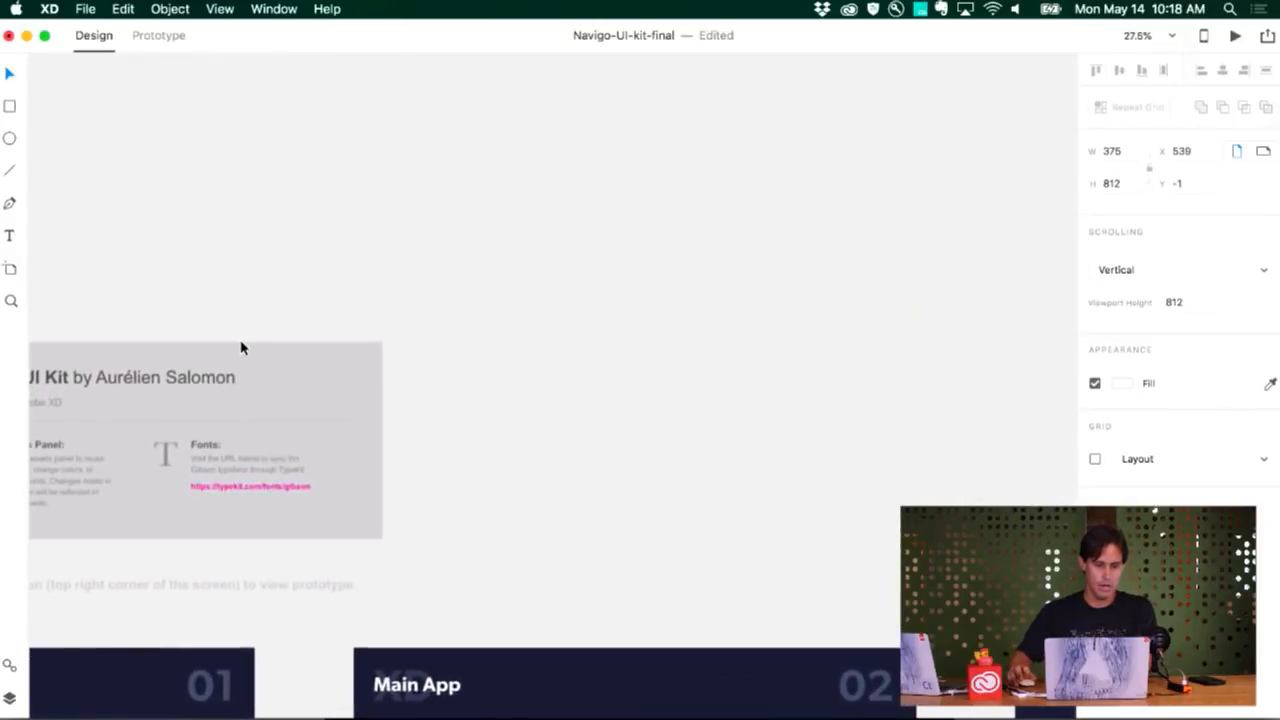
Show the Navigo UI kit's assets and examine its colors and Gibson character styles
scroll(245, 347, up, 4)
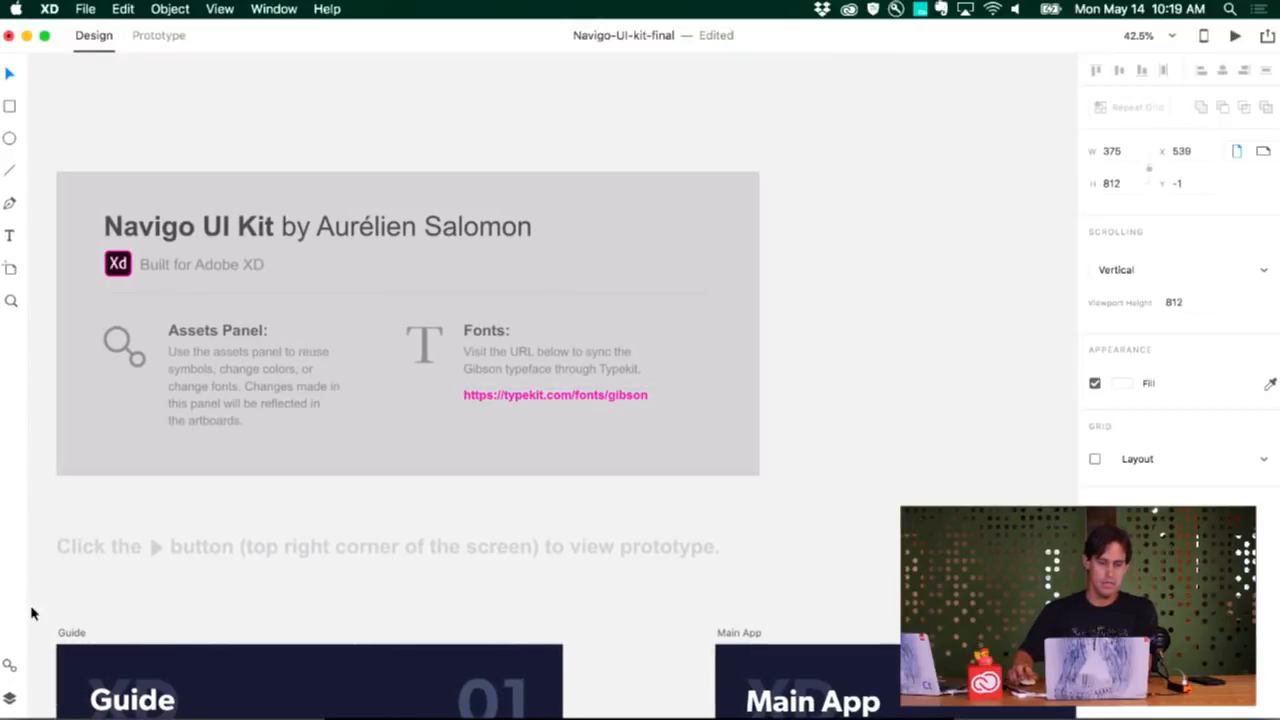
click(9, 665)
scroll(160, 211, up, 10)
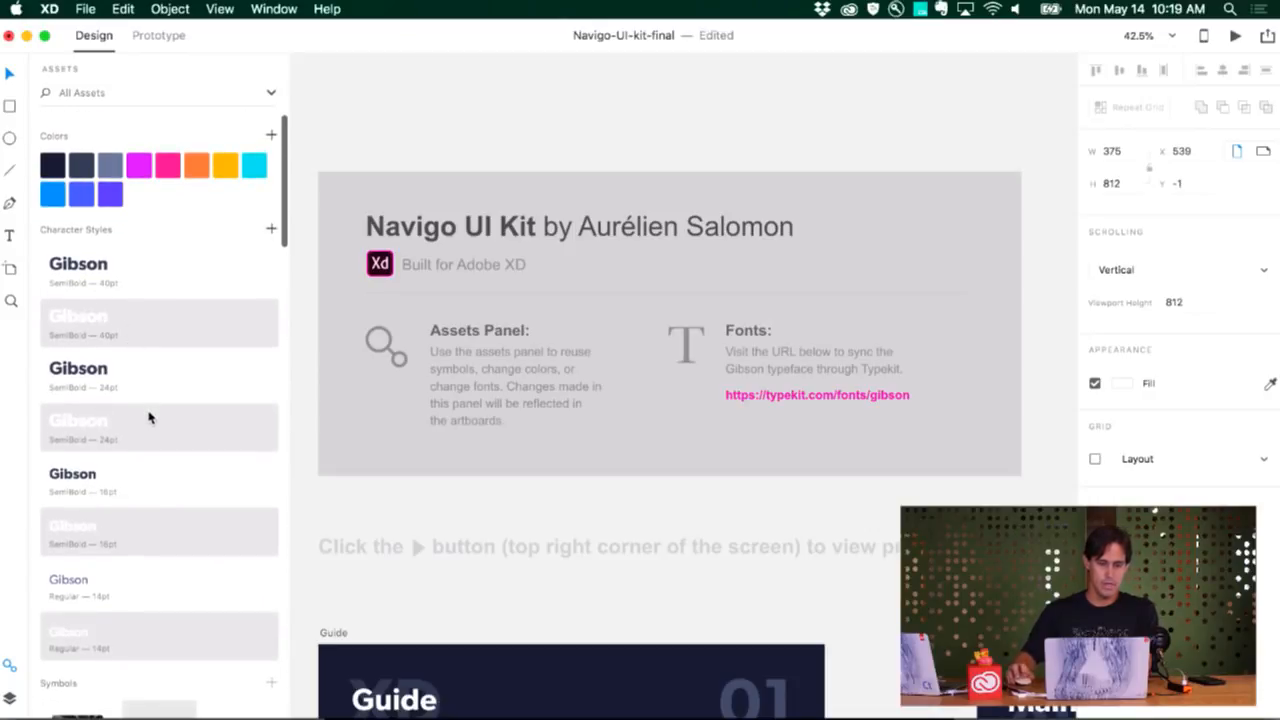
scroll(149, 417, down, 5)
scroll(149, 417, up, 5)
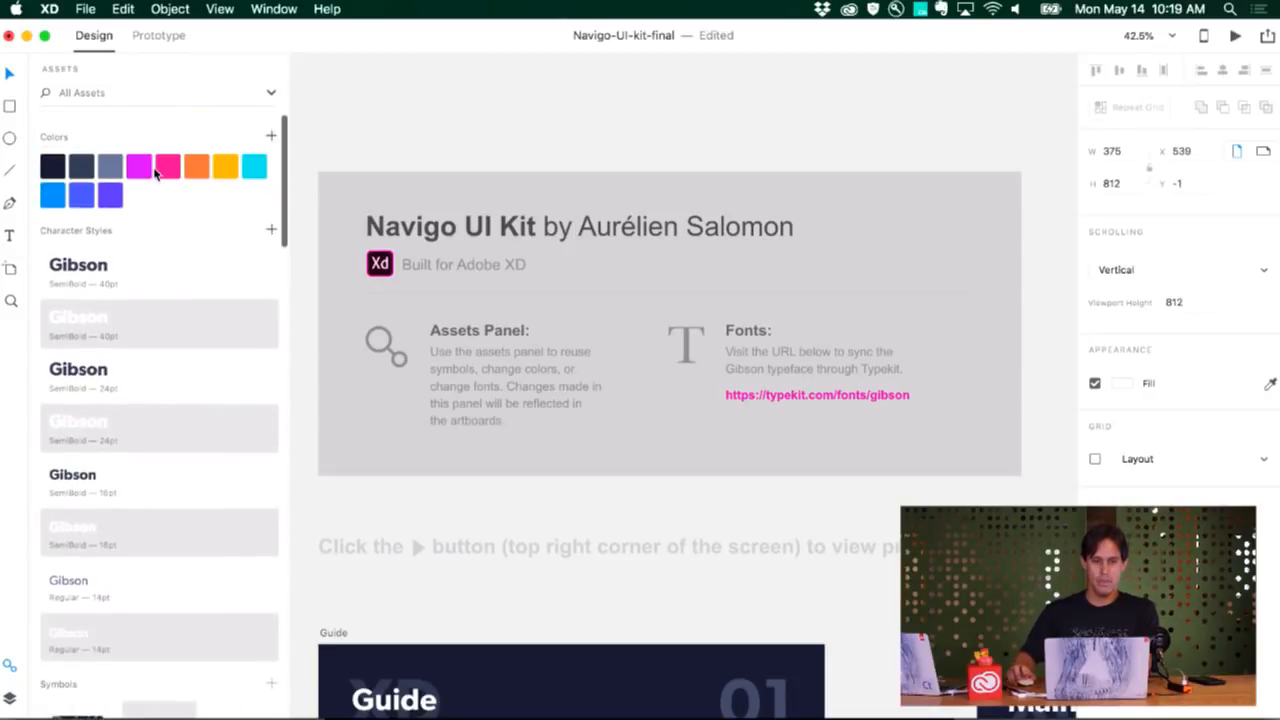
mouse_move(249, 283)
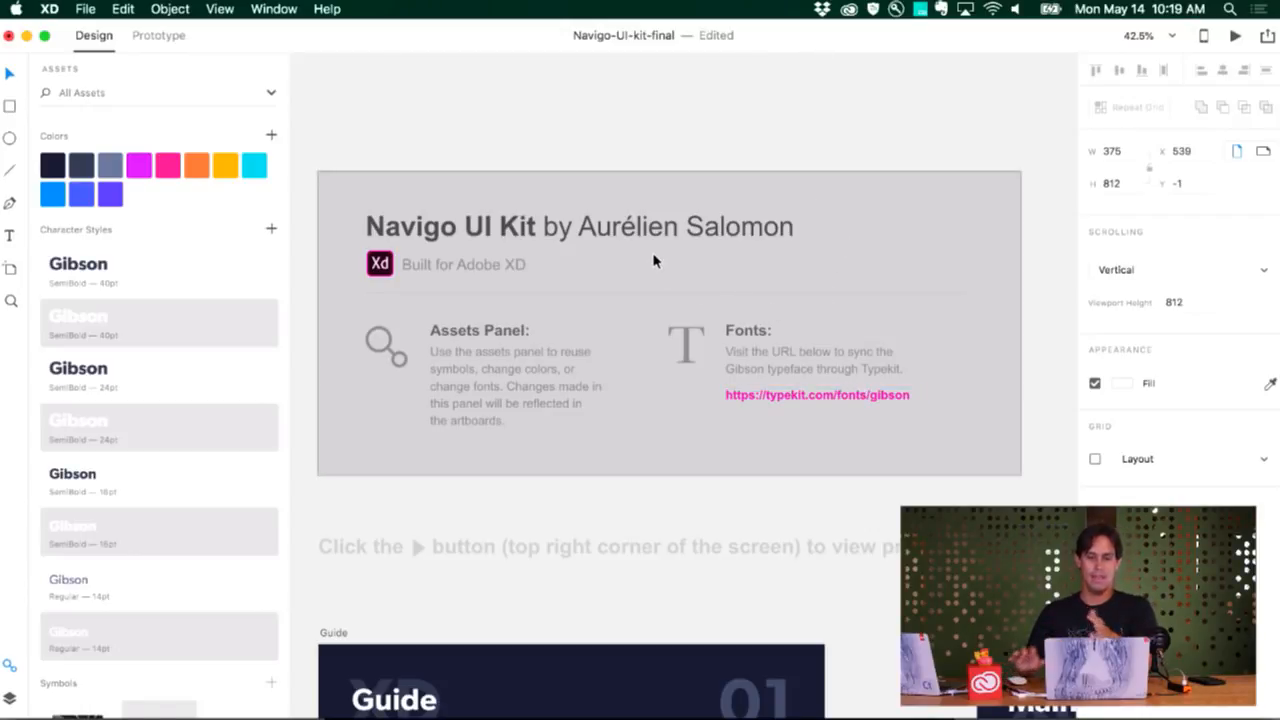
Look through the Navigo kit's symbols, from the keyboards and icons to the cars and action button
scroll(238, 292, down, 5)
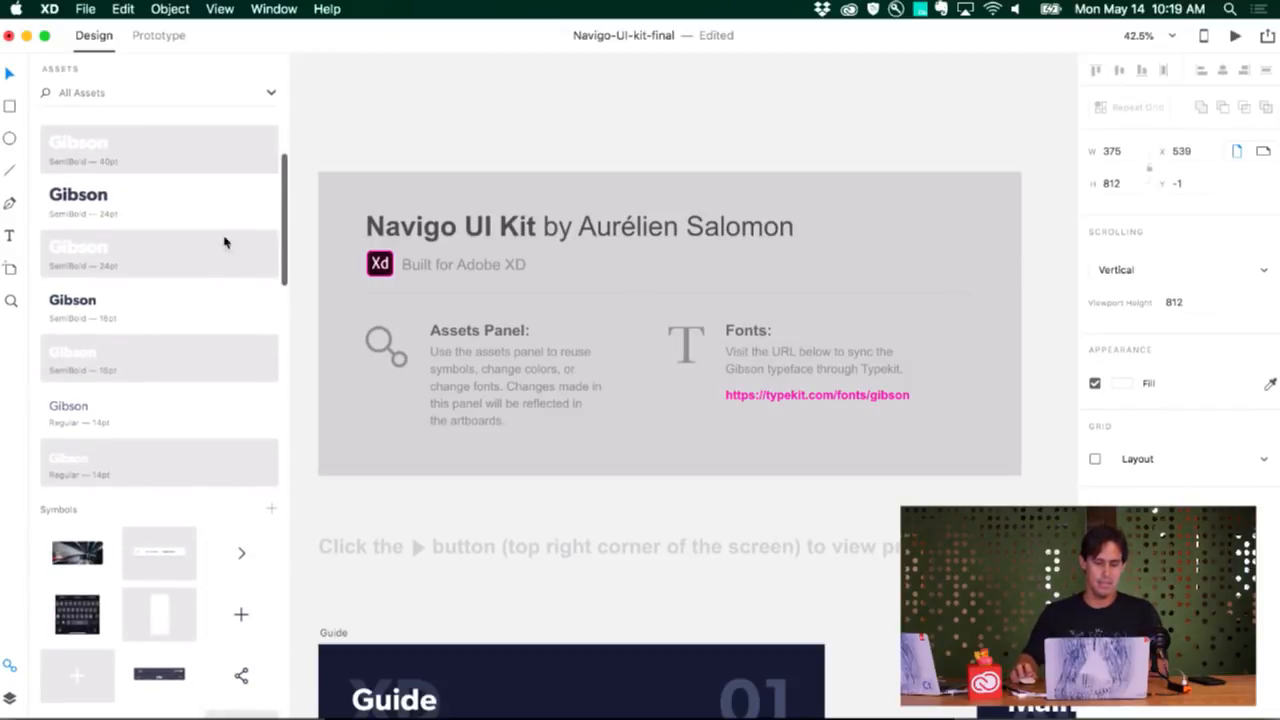
scroll(278, 394, down, 3)
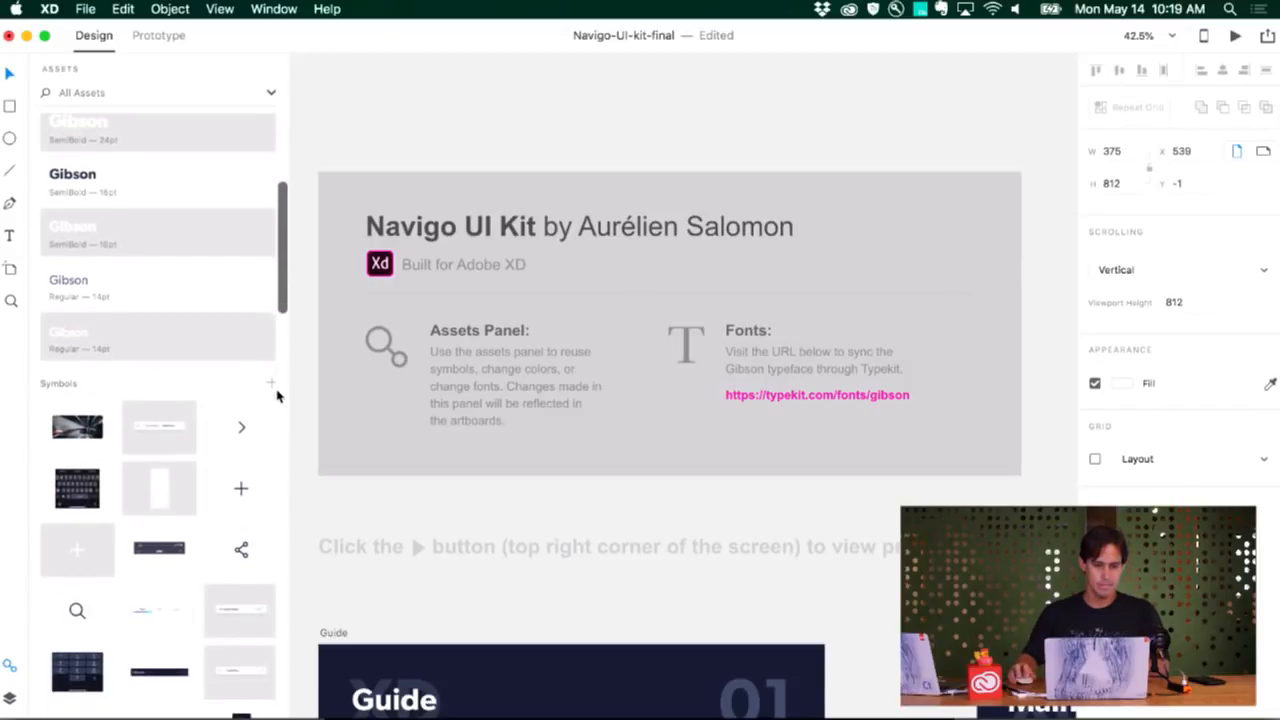
scroll(277, 391, down, 8)
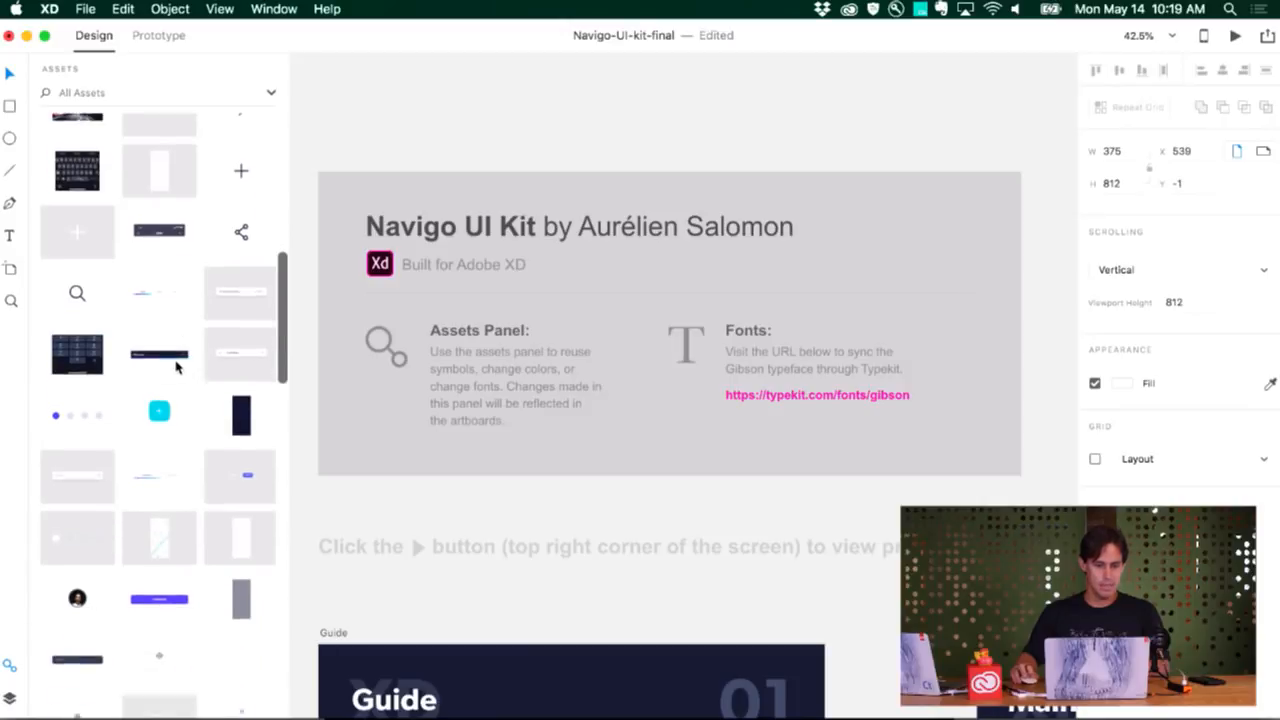
scroll(178, 380, down, 1)
scroll(178, 400, down, 10)
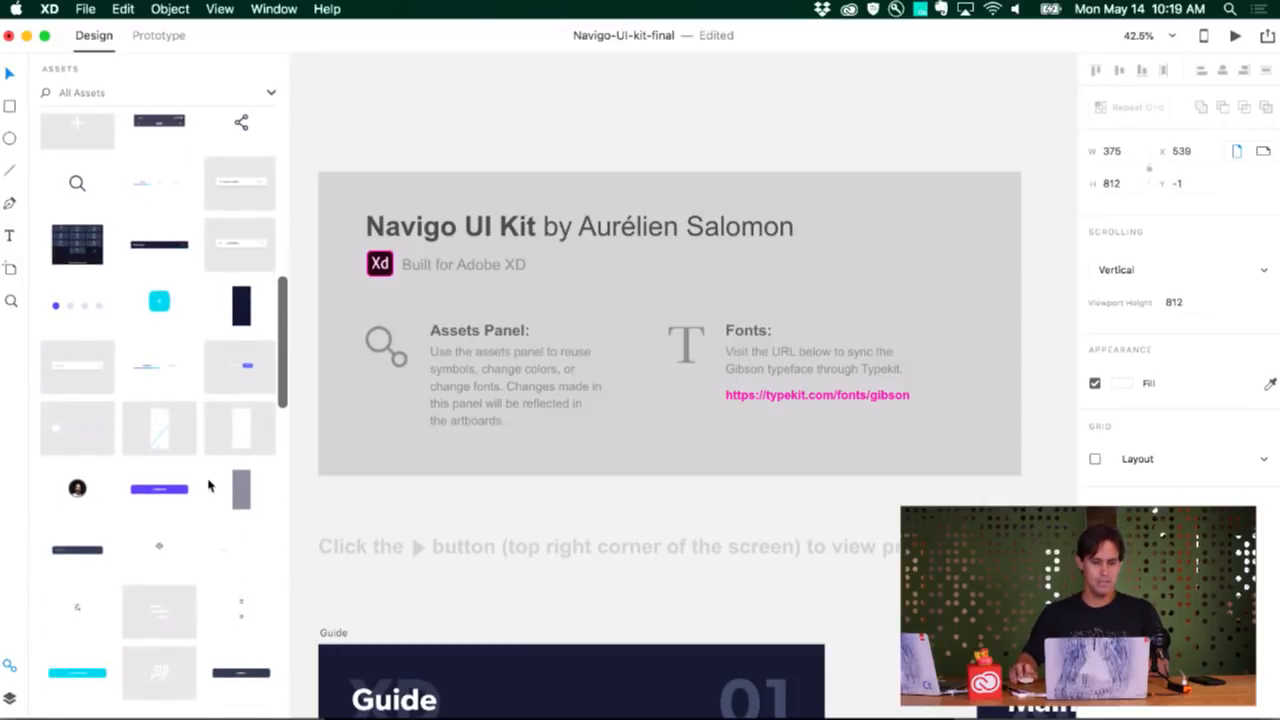
scroll(200, 488, down, 1)
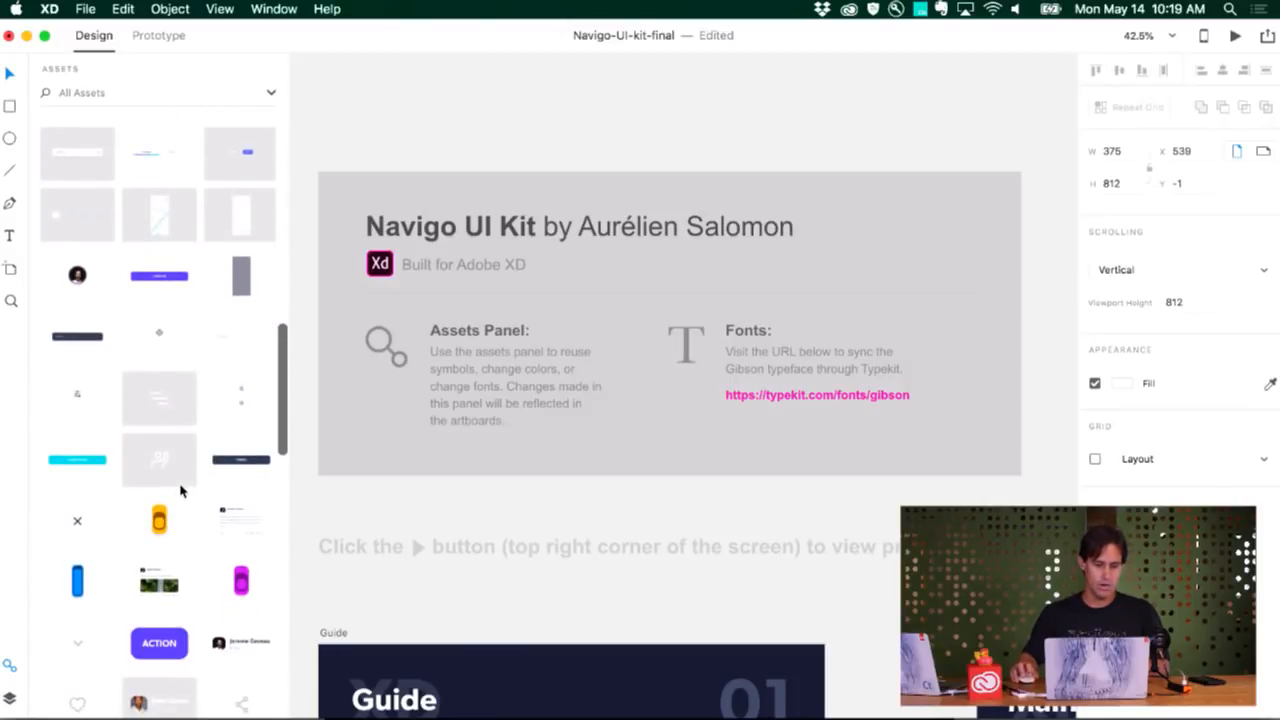
scroll(182, 491, down, 12)
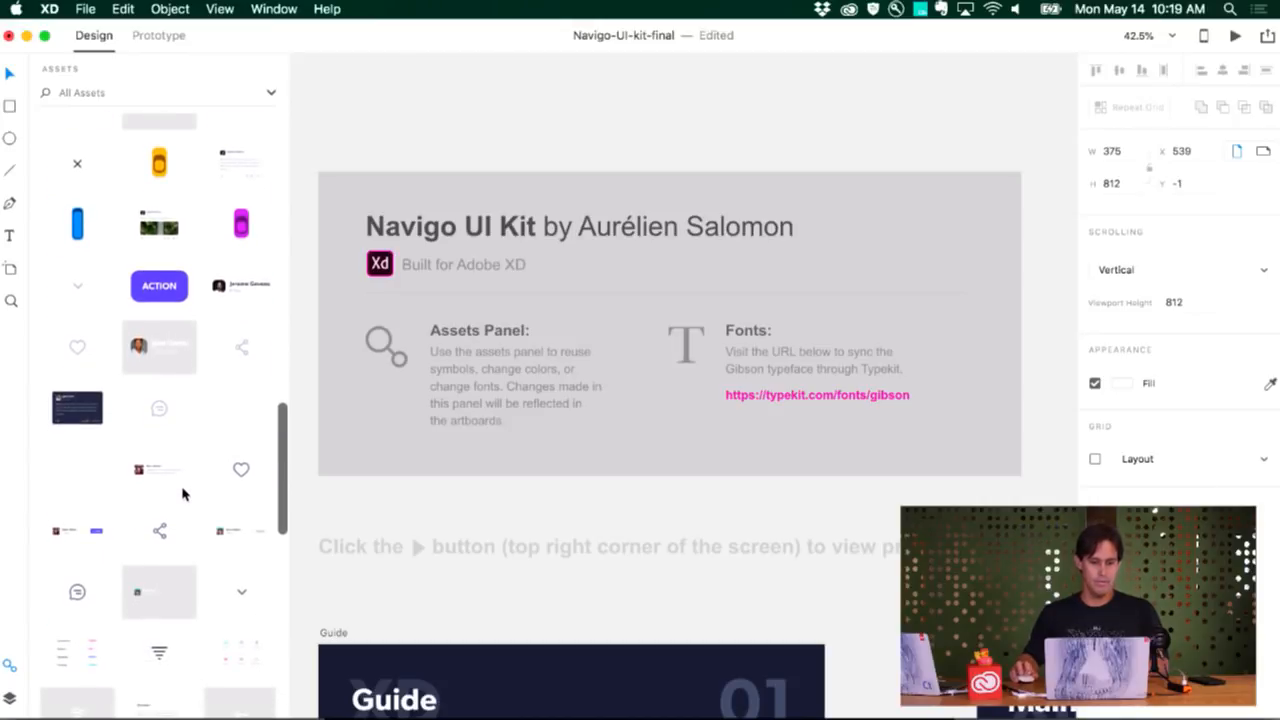
Switch to the sneak document and examine the Call Taxi and Call Taxi – 1 artboards and their map layers
key(super+grave)
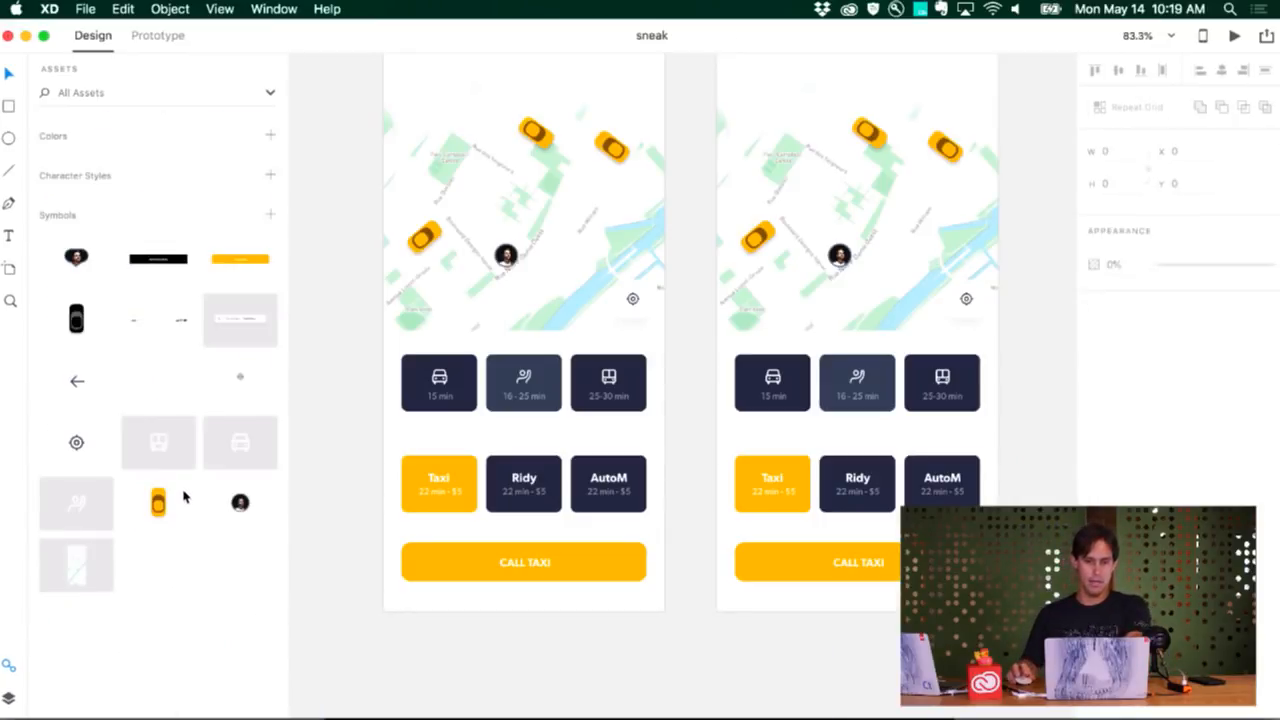
scroll(353, 451, up, 4)
scroll(352, 451, up, 2)
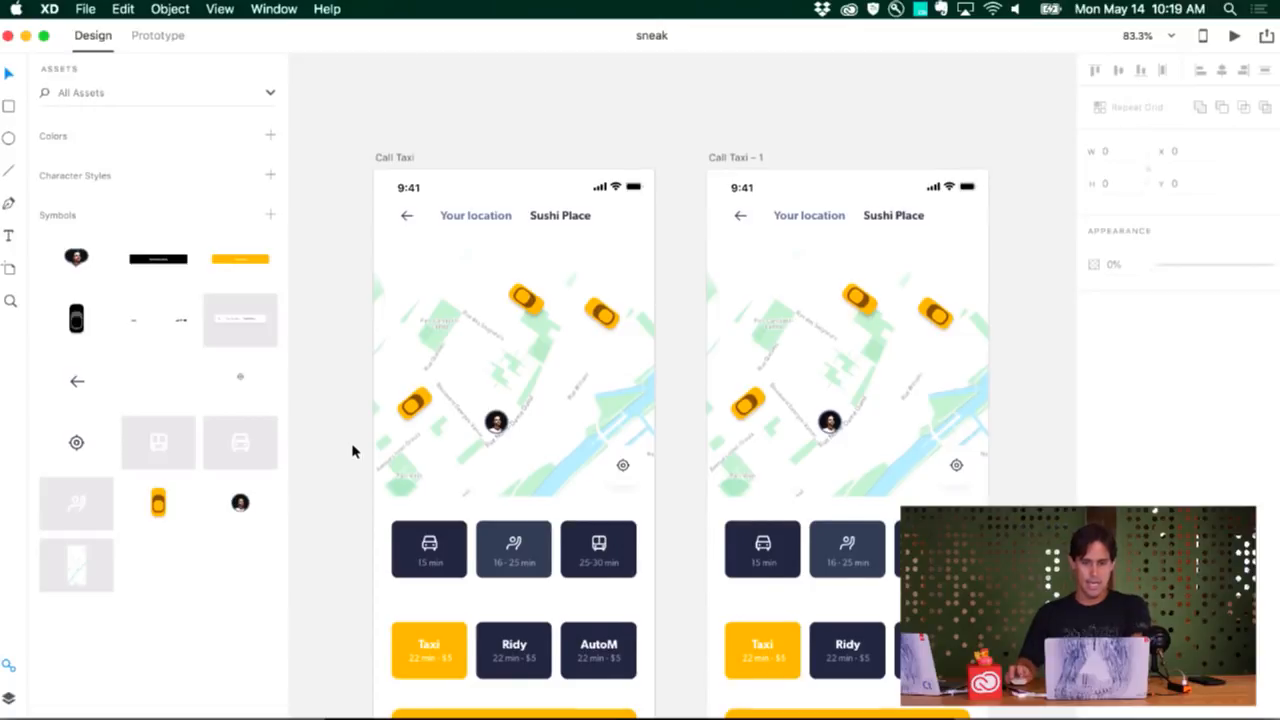
scroll(352, 451, down, 3)
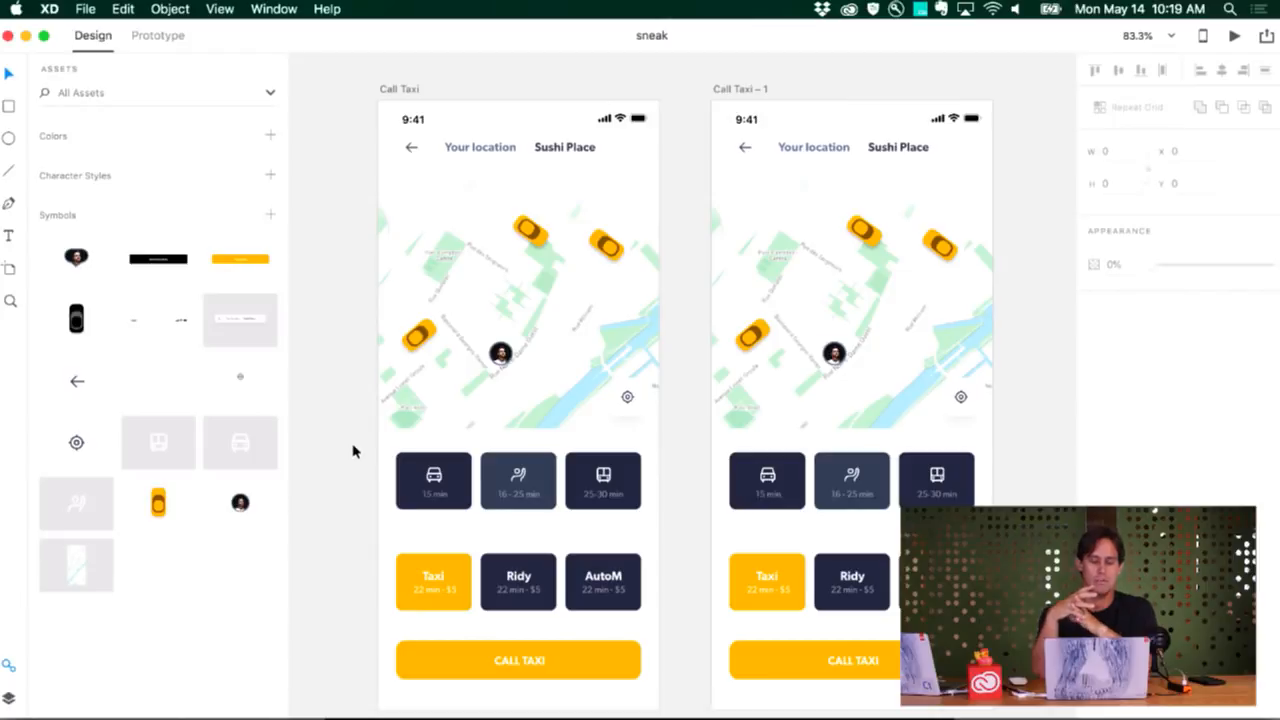
scroll(440, 363, down, 2)
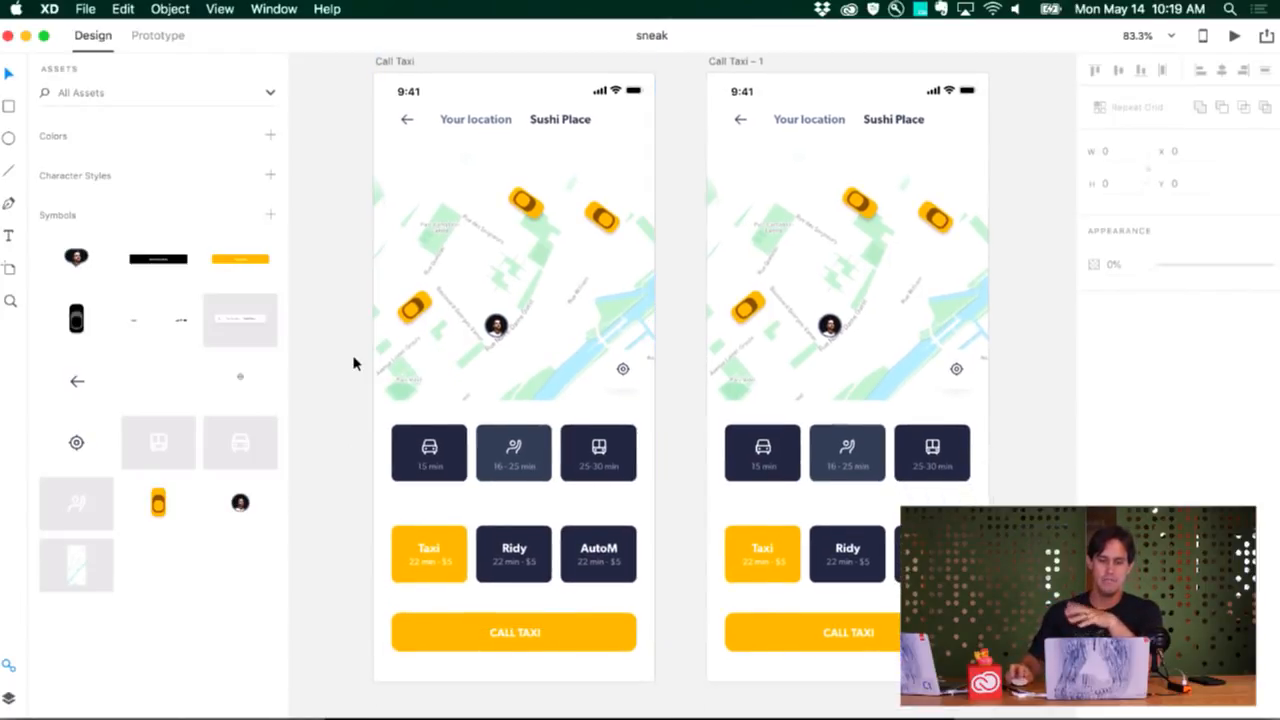
click(424, 305)
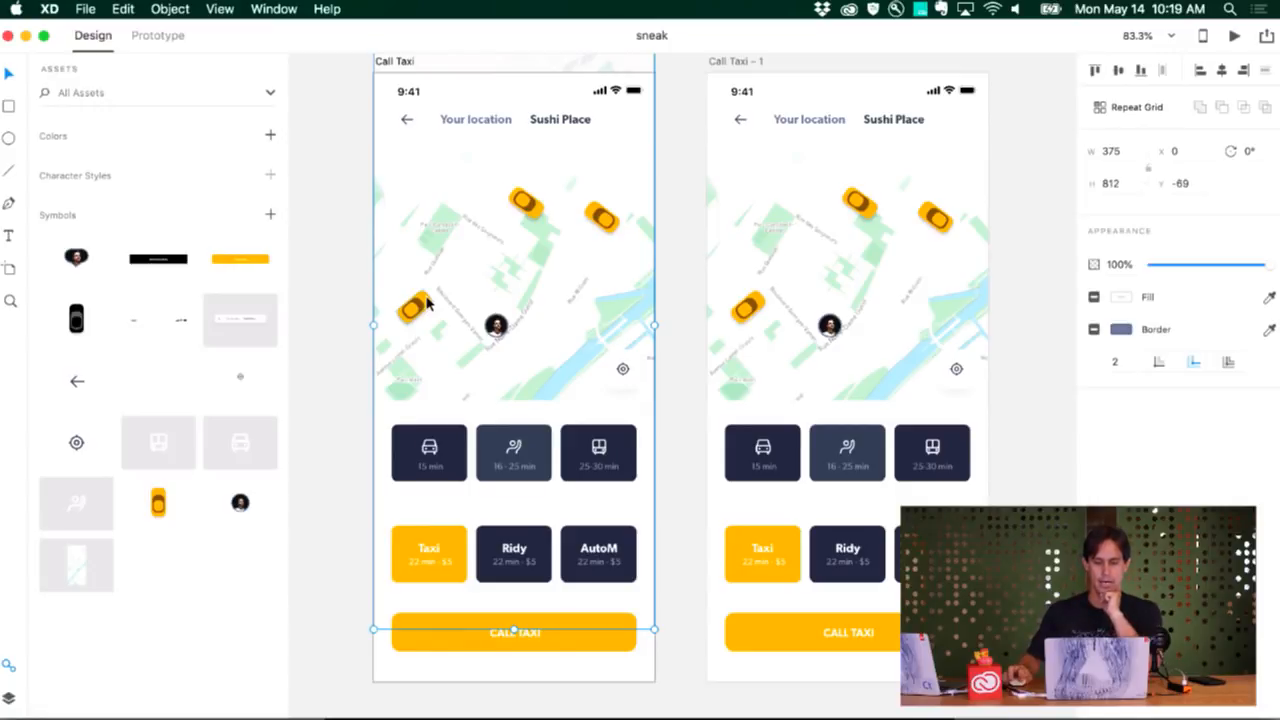
click(798, 312)
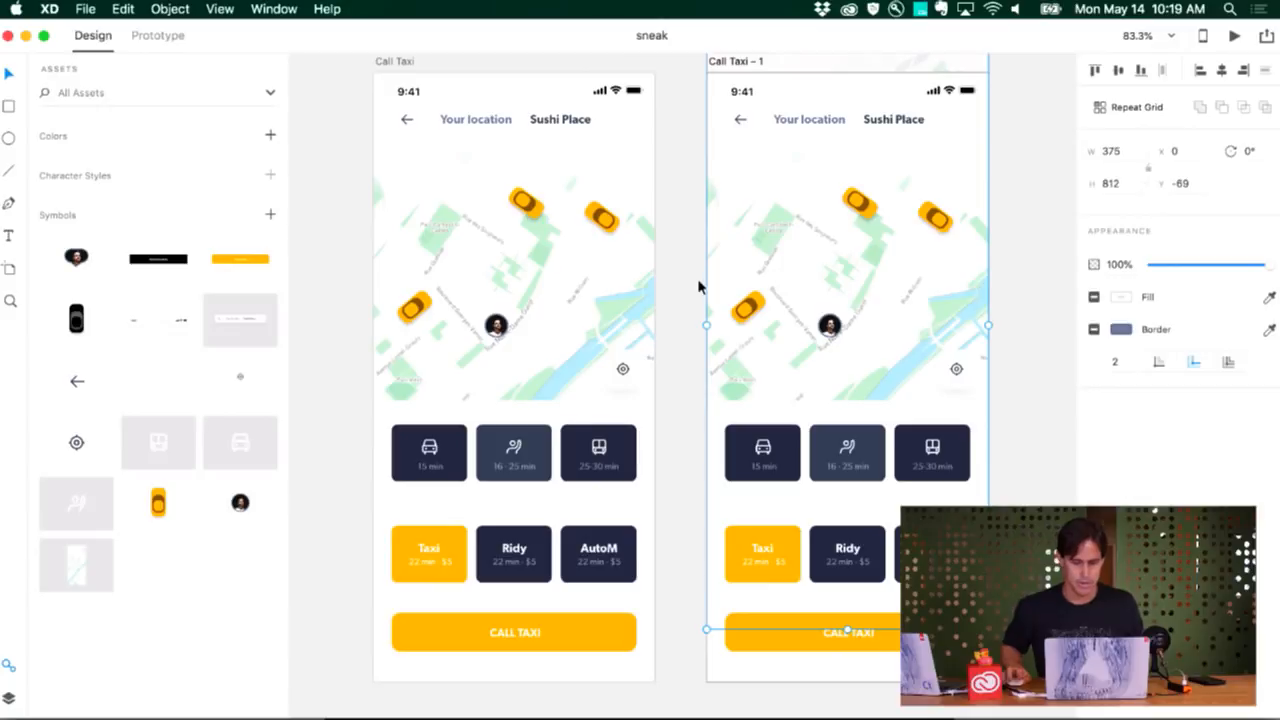
click(1012, 430)
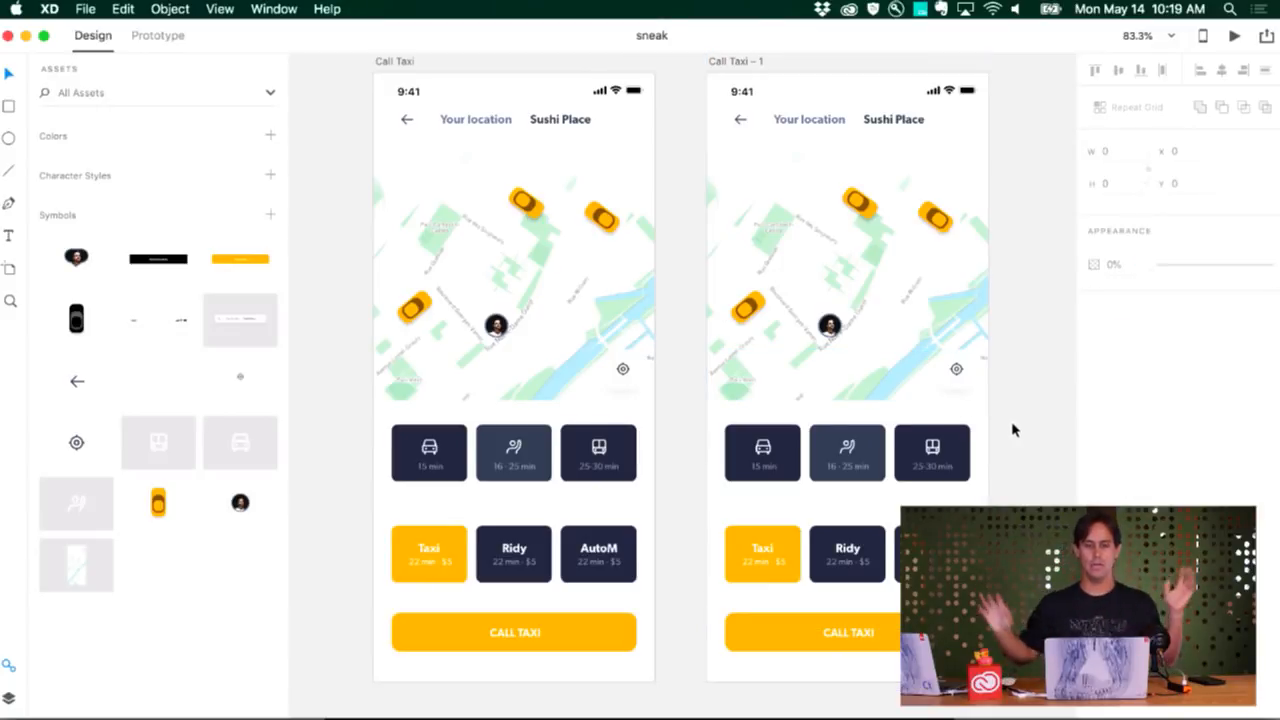
scroll(1008, 428, up, 3)
scroll(1003, 427, down, 2)
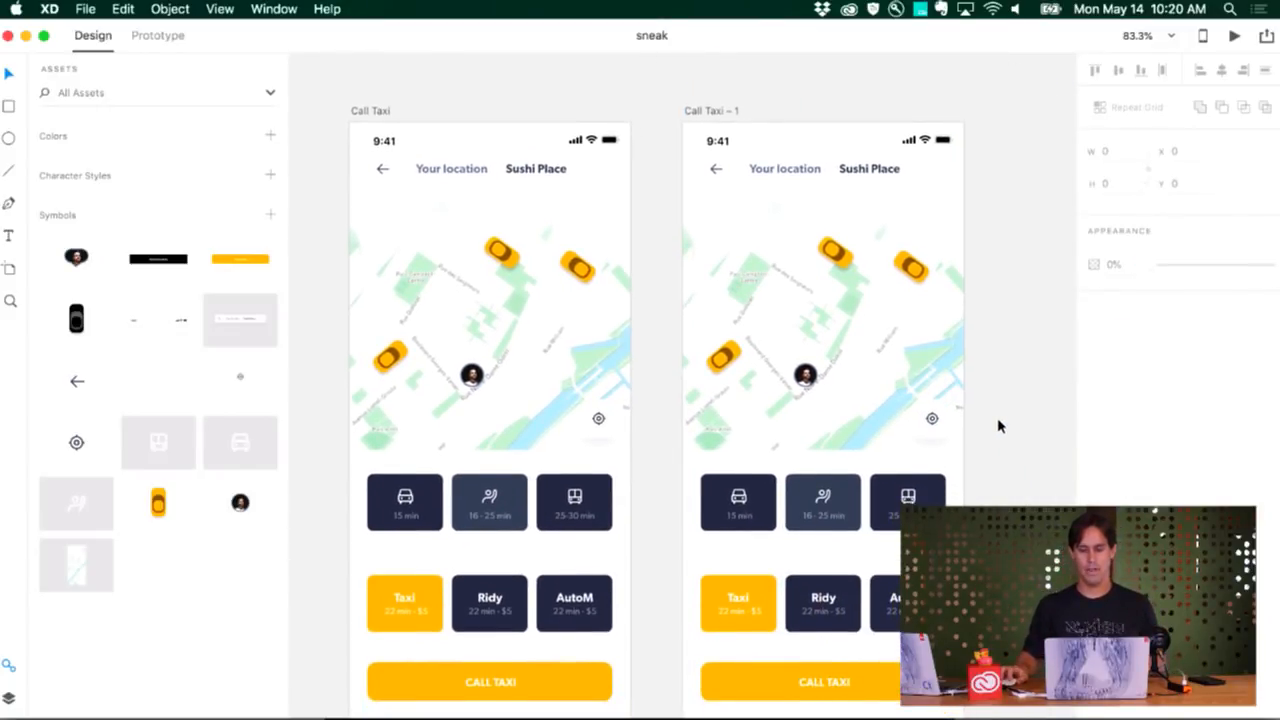
Publish the Call Taxi prototype under the title sneak with a public link, and open that link in the browser
click(376, 89)
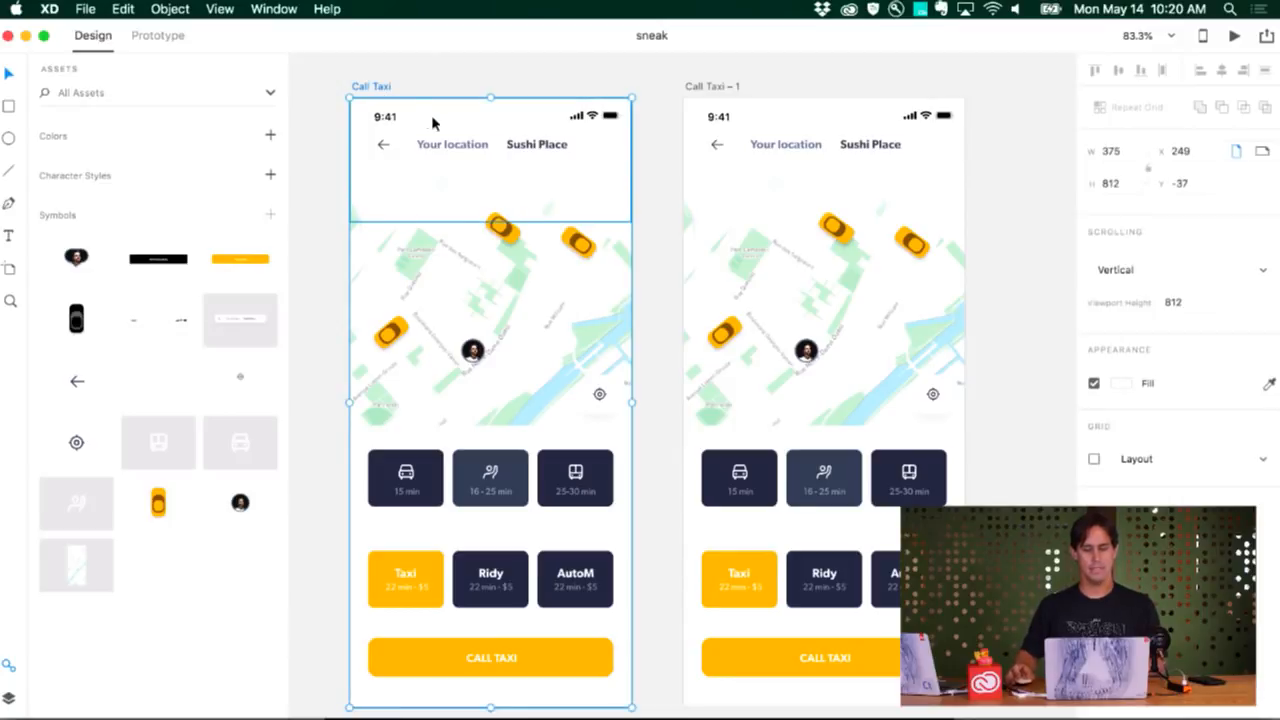
click(1265, 37)
click(1121, 84)
double_click(1085, 142)
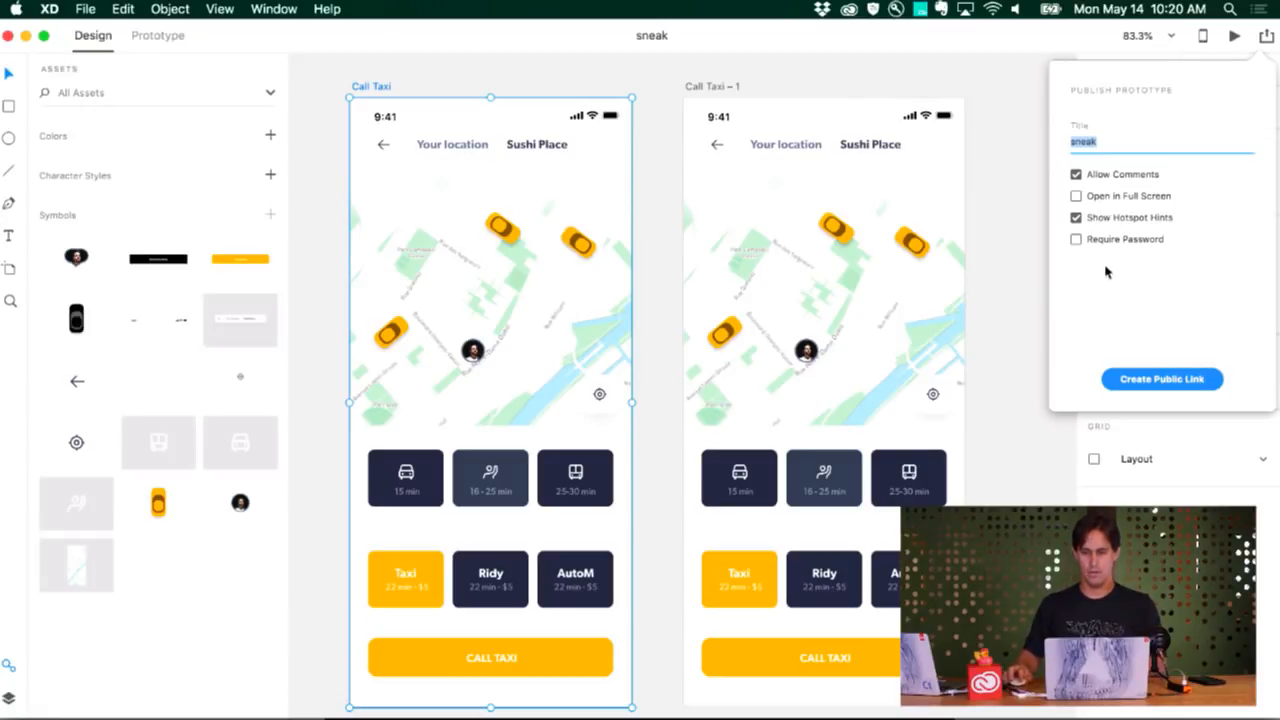
click(1145, 386)
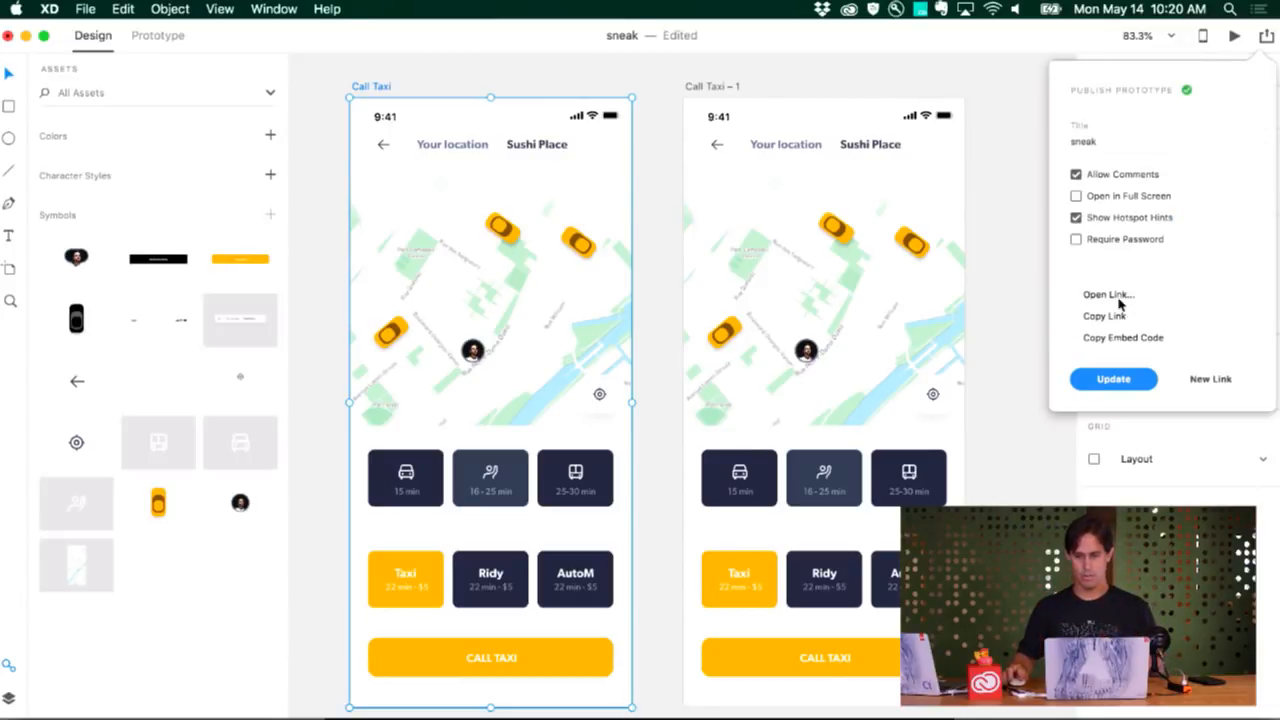
click(1101, 295)
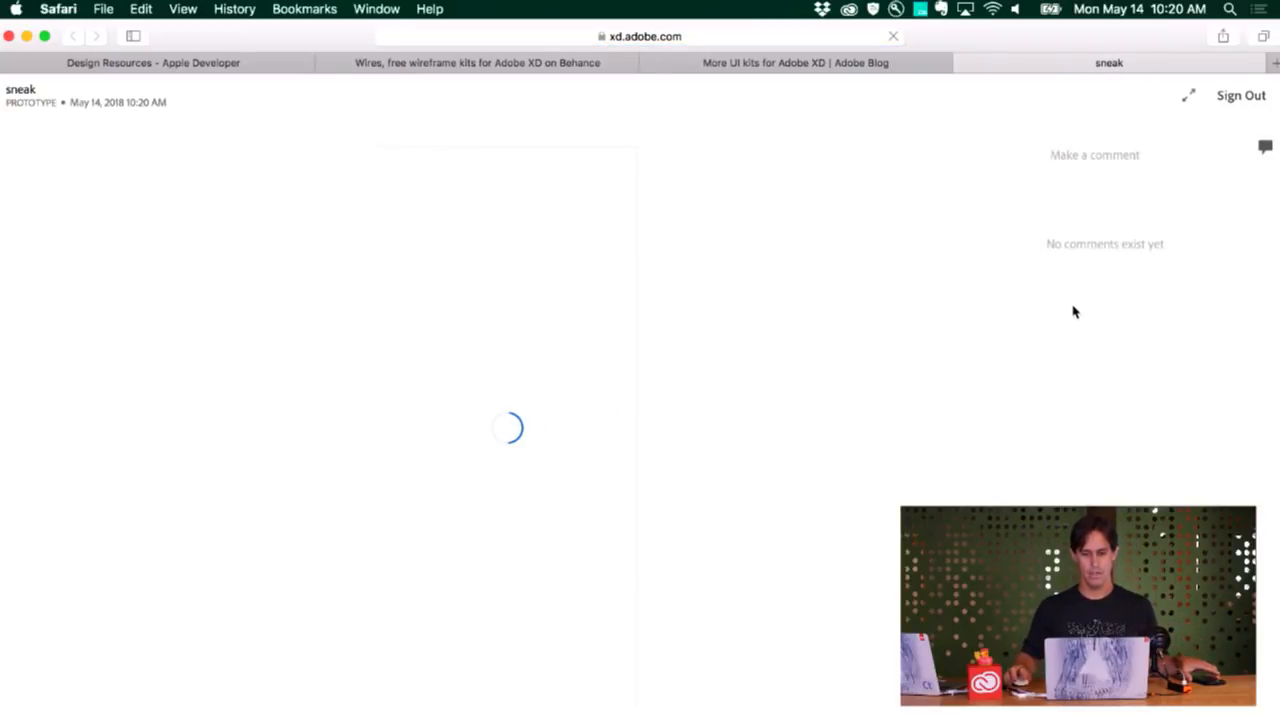
Submit the comment "Make it black, users want it." pinned to the upper-middle yellow car on the prototype's map
click(1145, 153)
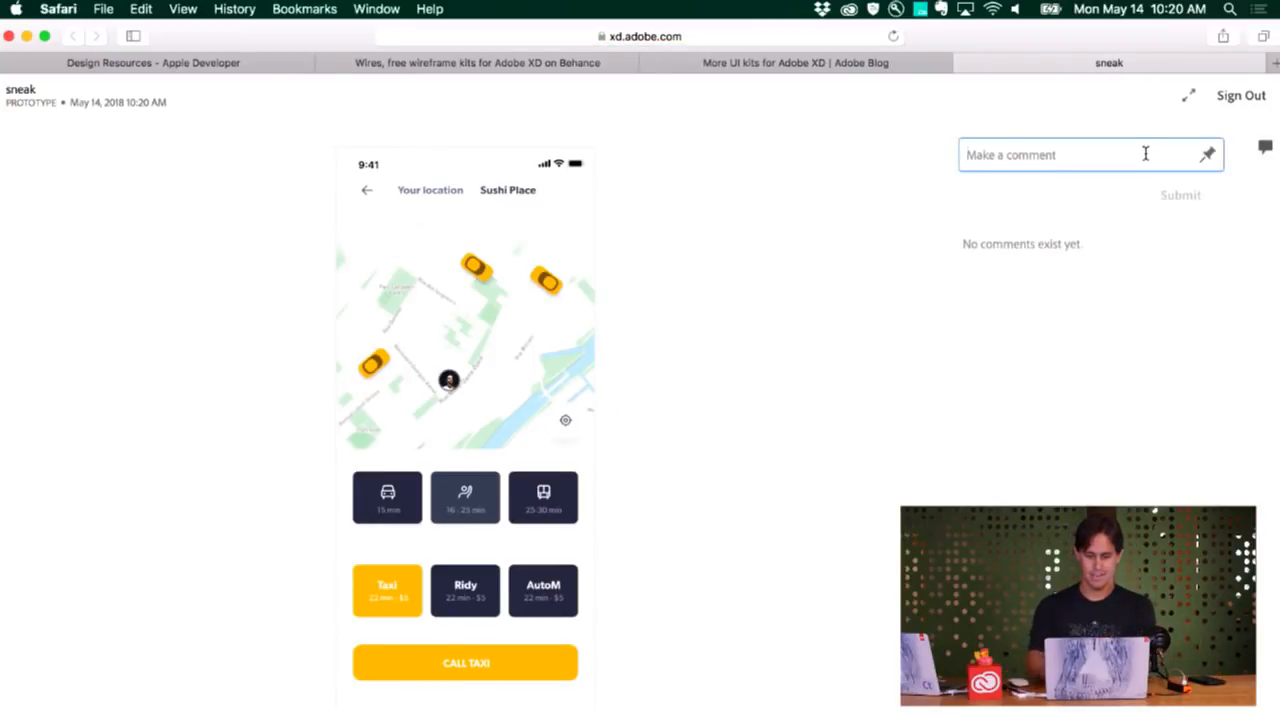
text(MAk)
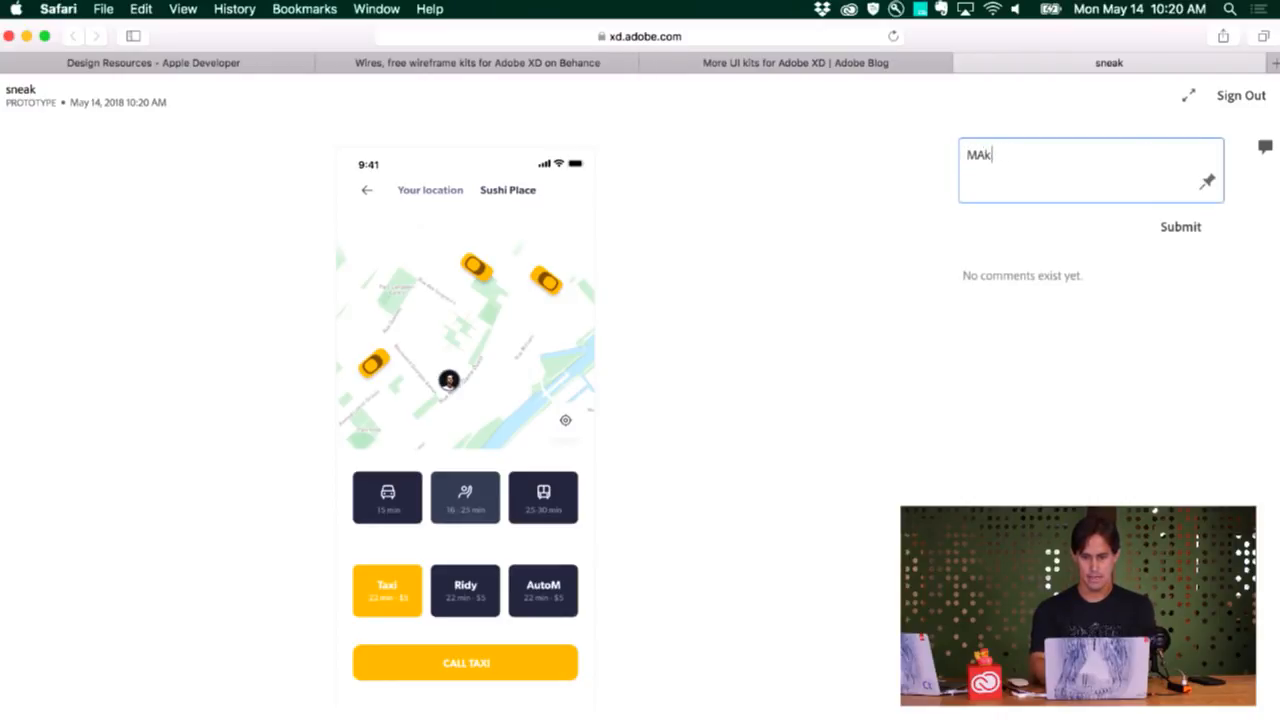
text(e it black, users want it.)
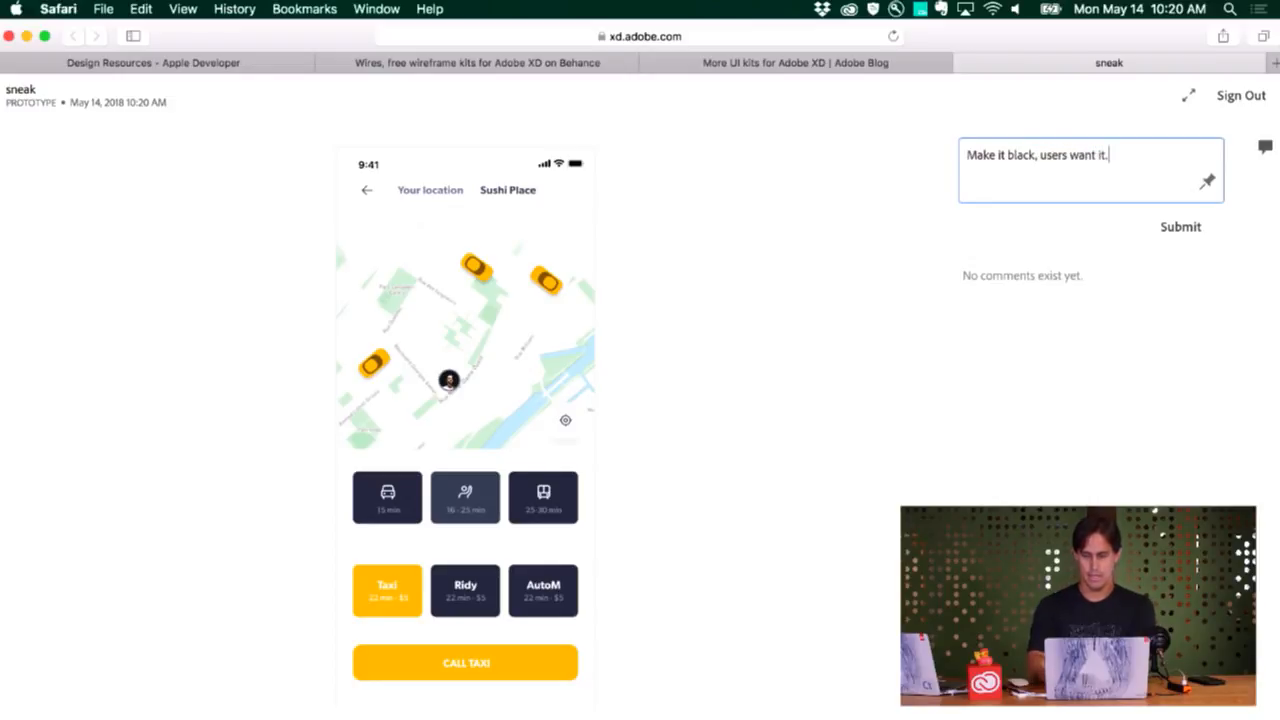
click(1208, 181)
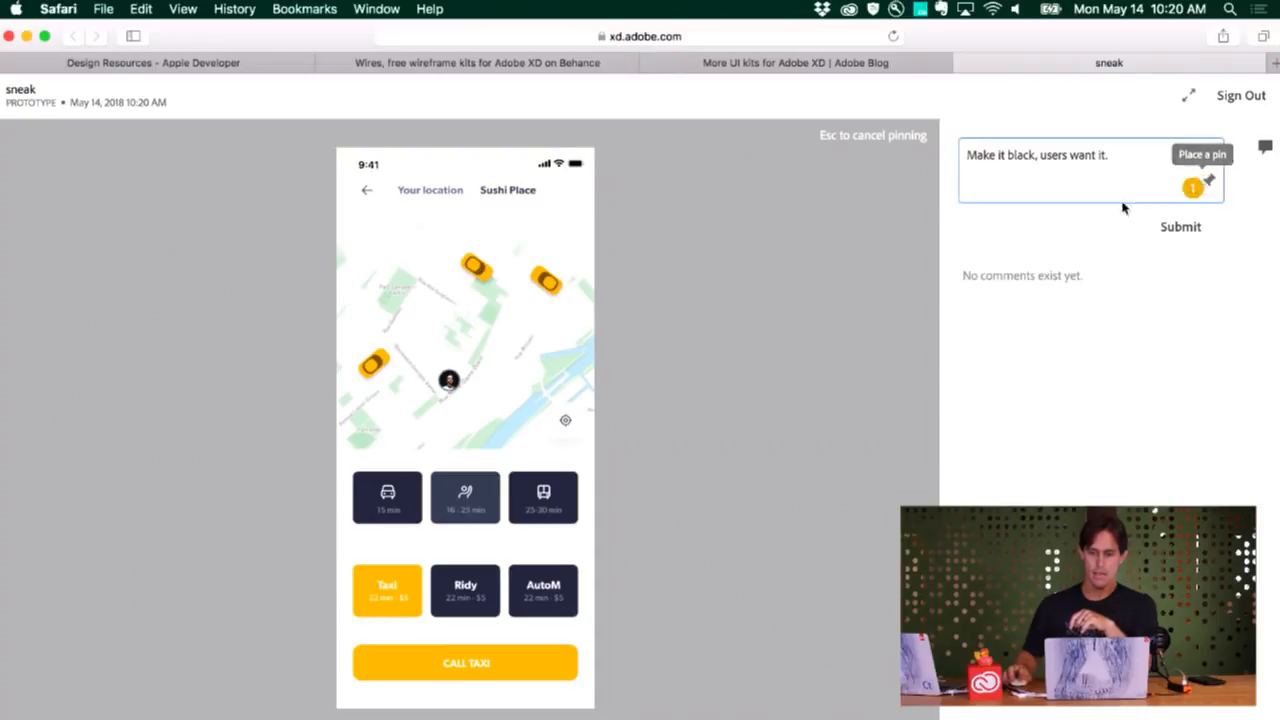
click(482, 268)
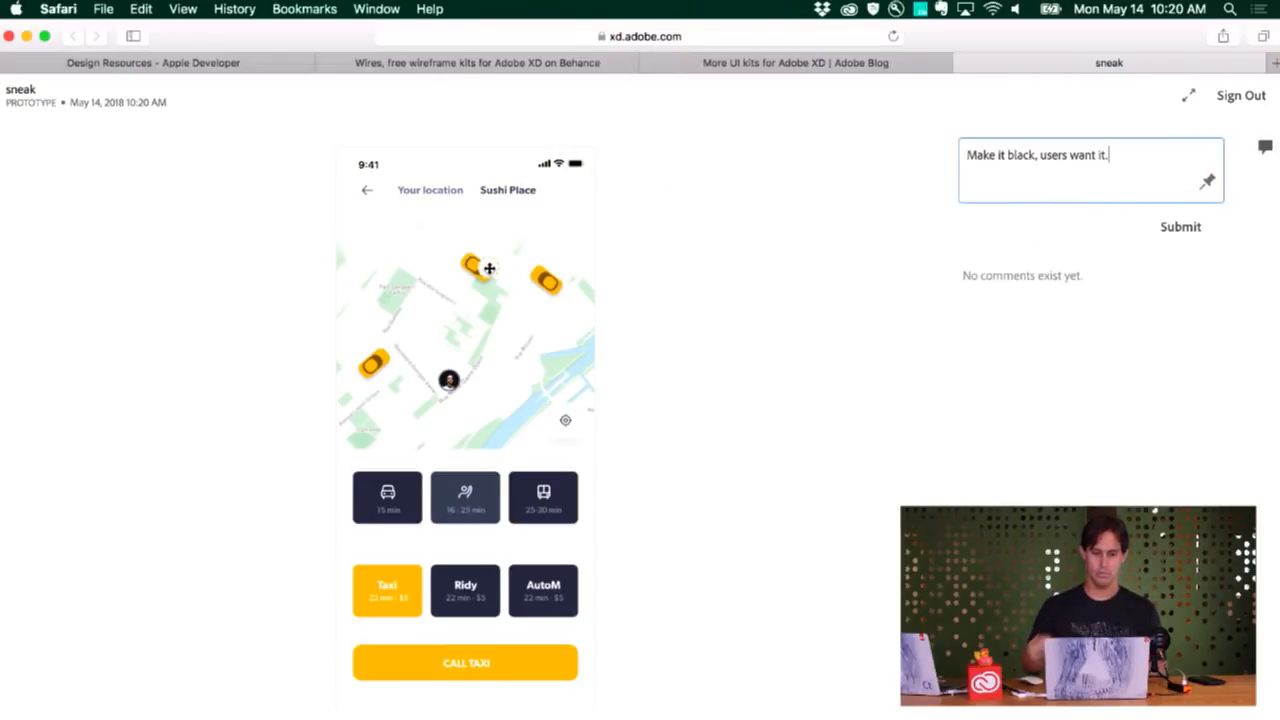
click(1187, 230)
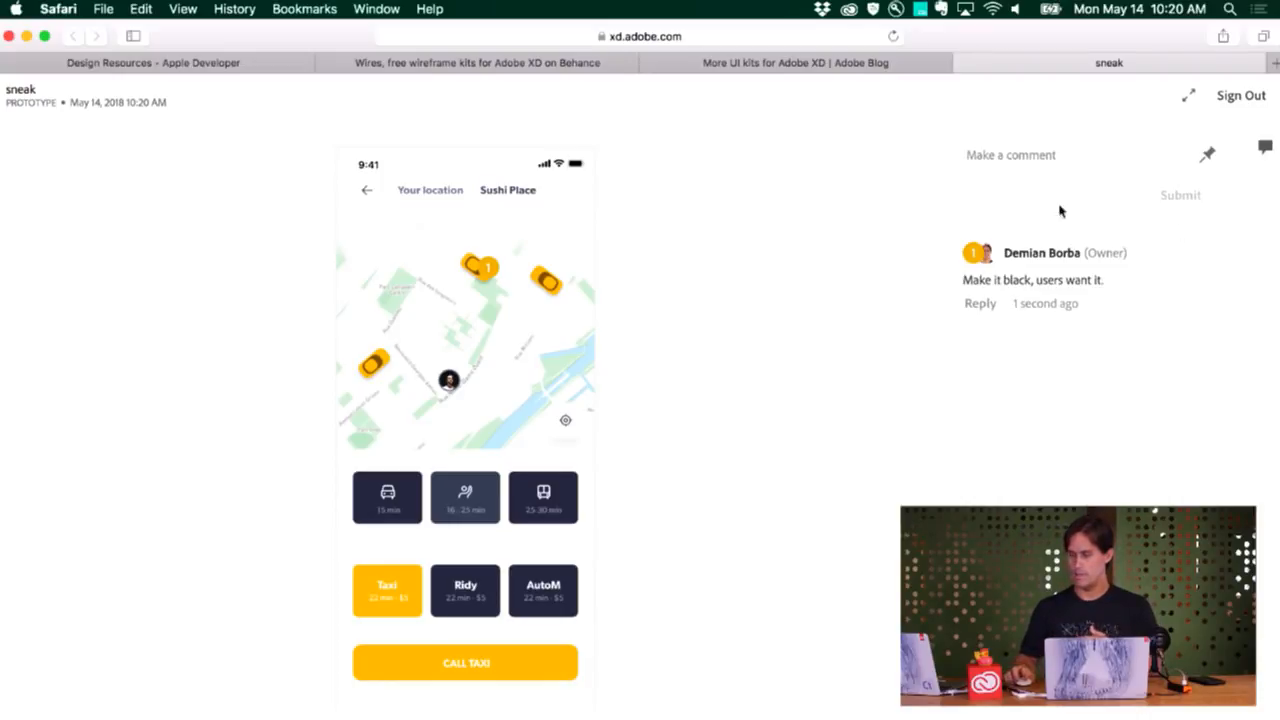
Switch back to the sneak document in Adobe XD and dismiss the publishing options
key(super+Tab)
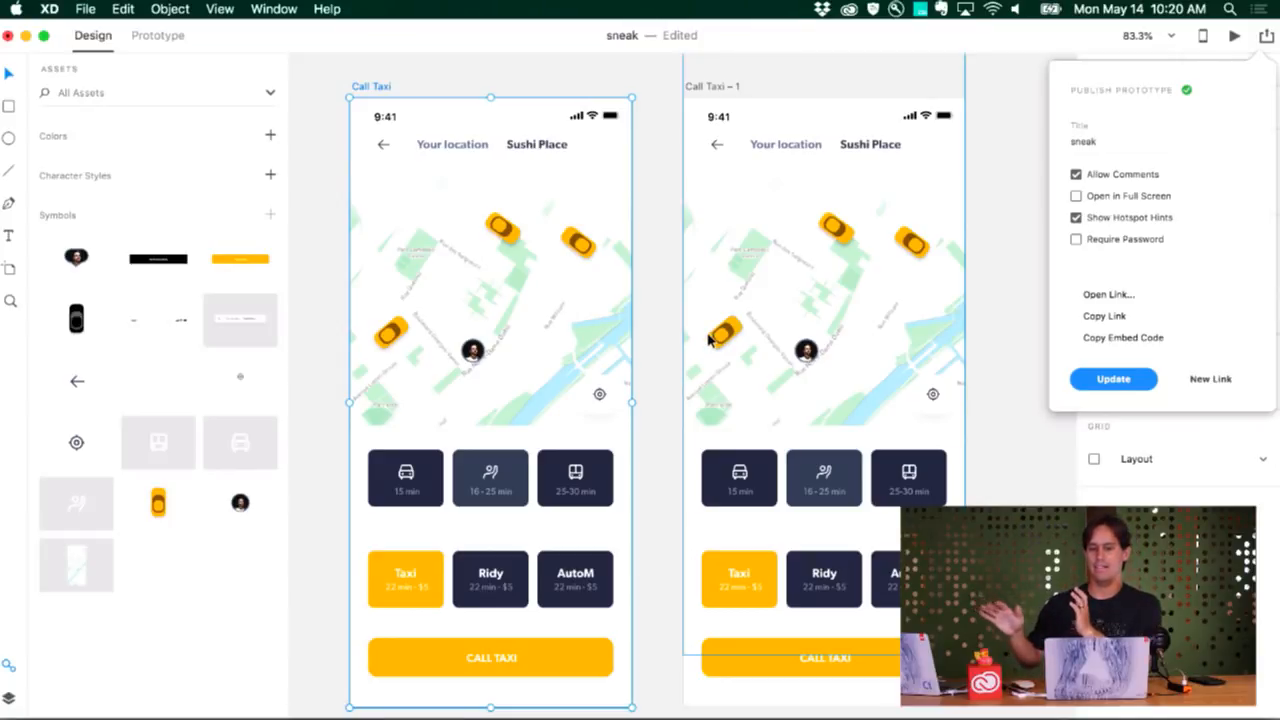
scroll(700, 340, down, 4)
scroll(690, 340, up, 4)
click(667, 334)
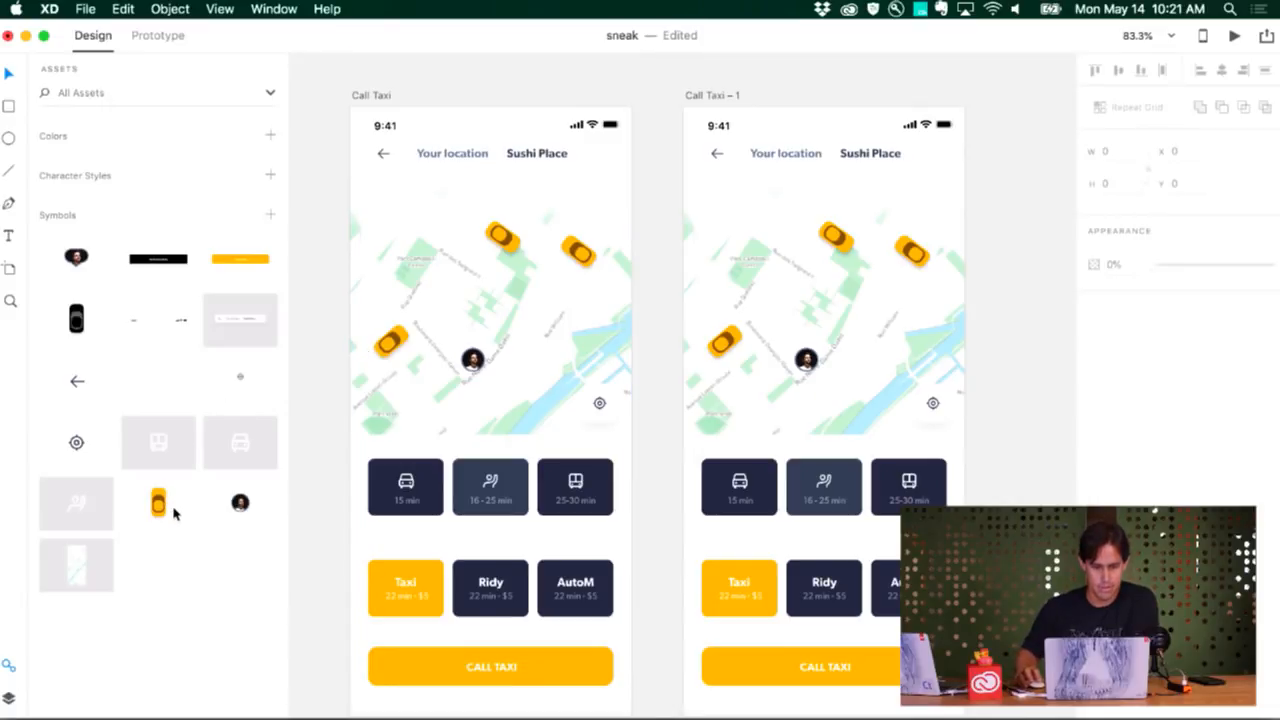
Place a yellow car symbol beside the Call Taxi artboard, rotate it 20°, and delete it again
drag(167, 512, 318, 437)
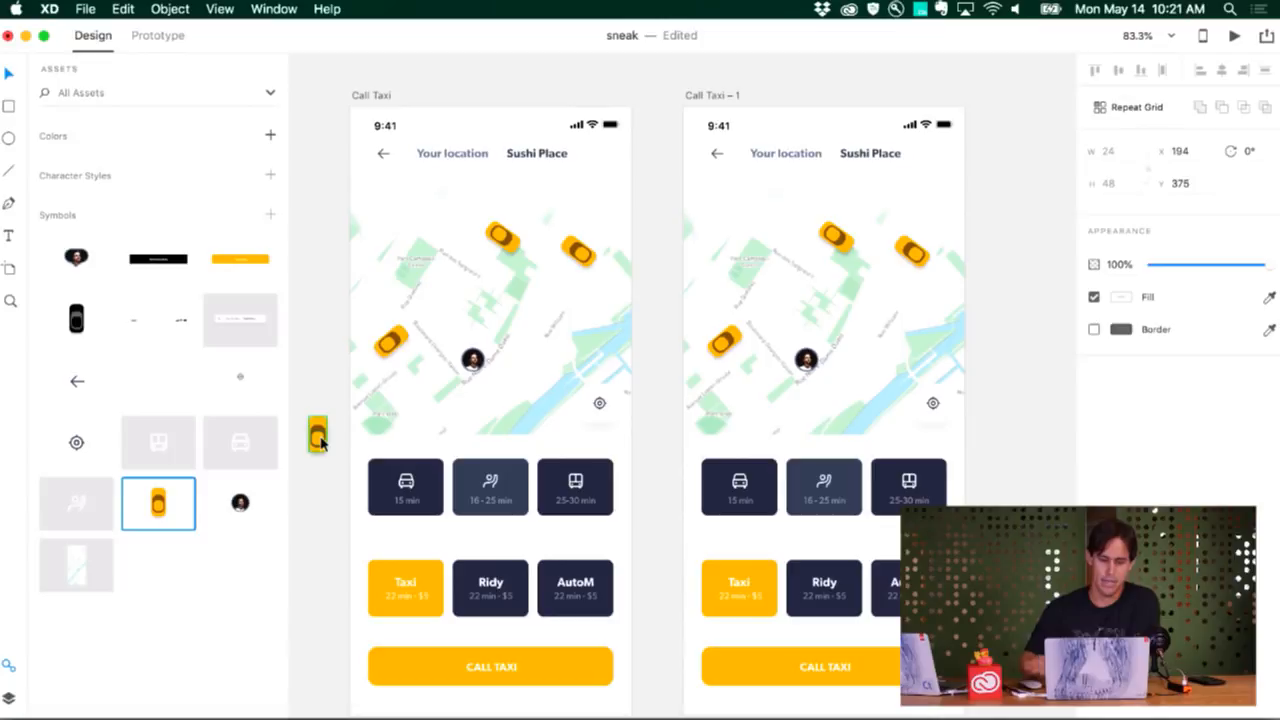
drag(1248, 151, 1260, 151)
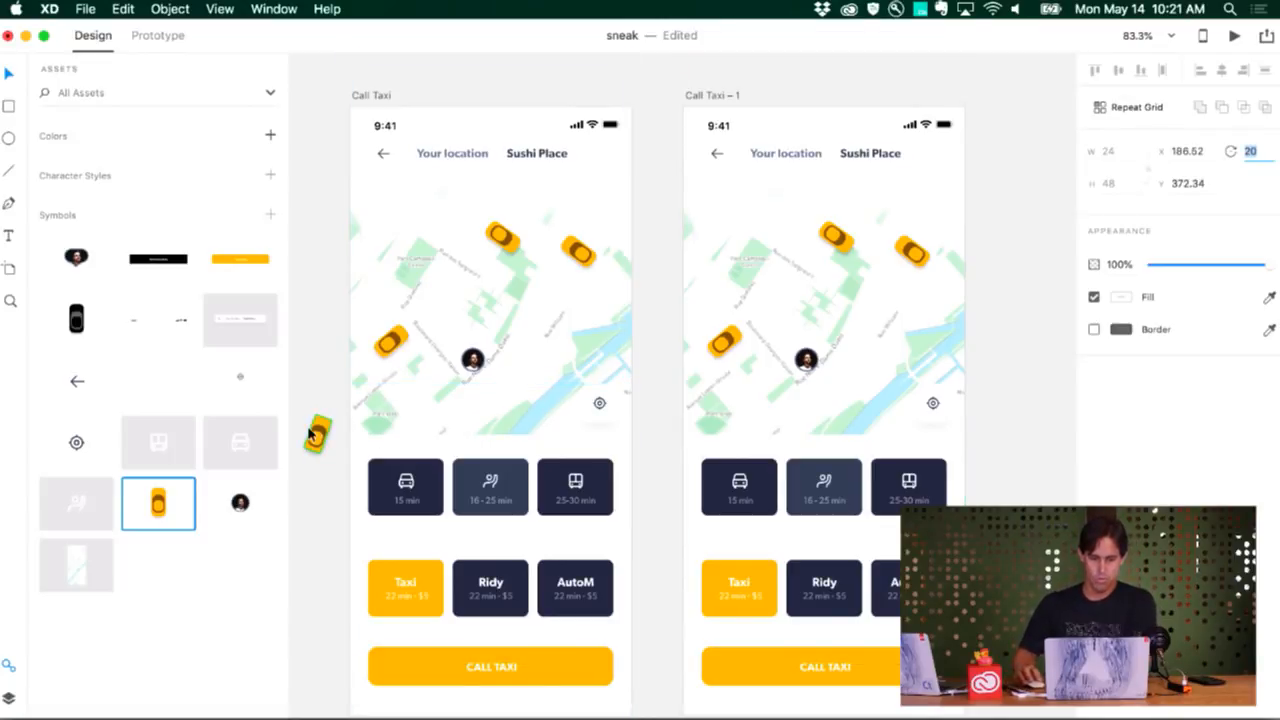
key(BackSpace)
drag(313, 401, 335, 443)
key(Delete)
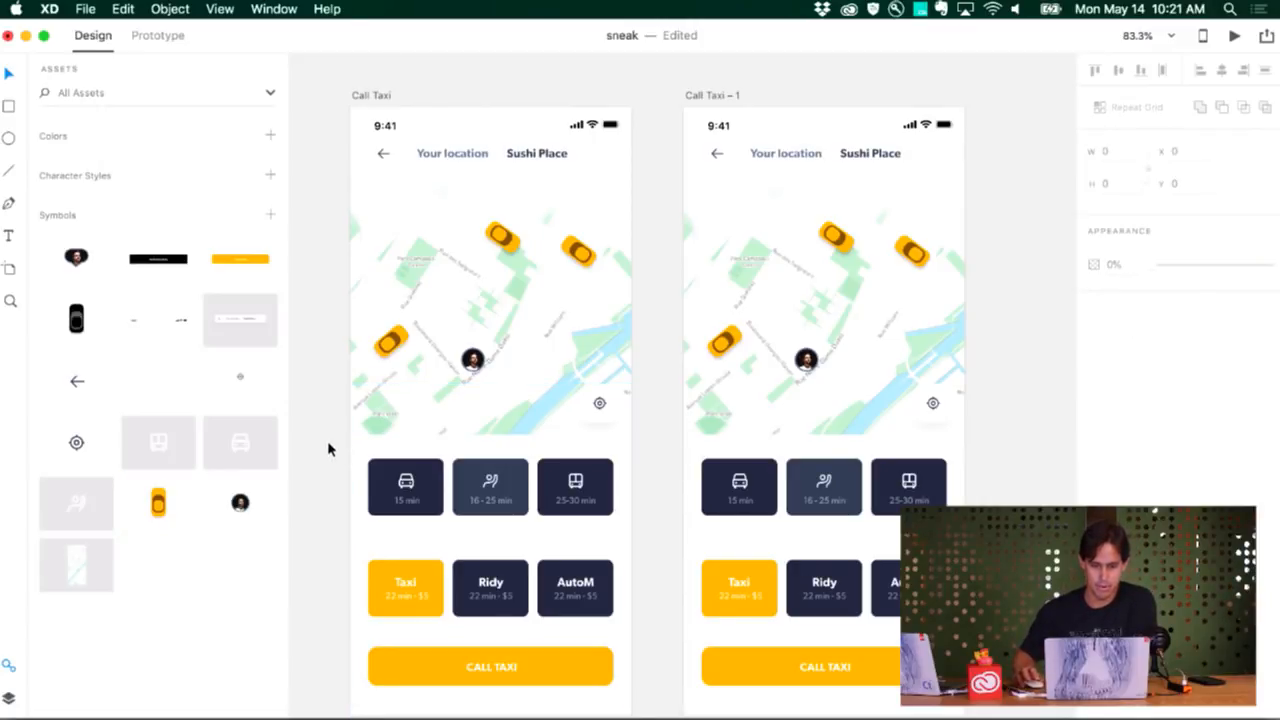
Replace all yellow cars on both Call Taxi maps with the black car symbol
drag(76, 320, 320, 335)
key(super+z)
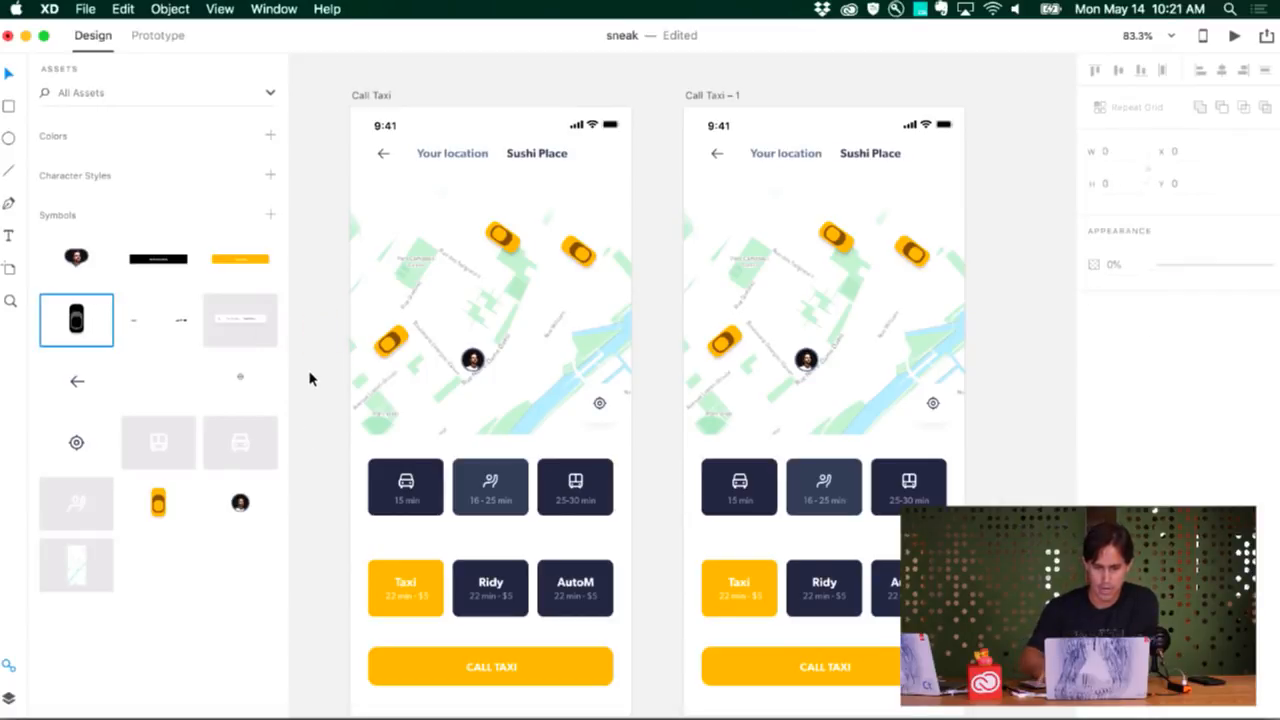
drag(76, 322, 395, 342)
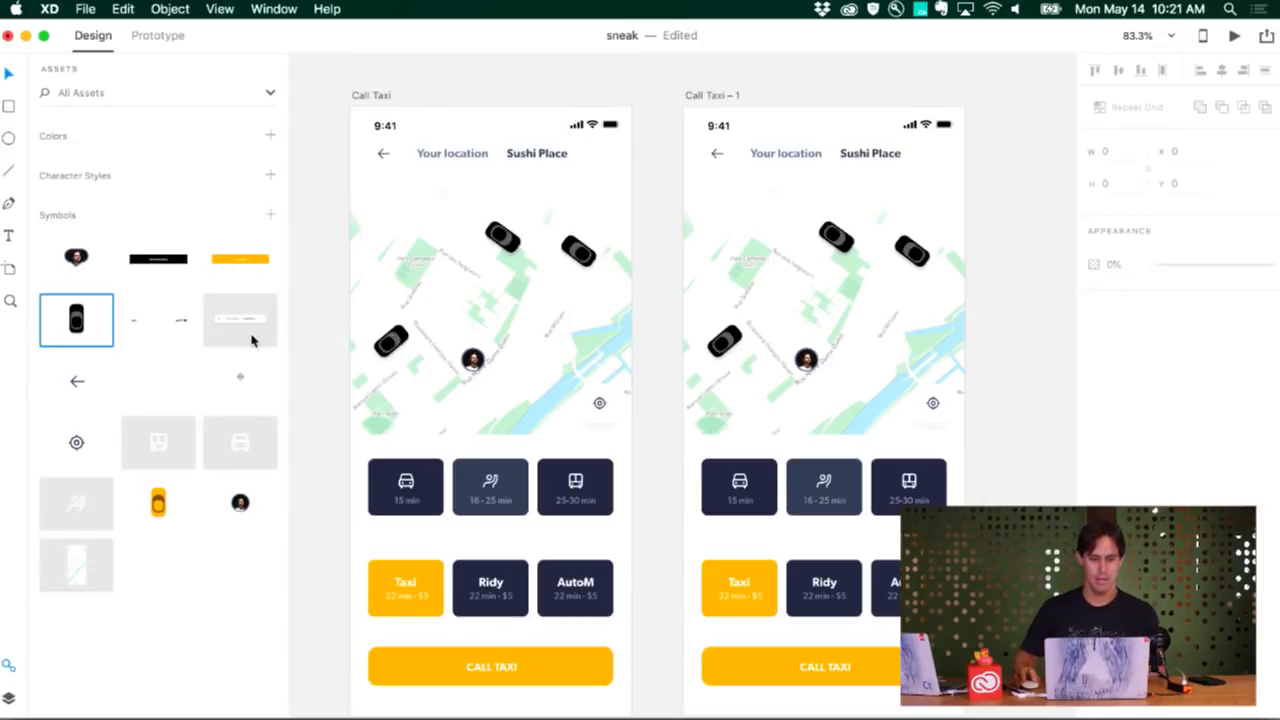
Place the black button symbol below the Call Taxi artboard and swap the yellow CALL TAXI buttons on both artboards for it
scroll(331, 349, down, 3)
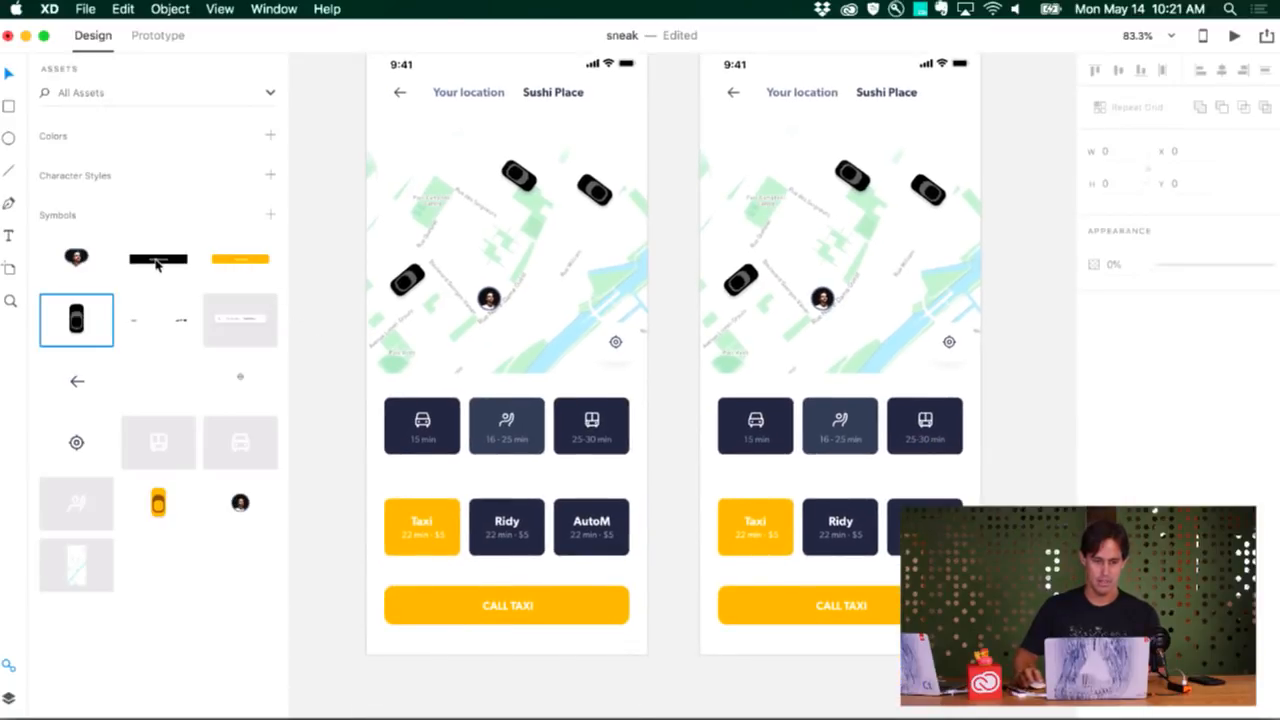
scroll(335, 300, down, 5)
click(249, 262)
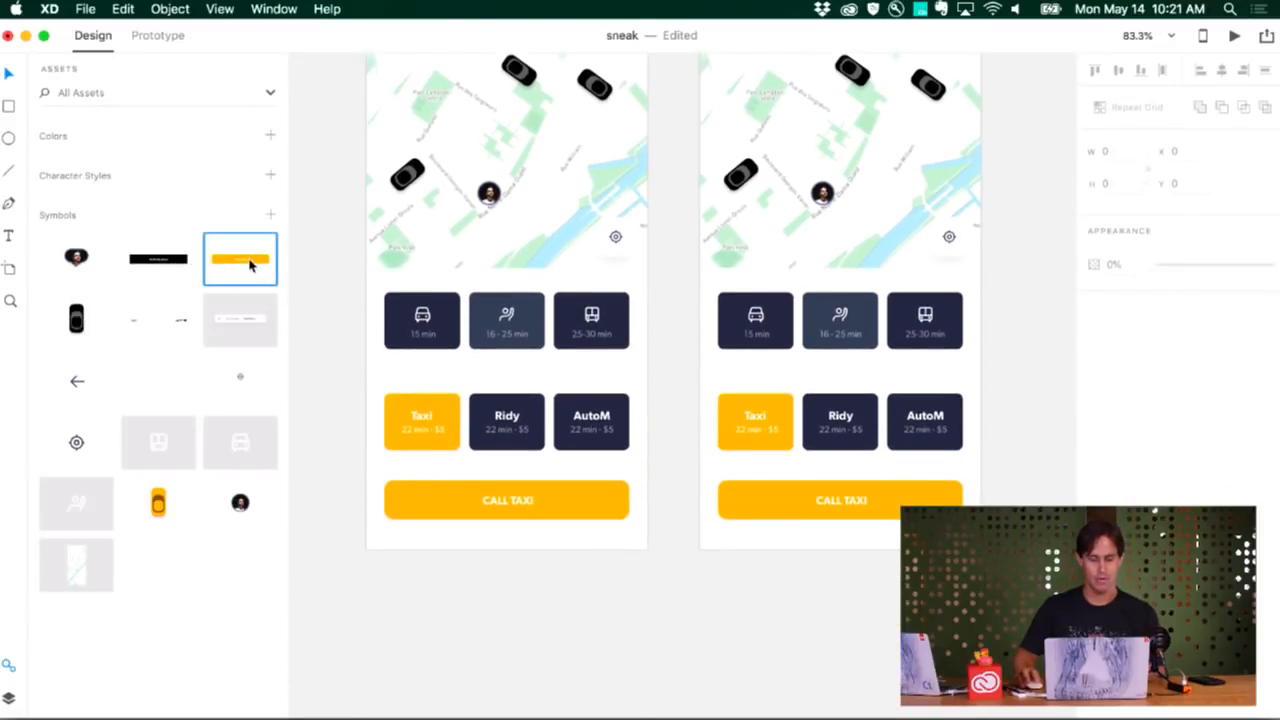
drag(170, 266, 500, 650)
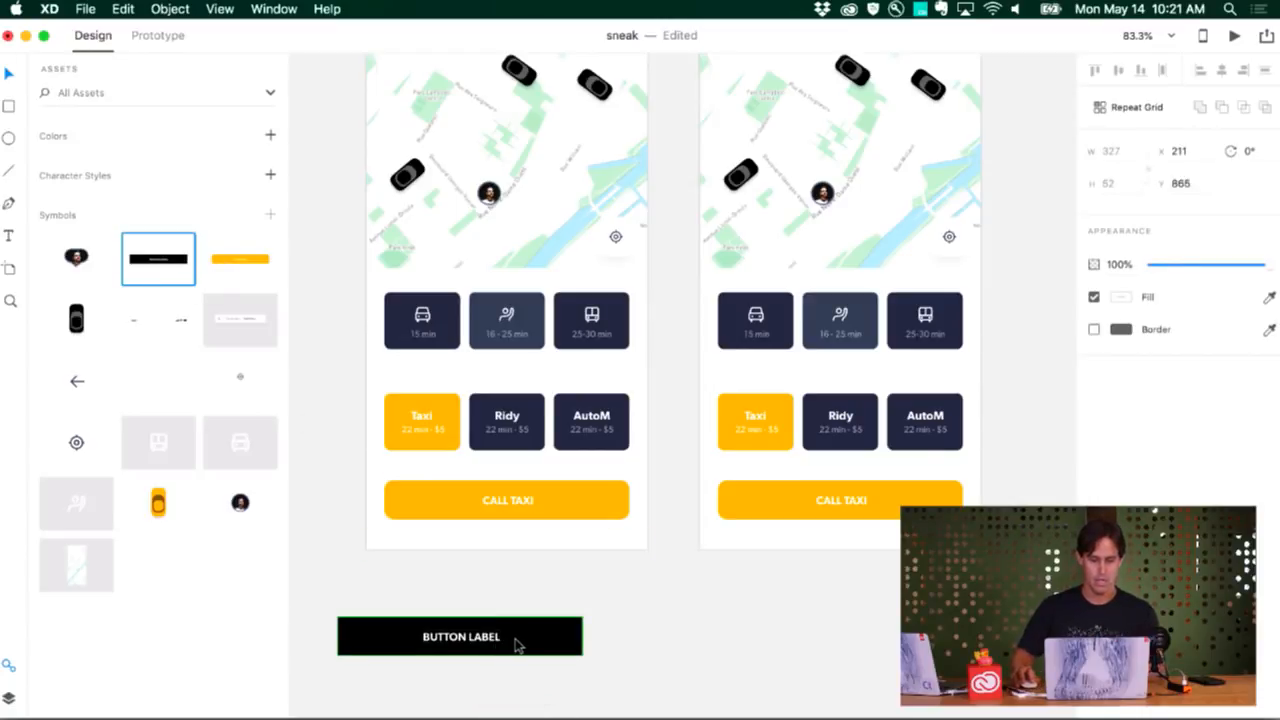
drag(172, 260, 408, 500)
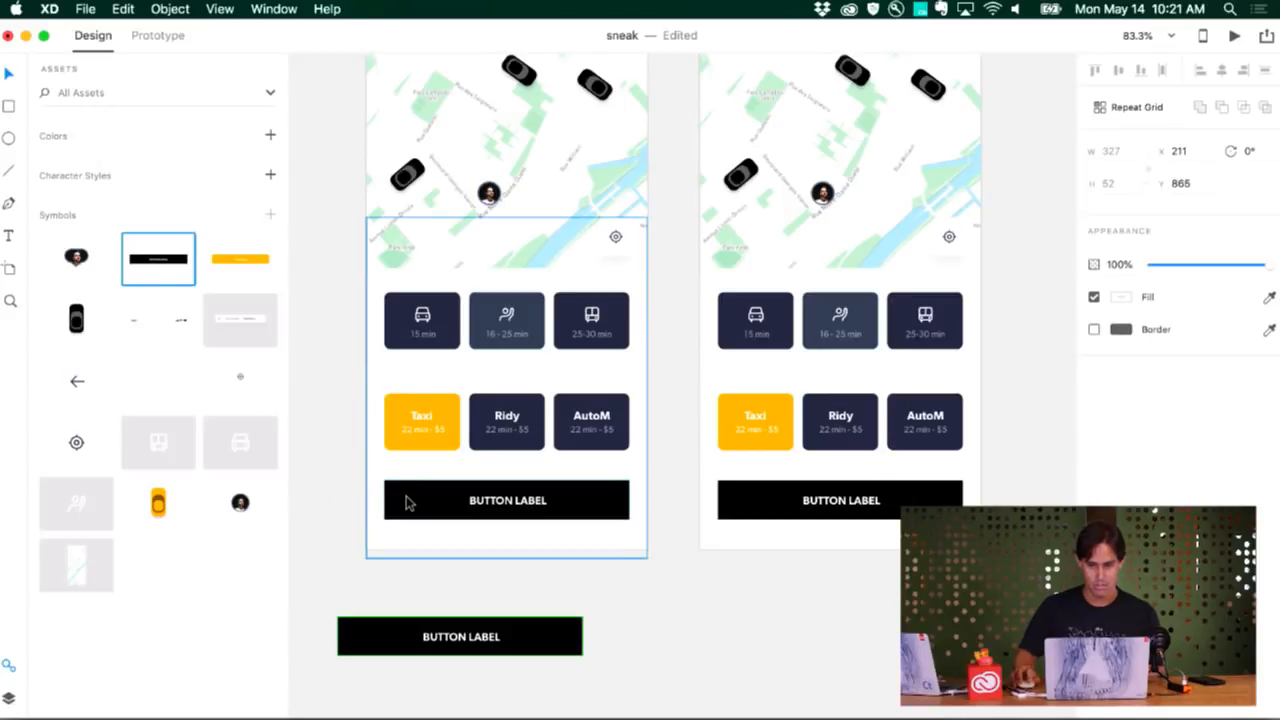
click(533, 605)
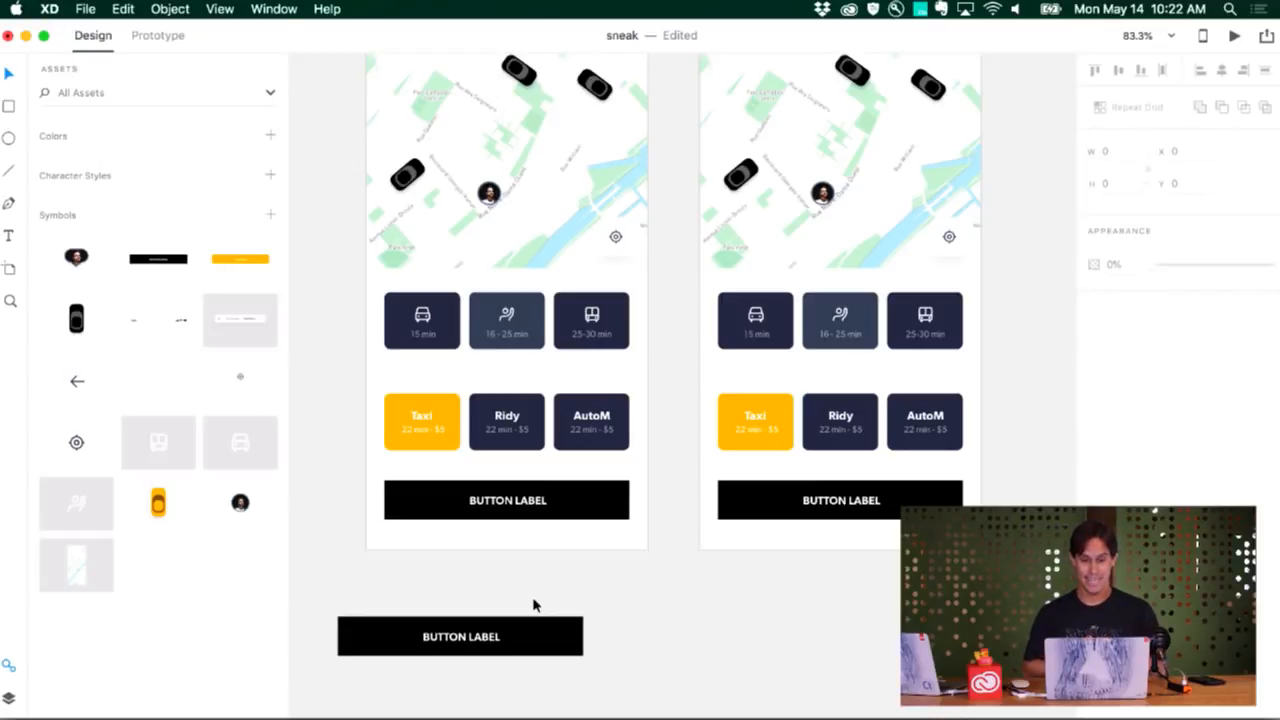
Replace the round avatar on both Call Taxi maps with the pin-shaped avatar symbol
scroll(533, 605, up, 2)
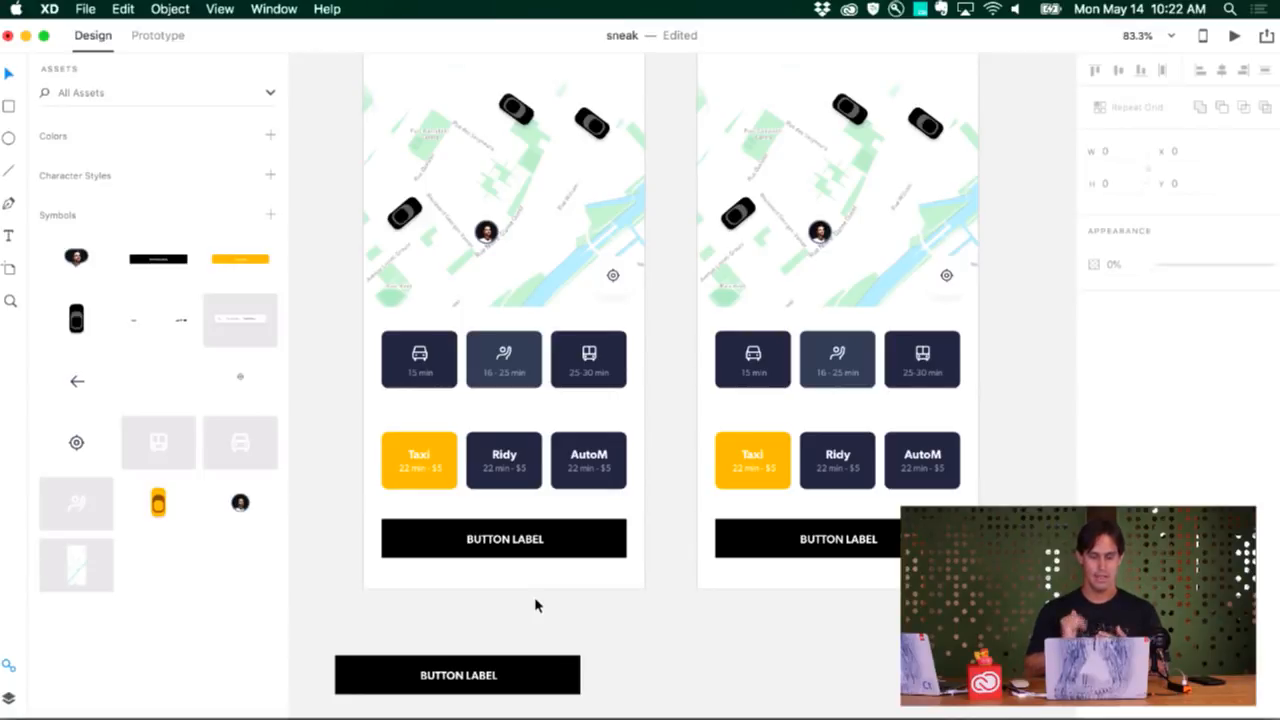
drag(74, 258, 490, 250)
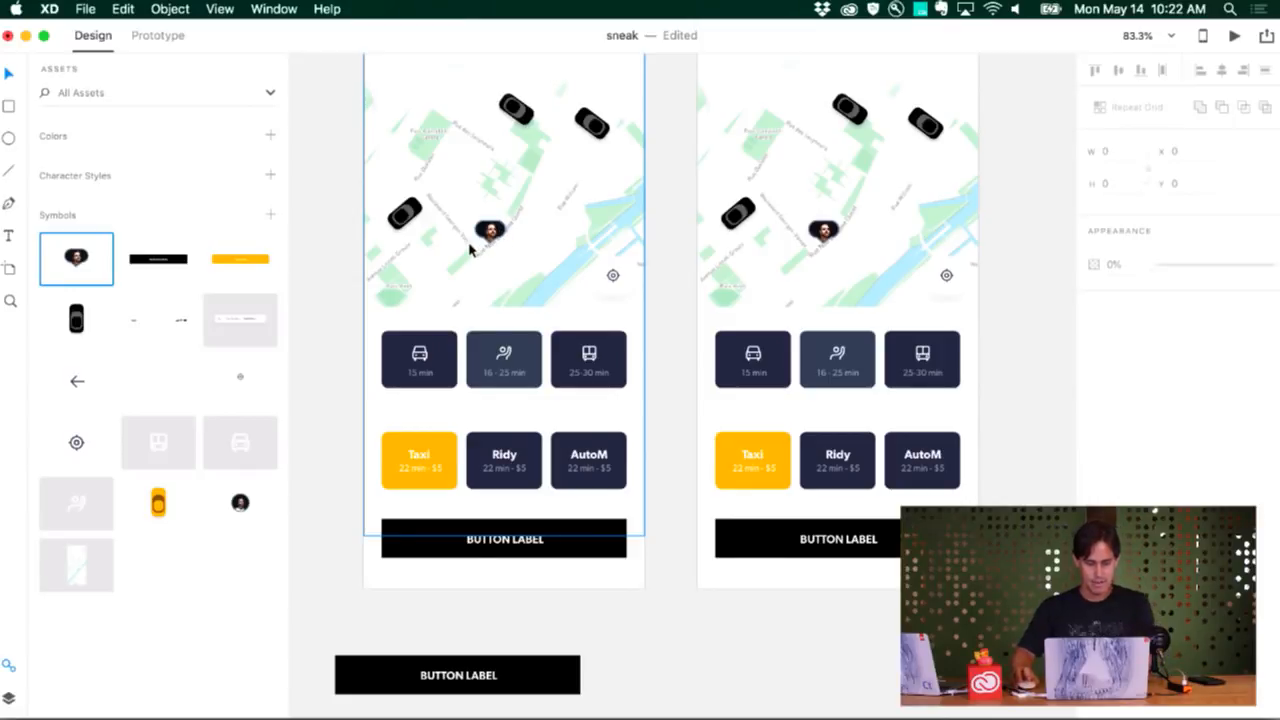
scroll(470, 250, up, 5)
scroll(470, 250, up, 5)
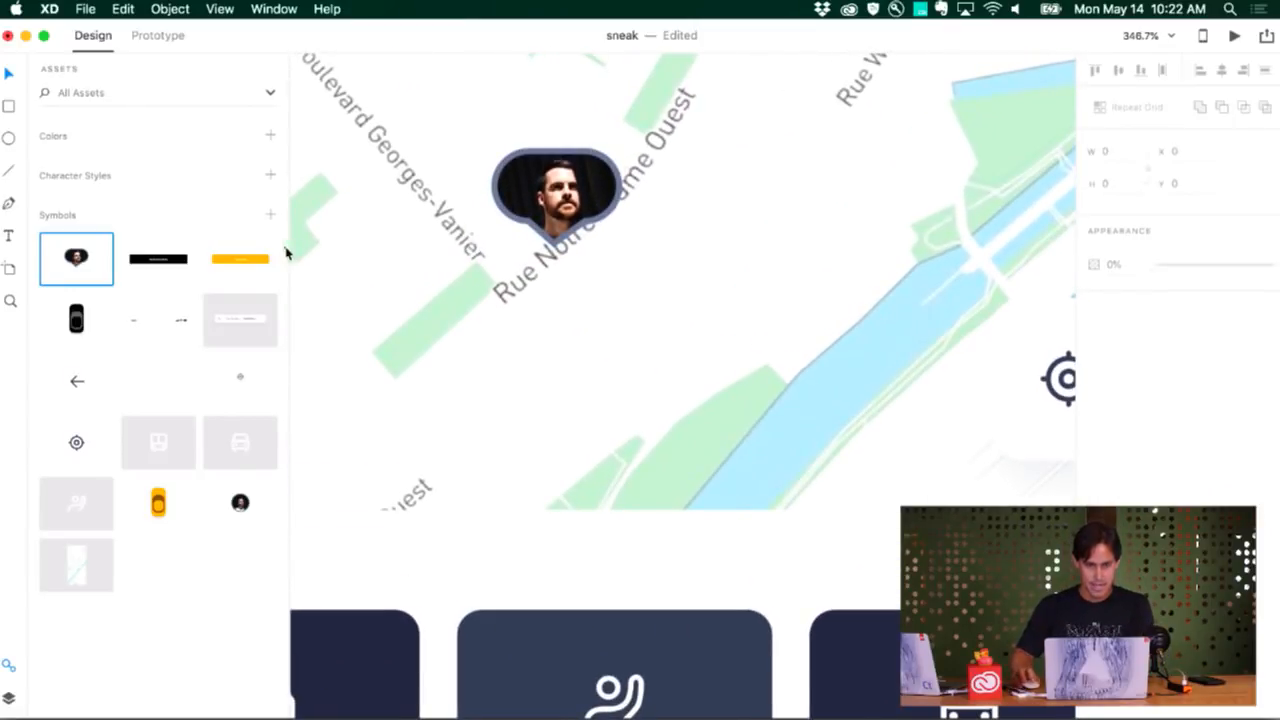
Swap the pin-shaped avatar on the Call Taxi maps back to the round avatar symbol
drag(240, 503, 522, 218)
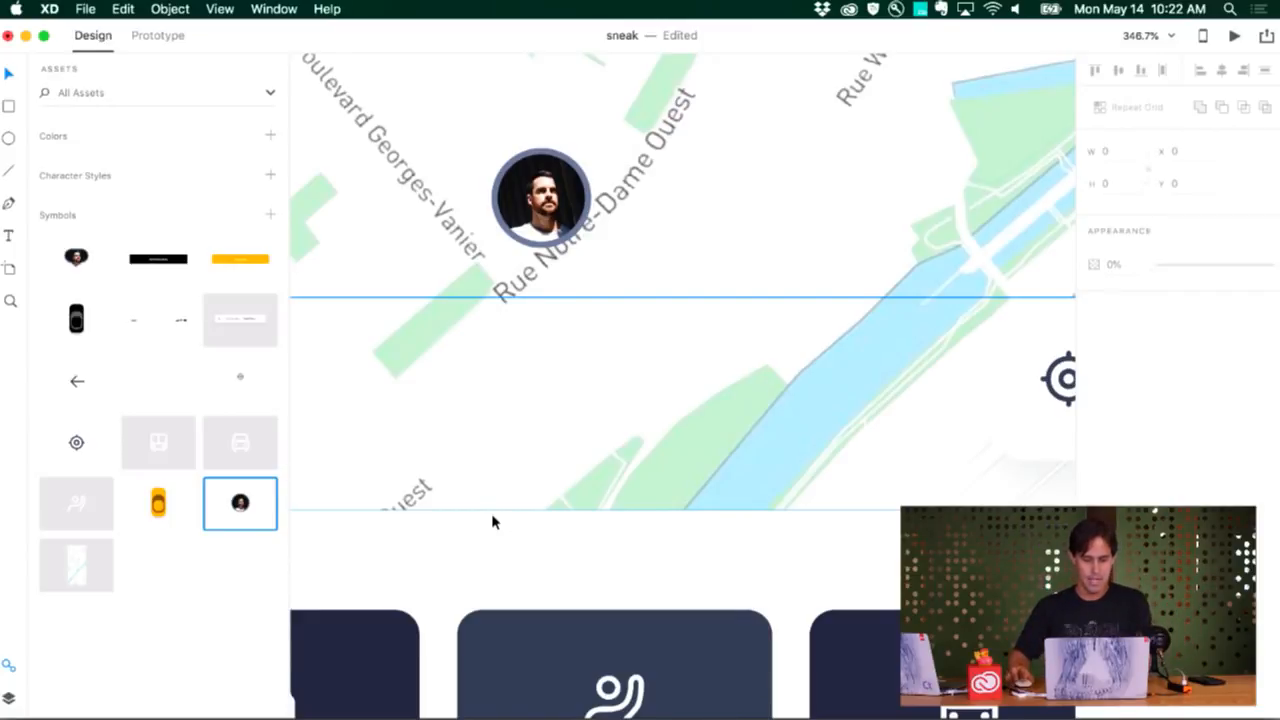
scroll(492, 516, down, 5)
scroll(492, 520, down, 5)
scroll(492, 520, down, 4)
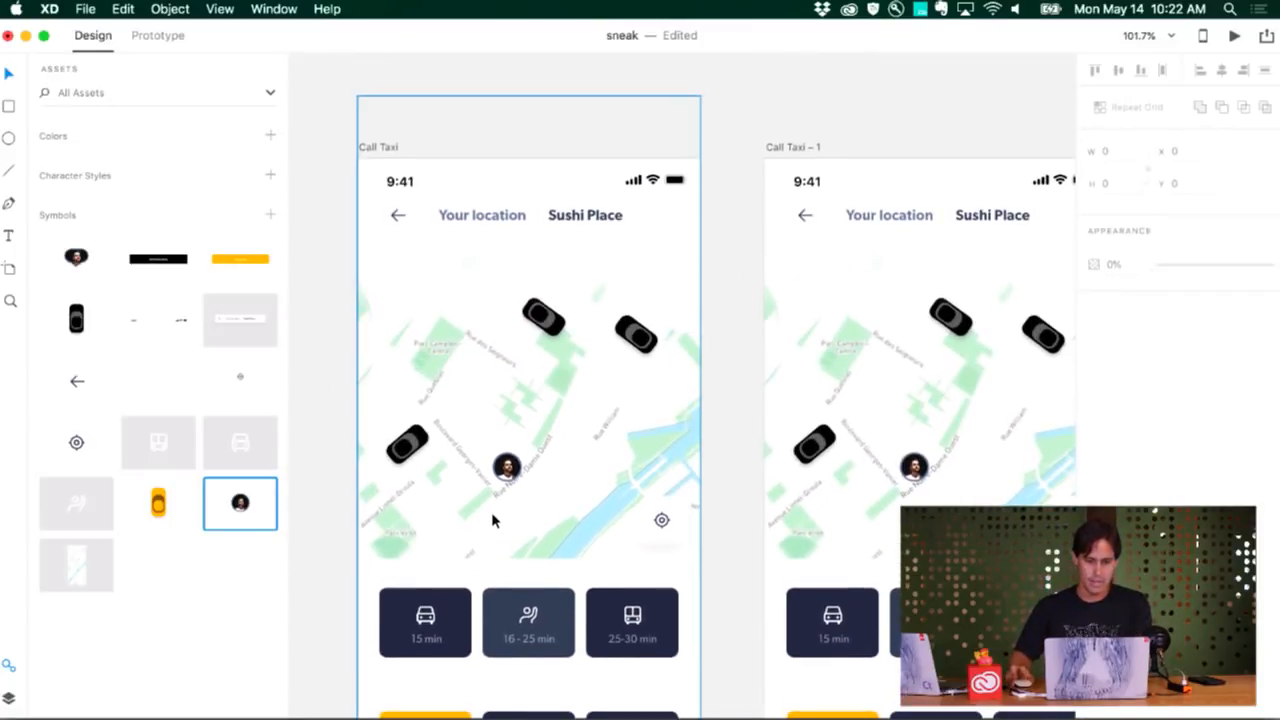
Add all colors used in the Call Taxi artboard to the document's color assets
scroll(492, 520, down, 2)
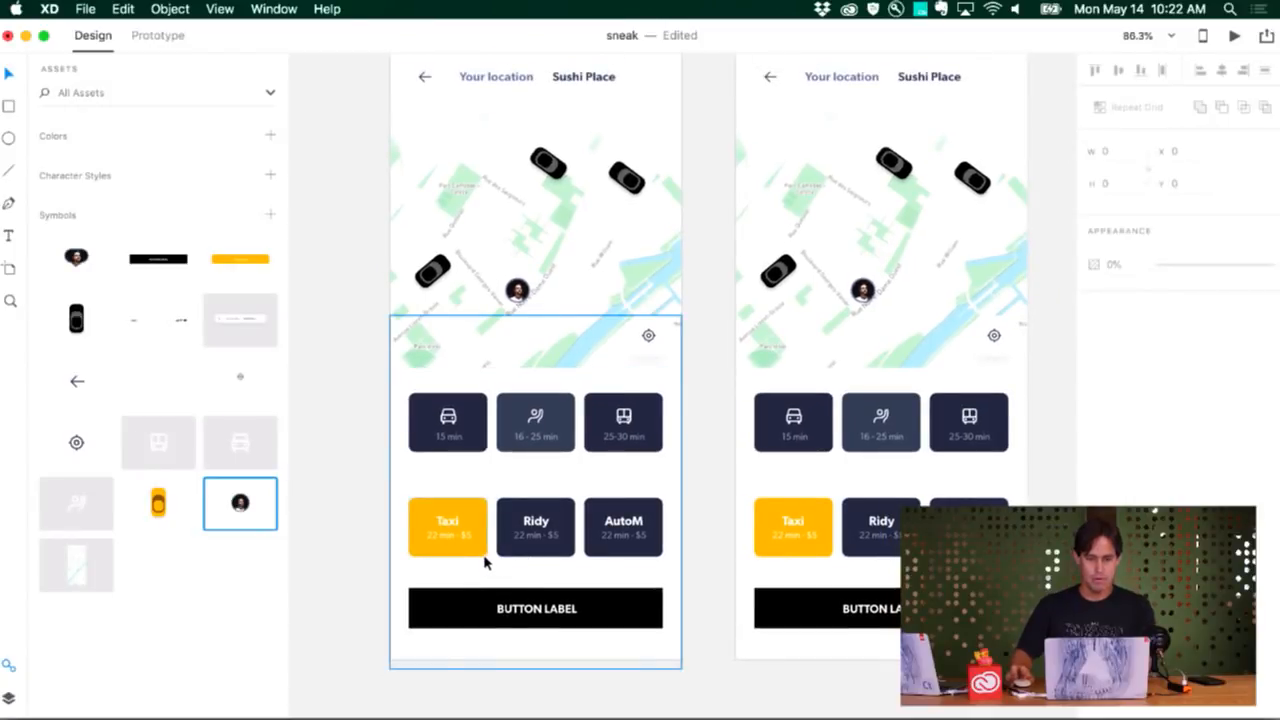
scroll(480, 543, up, 2)
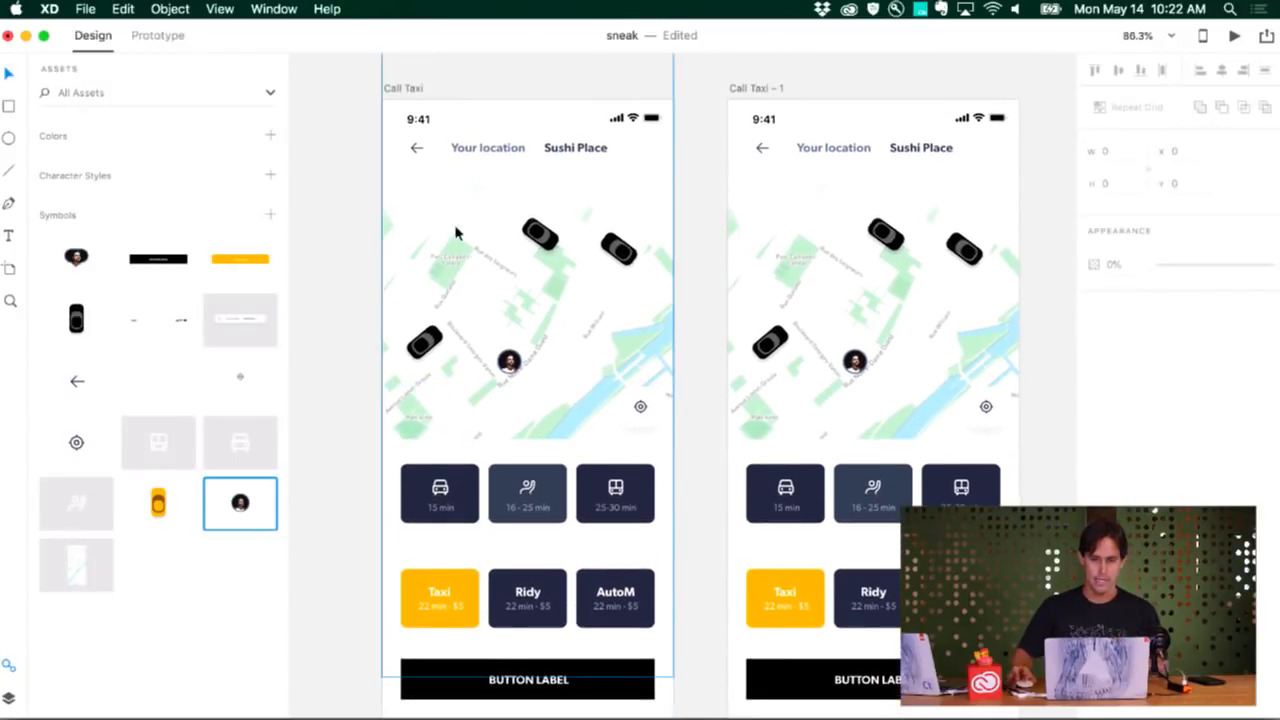
click(406, 89)
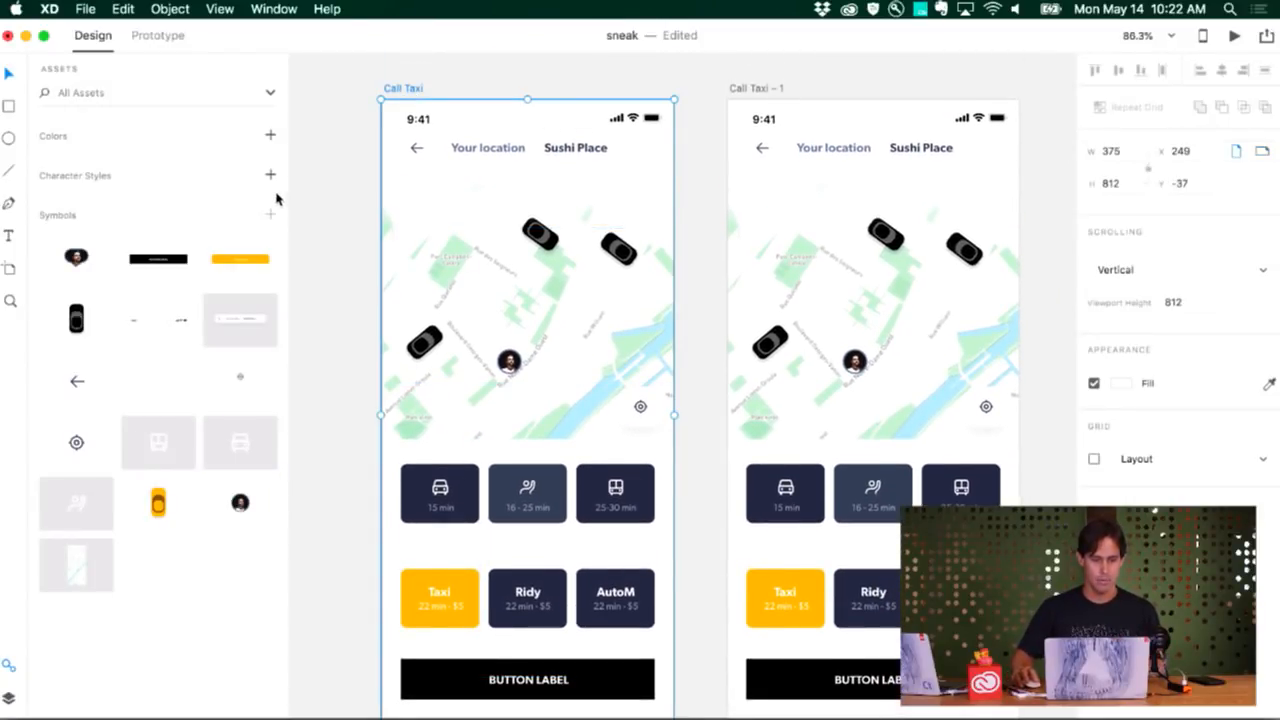
click(270, 136)
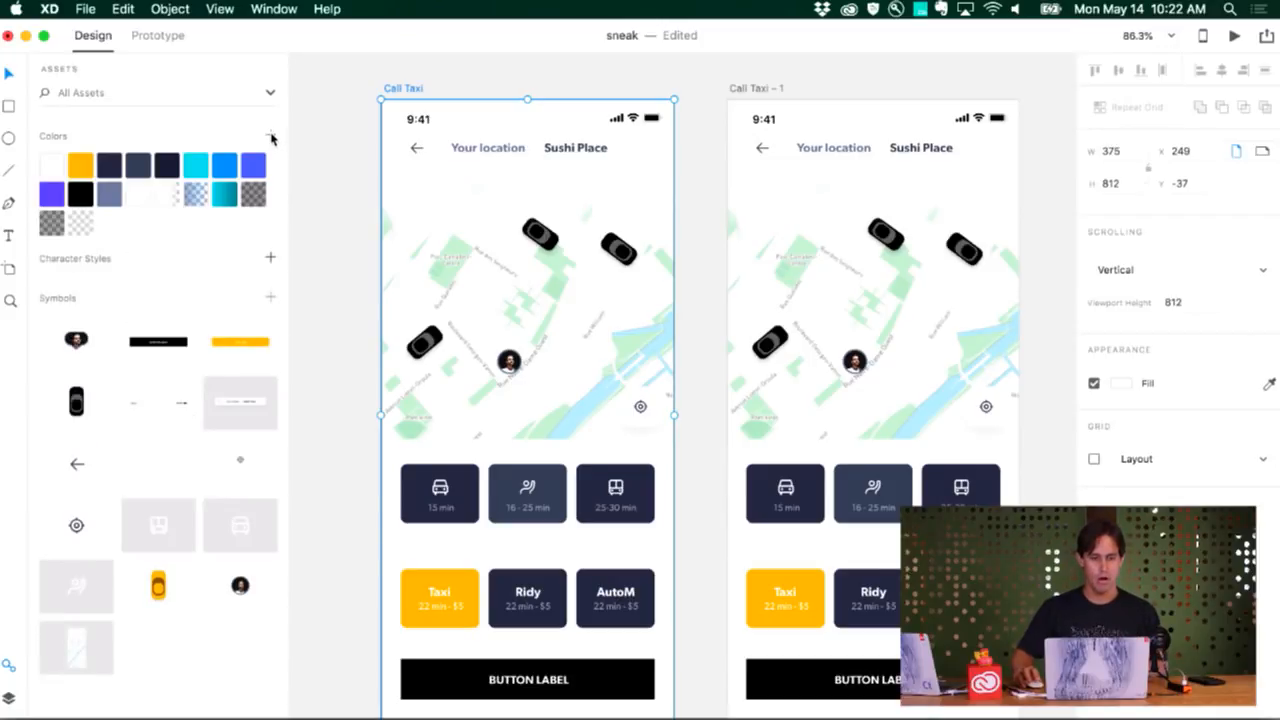
Edit the yellow #FFB900 color asset to black so every element using it is recolored
right_click(82, 164)
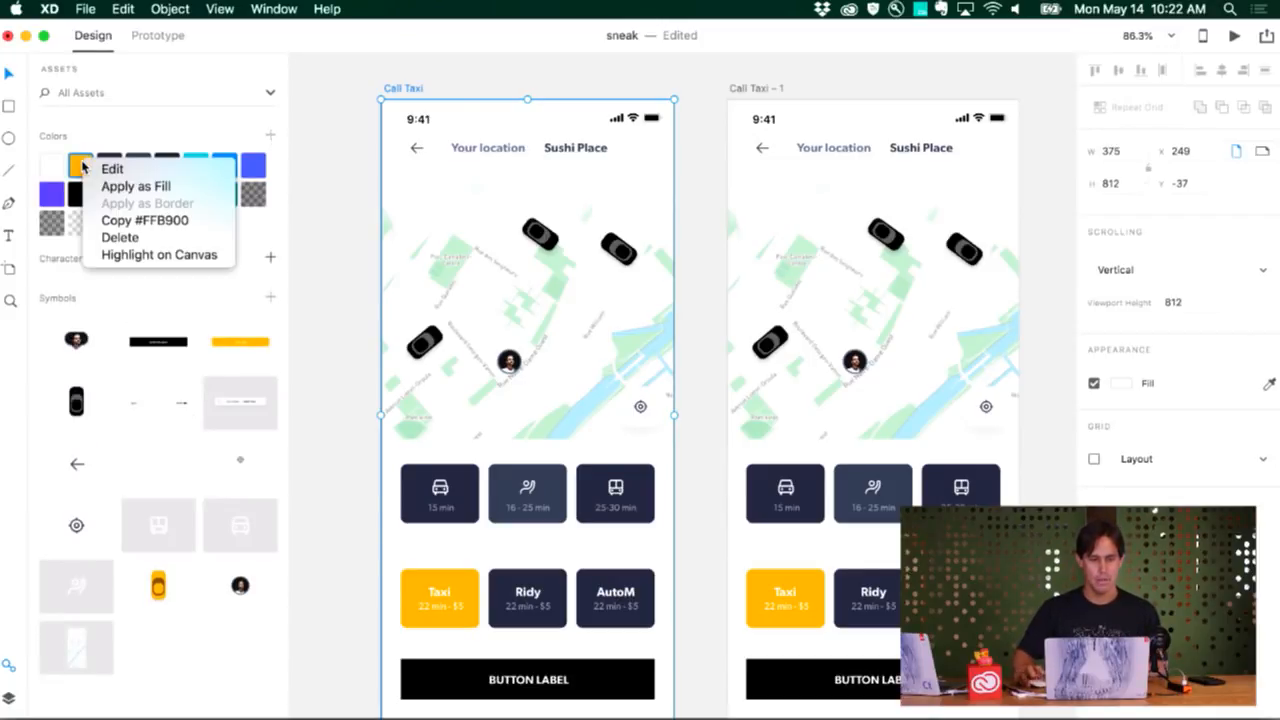
click(105, 170)
drag(226, 168, 84, 247)
click(336, 265)
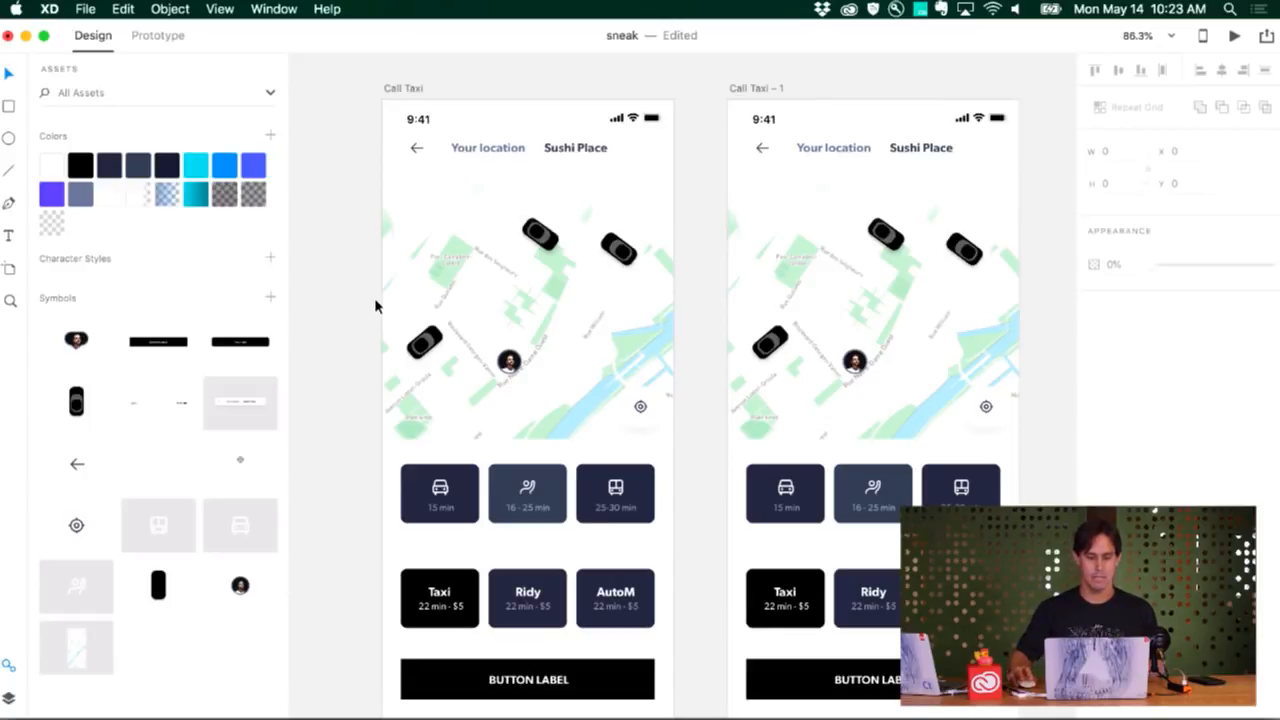
scroll(367, 316, down, 1)
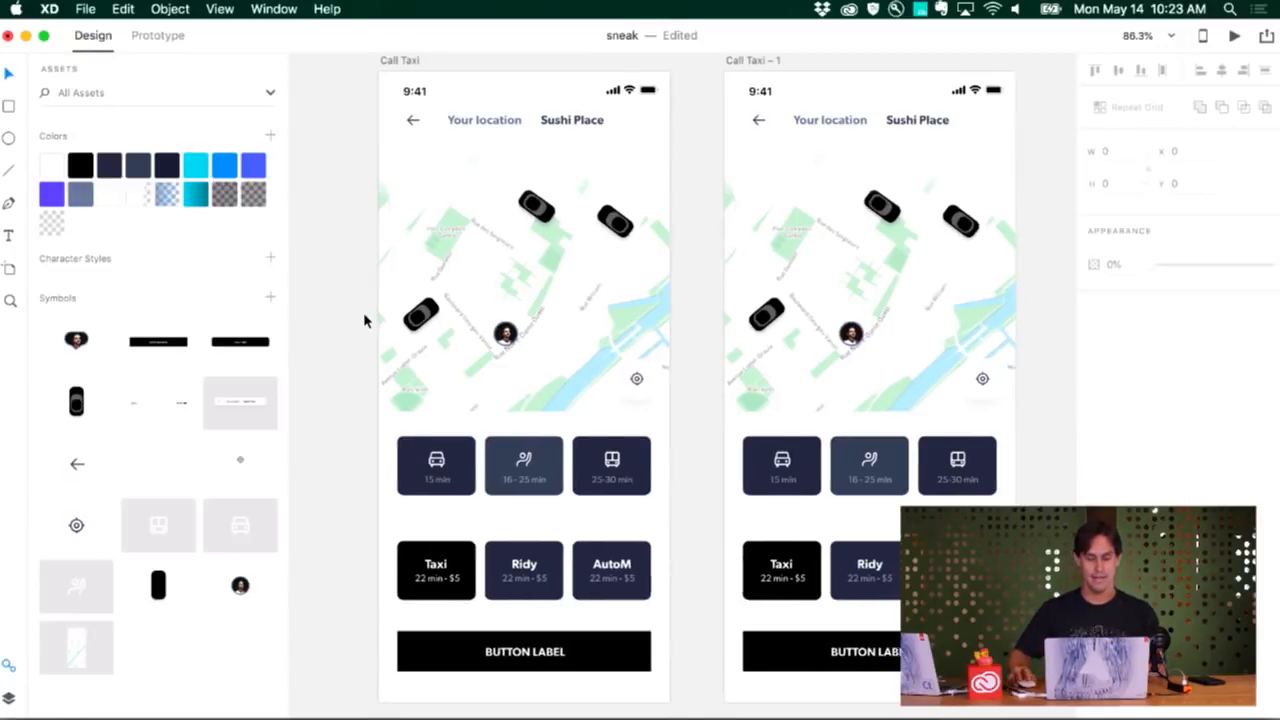
scroll(364, 320, right, 3)
scroll(364, 320, left, 2)
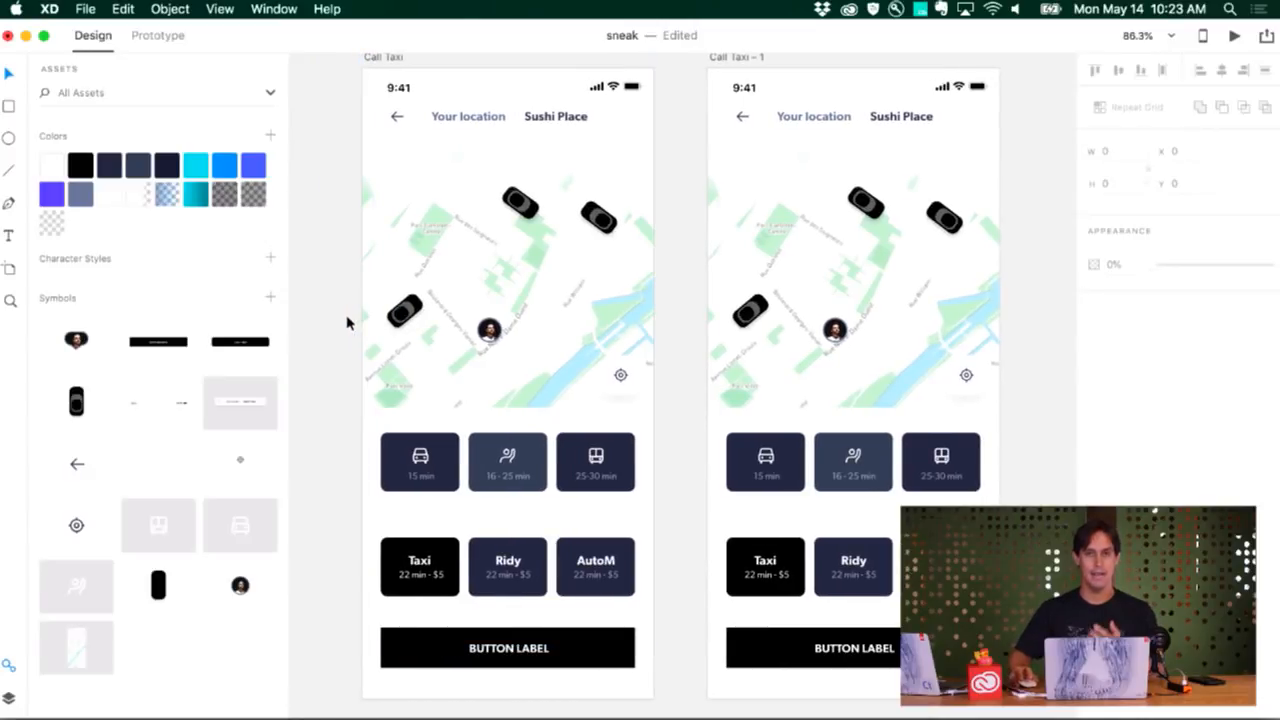